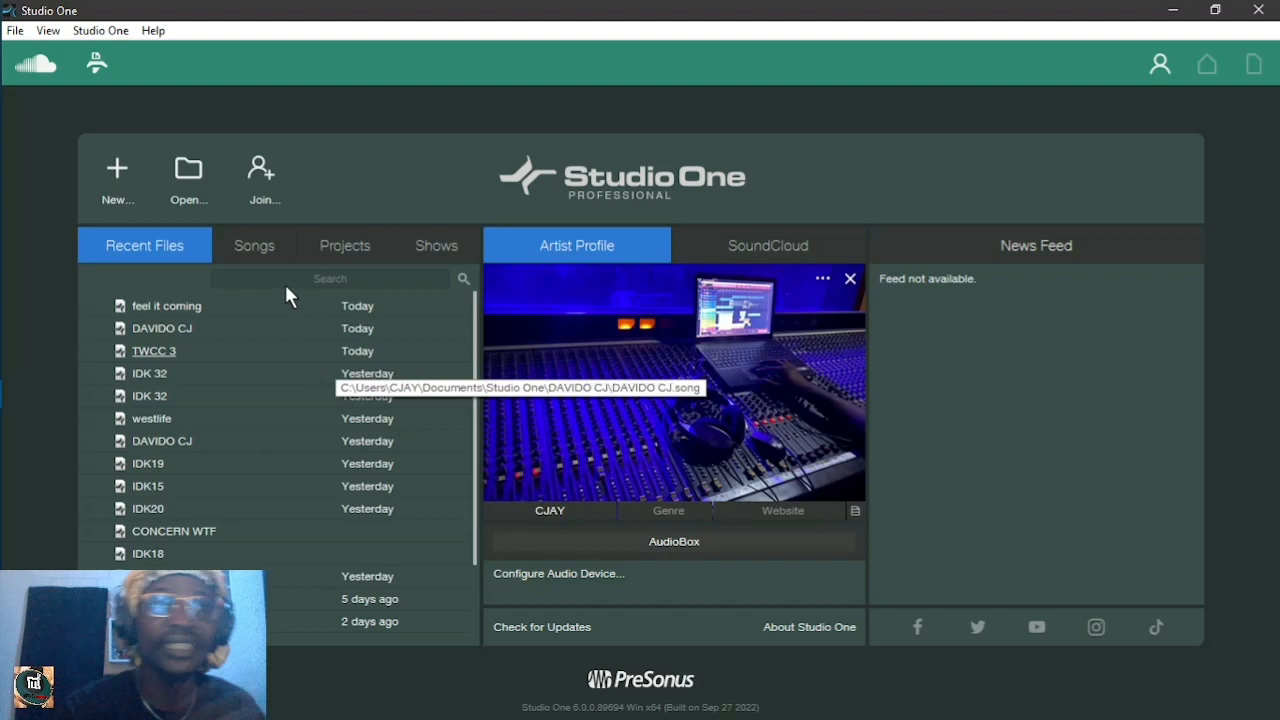
# Show the list of songs and collapse the expanded song folders
pyautogui.click(257, 245)
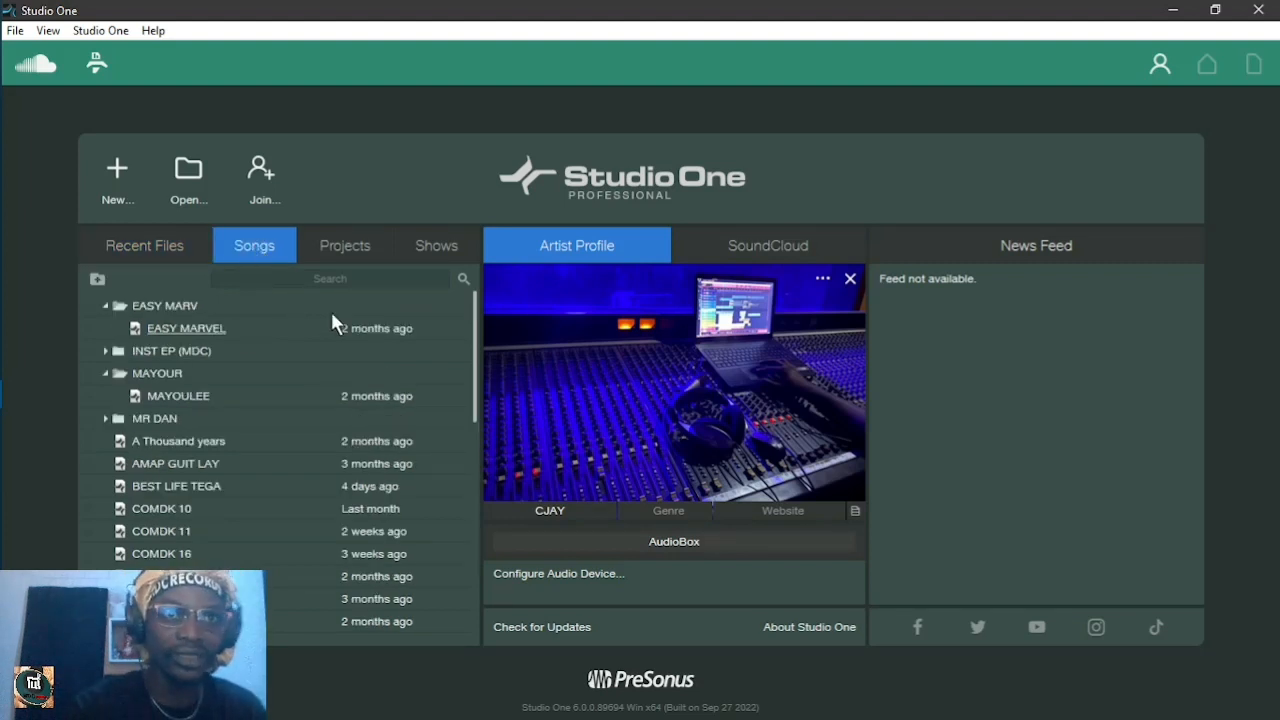
pyautogui.click(110, 304)
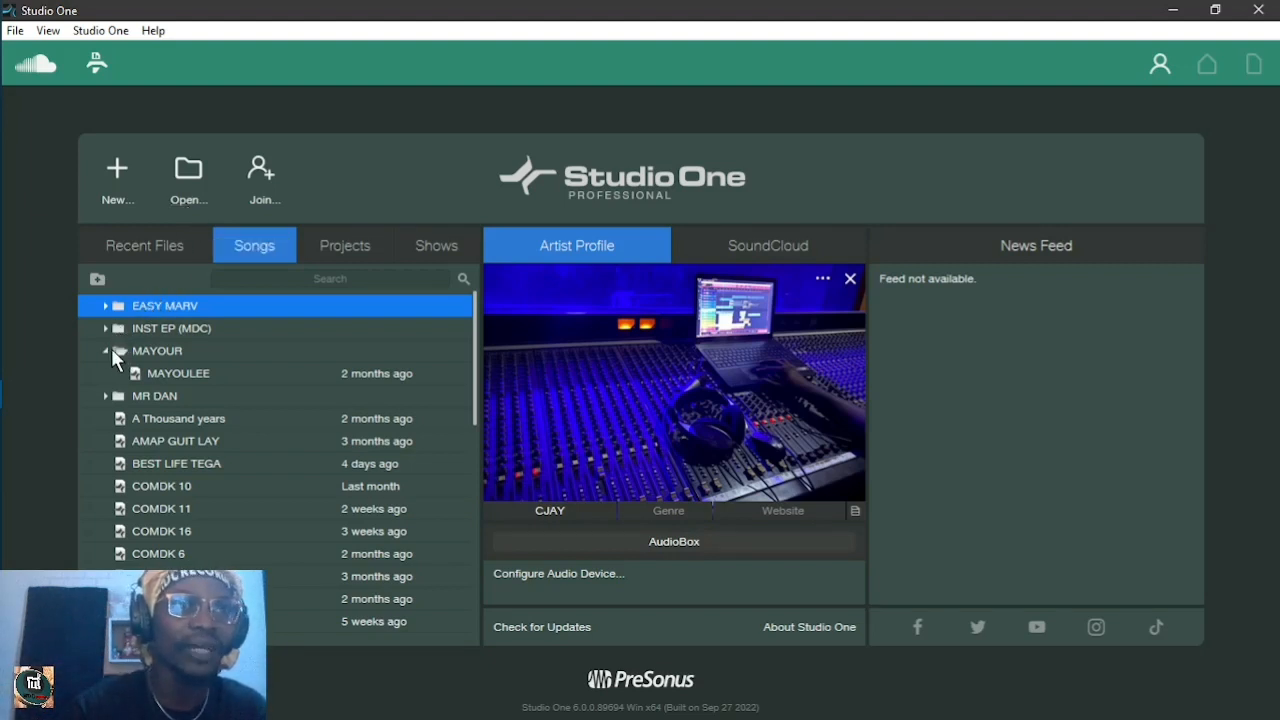
pyautogui.doubleClick(160, 350)
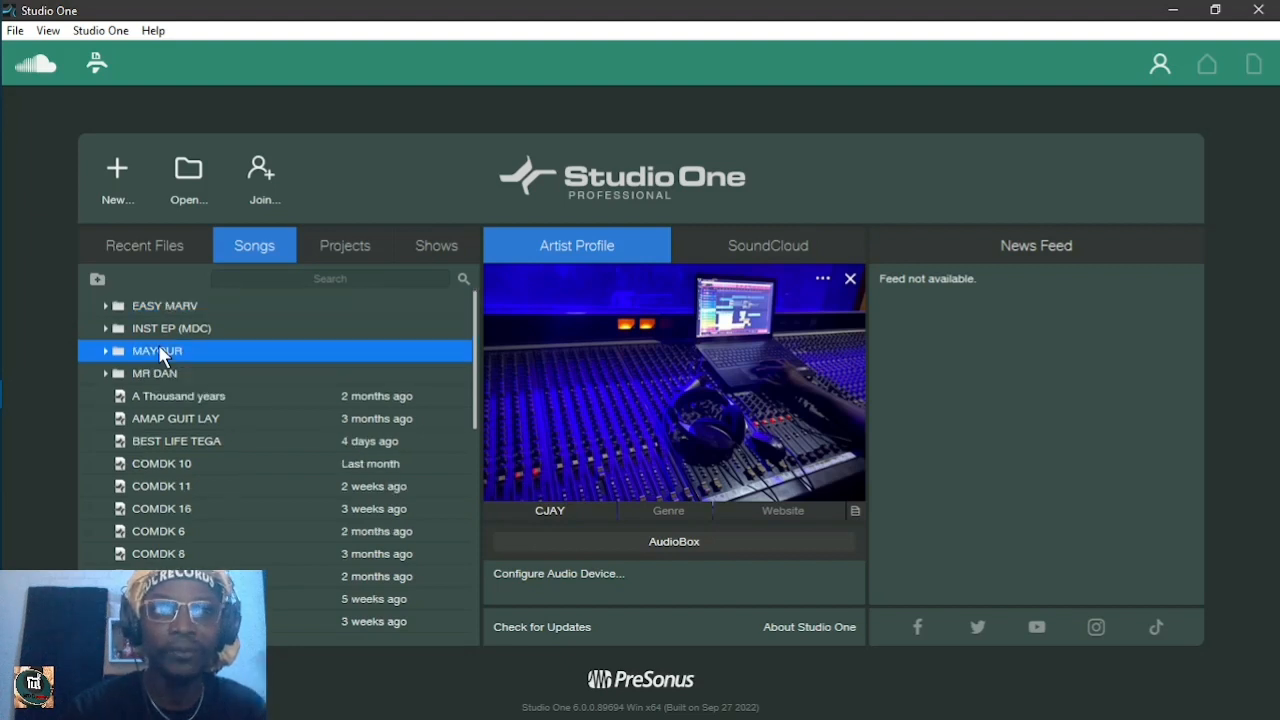
pyautogui.click(106, 351)
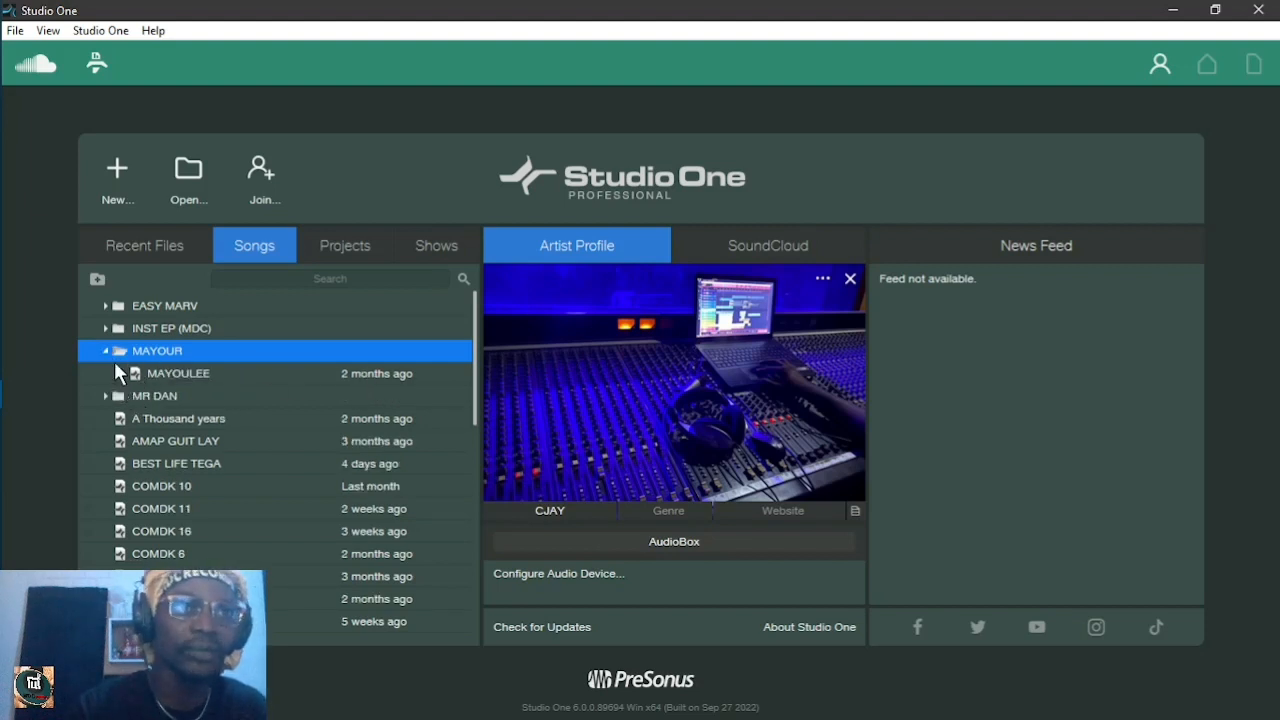
pyautogui.click(104, 347)
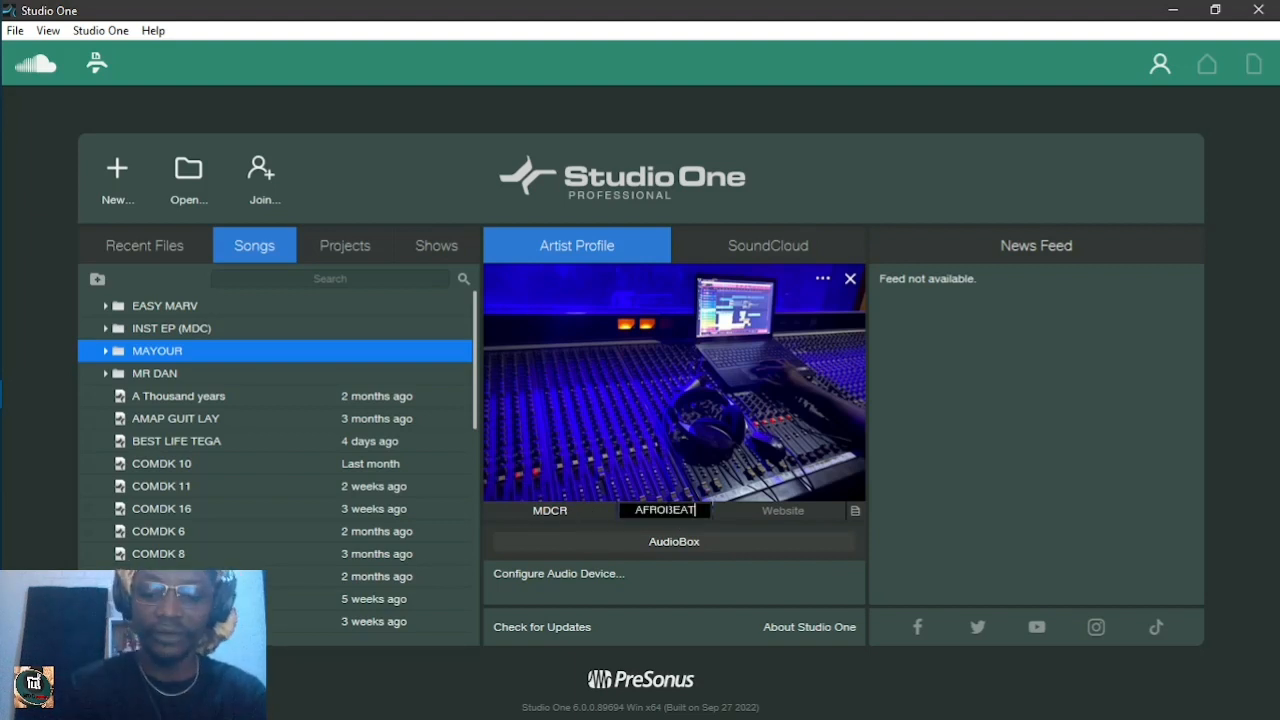
# Set the genre in the artist profile to AFROBEAT
pyautogui.press('Return')
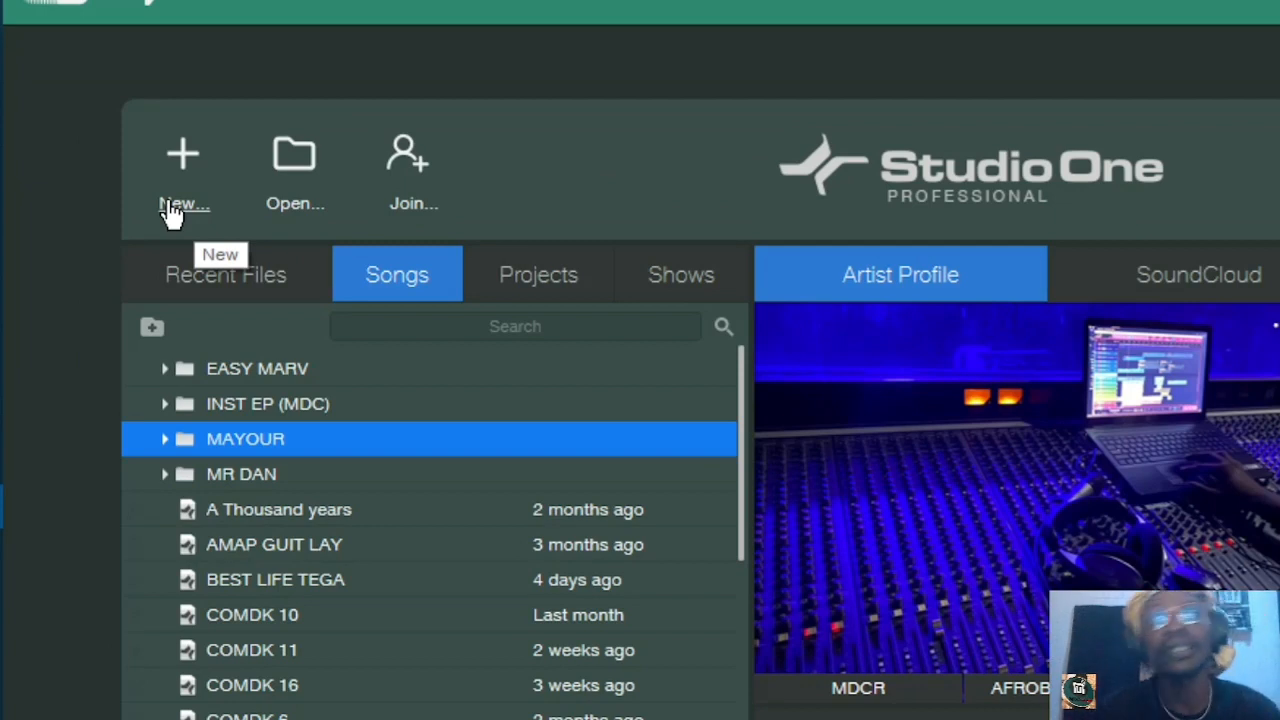
# Create a new song named HOW TO USE IMPACT from the Record and Mix template
pyautogui.click(172, 208)
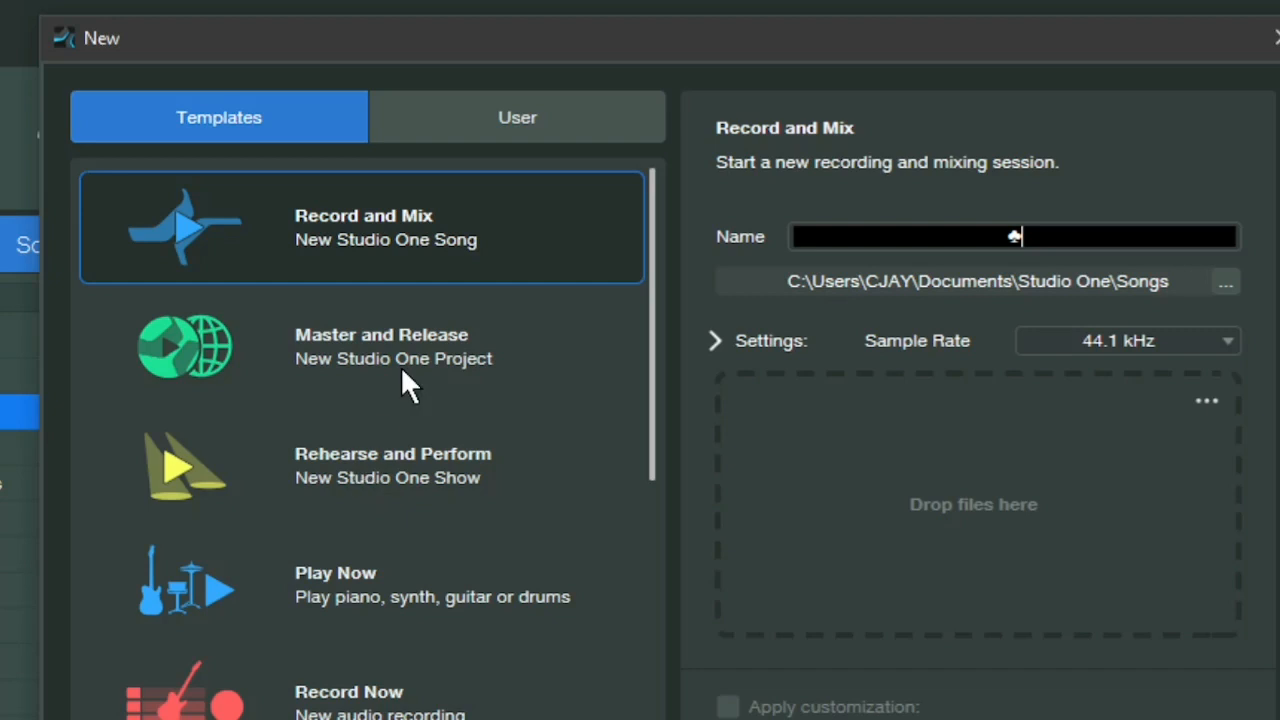
pyautogui.click(448, 117)
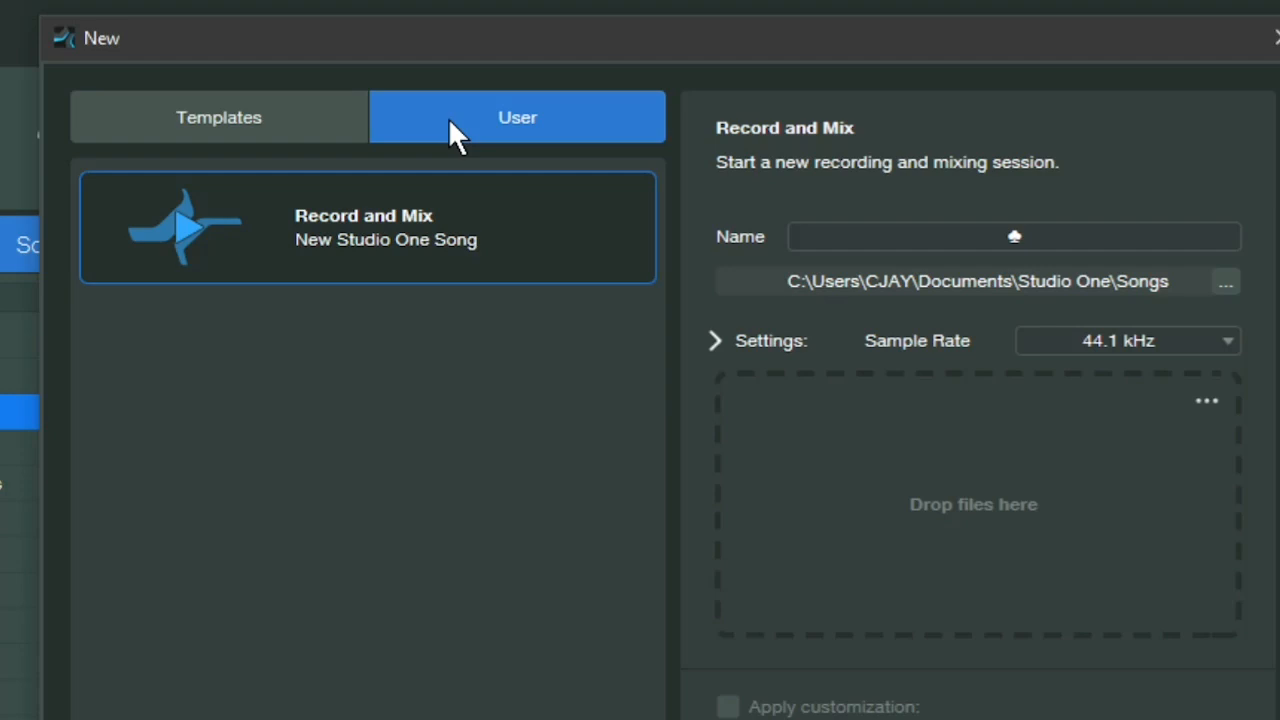
pyautogui.click(232, 120)
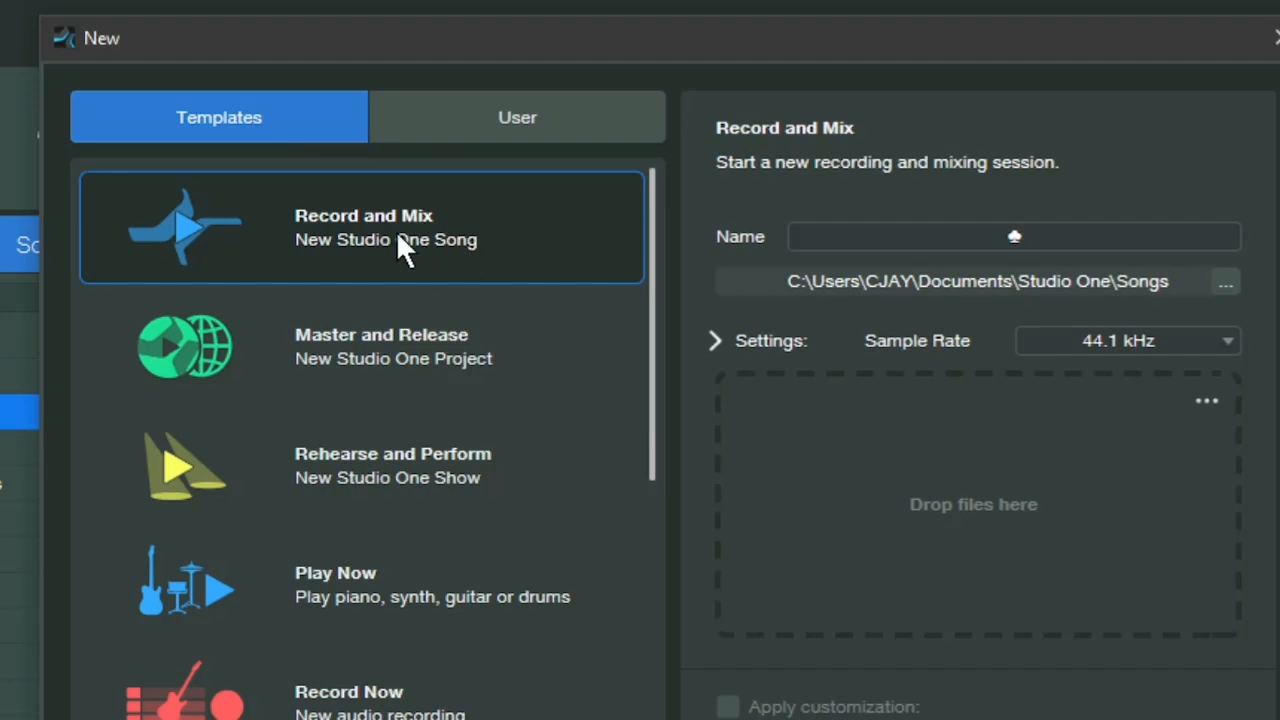
pyautogui.click(1046, 236)
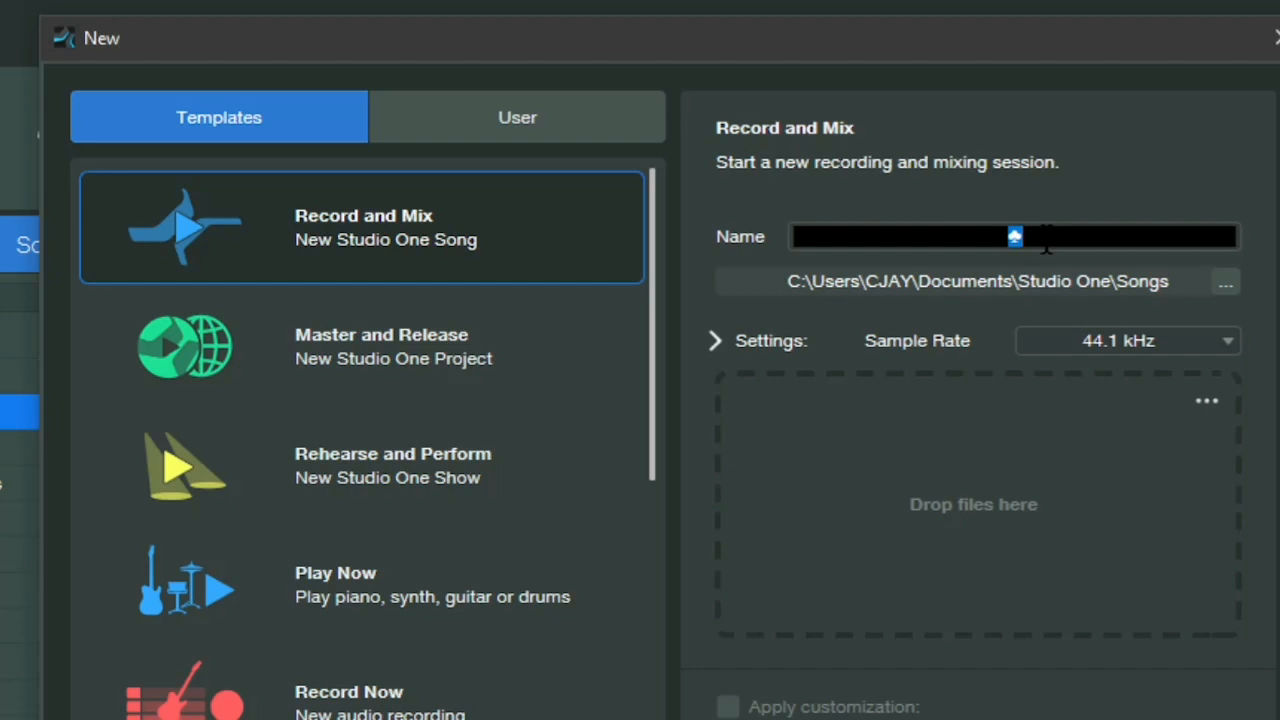
pyautogui.write('HOW TO USE IMP')
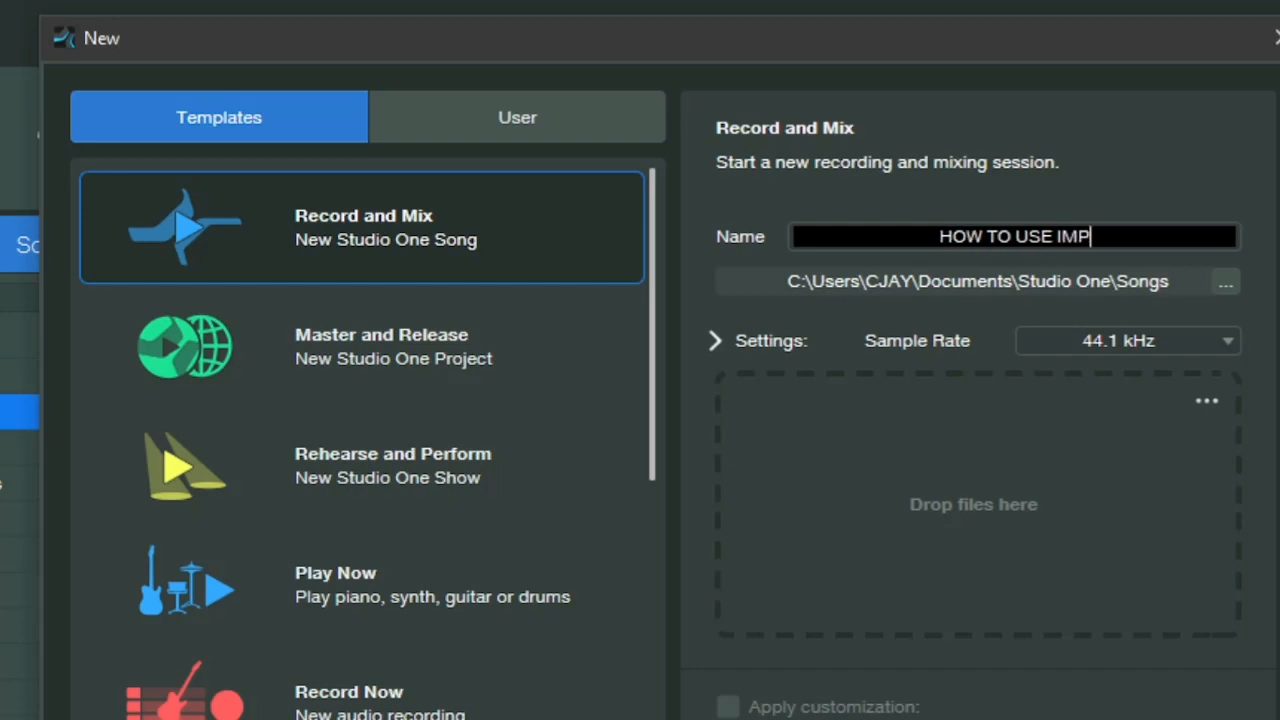
pyautogui.write('ACT')
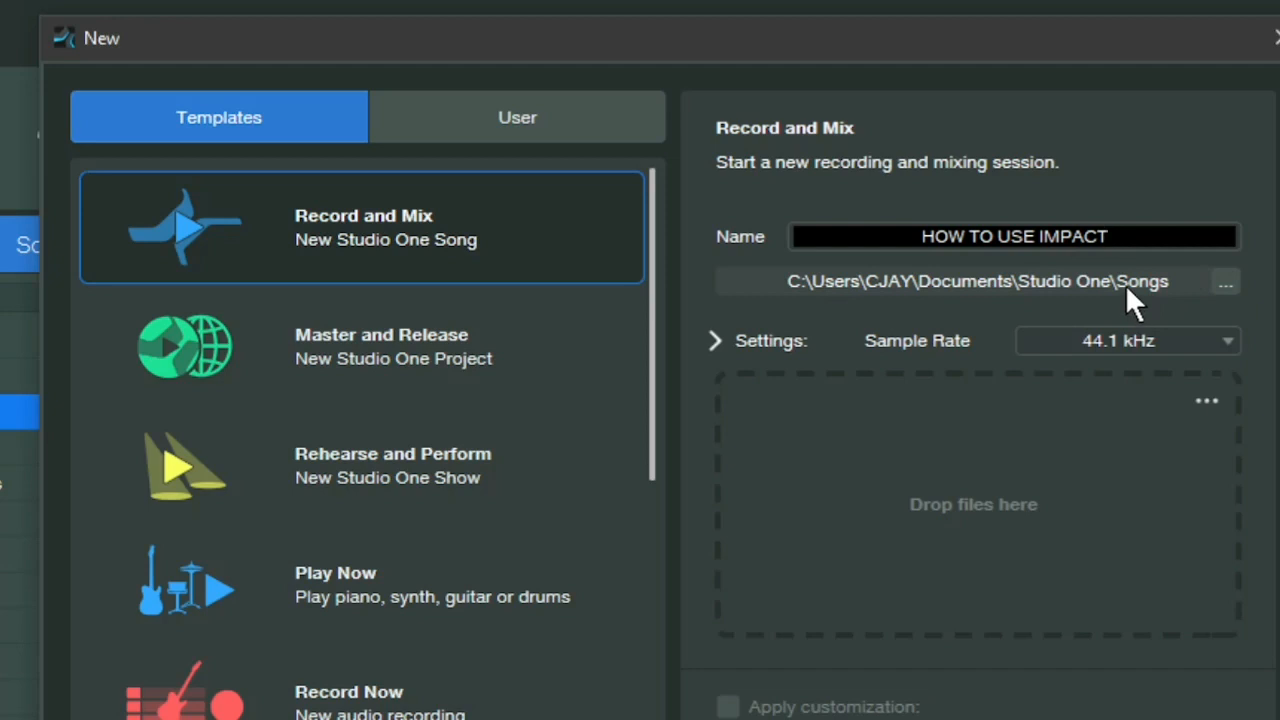
pyautogui.click(1220, 281)
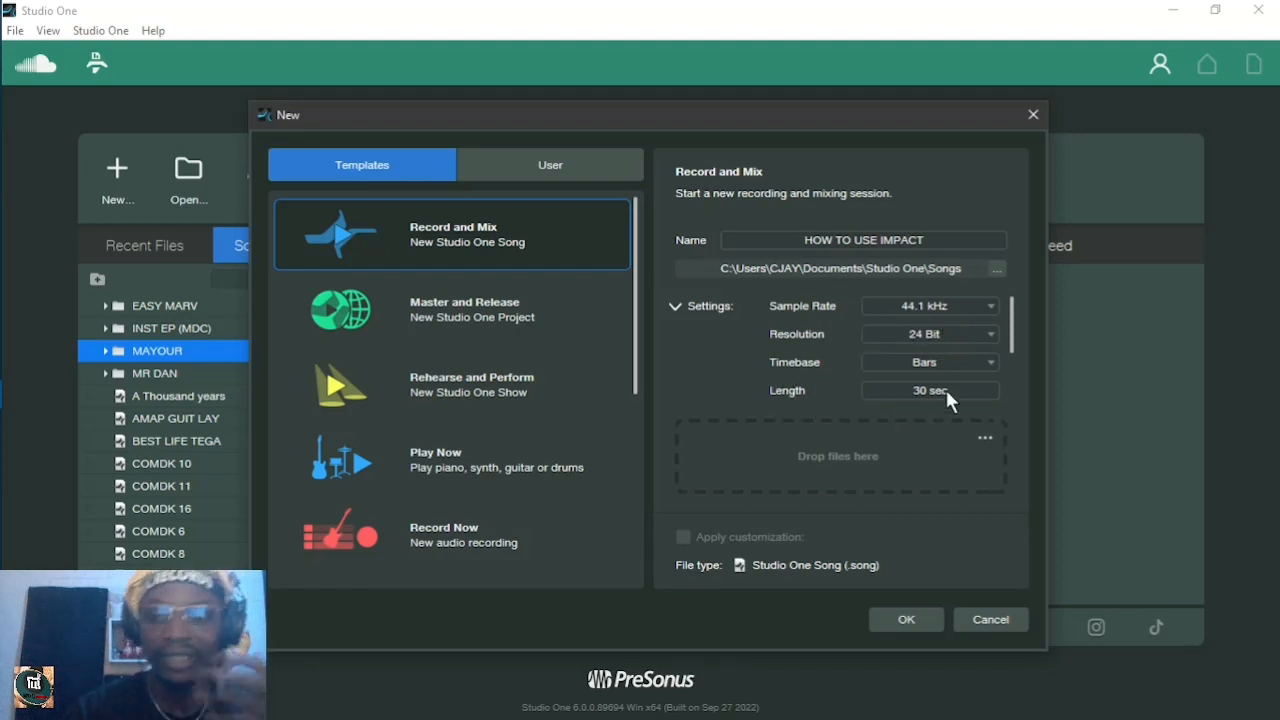
pyautogui.click(688, 306)
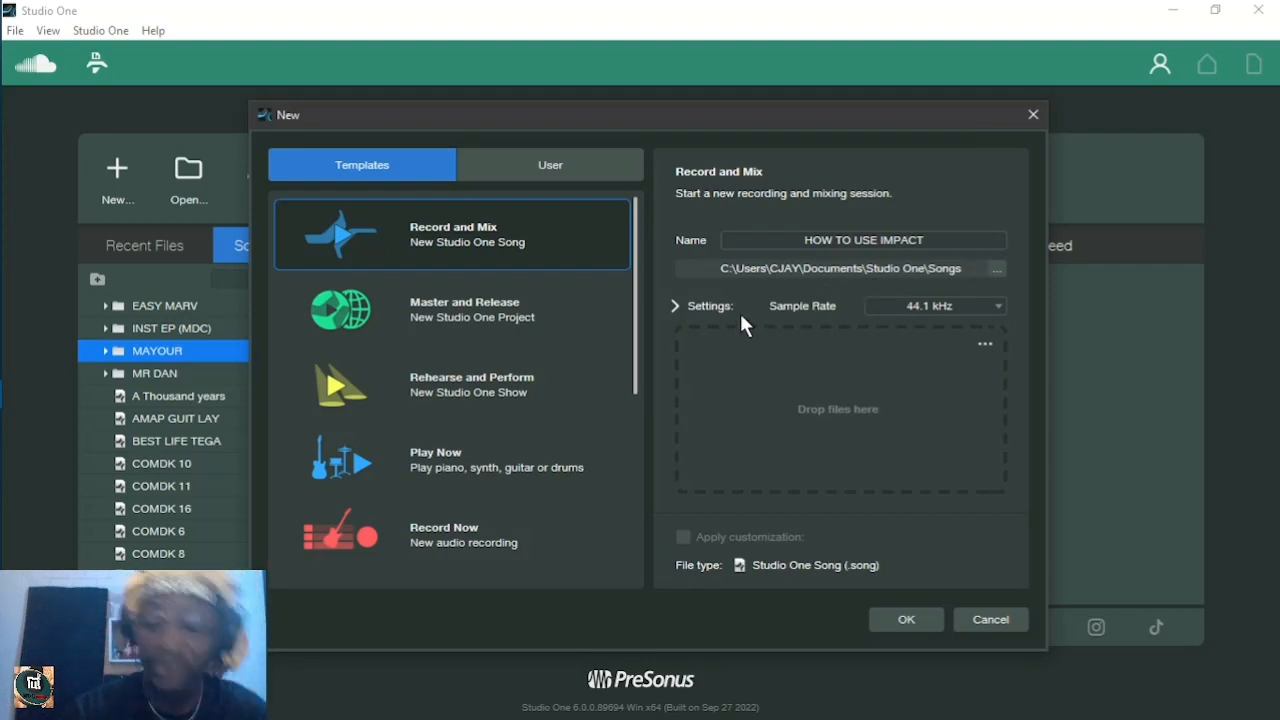
pyautogui.click(897, 618)
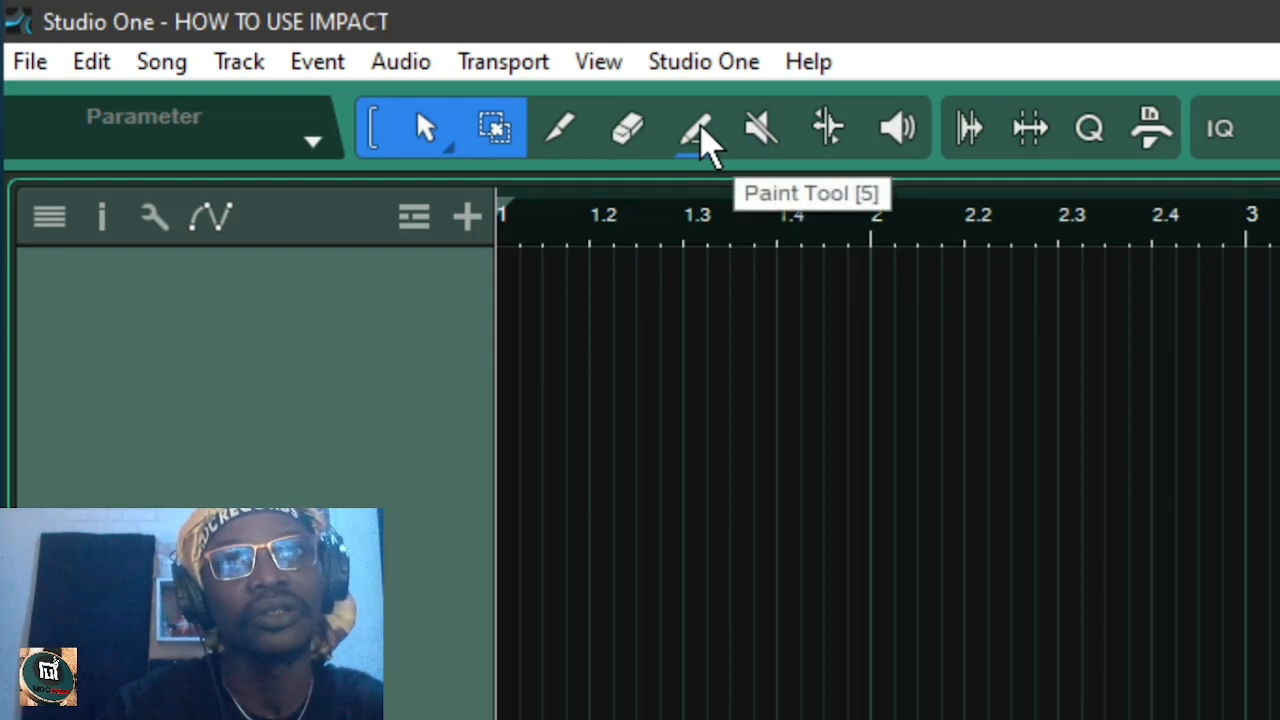
# Pick the Paint tool and draw a loop range in the timeline ruler from bar 1 to bar 3, extending it to bar 5
pyautogui.click(699, 130)
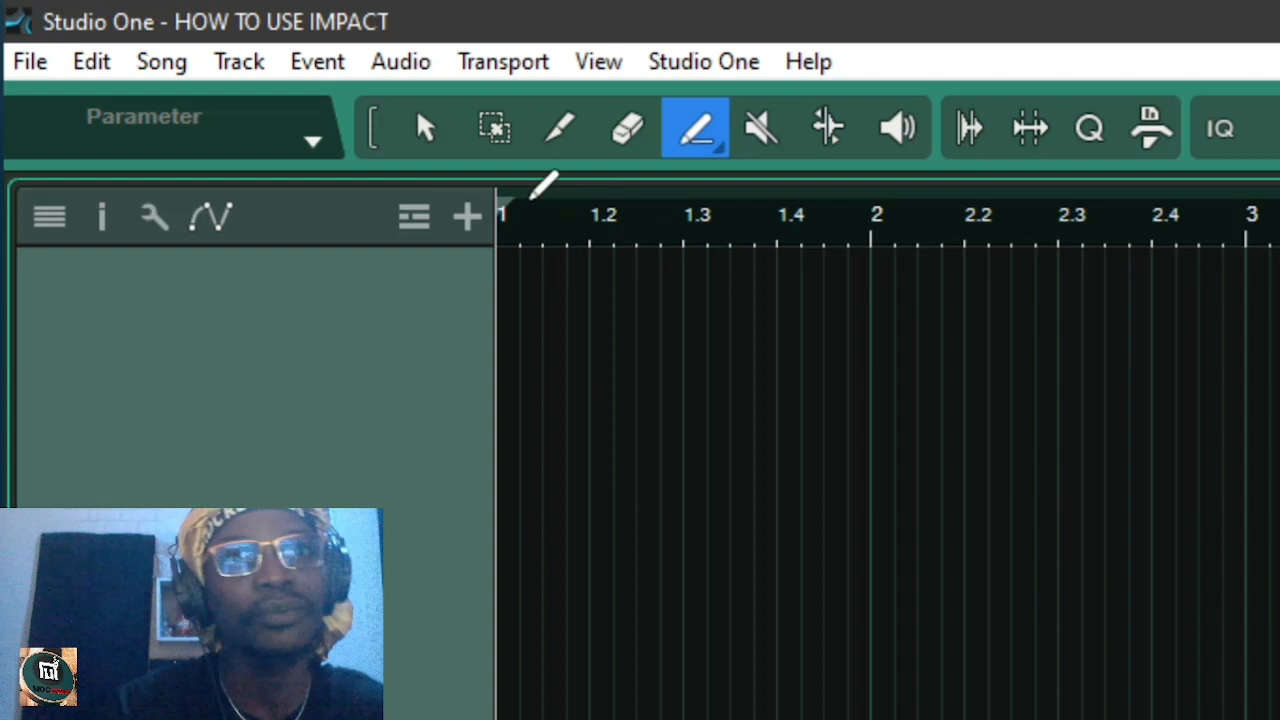
pyautogui.moveTo(531, 196)
pyautogui.mouseDown()
pyautogui.moveTo(1070, 195)
pyautogui.moveTo(1250, 210)
pyautogui.mouseUp()
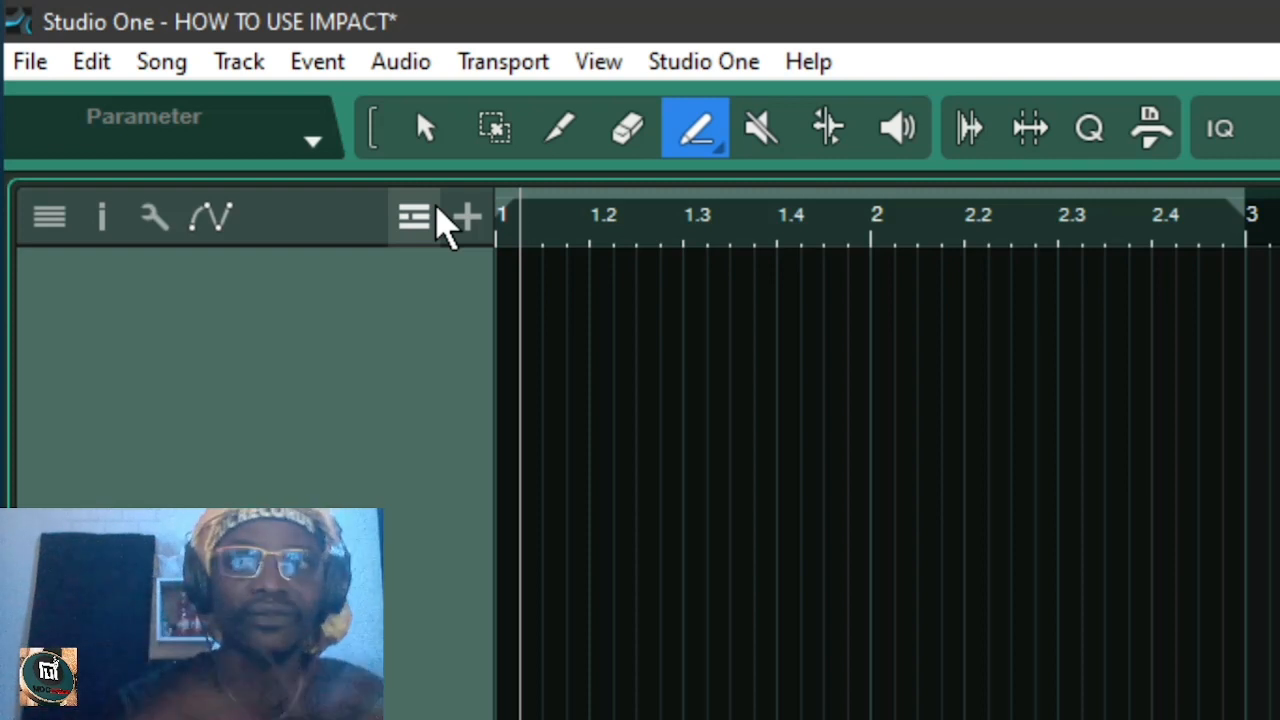
pyautogui.press('w')
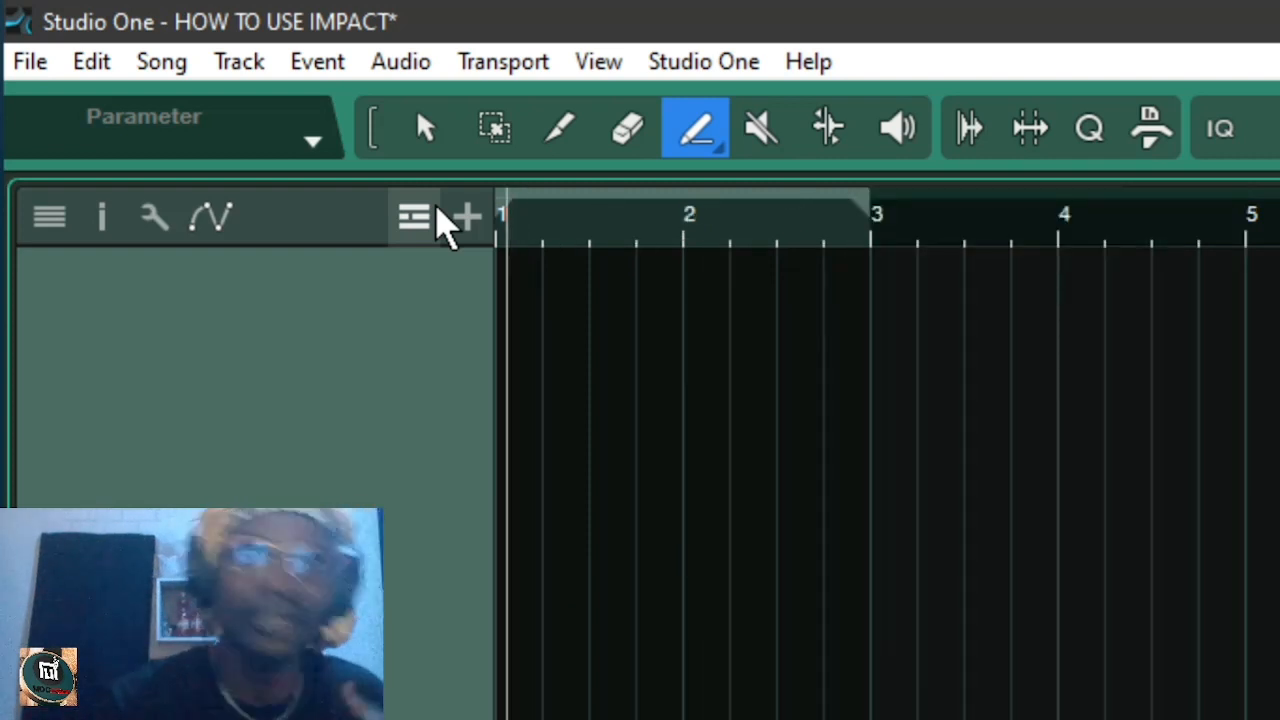
pyautogui.press('w')
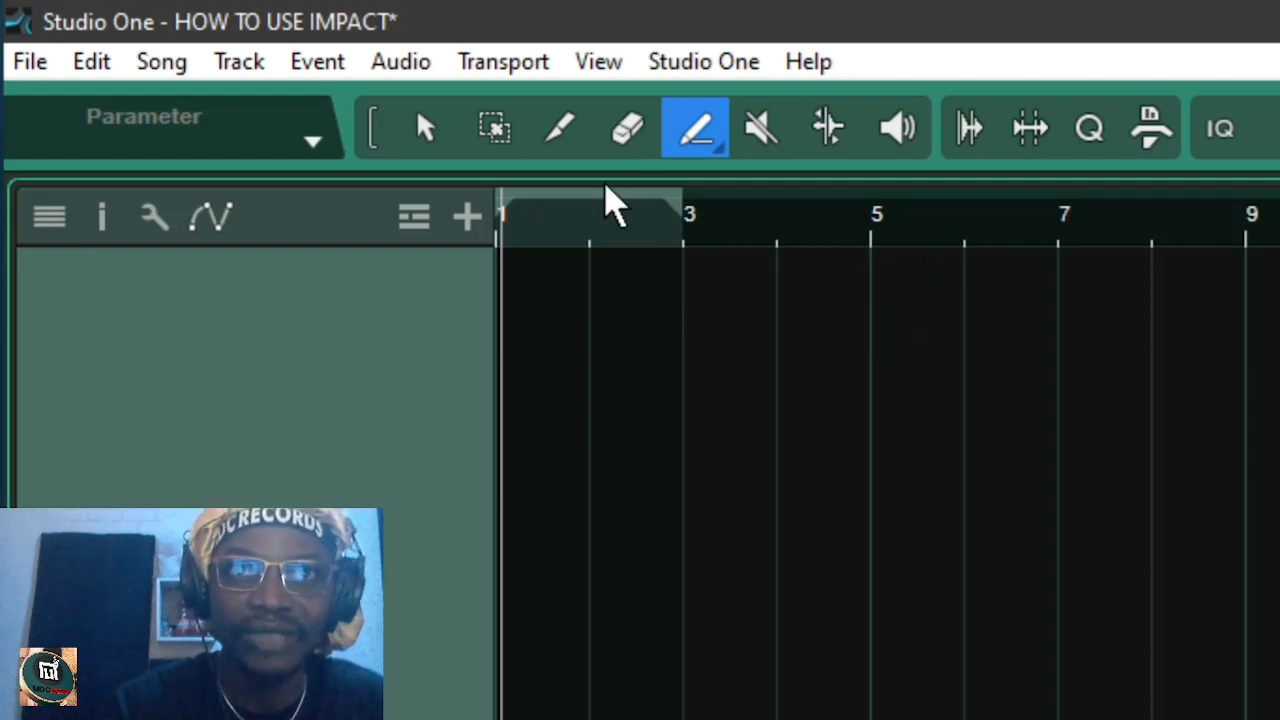
pyautogui.moveTo(688, 210); pyautogui.dragTo(880, 224)
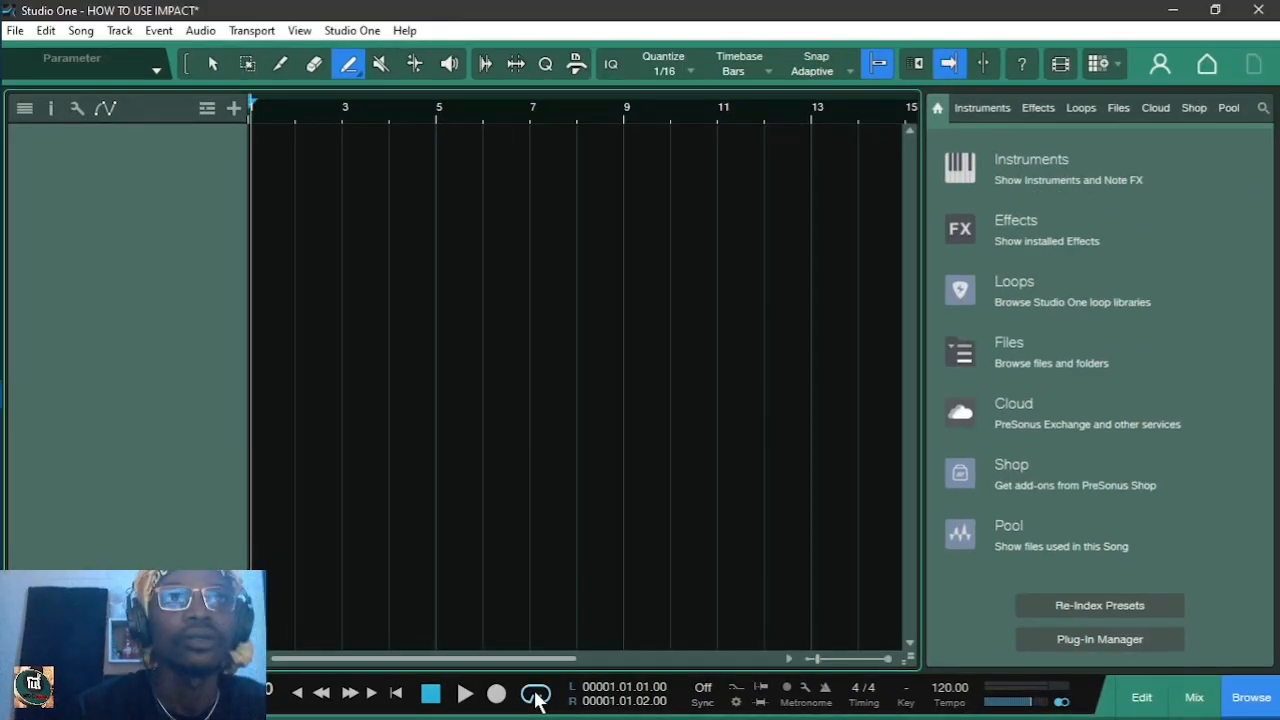
# Redraw the loop range from bar 1 to bar 5 and play it back with looping on
pyautogui.click(537, 697)
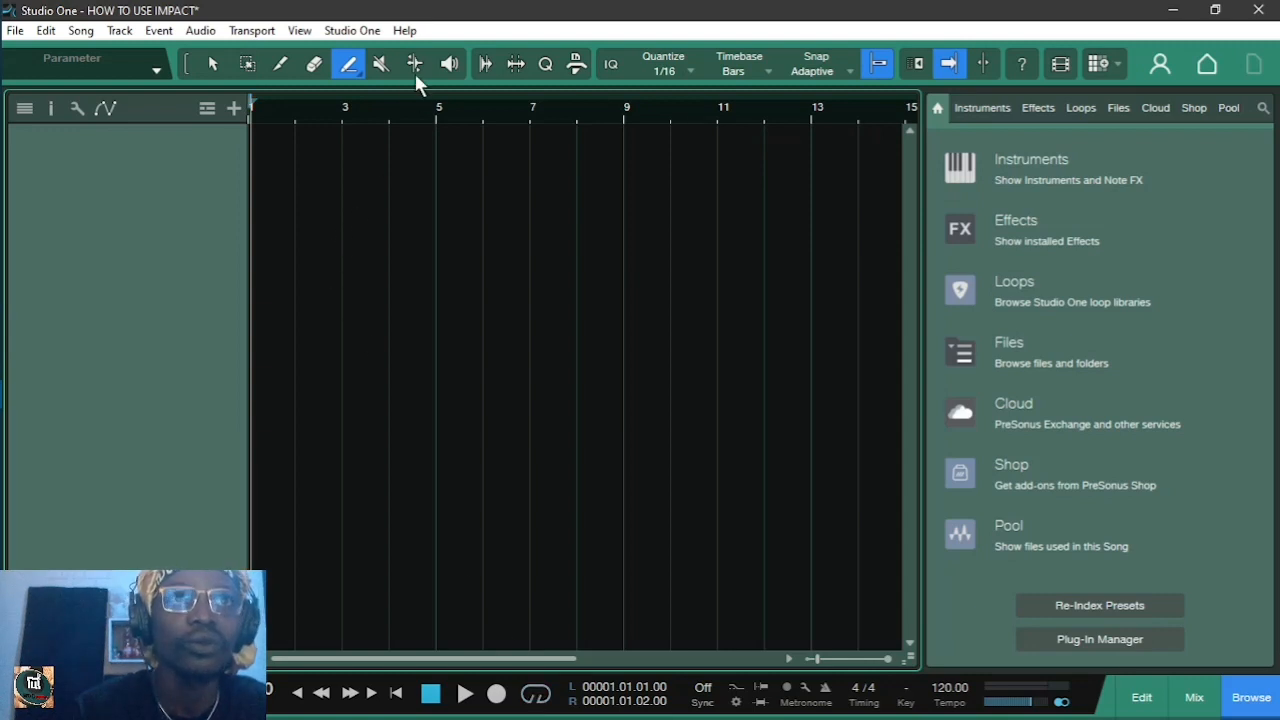
pyautogui.moveTo(437, 95)
pyautogui.mouseDown()
pyautogui.moveTo(196, 92)
pyautogui.moveTo(183, 109)
pyautogui.mouseUp()
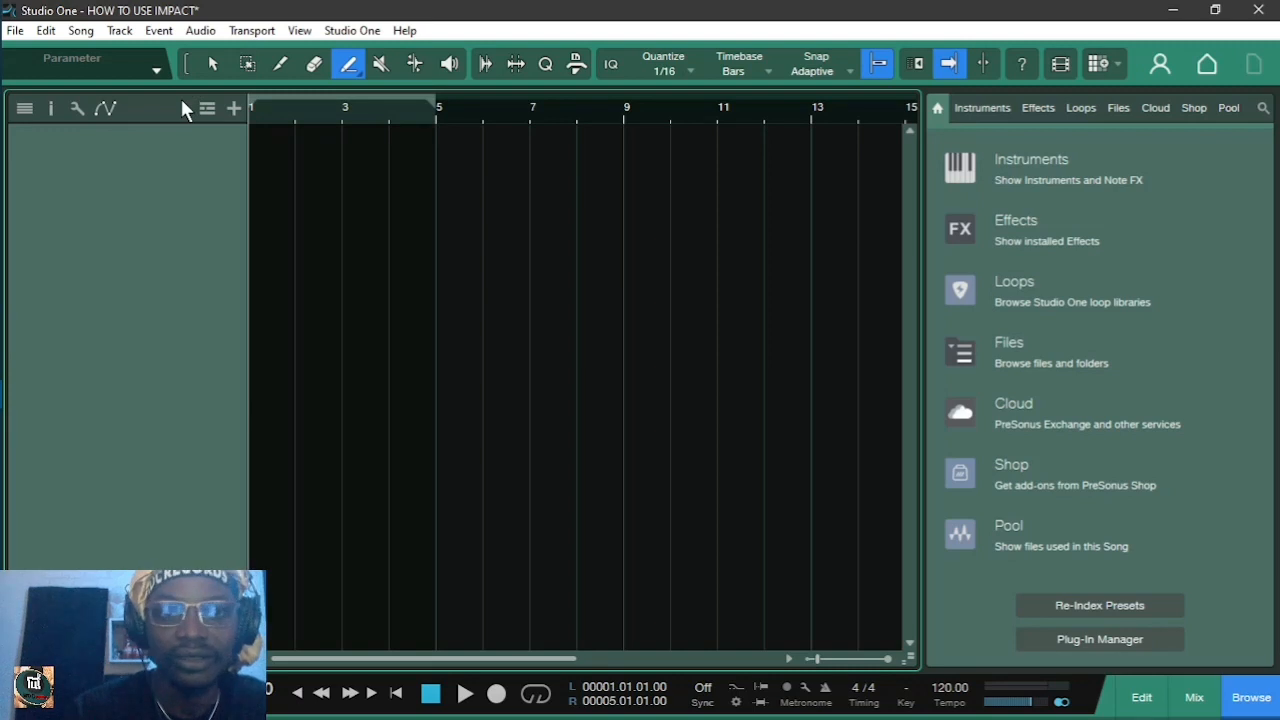
pyautogui.click(537, 696)
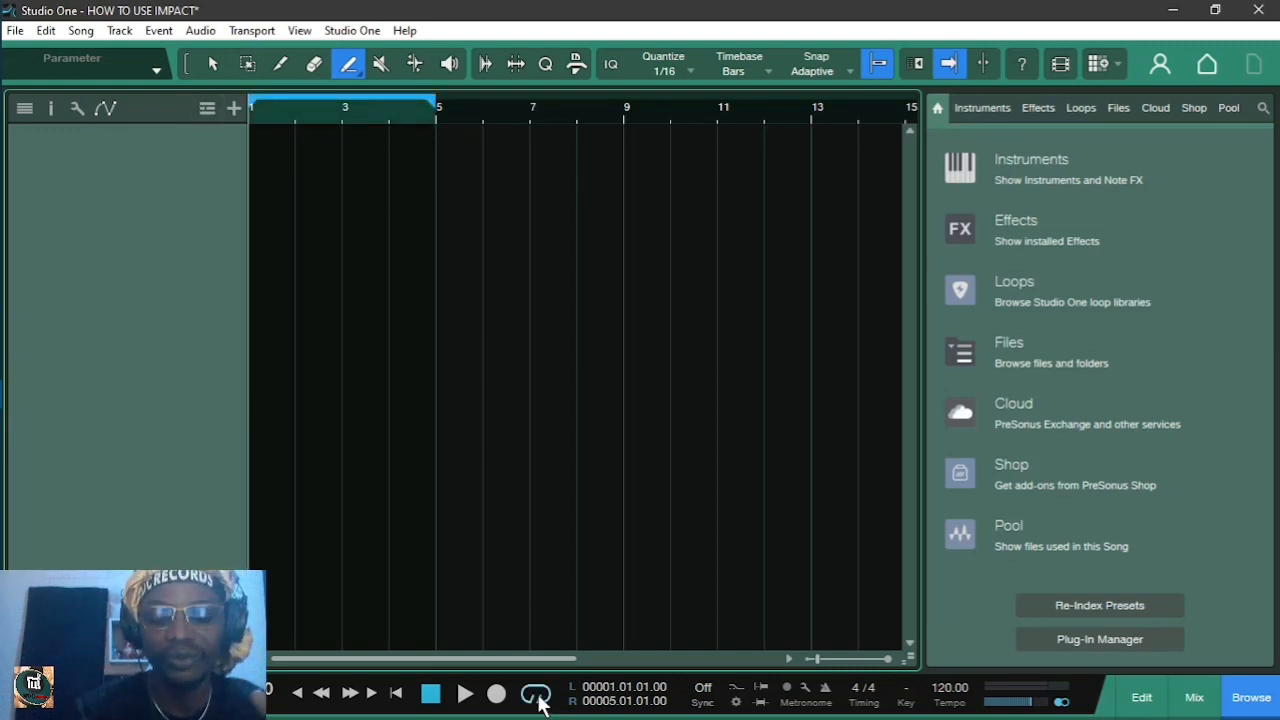
pyautogui.press('space')
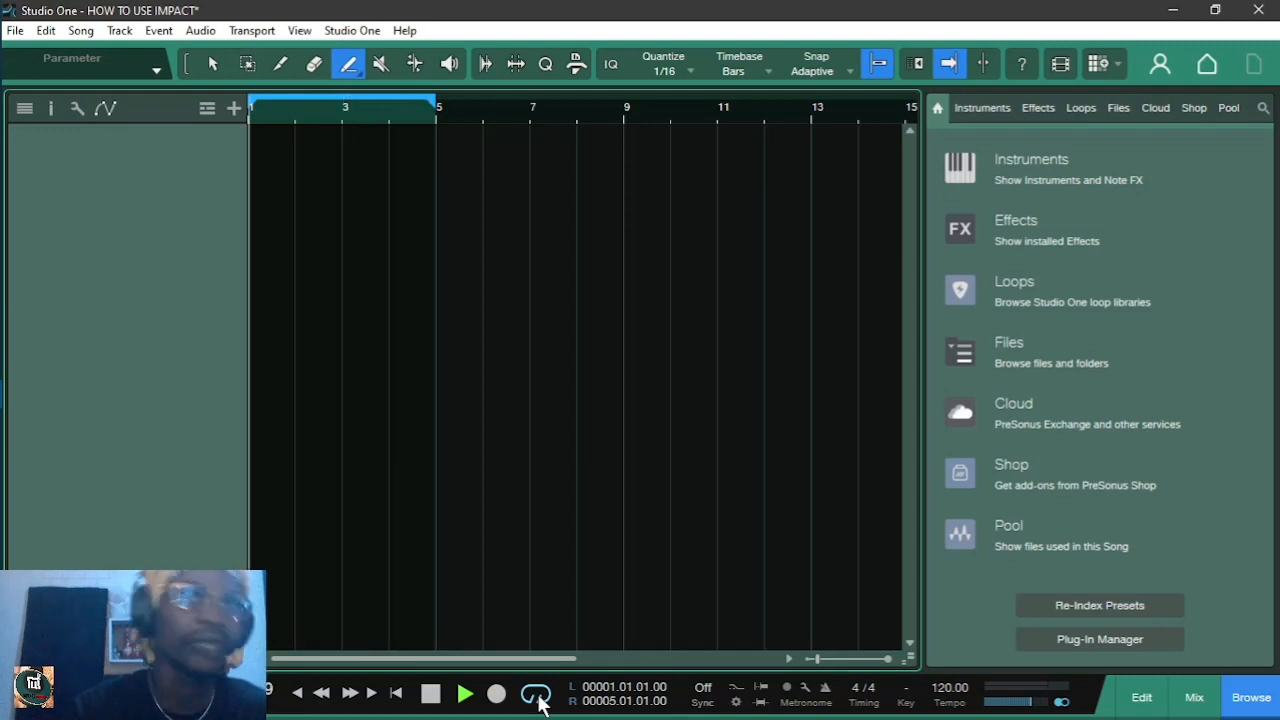
pyautogui.press('space')
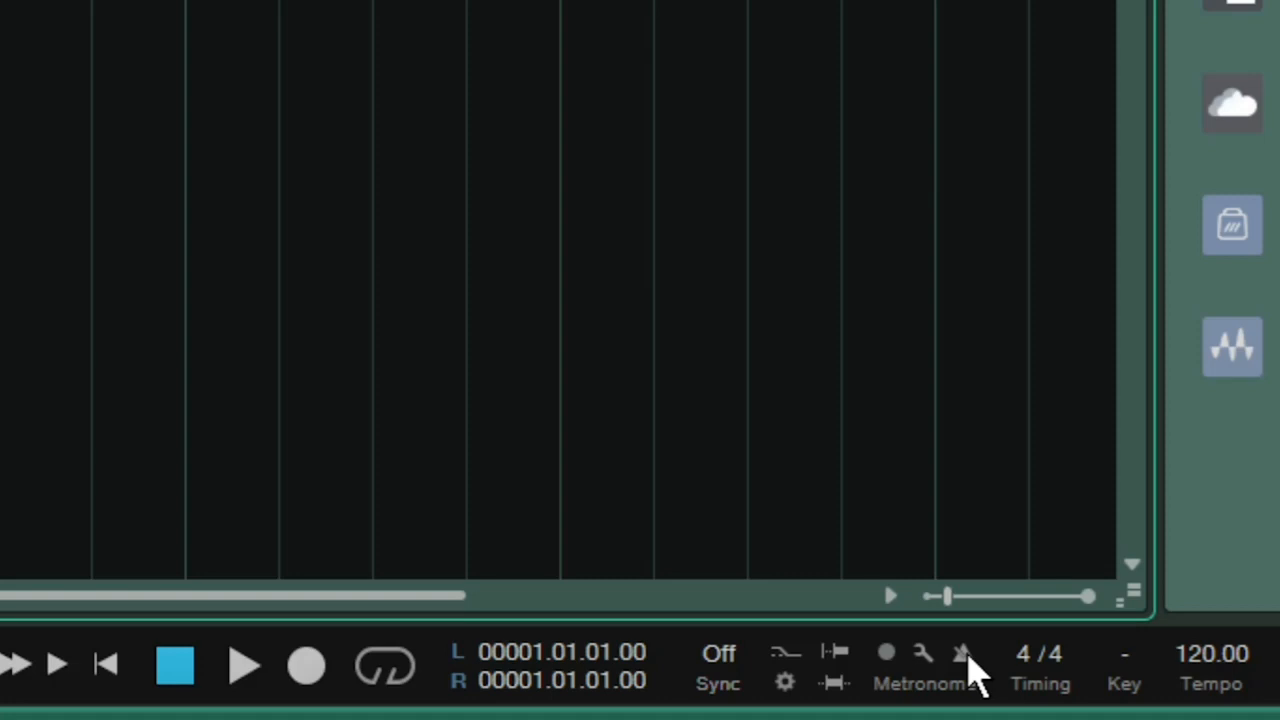
# Turn on the metronome click and play a looped range from bar 1 to bar 5
pyautogui.click(964, 654)
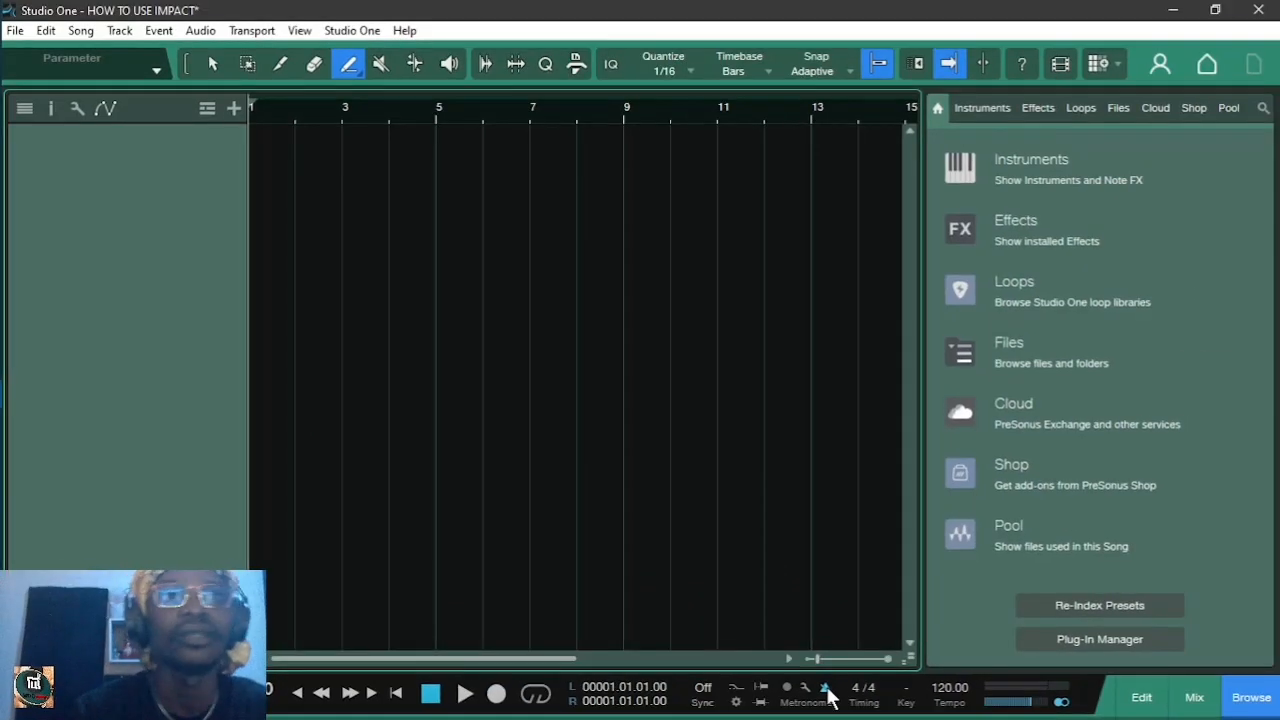
pyautogui.moveTo(262, 101); pyautogui.dragTo(435, 118)
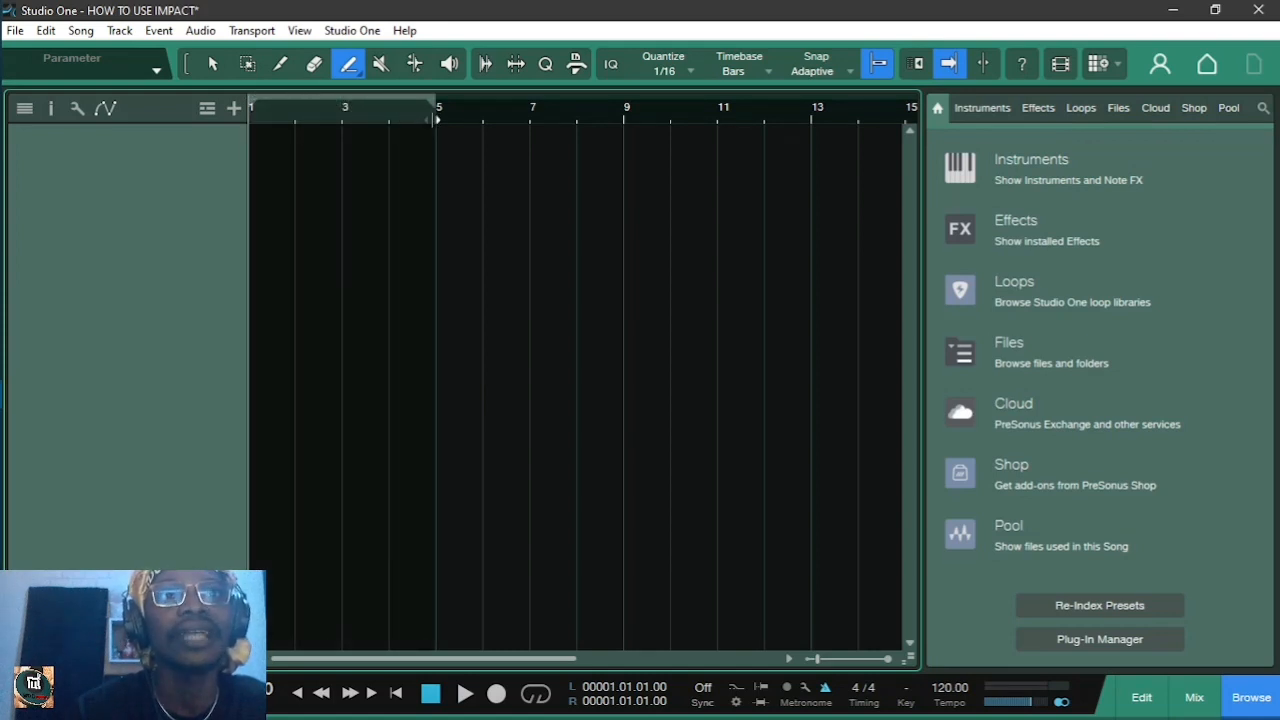
pyautogui.click(434, 118)
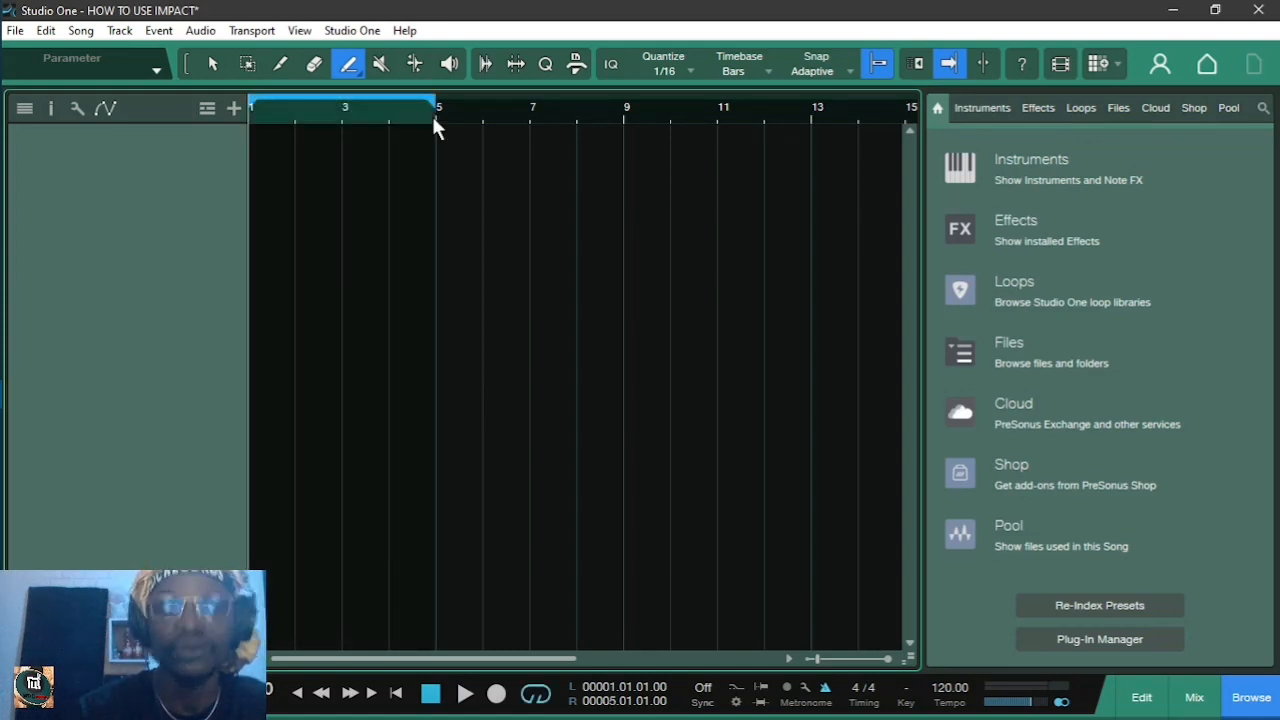
pyautogui.press('space')
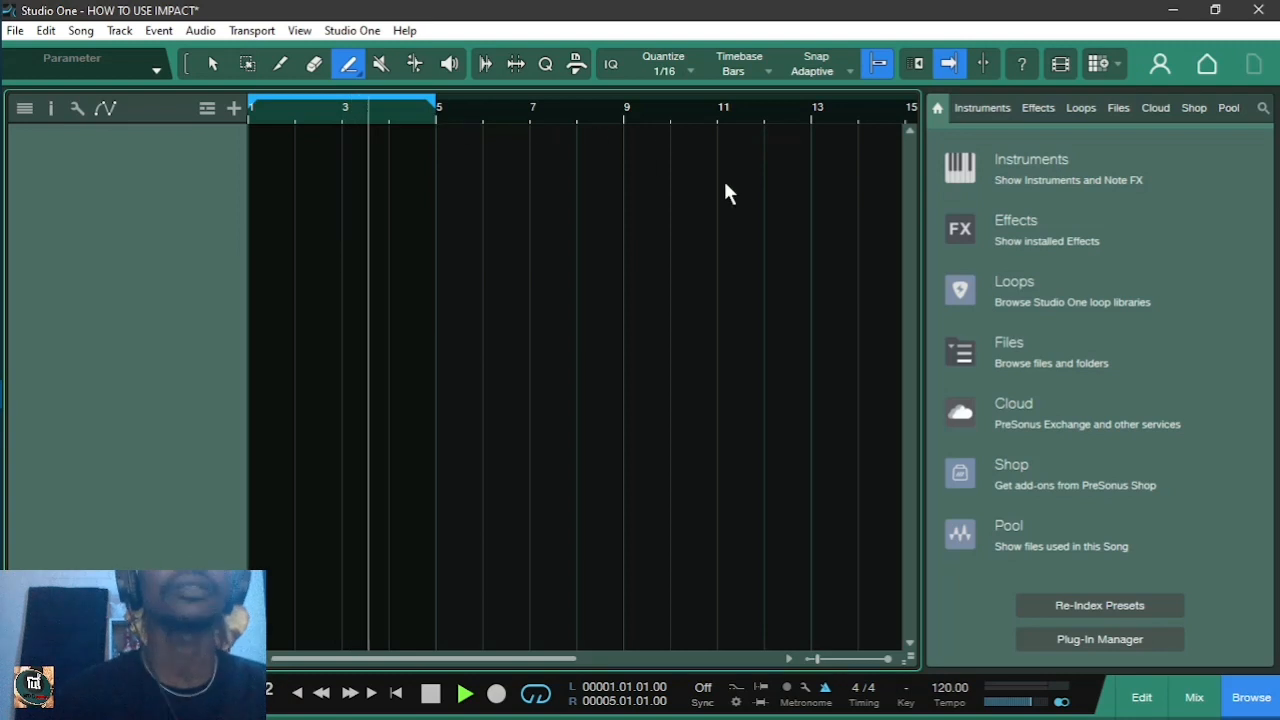
pyautogui.press('space')
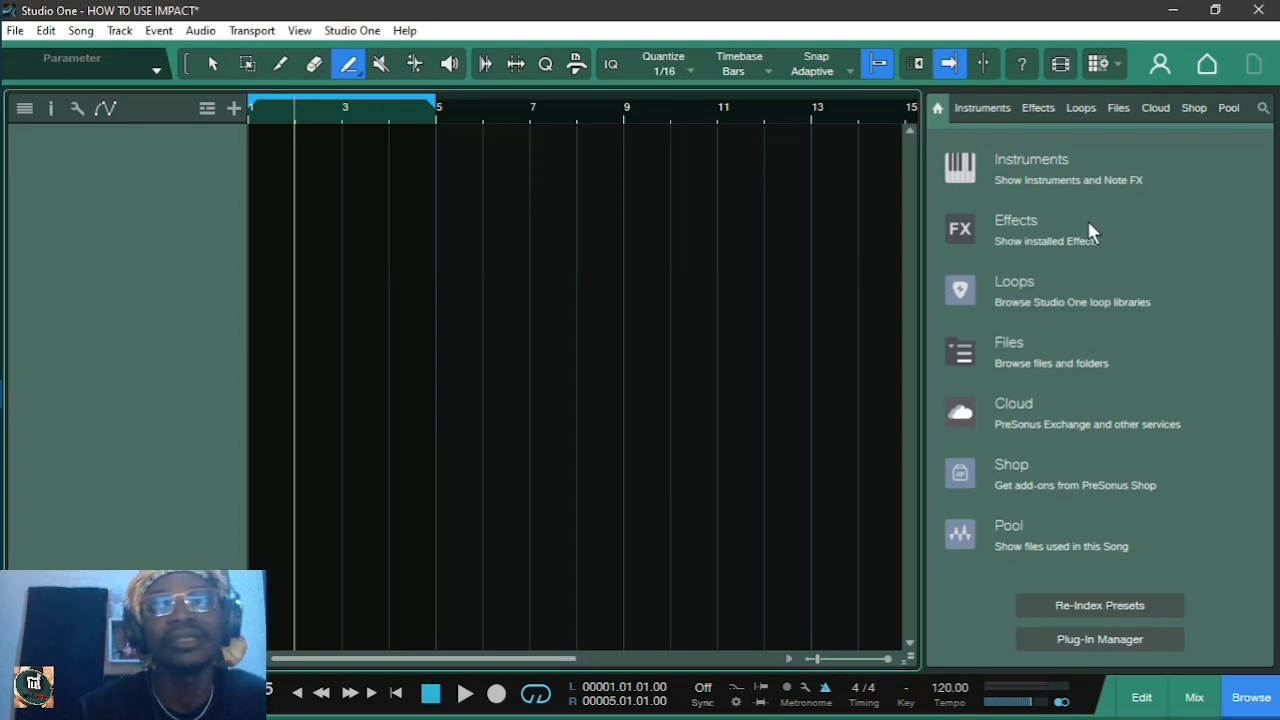
# Show the available instruments and collapse the expanded vendor folders from AIR Music Technology through SampleScience
pyautogui.click(1015, 166)
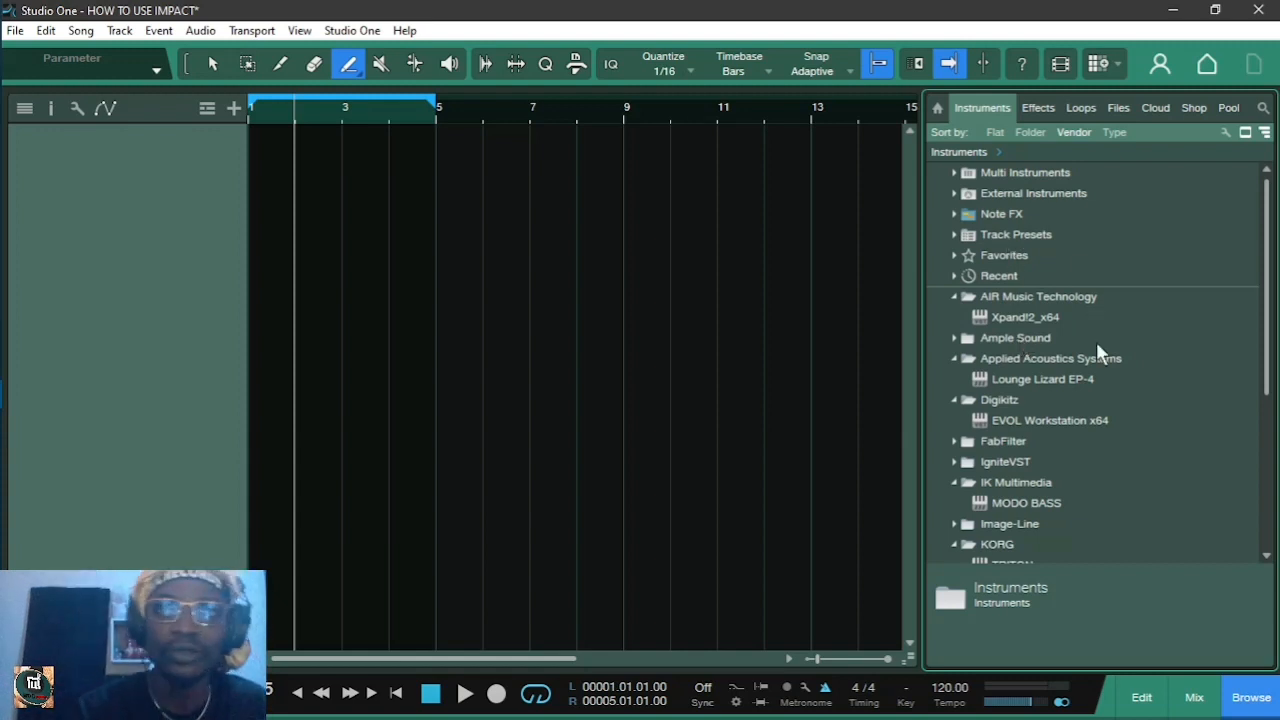
pyautogui.click(963, 298)
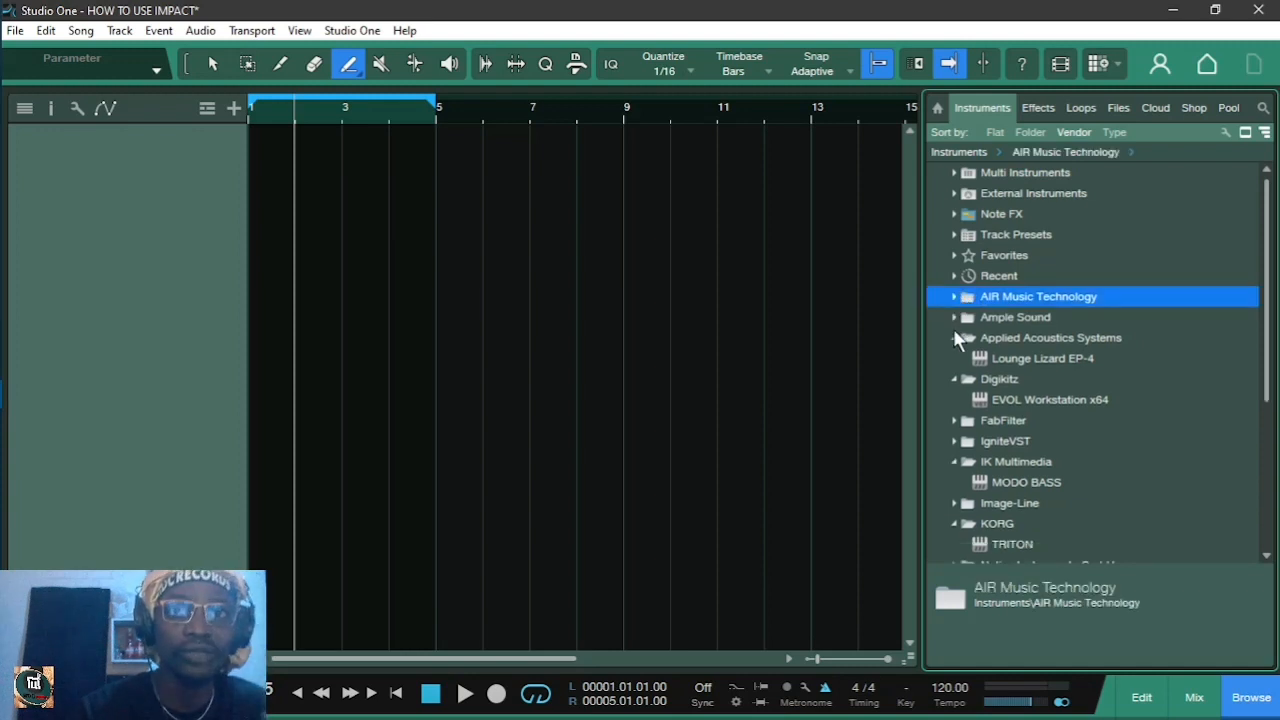
pyautogui.click(955, 338)
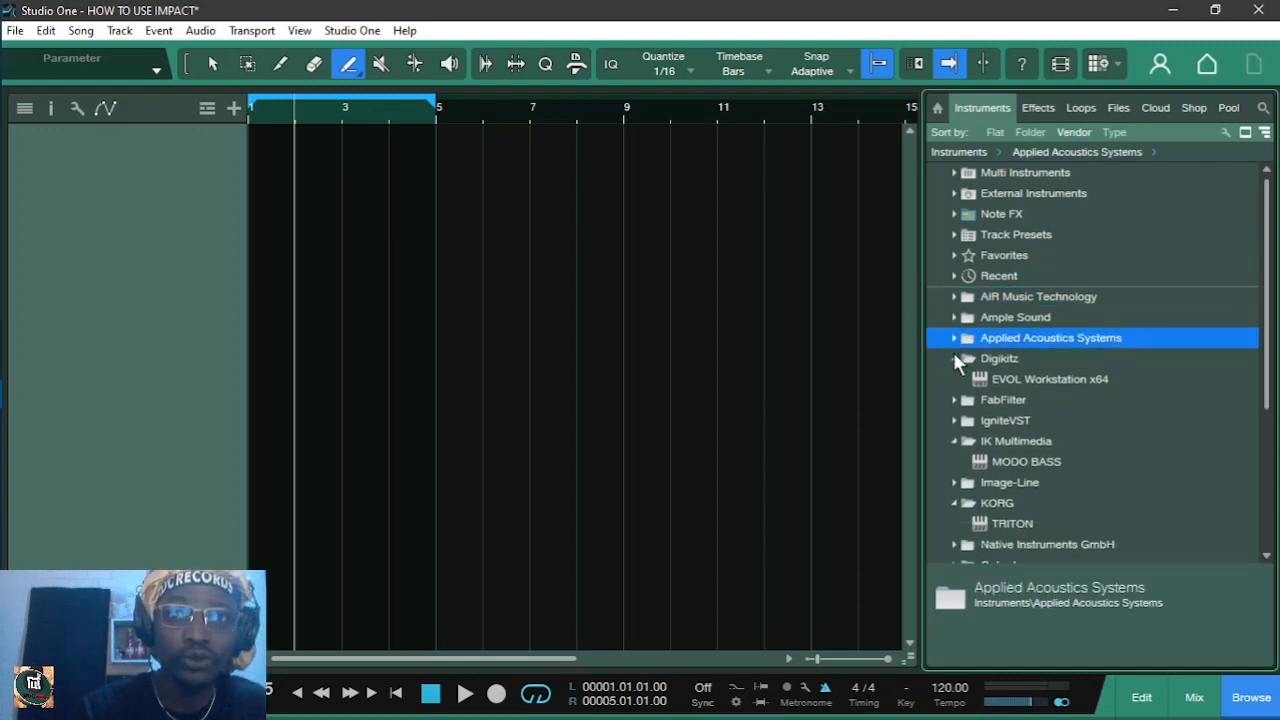
pyautogui.click(955, 358)
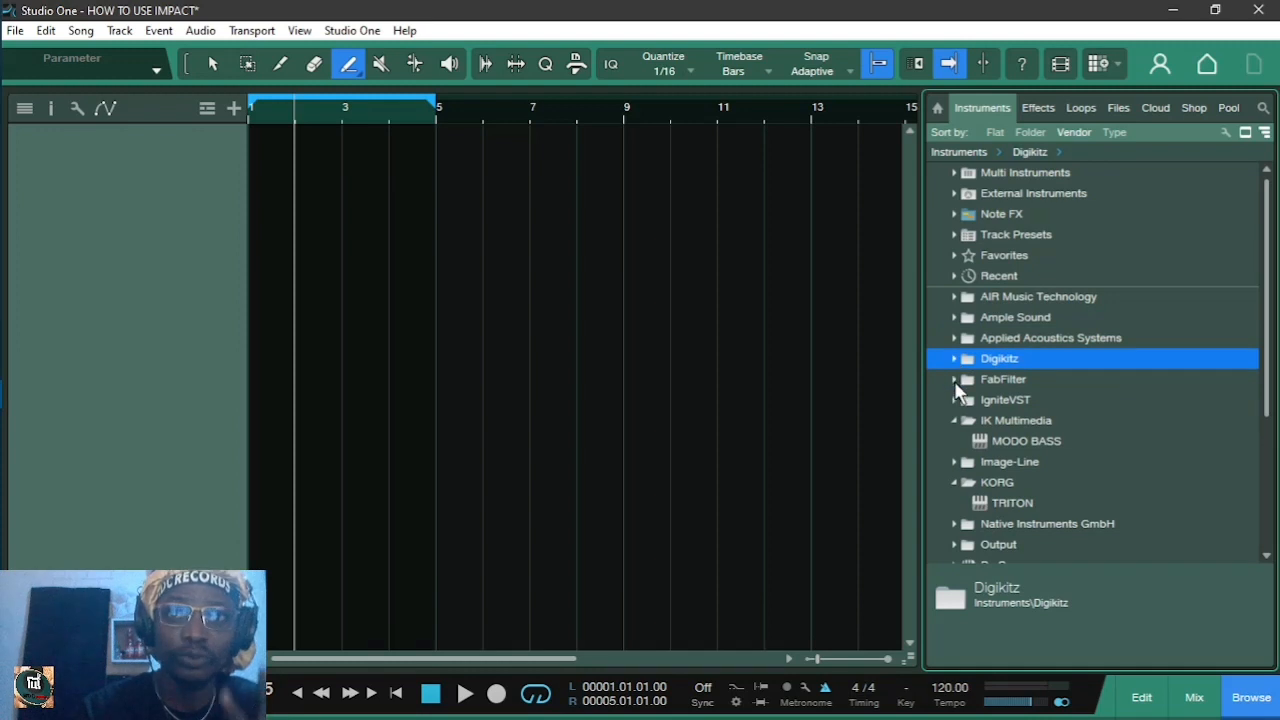
pyautogui.click(951, 420)
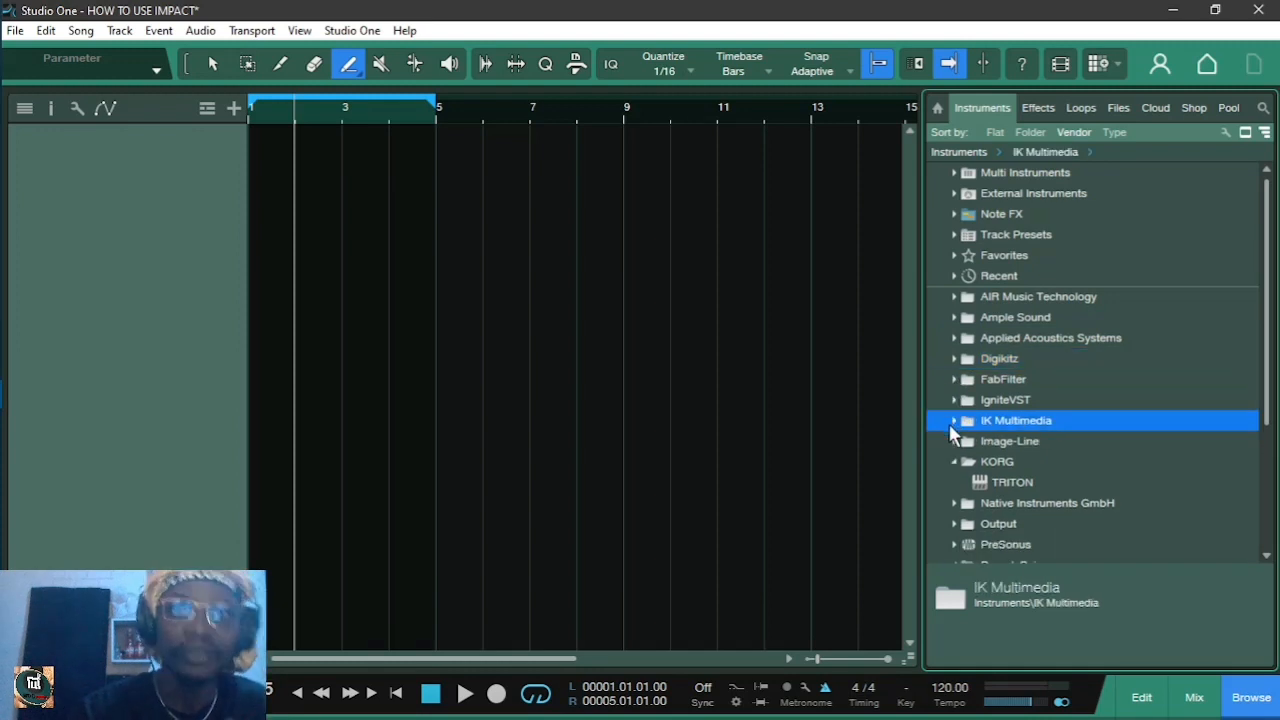
pyautogui.click(956, 462)
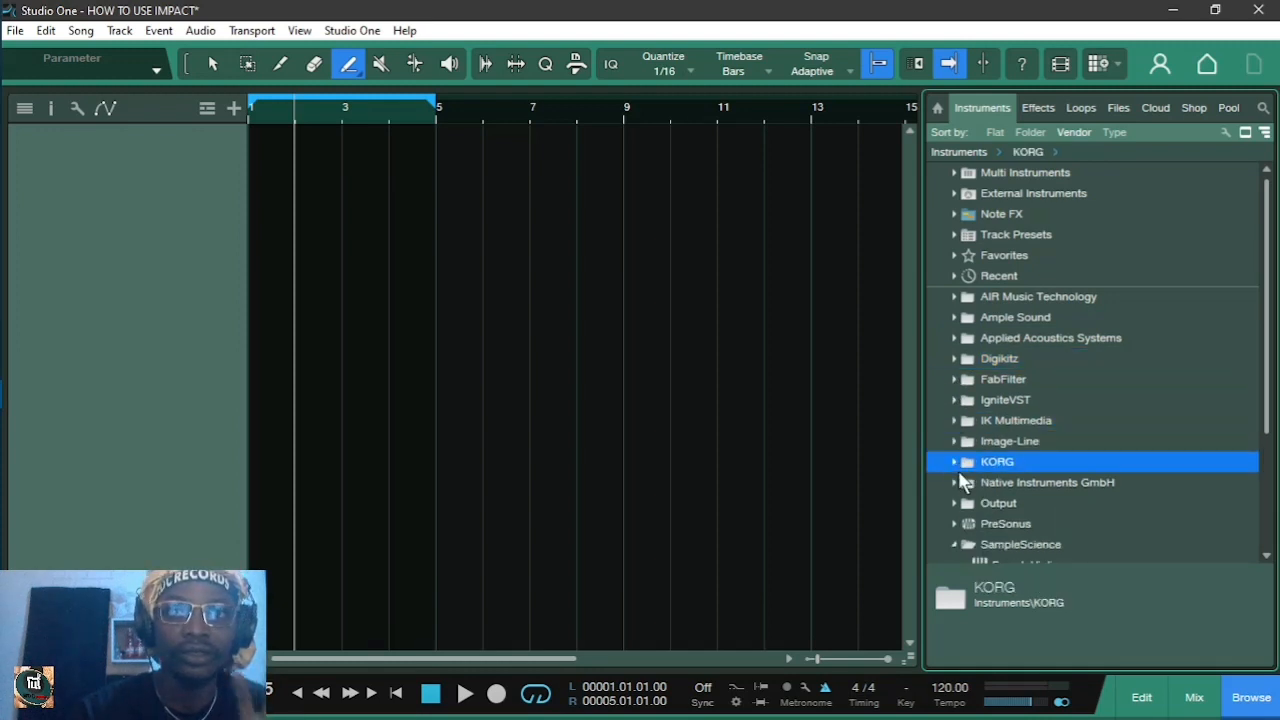
pyautogui.click(957, 540)
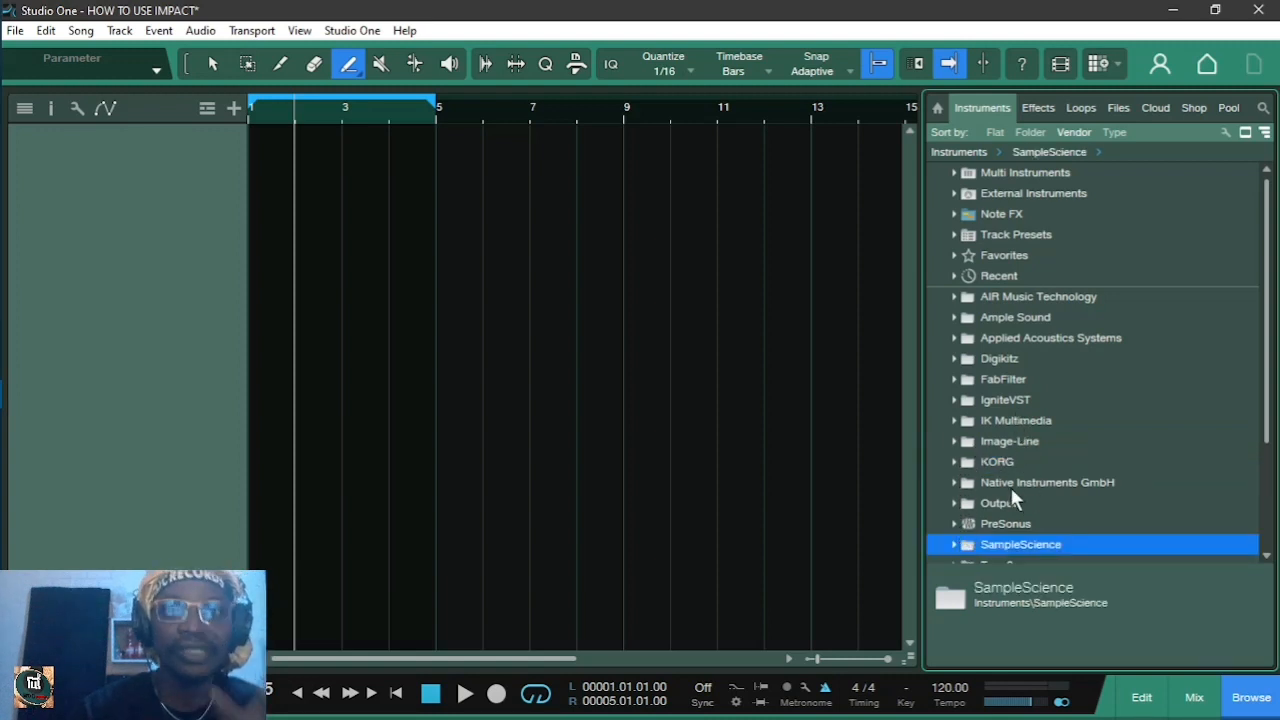
# Expand the PreSonus instruments, add Impact as a new track in the arrangement, and close its editor window
pyautogui.doubleClick(1002, 525)
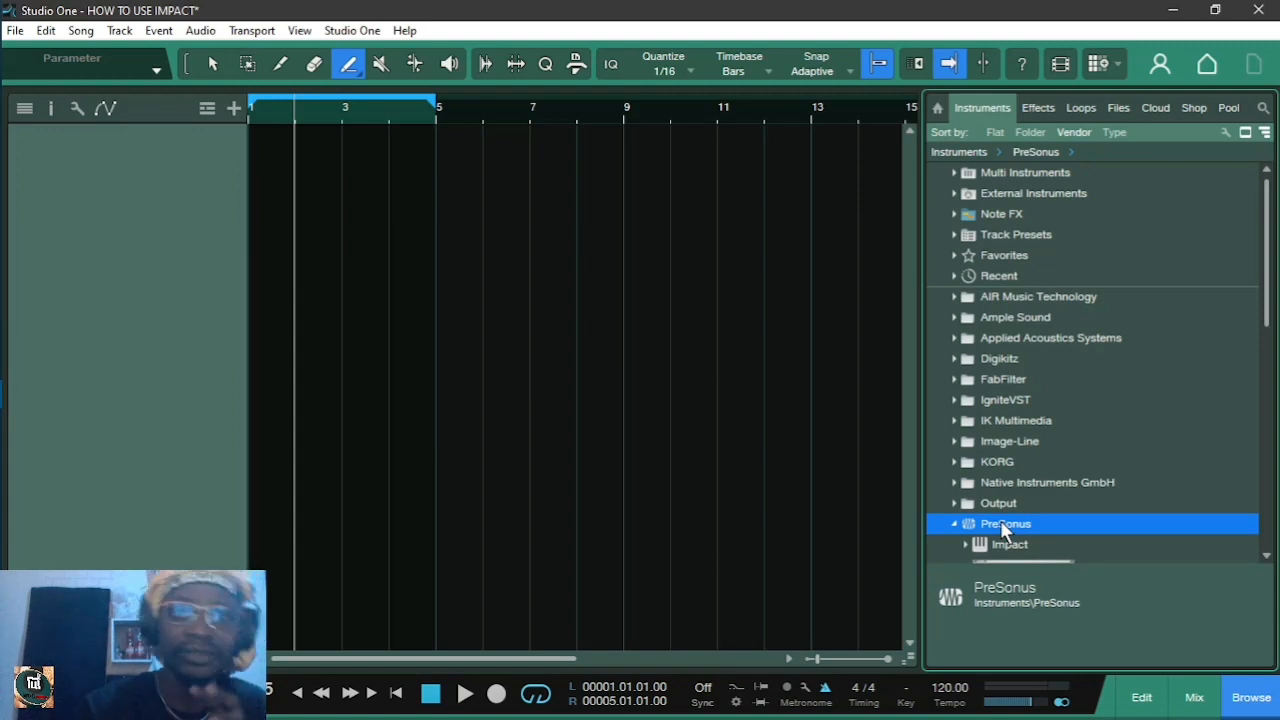
pyautogui.scroll(-4, 1000, 520)
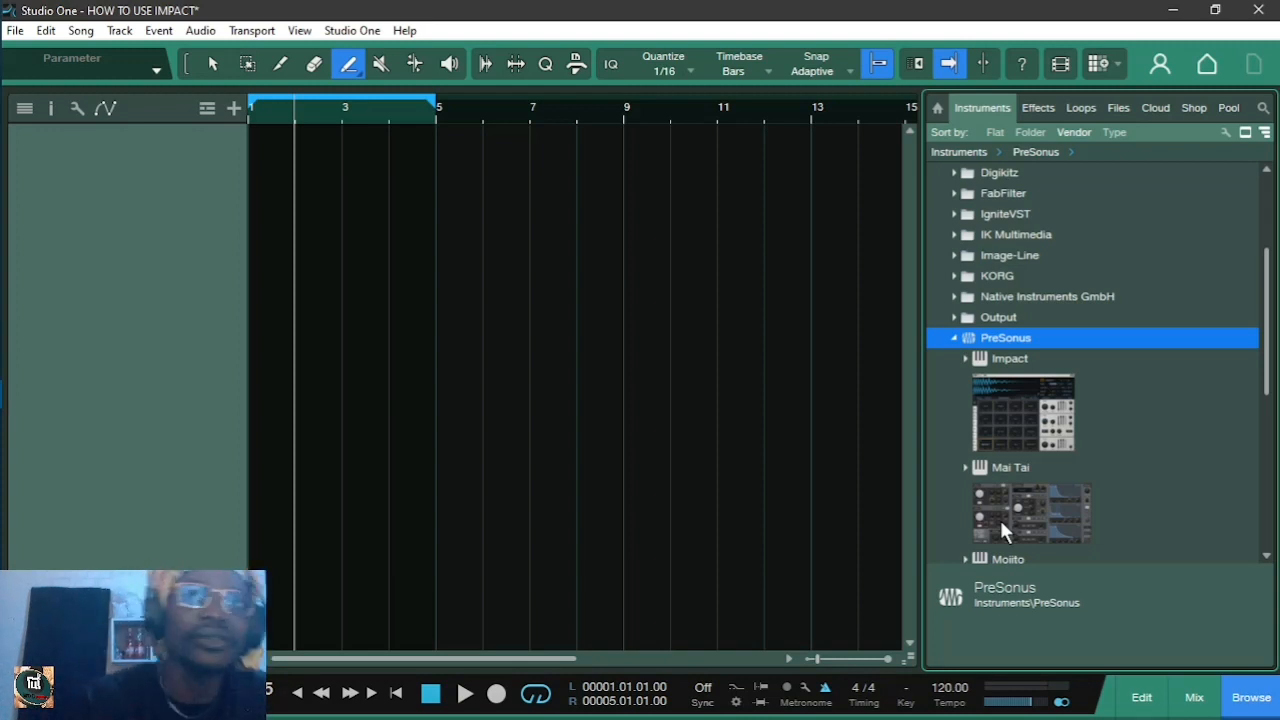
pyautogui.doubleClick(1024, 421)
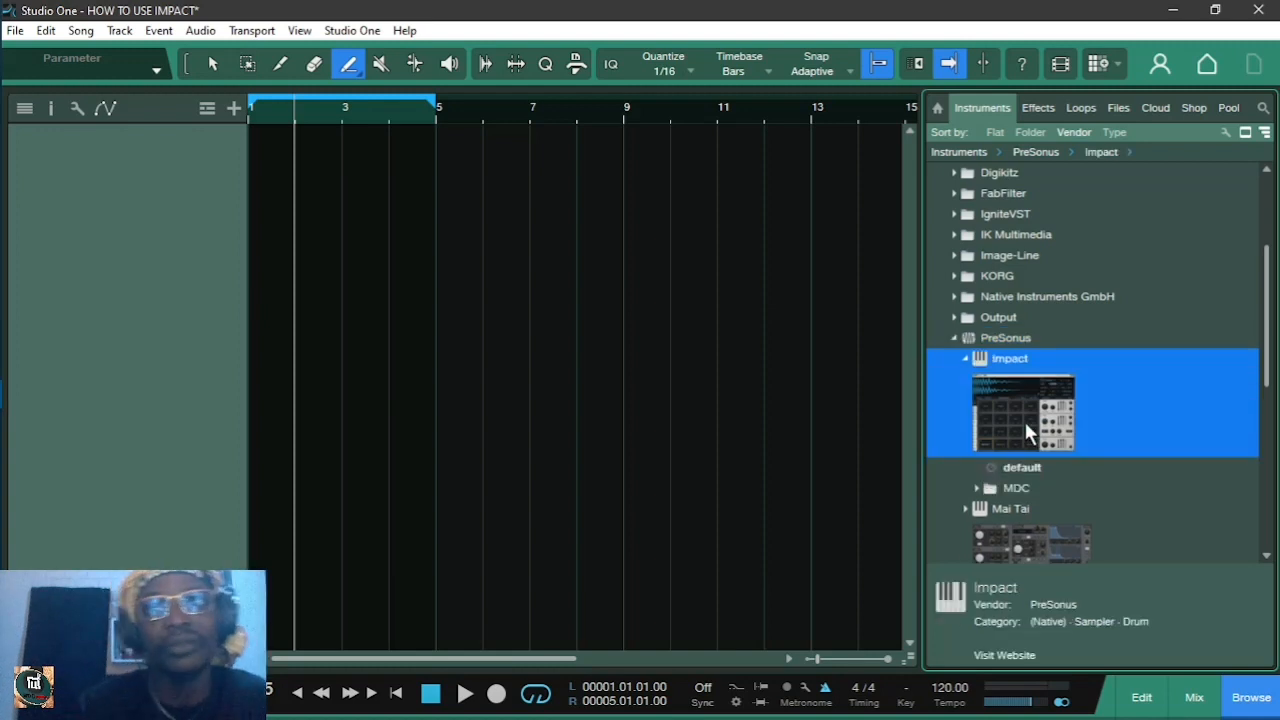
pyautogui.moveTo(1045, 432); pyautogui.dragTo(353, 291)
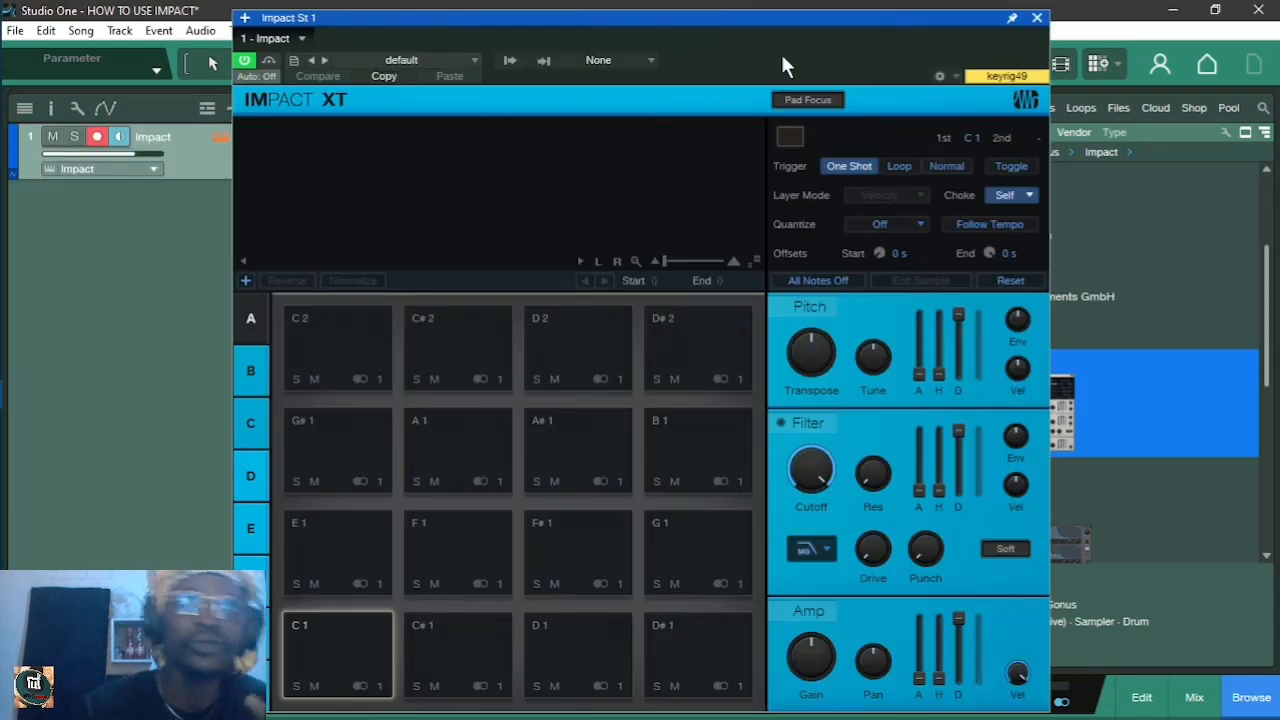
pyautogui.click(1037, 18)
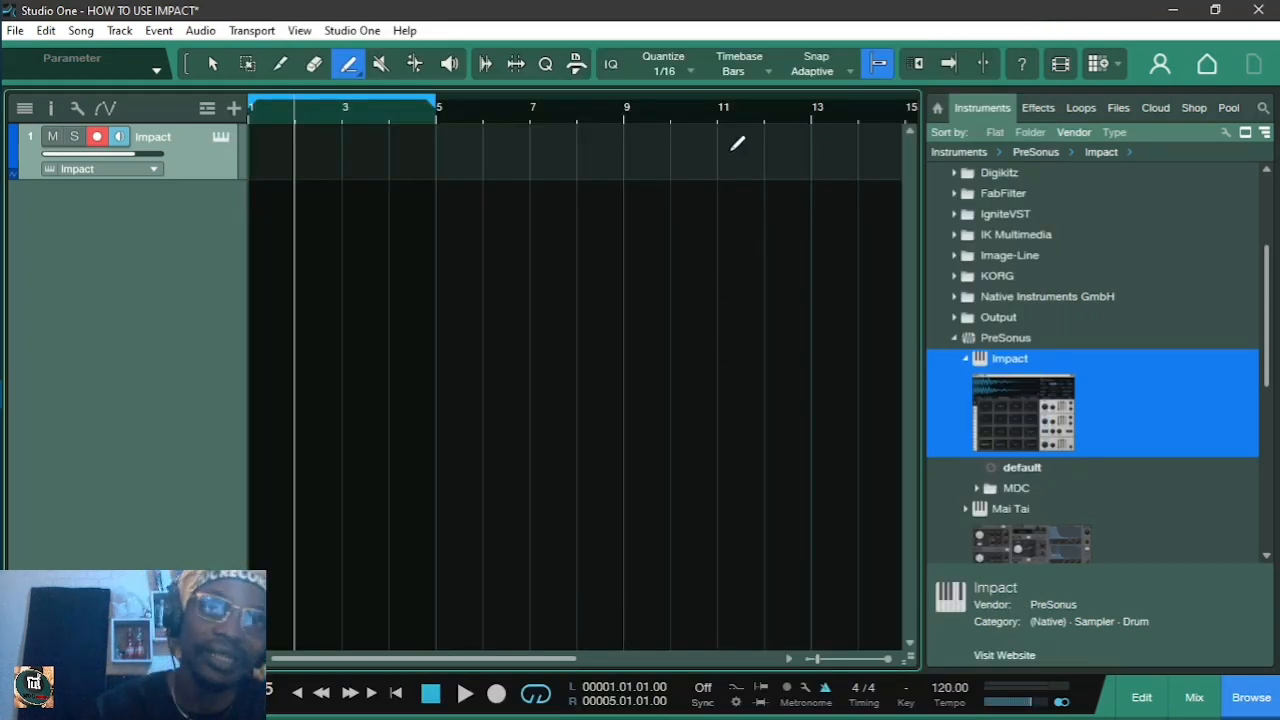
pyautogui.click(284, 137)
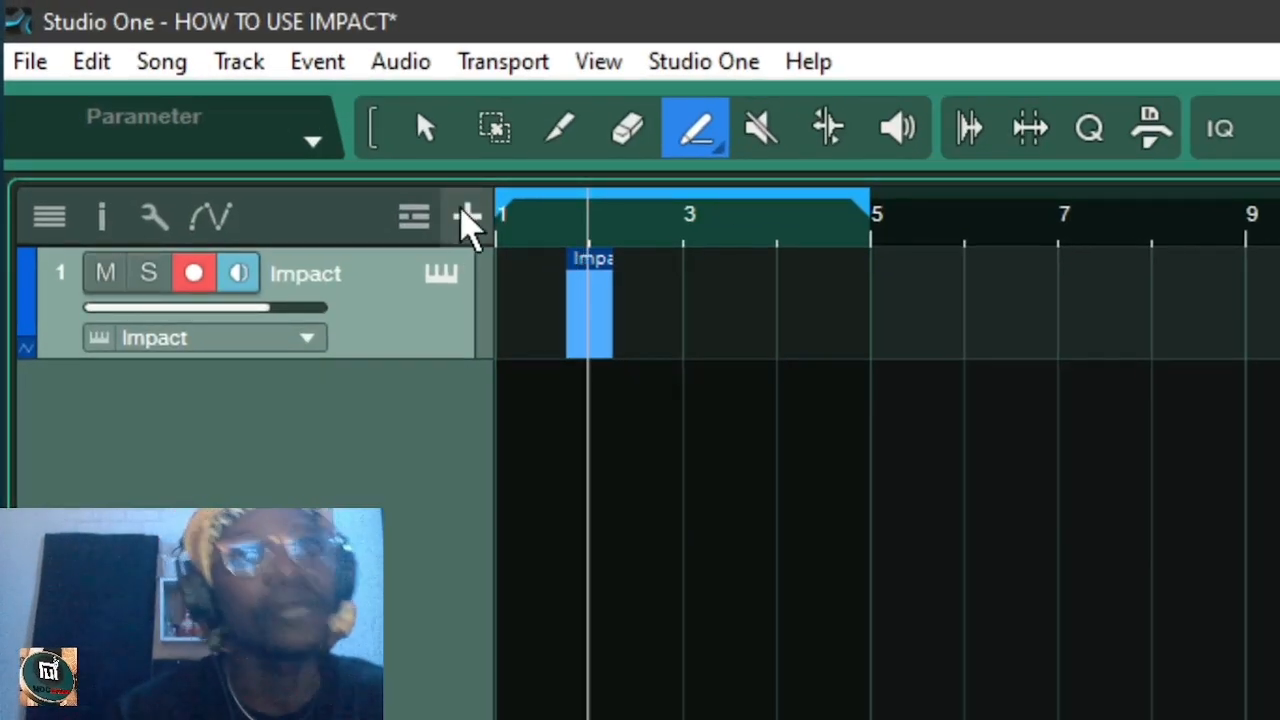
# Set up a new instrument track named DRUM with auto-color off and a magenta color
pyautogui.click(468, 217)
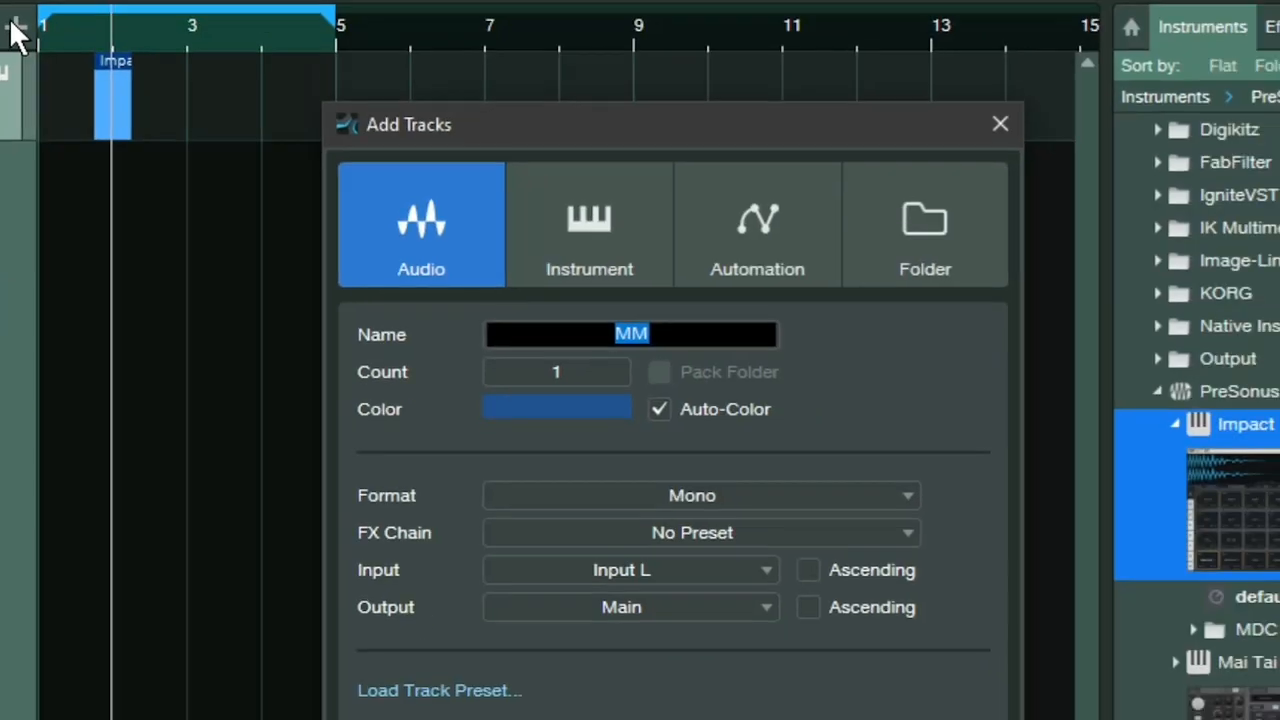
pyautogui.press('BackSpace')
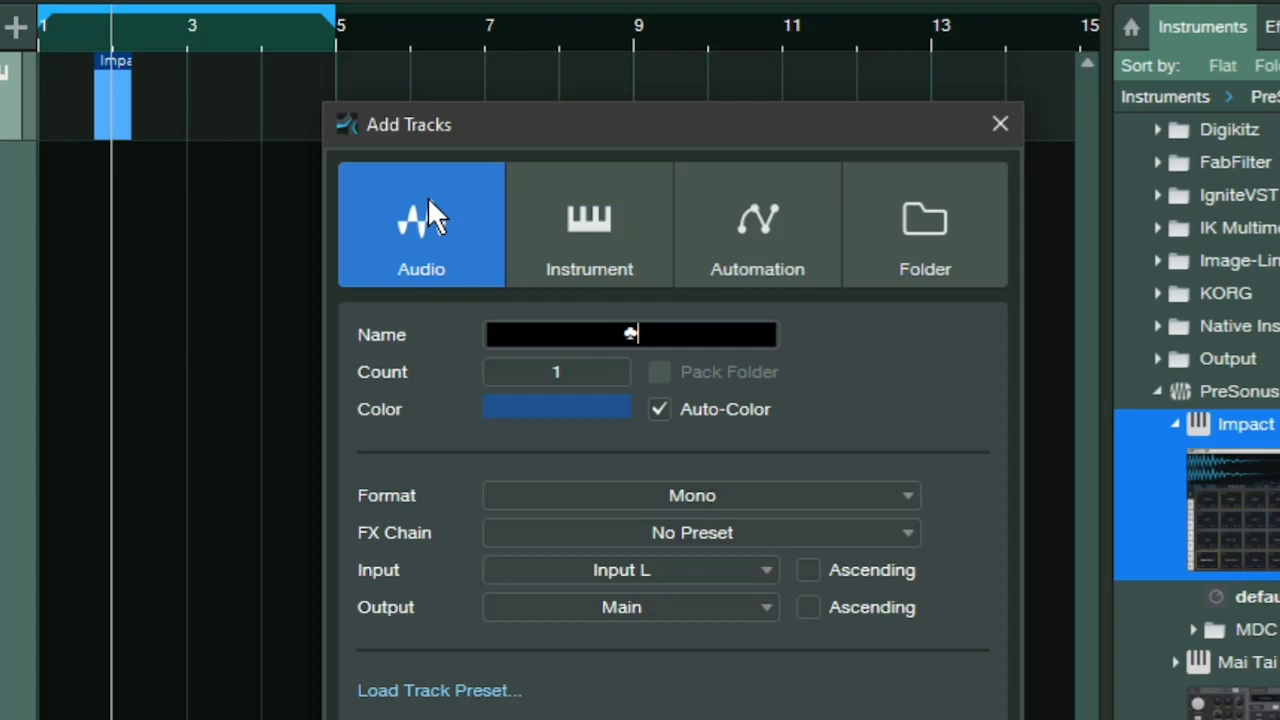
pyautogui.click(560, 222)
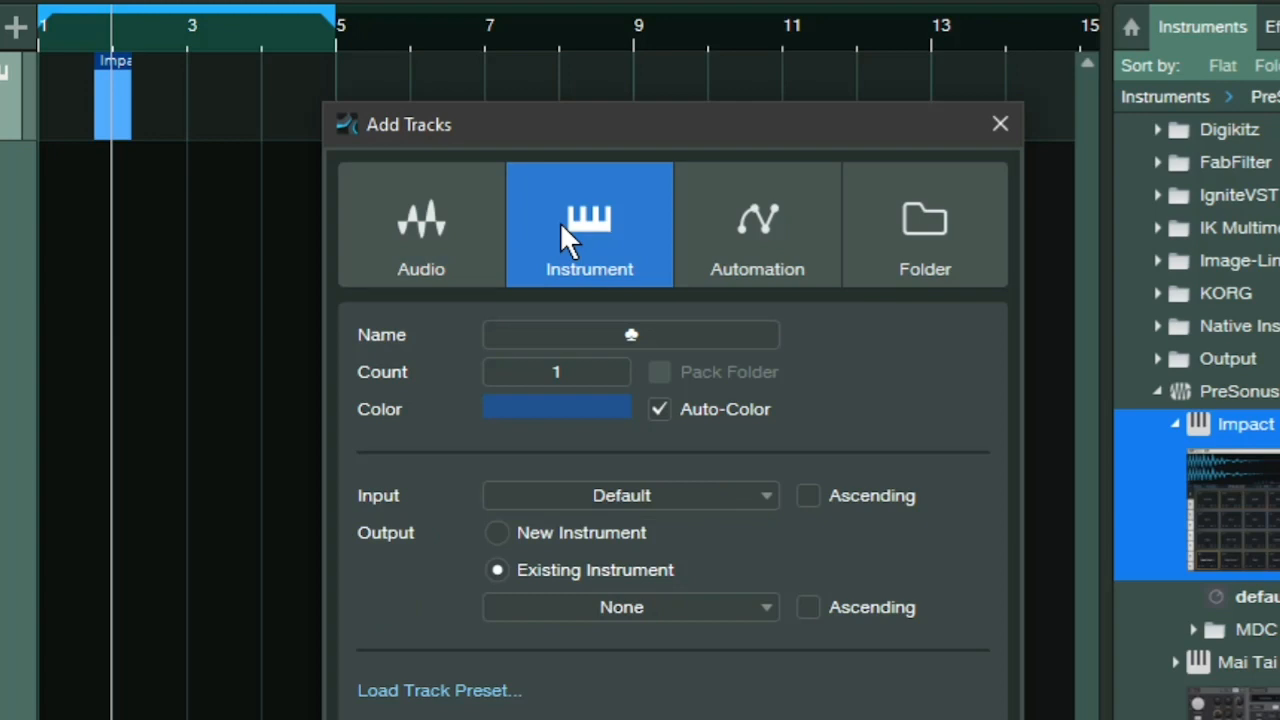
pyautogui.click(658, 338)
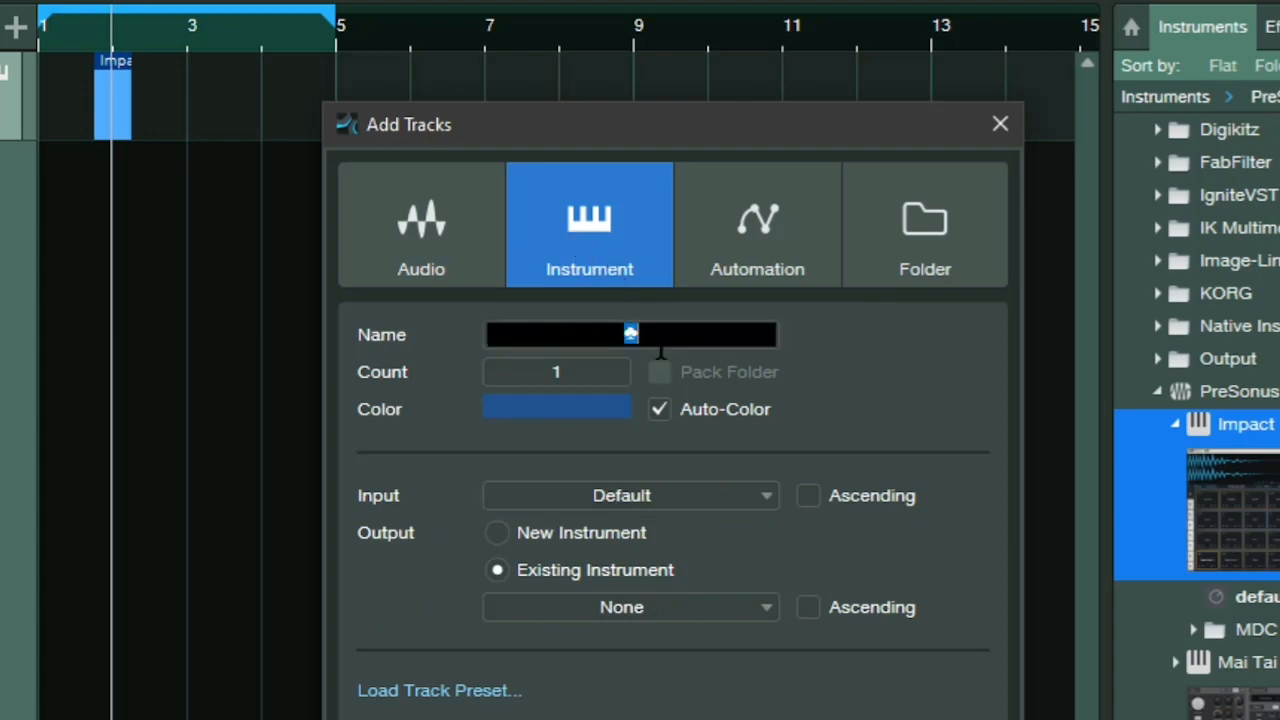
pyautogui.write('DRUM')
pyautogui.click(662, 404)
pyautogui.click(600, 408)
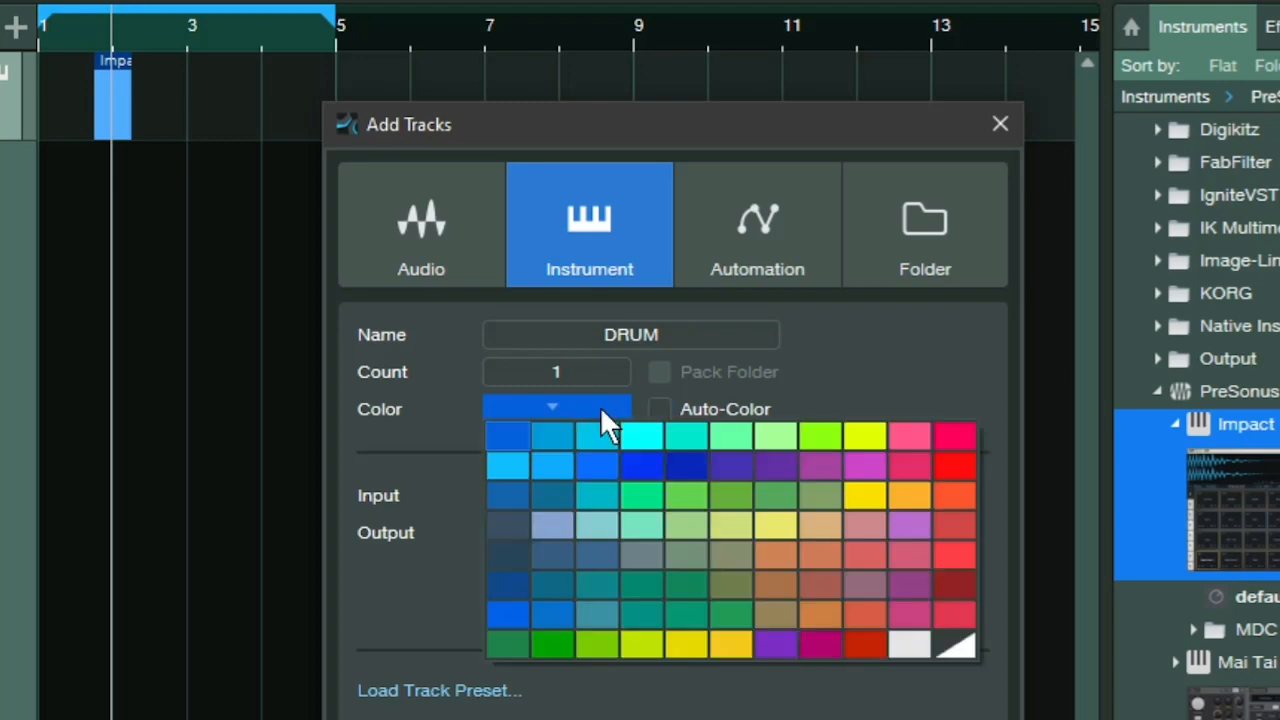
pyautogui.click(853, 476)
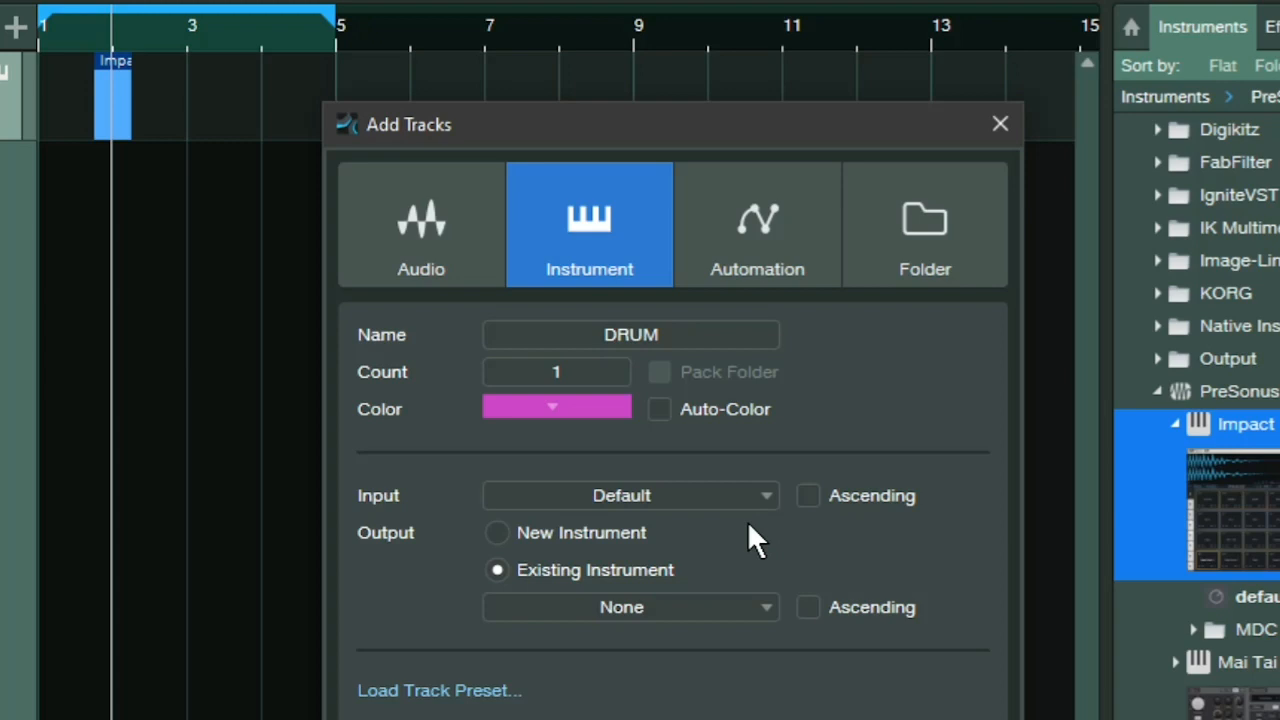
# Assign a new Impact instrument as the DRUM track's output and create the track
pyautogui.click(580, 531)
pyautogui.click(629, 598)
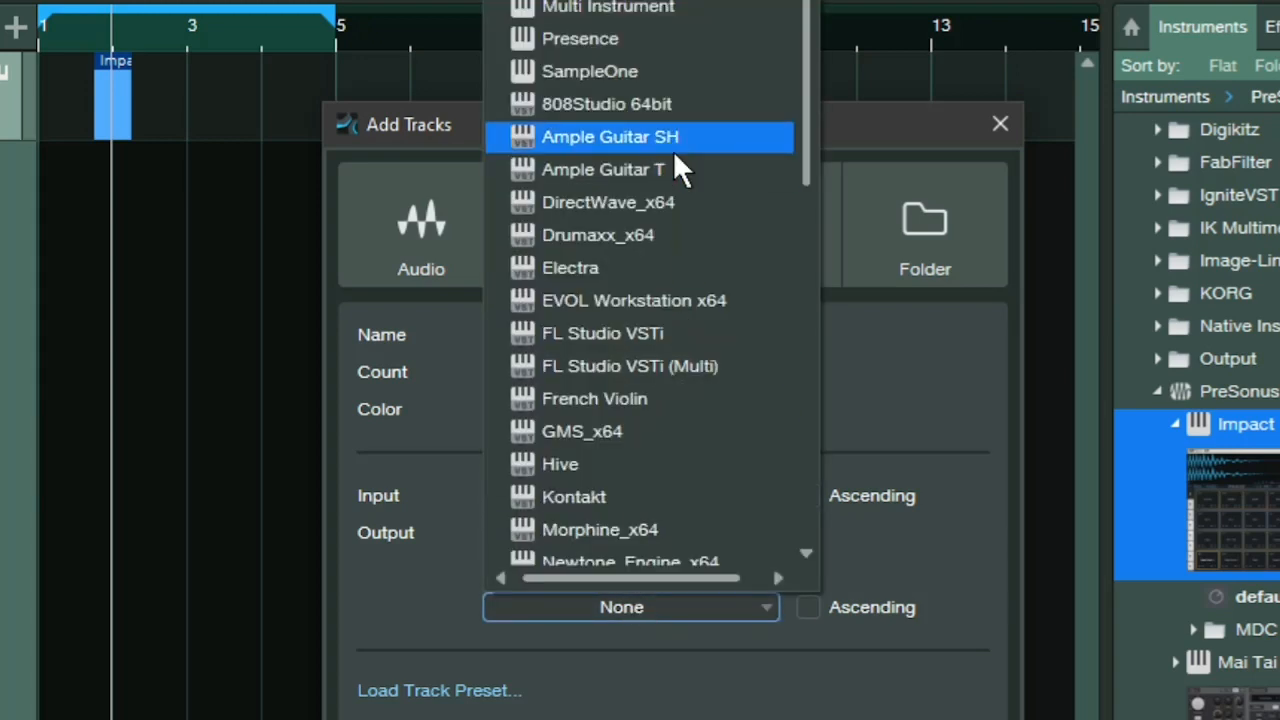
pyautogui.click(673, 150)
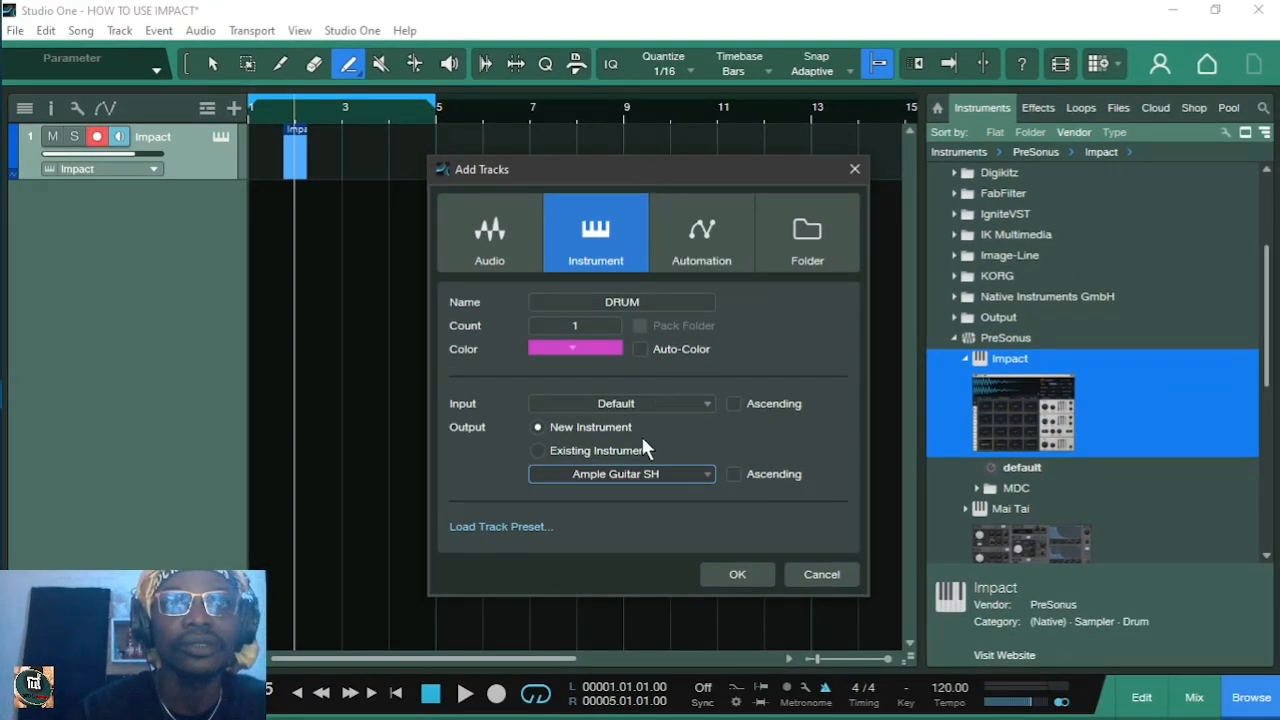
pyautogui.click(634, 470)
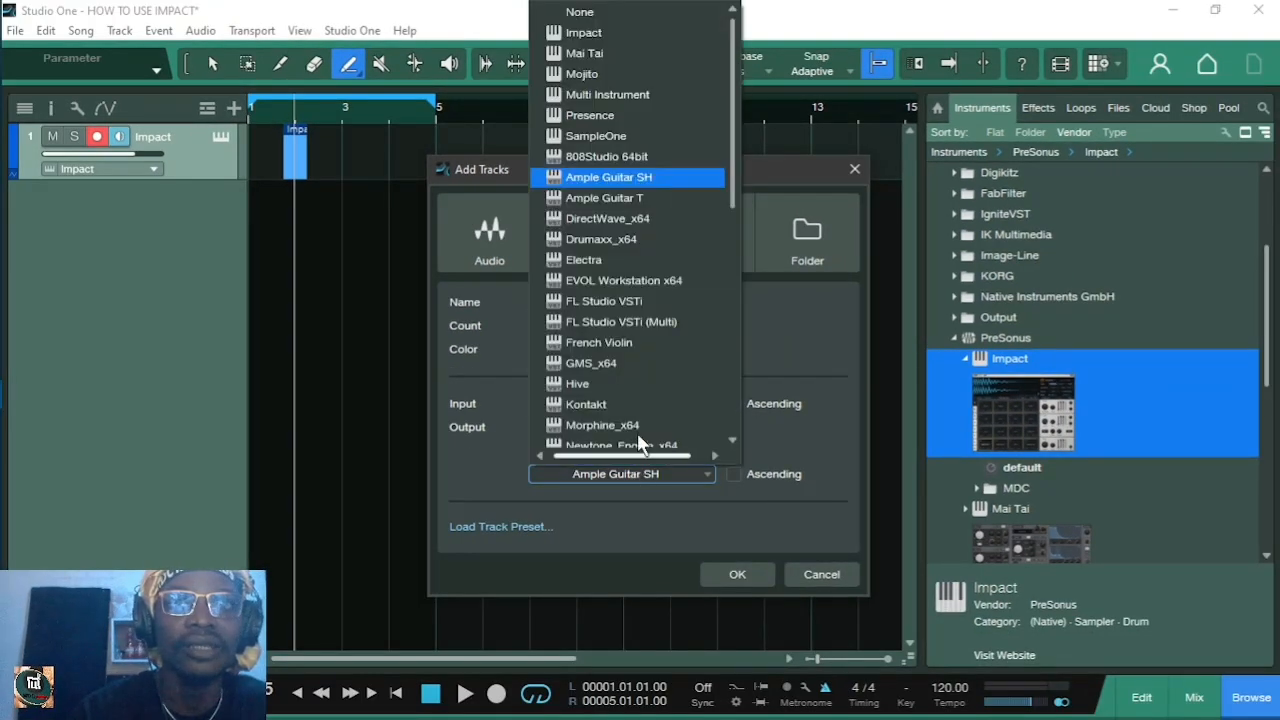
pyautogui.click(631, 39)
pyautogui.click(741, 572)
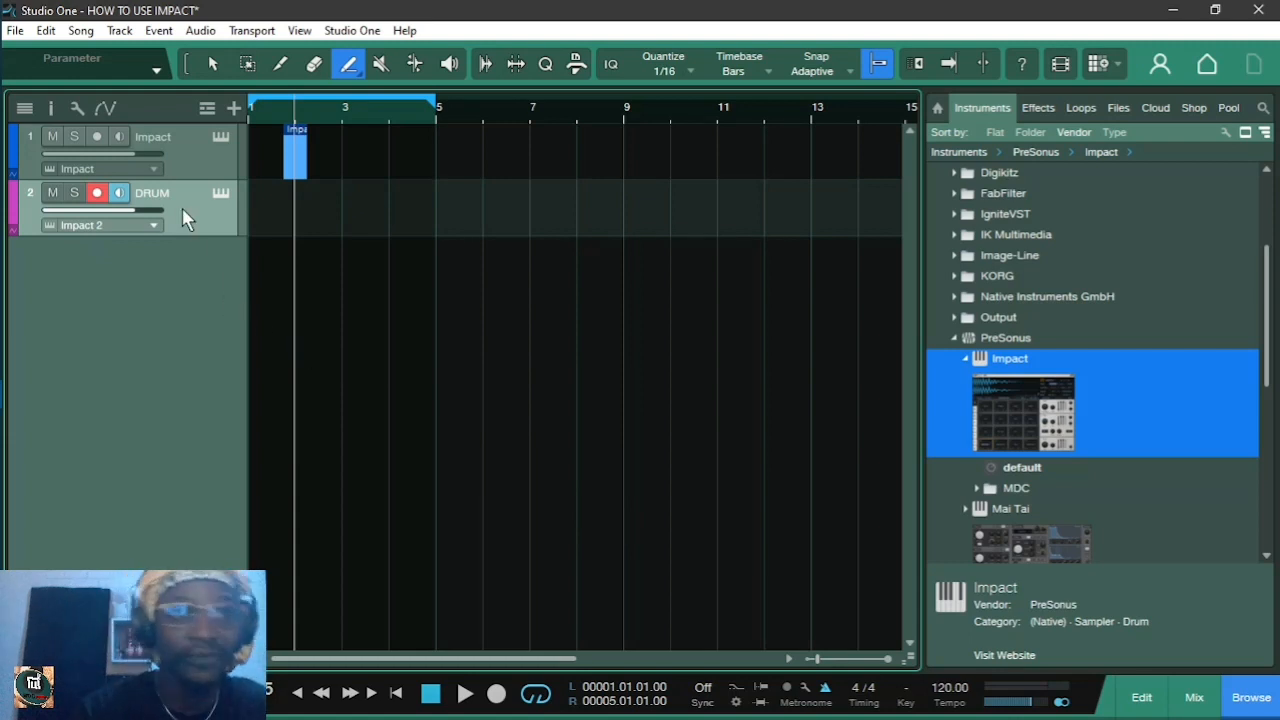
# Rename the first track, Impact, as DRUM
pyautogui.doubleClick(153, 137)
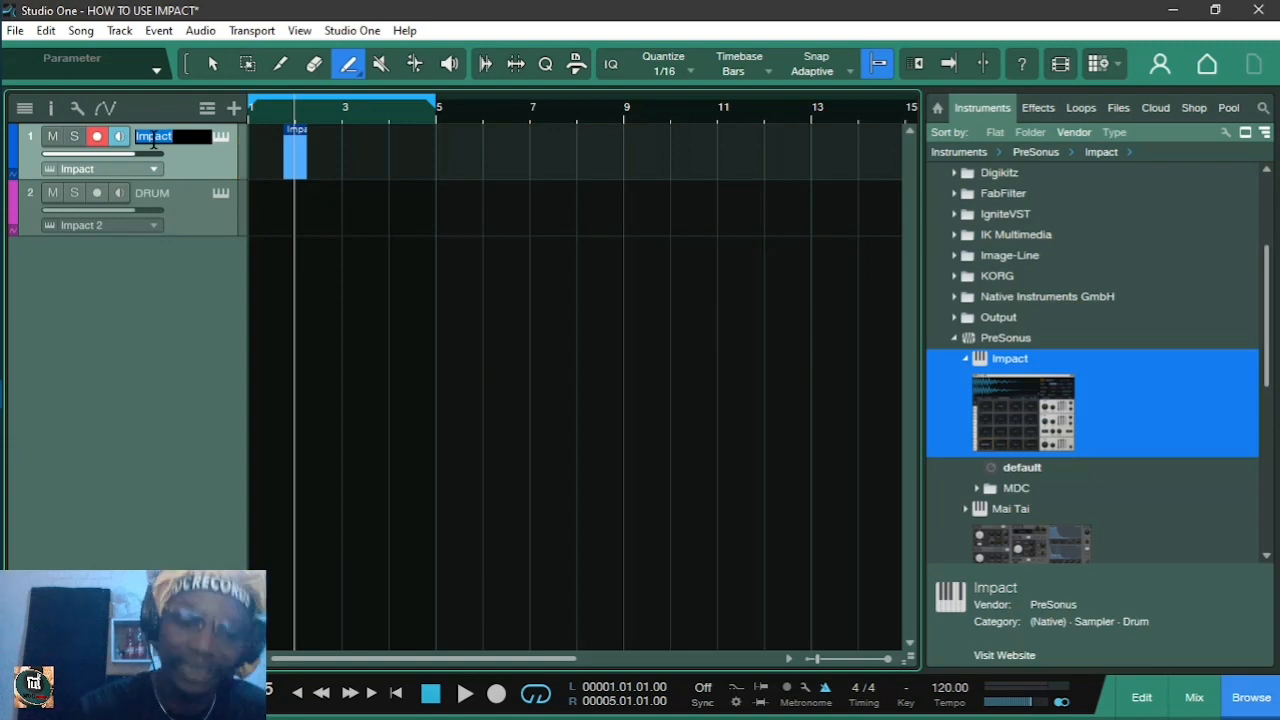
pyautogui.write('DRUM')
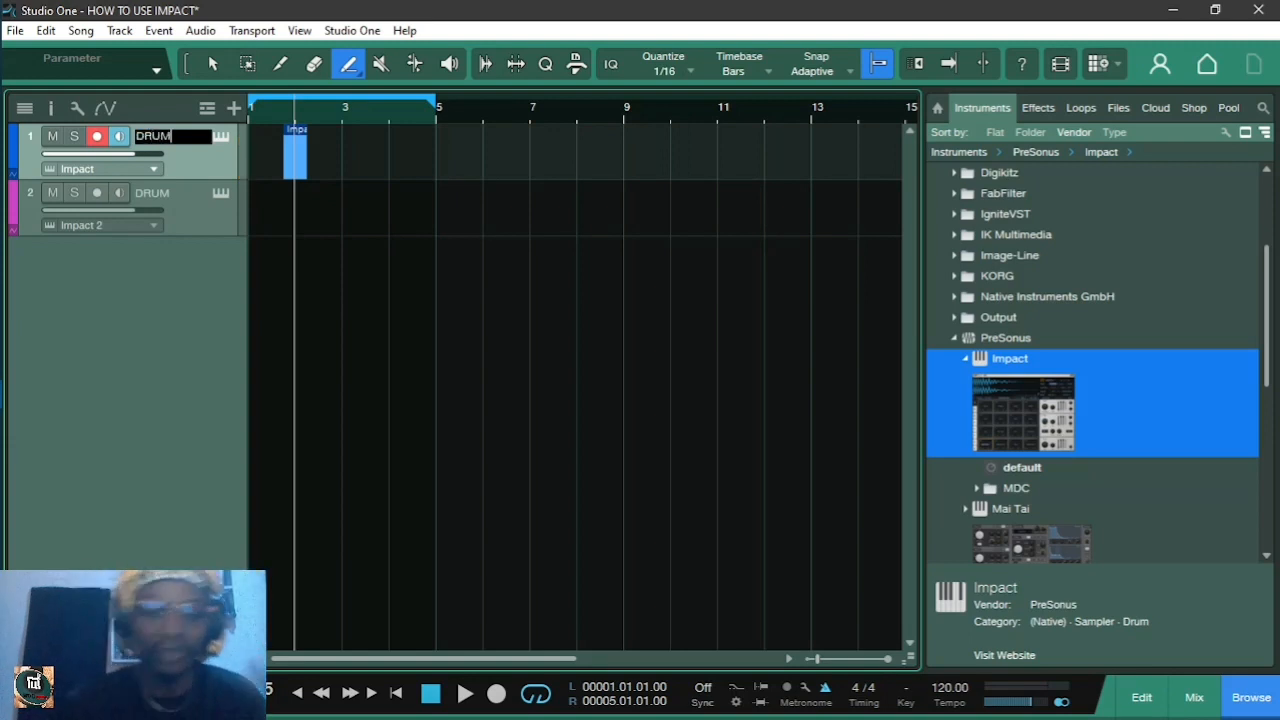
pyautogui.press('Return')
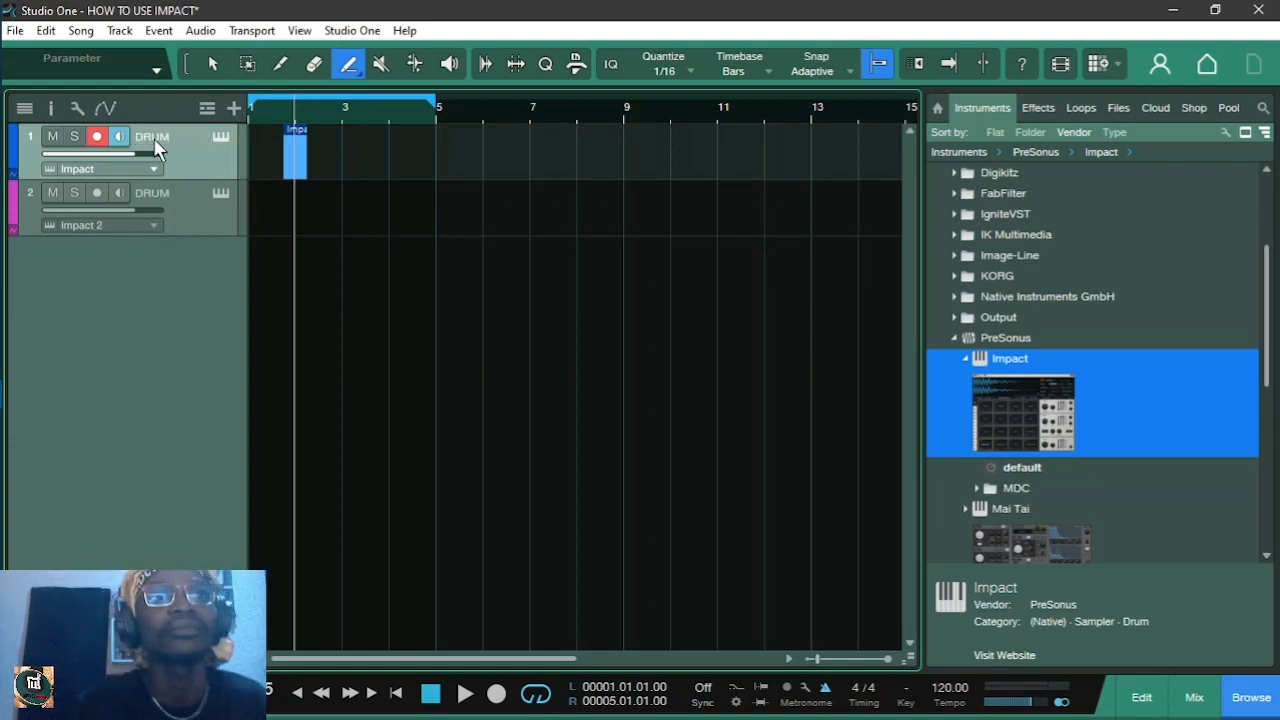
# Delete the second DRUM track and the stray event near bar 2 on the first track
pyautogui.click(193, 204)
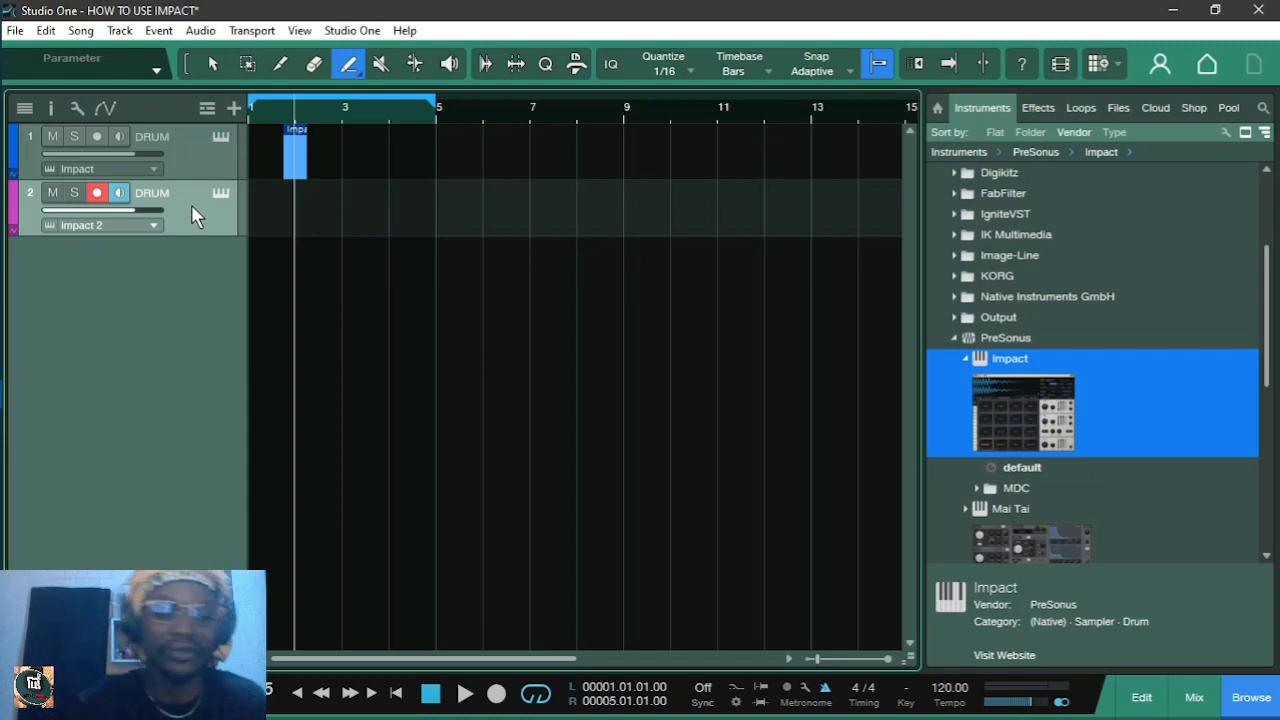
pyautogui.press('Delete')
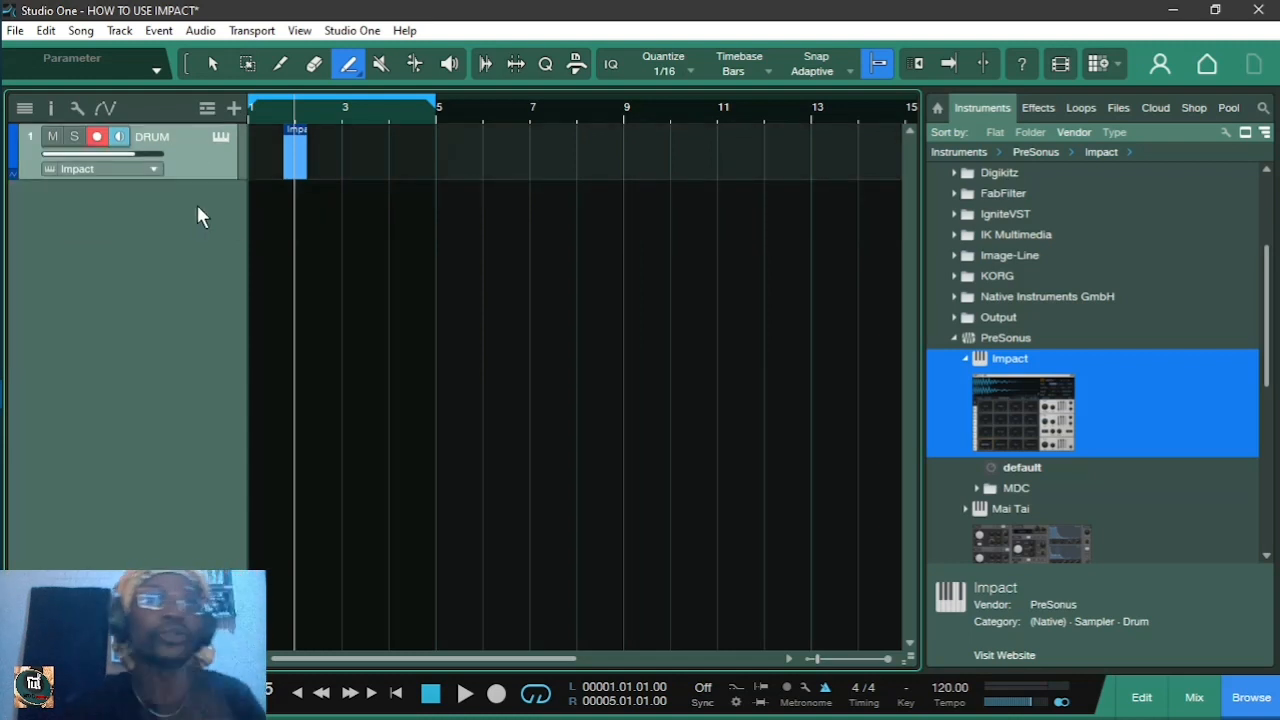
pyautogui.click(360, 165)
pyautogui.click(256, 64)
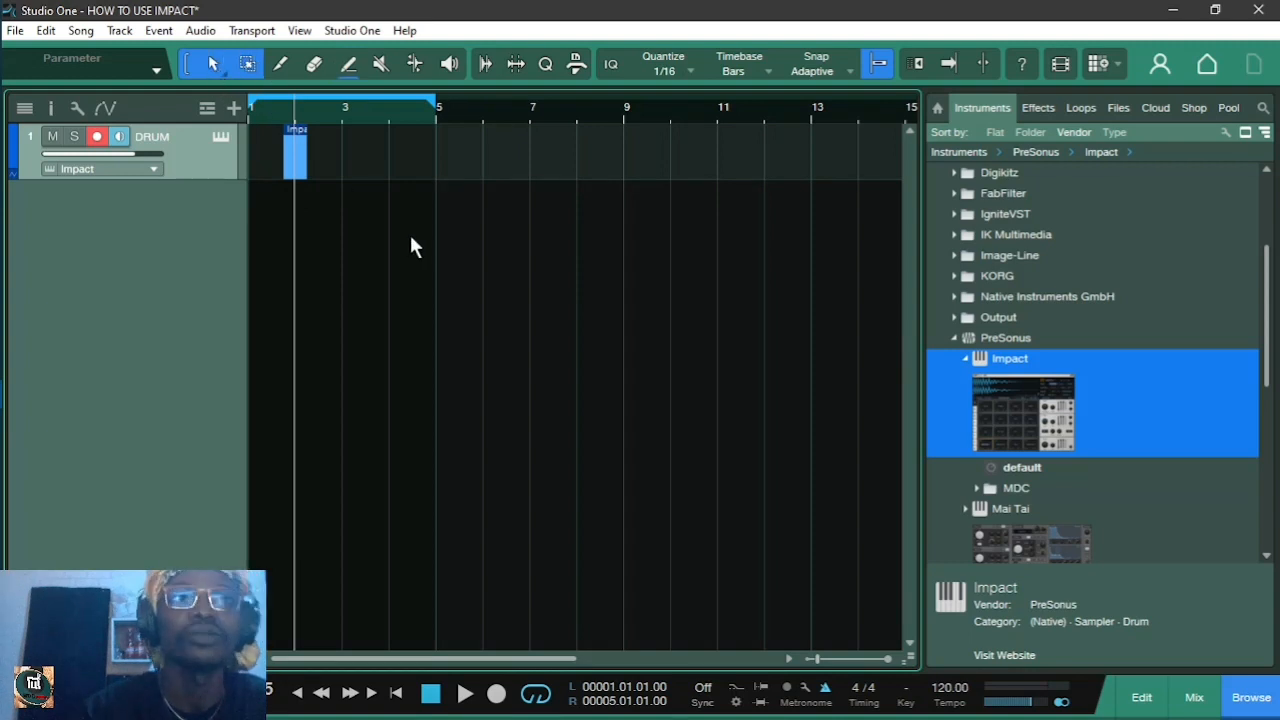
pyautogui.click(256, 165)
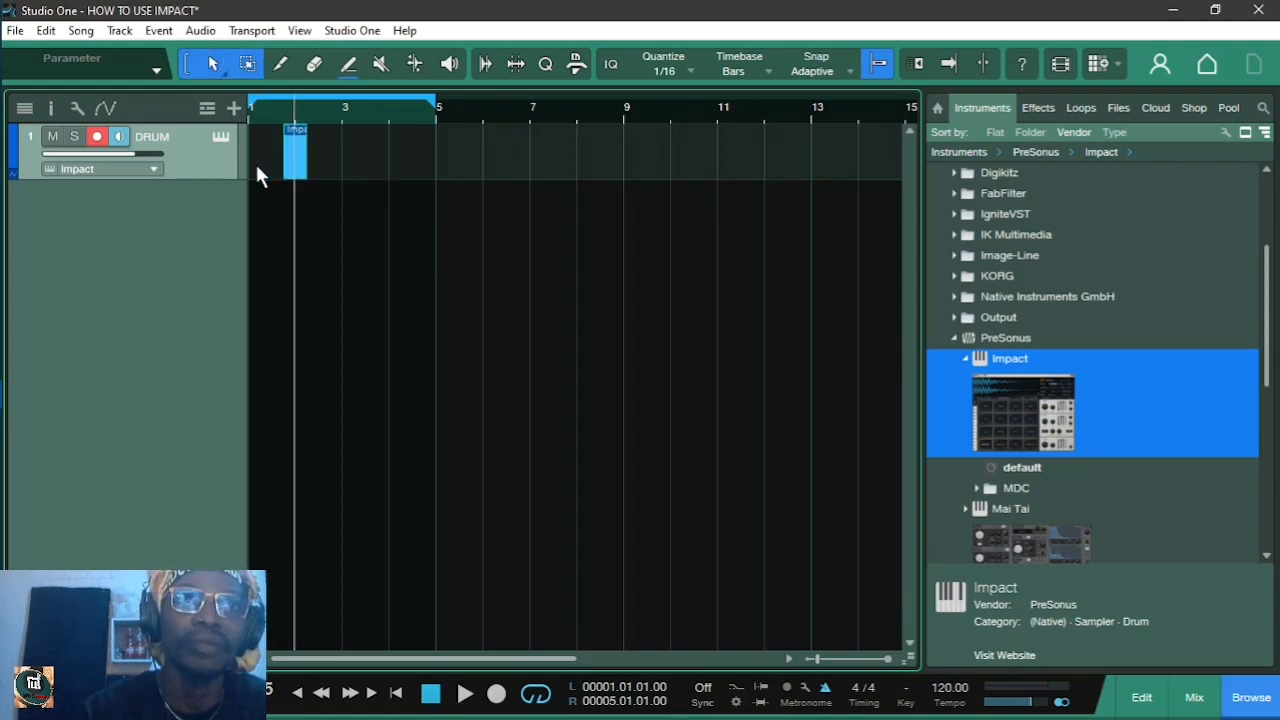
pyautogui.press('Delete')
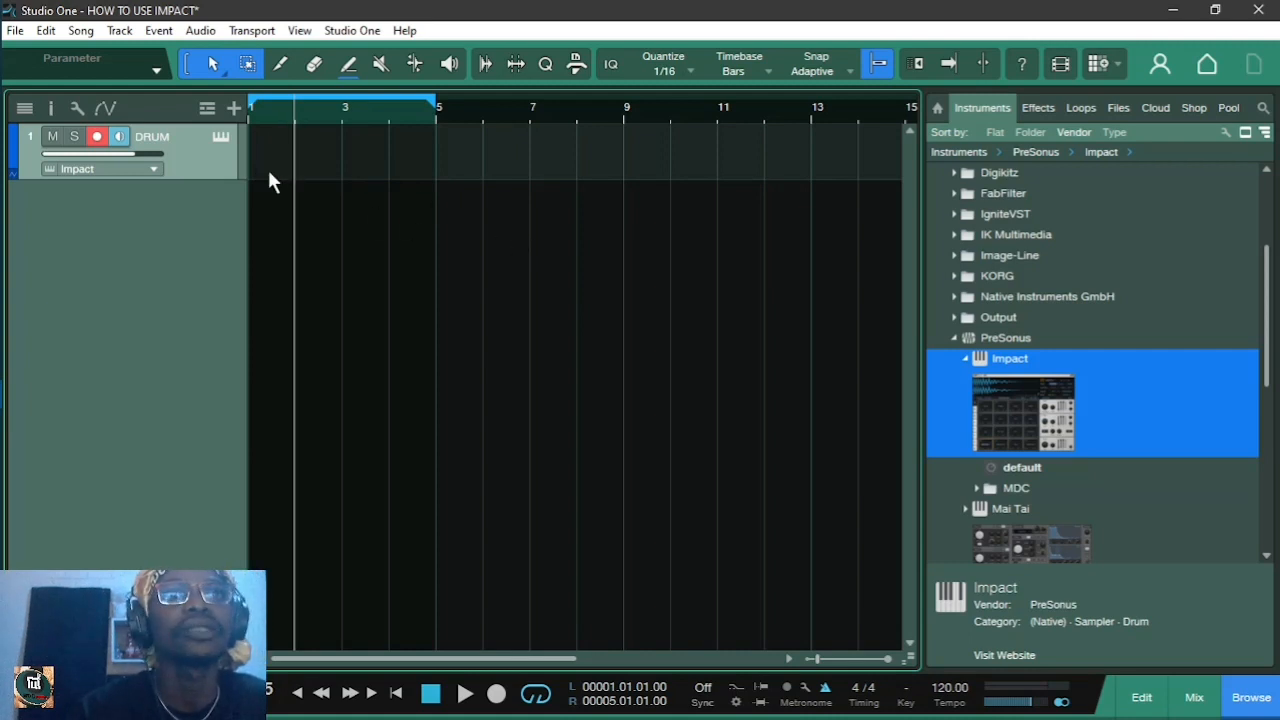
# Open the DRUM track's Impact editor, move its window fully into view, and switch its color scheme to orange-red
pyautogui.click(222, 138)
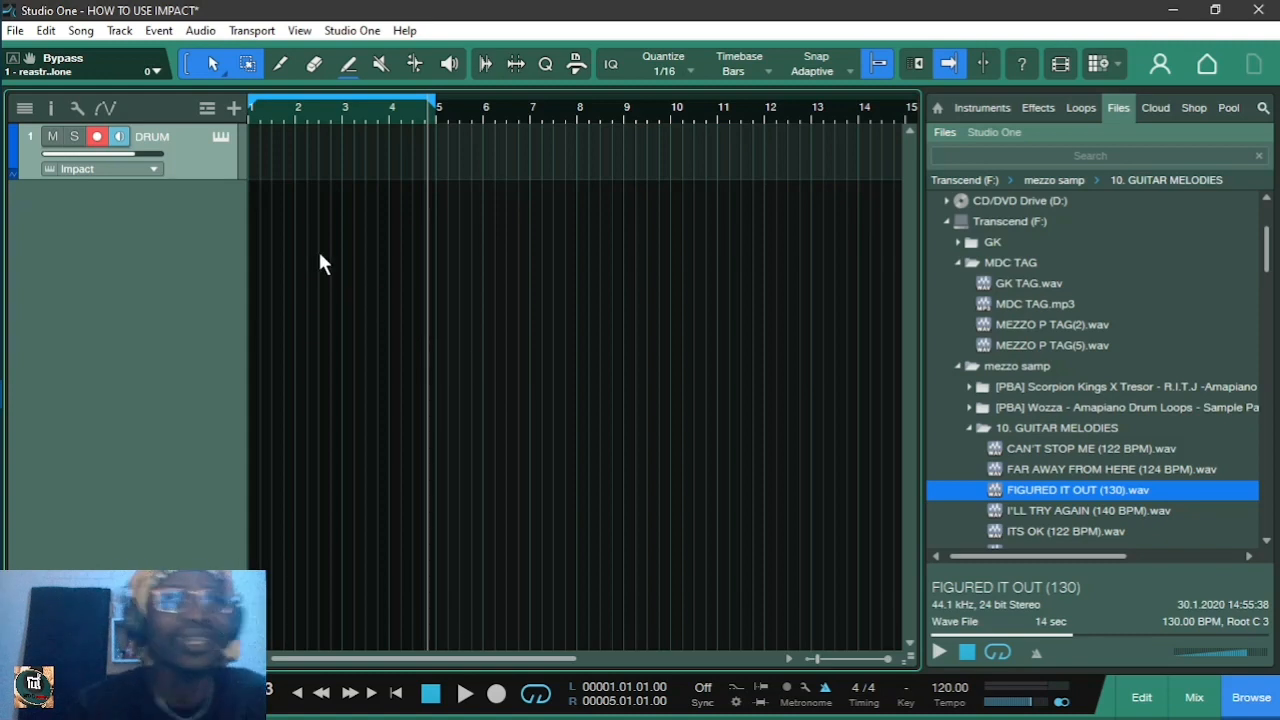
pyautogui.click(221, 138)
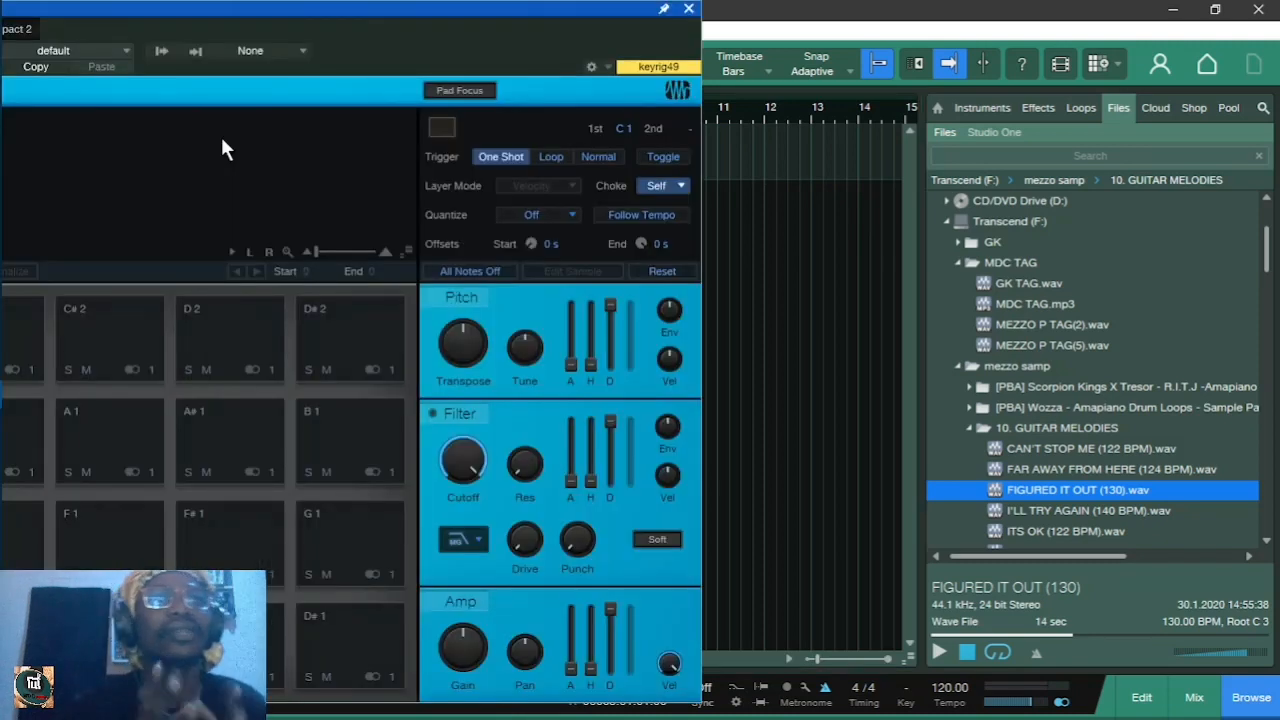
pyautogui.moveTo(240, 7); pyautogui.dragTo(646, 9)
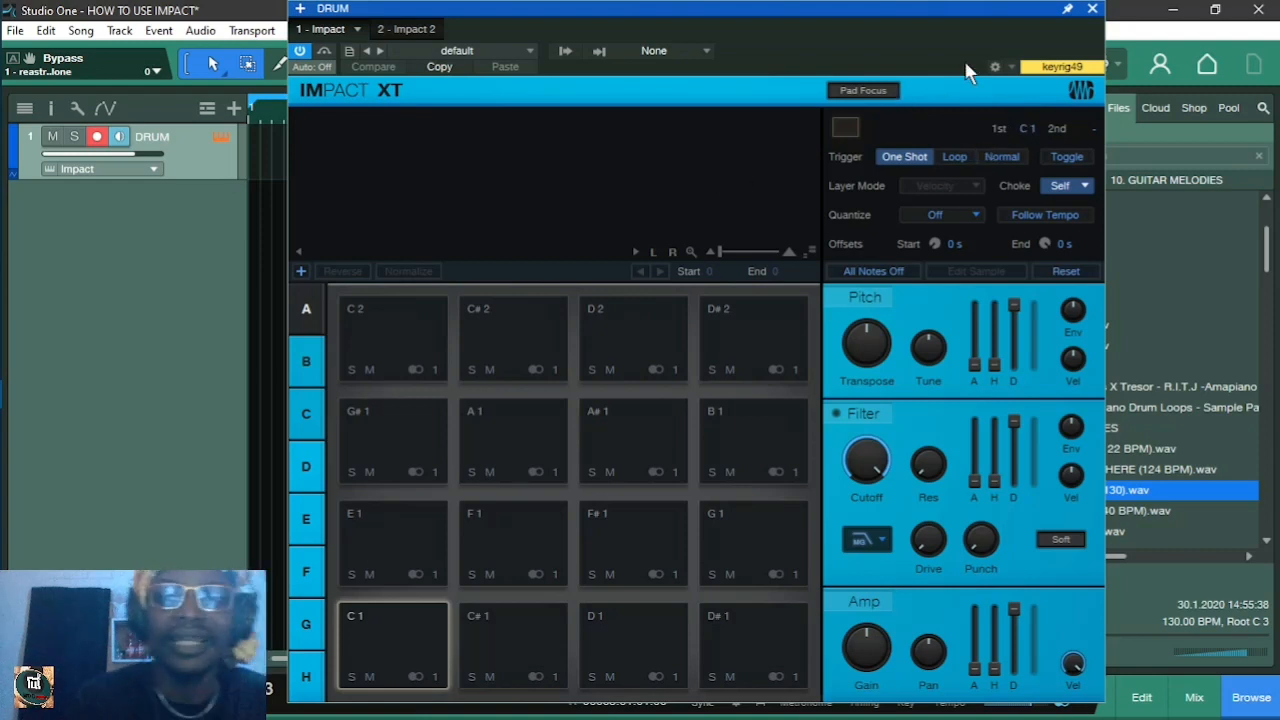
pyautogui.click(1083, 93)
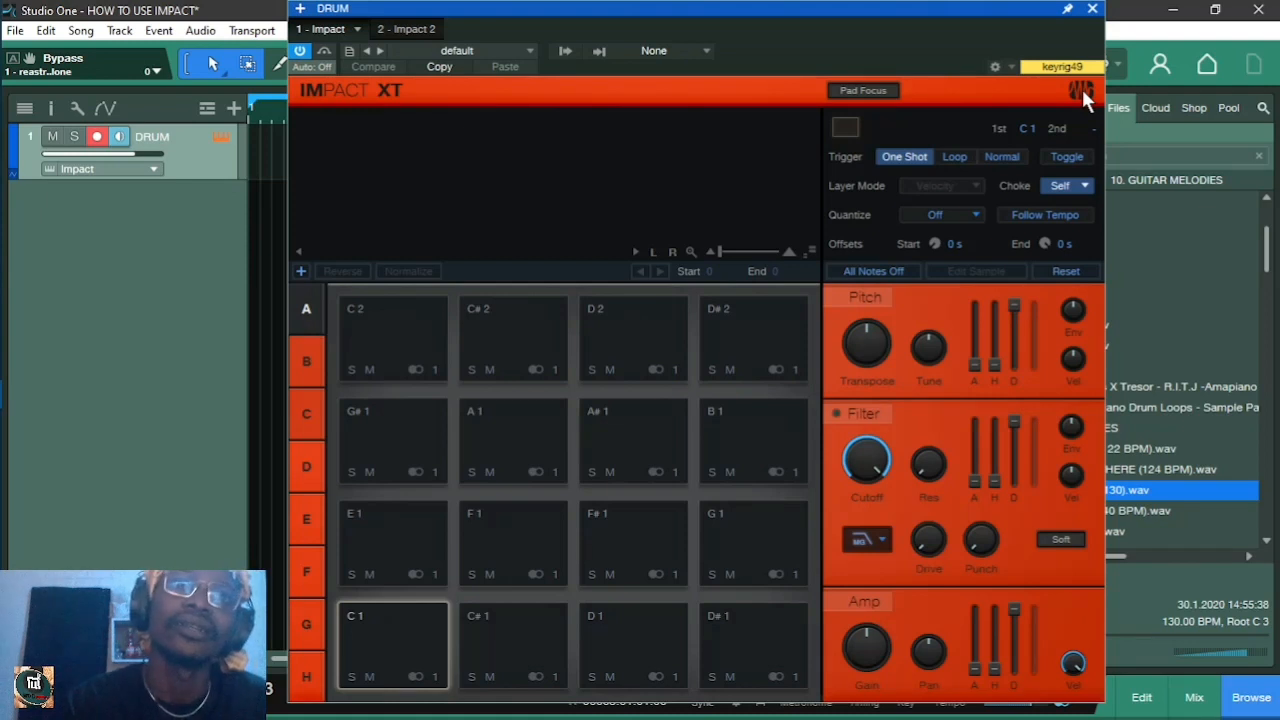
# Cycle the Impact XT color scheme through the available options to white and move its editor window slightly off the browser
pyautogui.click(1083, 90)
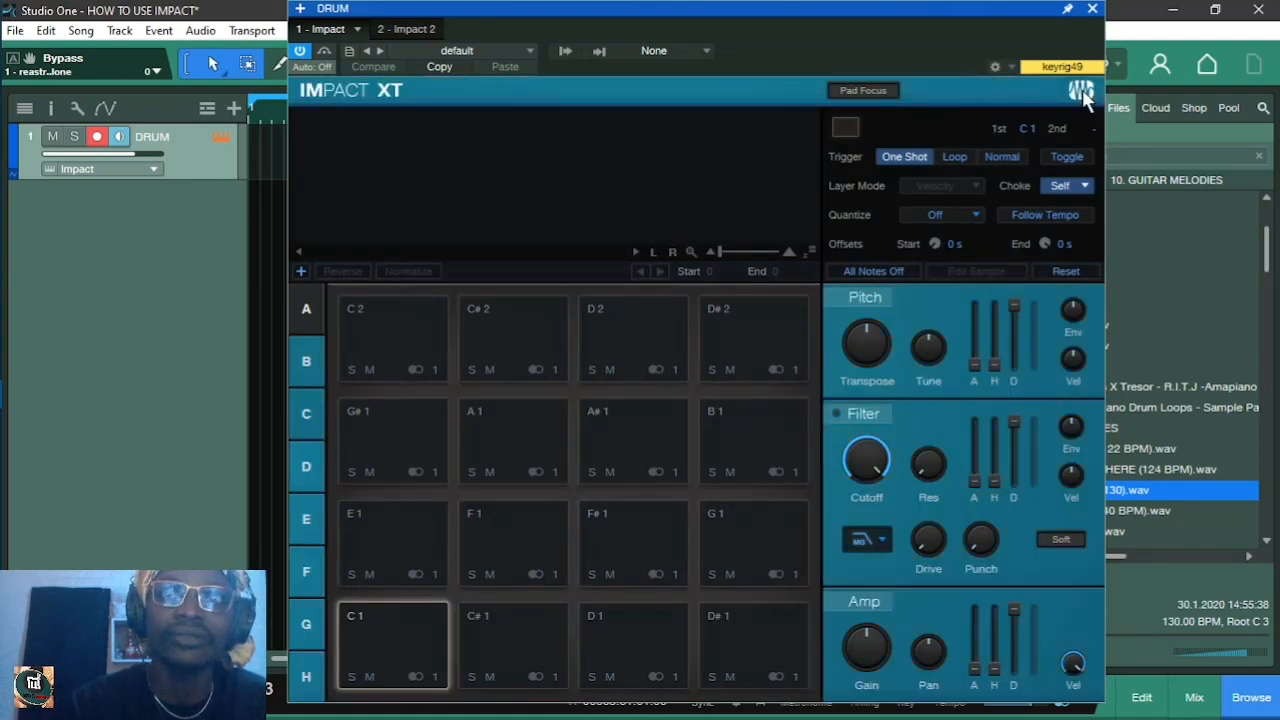
pyautogui.click(1082, 90)
pyautogui.click(1082, 90)
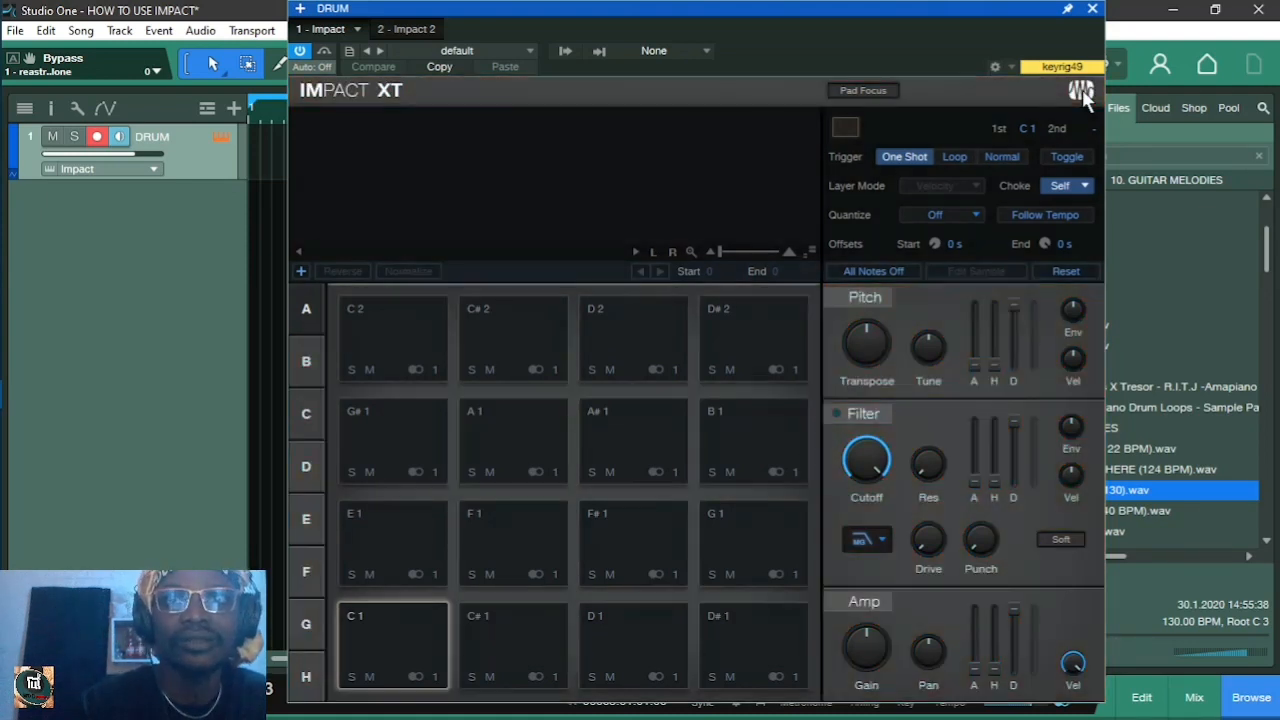
pyautogui.click(1082, 90)
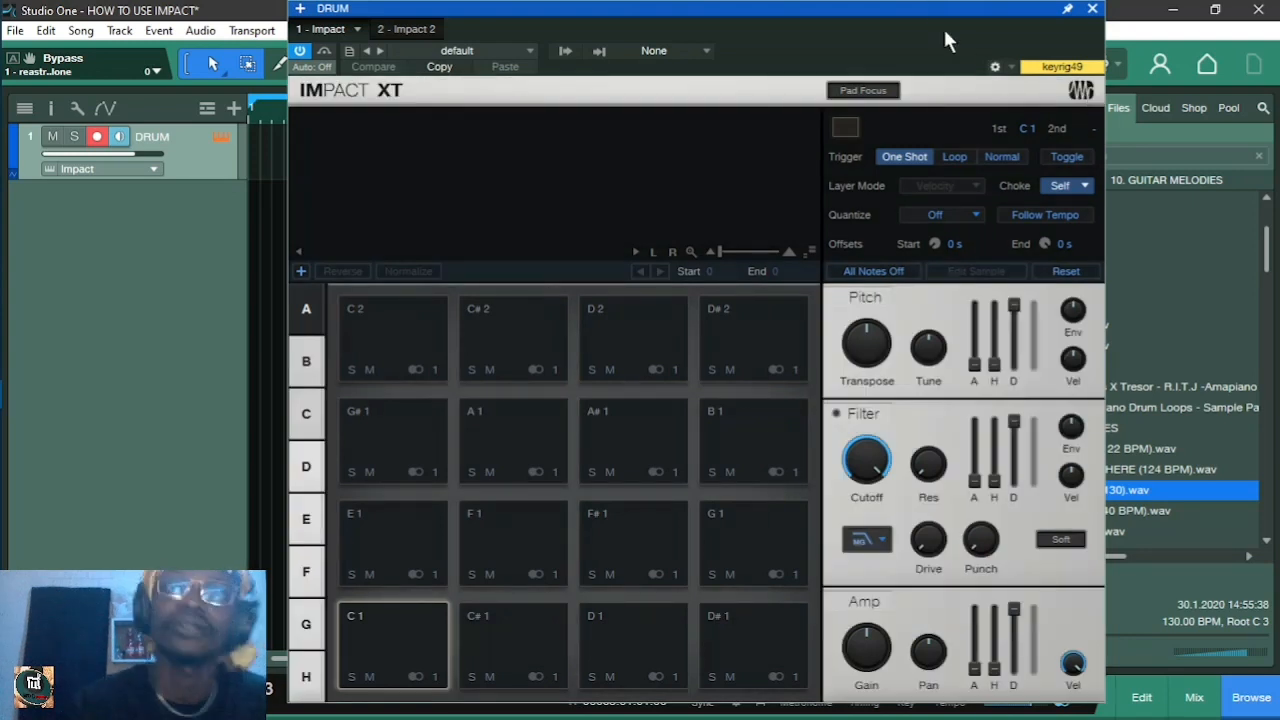
pyautogui.moveTo(920, 4); pyautogui.dragTo(864, 6)
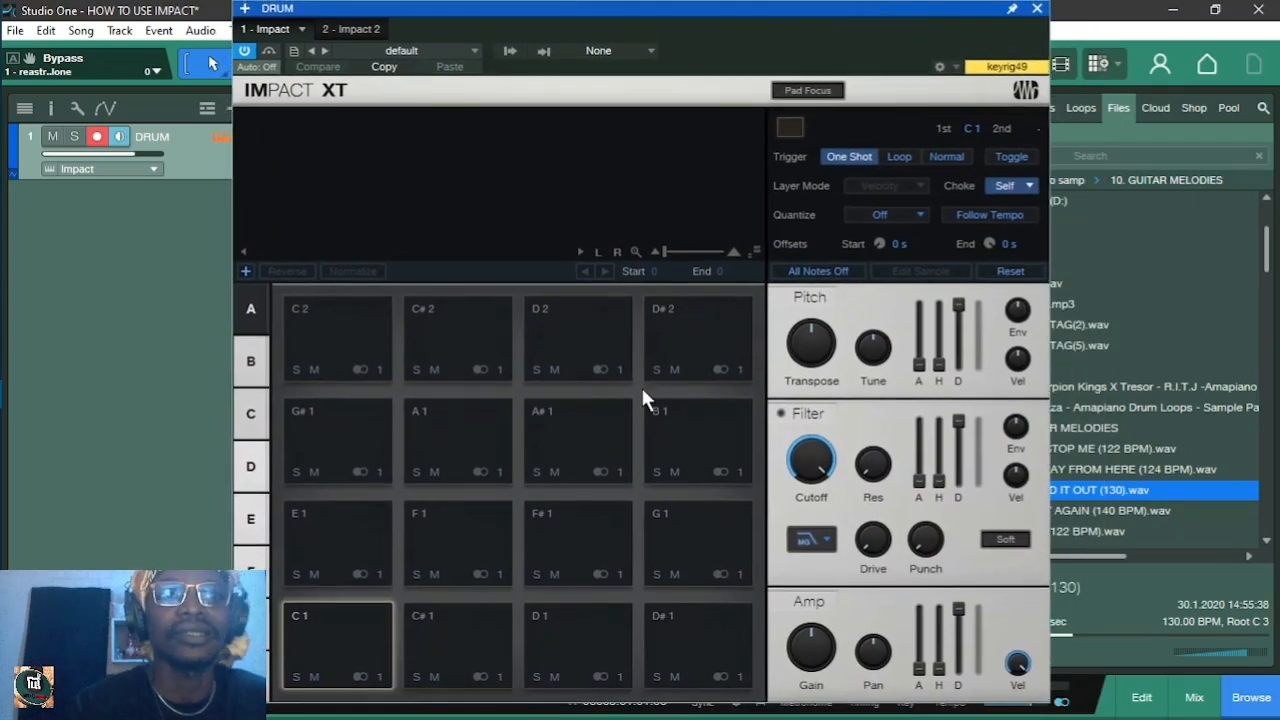
# Trigger the empty C 1 pad repeatedly to check whether it produces any sound
pyautogui.click(352, 616)
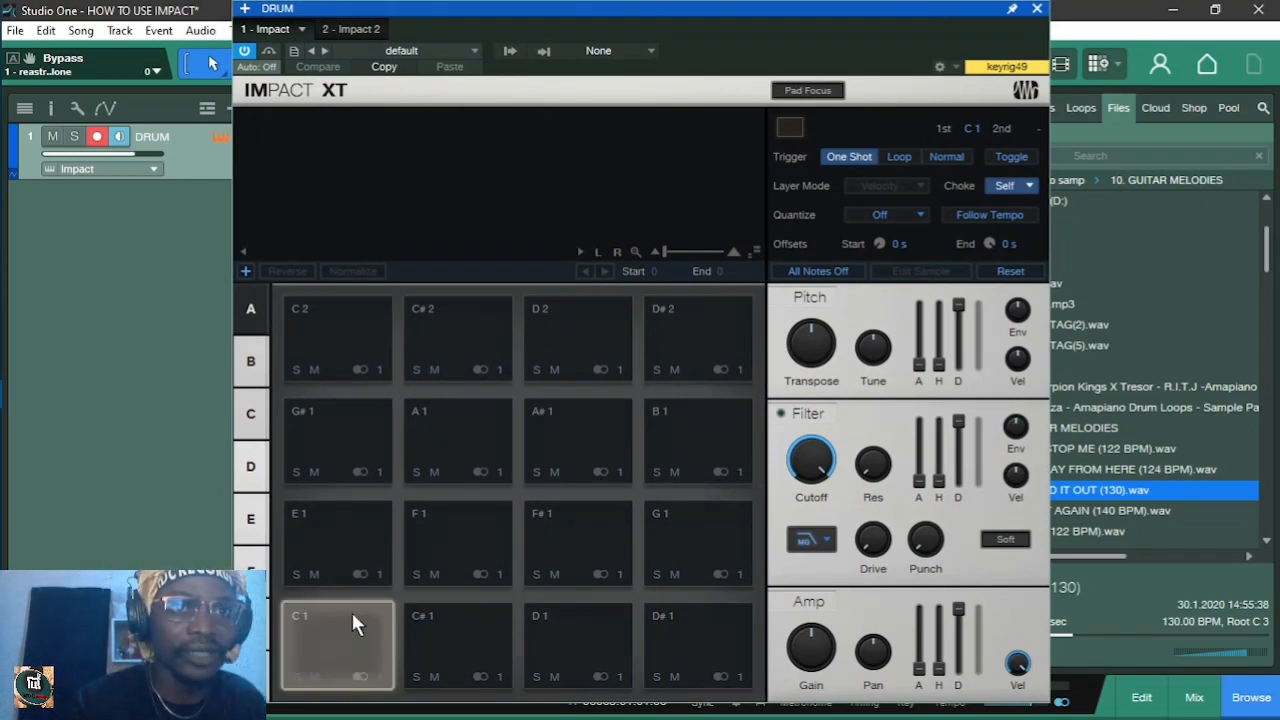
pyautogui.click(352, 615)
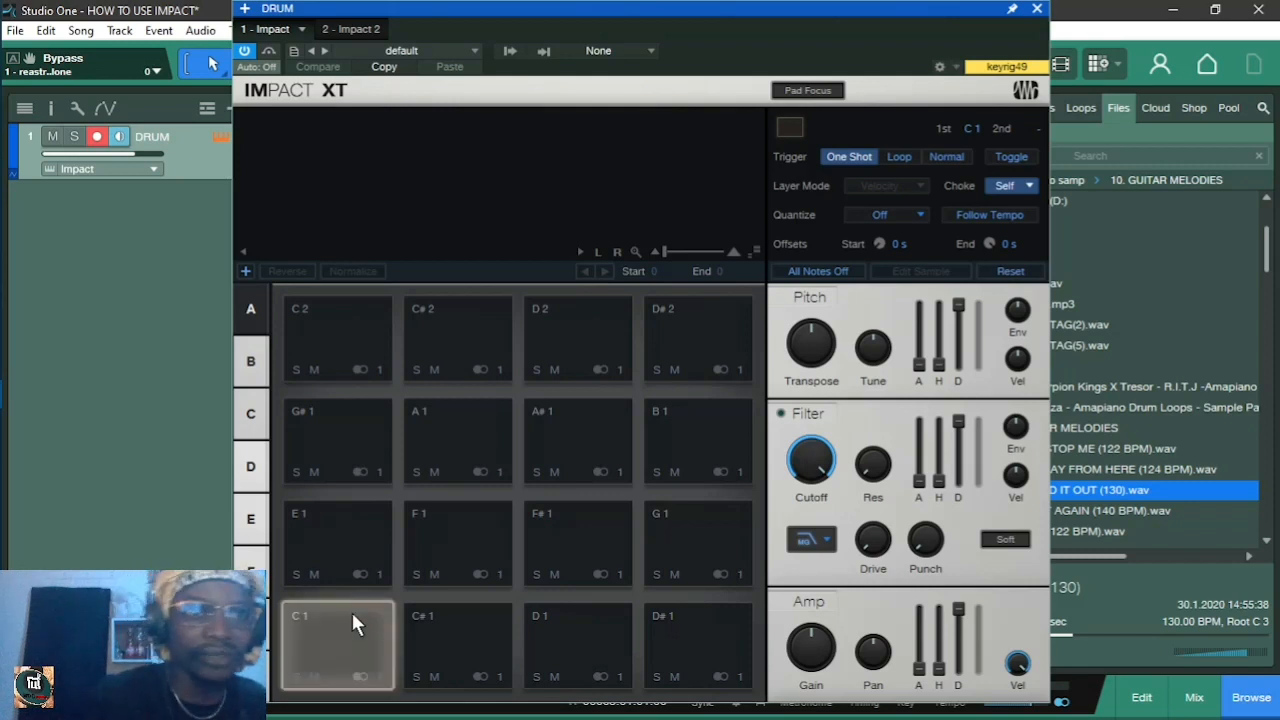
pyautogui.click(352, 616)
pyautogui.click(352, 616)
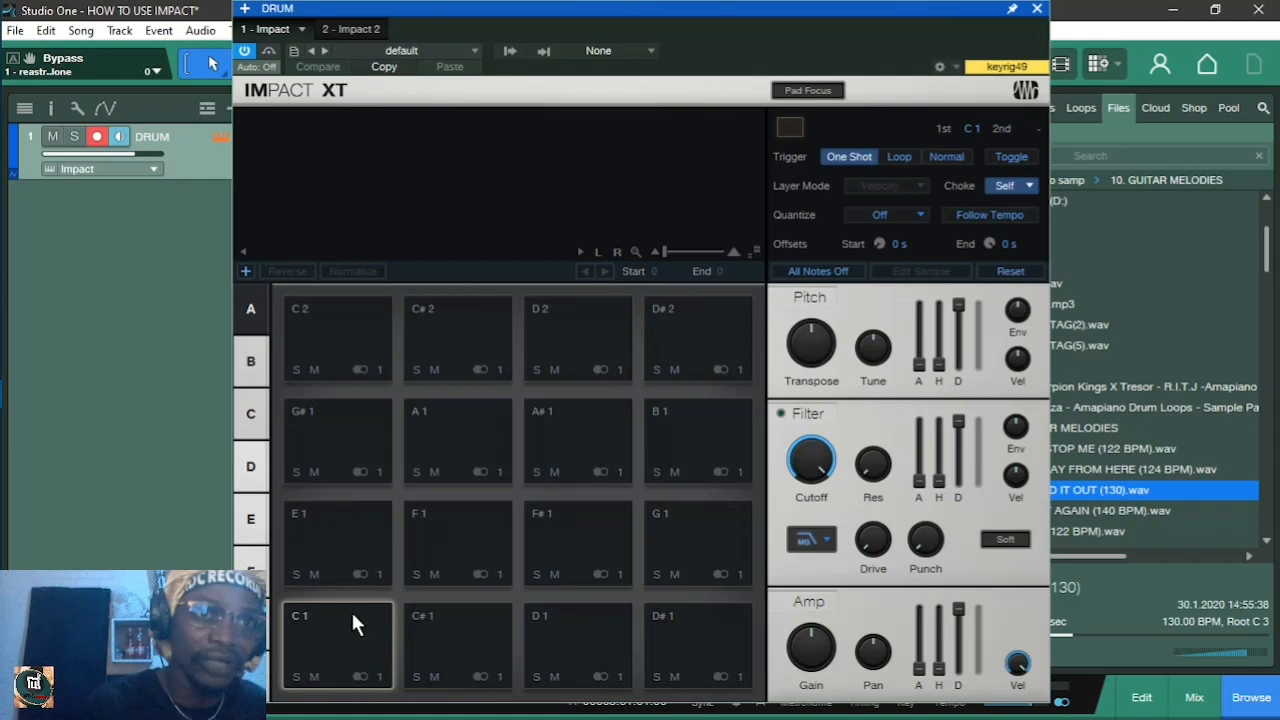
pyautogui.click(352, 615)
pyautogui.click(352, 615)
pyautogui.click(352, 615)
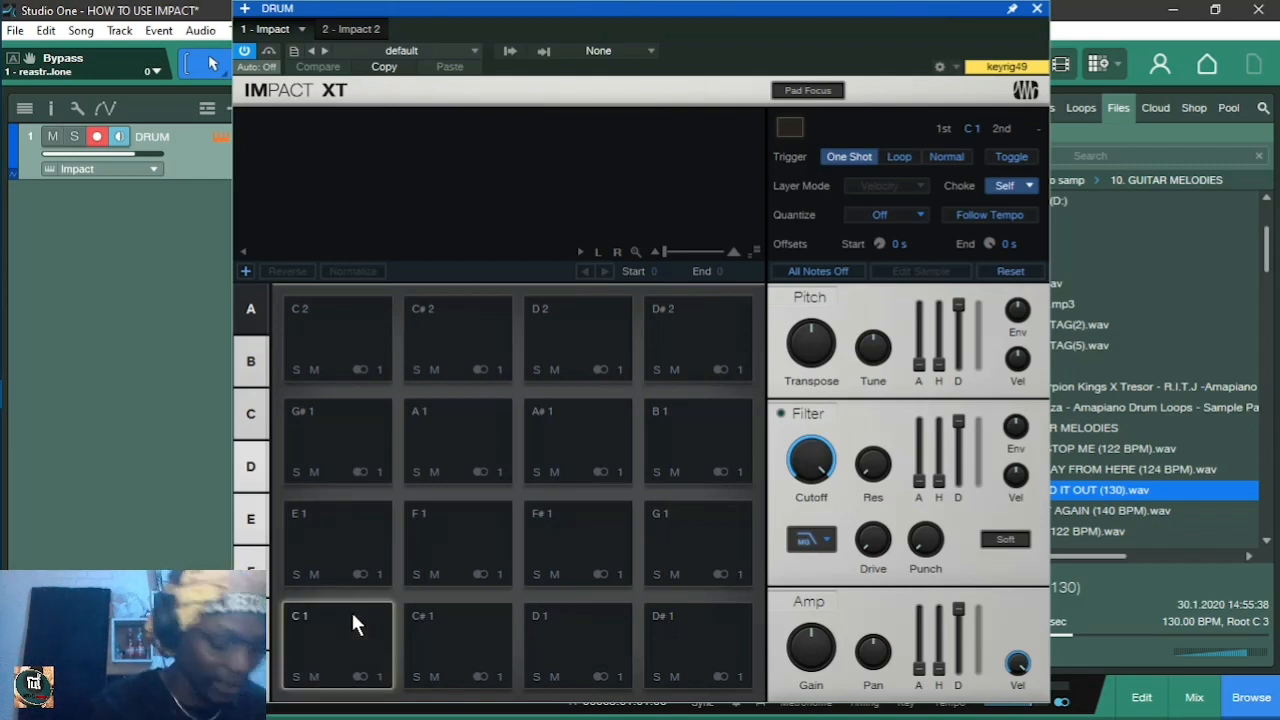
pyautogui.click(352, 615)
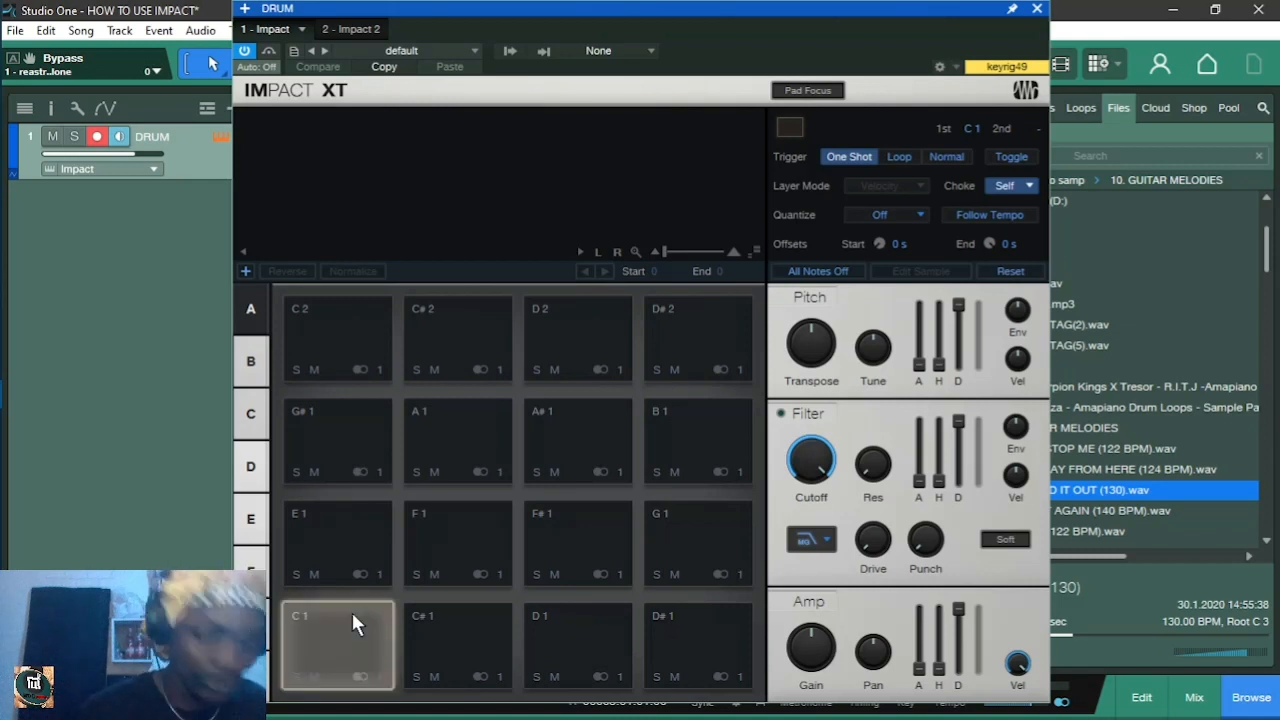
pyautogui.click(352, 615)
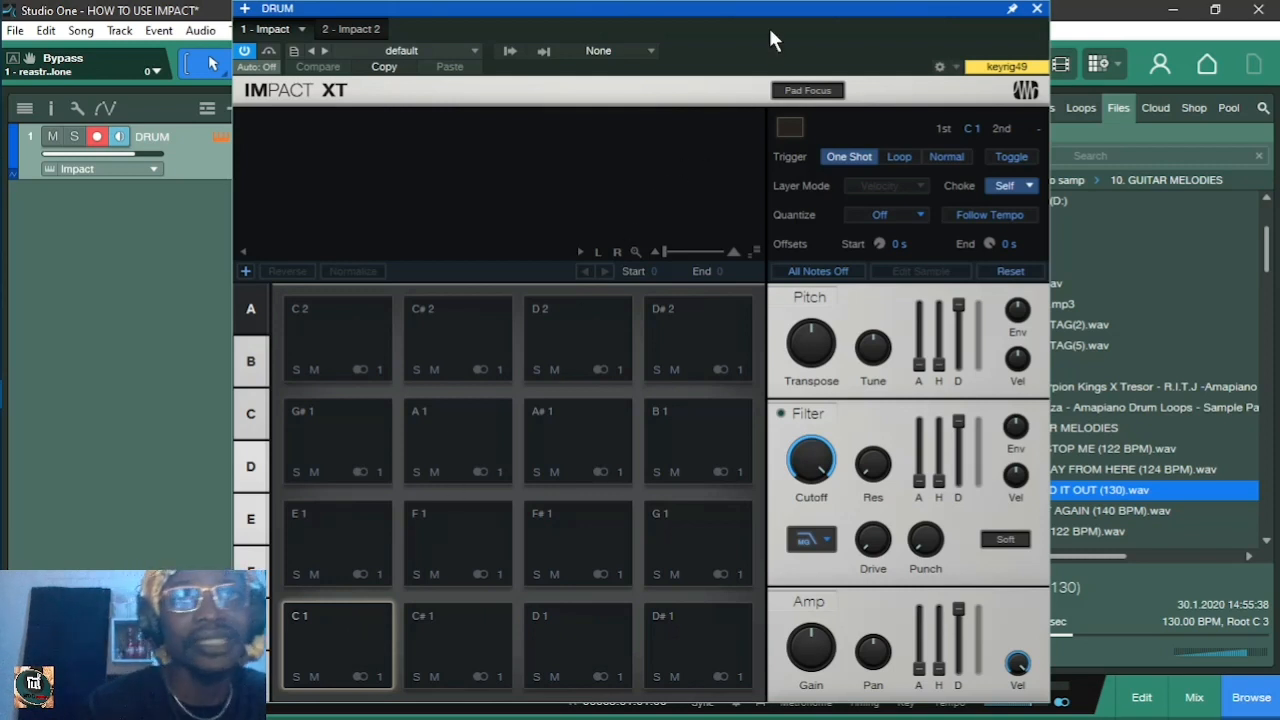
# Move the Impact window clear of the browser and show the Files section from the browser's home page
pyautogui.moveTo(766, 20); pyautogui.dragTo(608, 19)
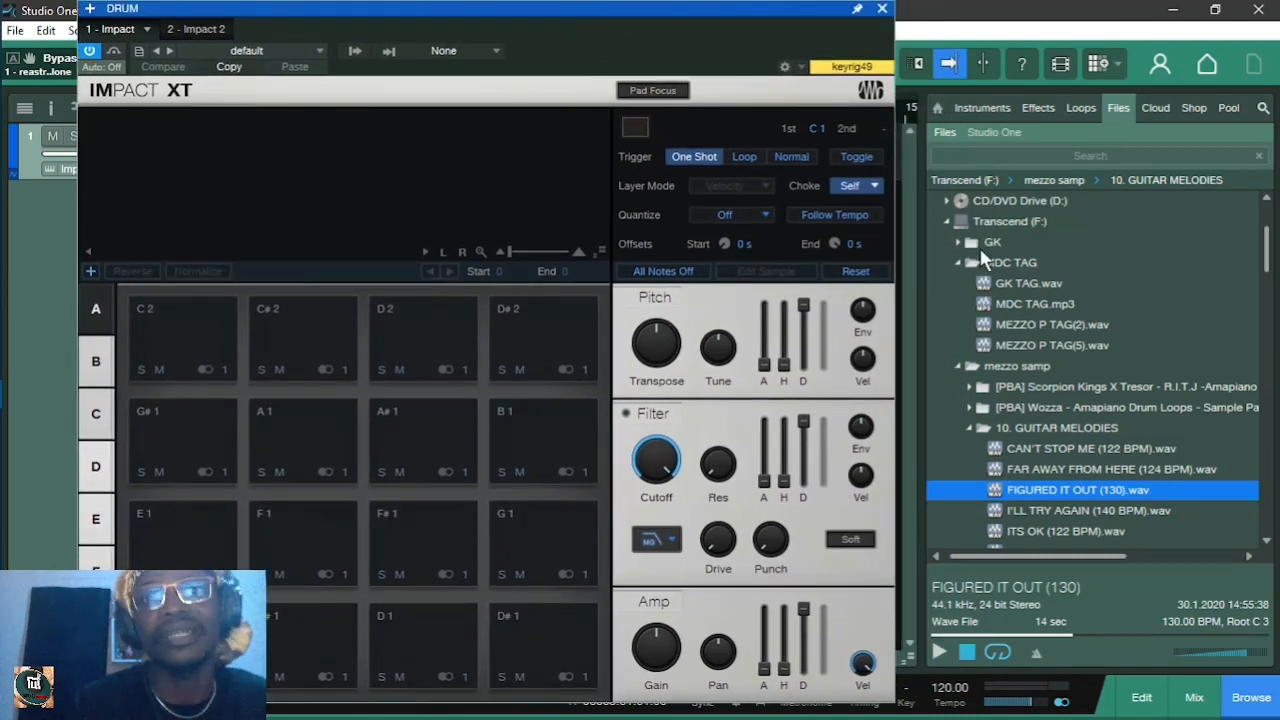
pyautogui.click(937, 107)
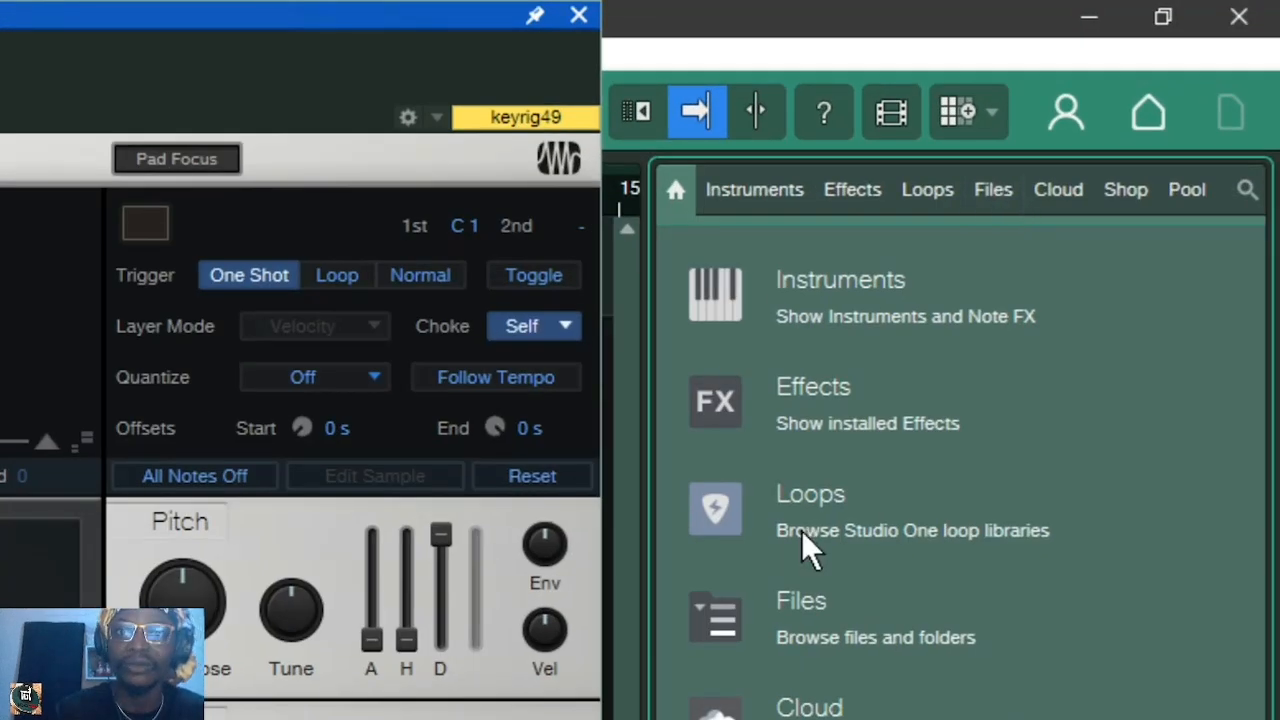
pyautogui.click(812, 610)
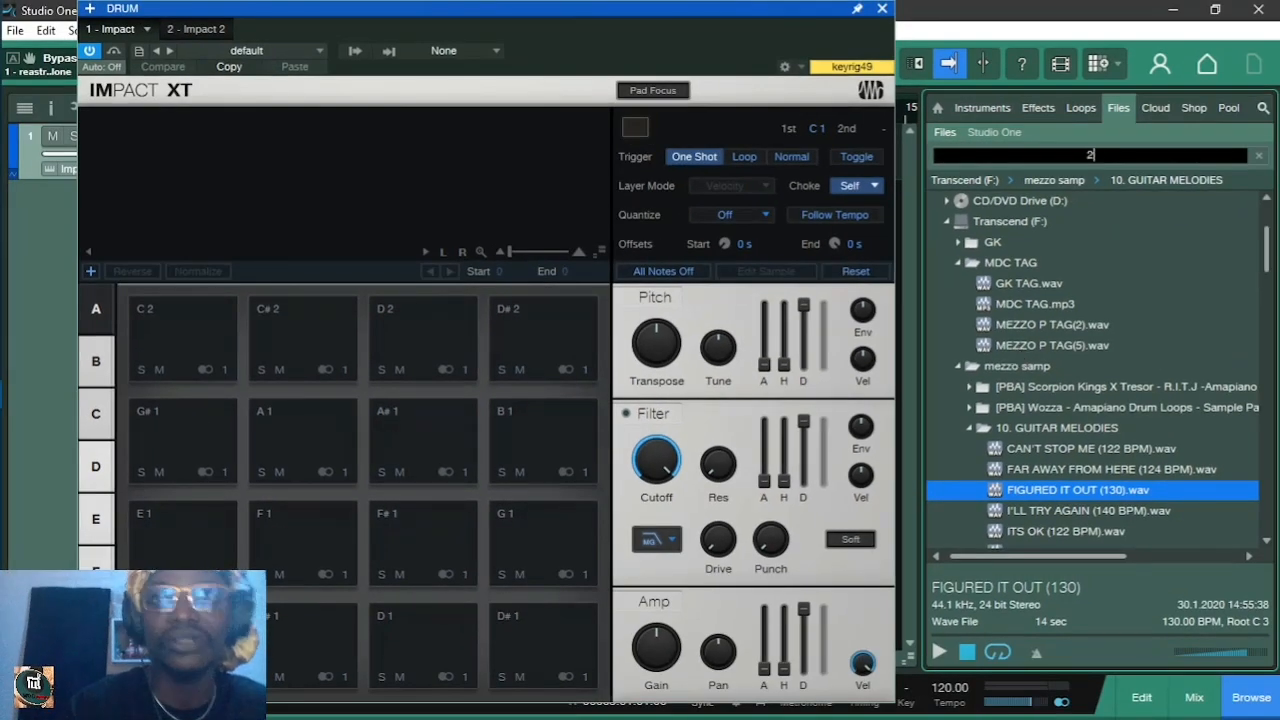
# Collapse the 10. GUITAR MELODIES and MDC TAG folders and clear the file search text
pyautogui.doubleClick(1000, 428)
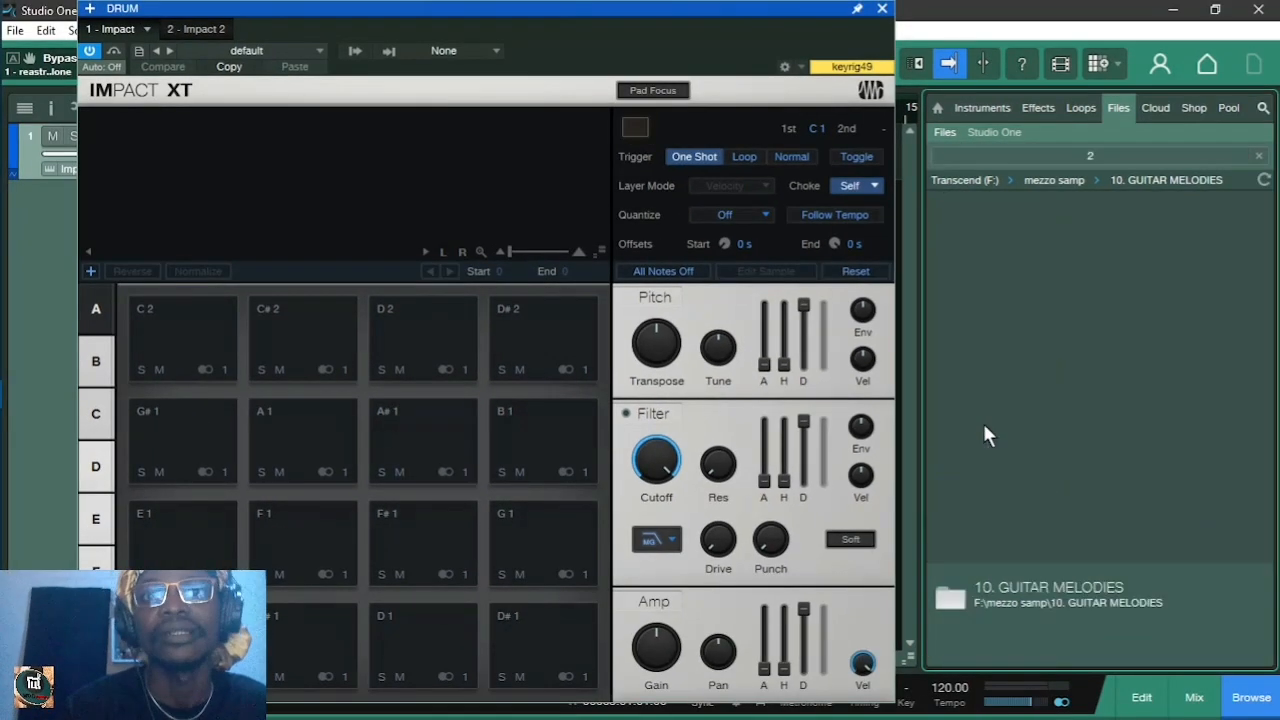
pyautogui.click(1258, 158)
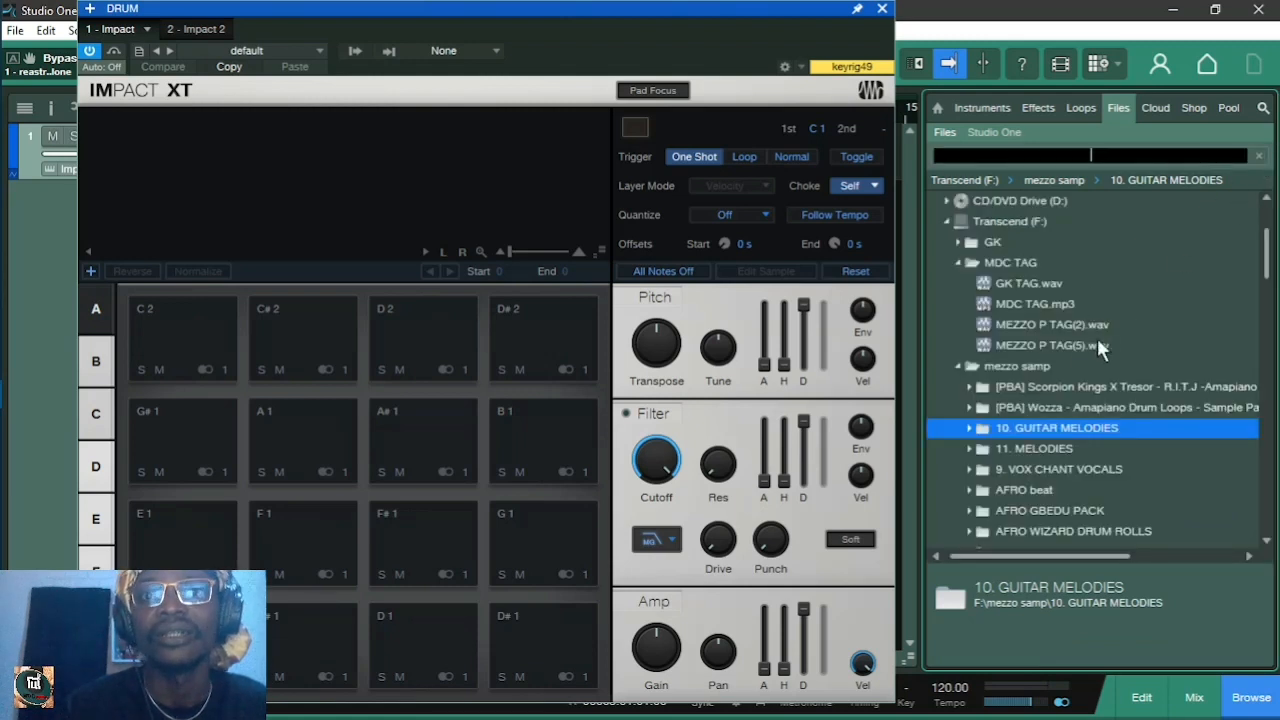
pyautogui.doubleClick(971, 266)
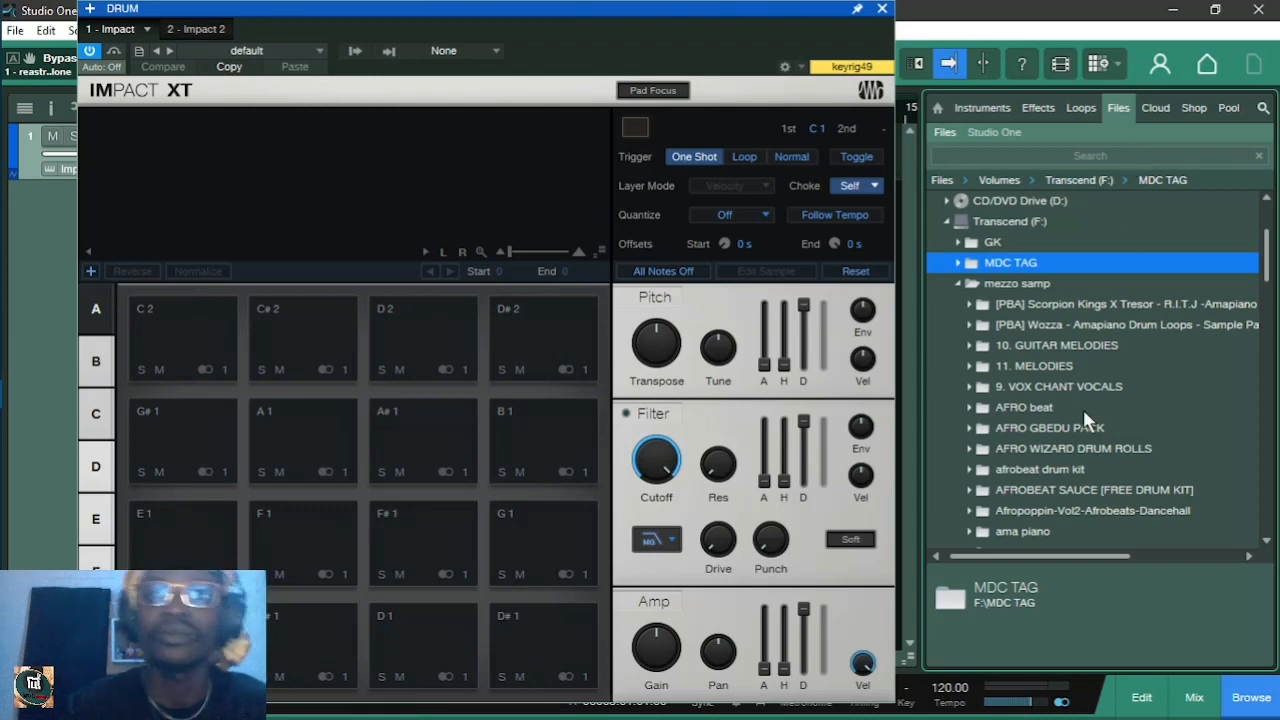
# Expand the Jeb Stew Kit folder in mezzo samp, its Jeb Stew Kit subfolder, and the KEEKS folder inside
pyautogui.scroll(-1, 1082, 424)
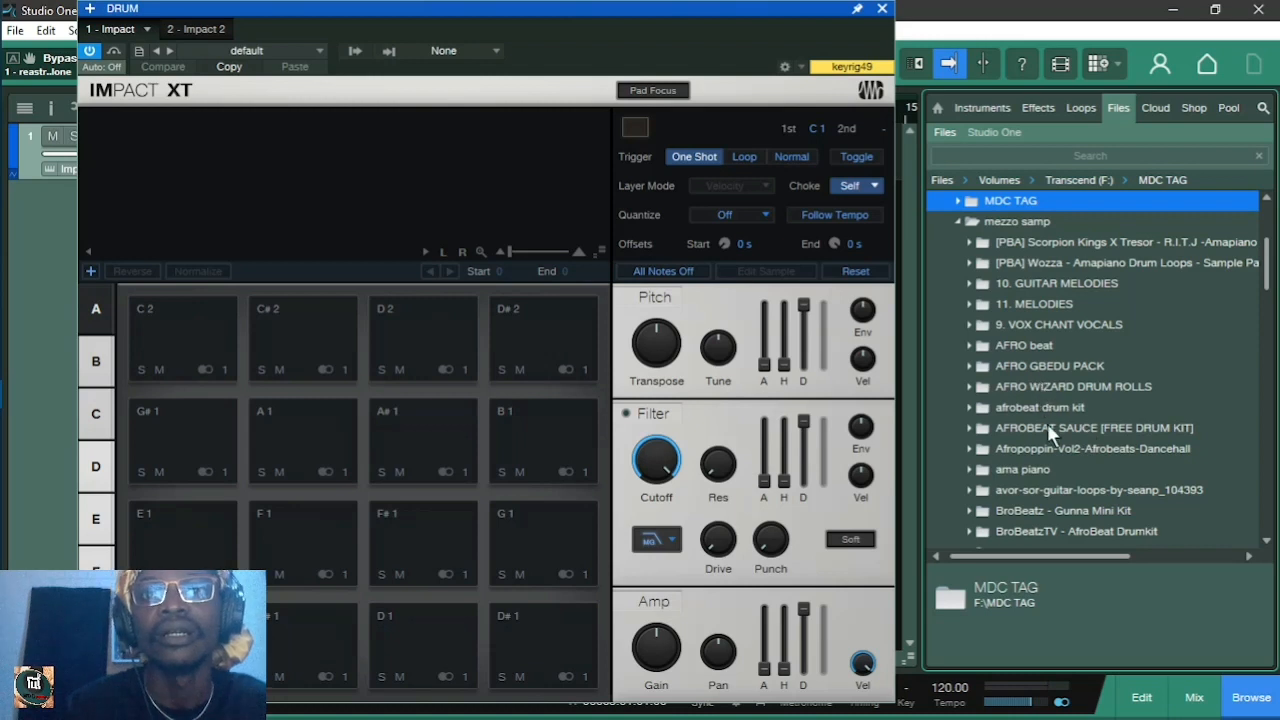
pyautogui.scroll(-8, 1047, 441)
pyautogui.scroll(-4, 1047, 441)
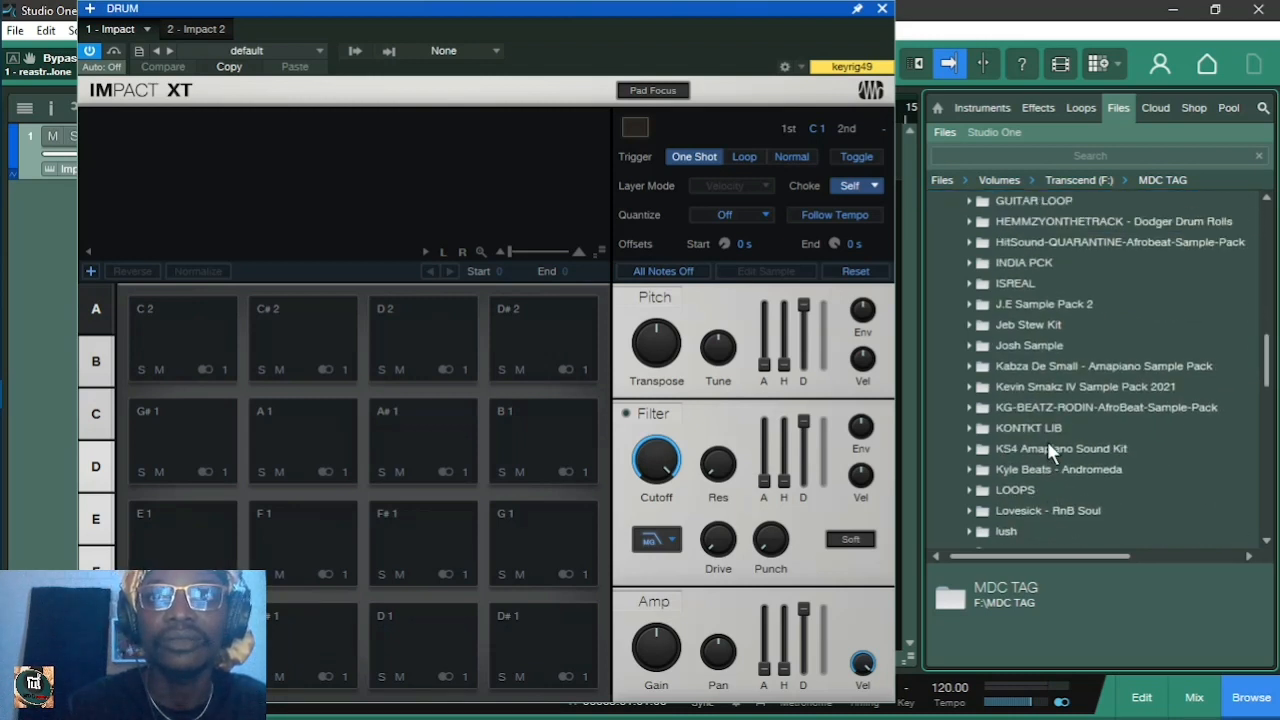
pyautogui.click(1025, 326)
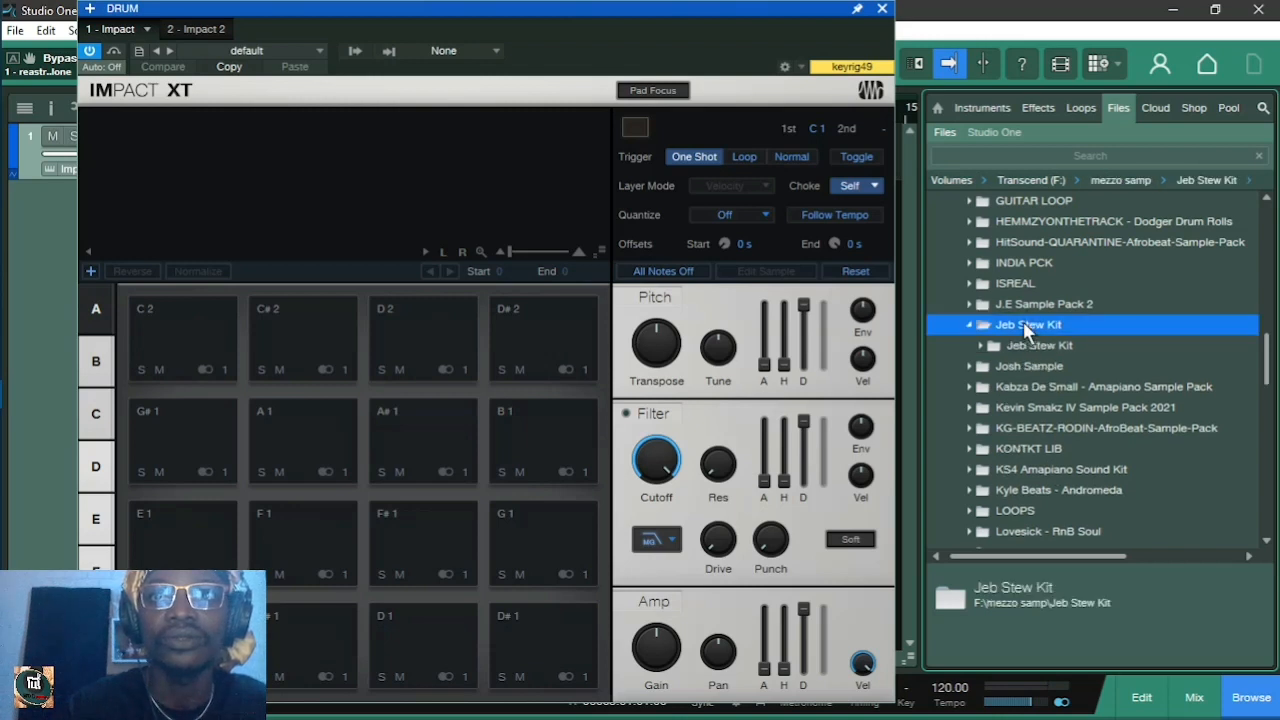
pyautogui.click(1023, 343)
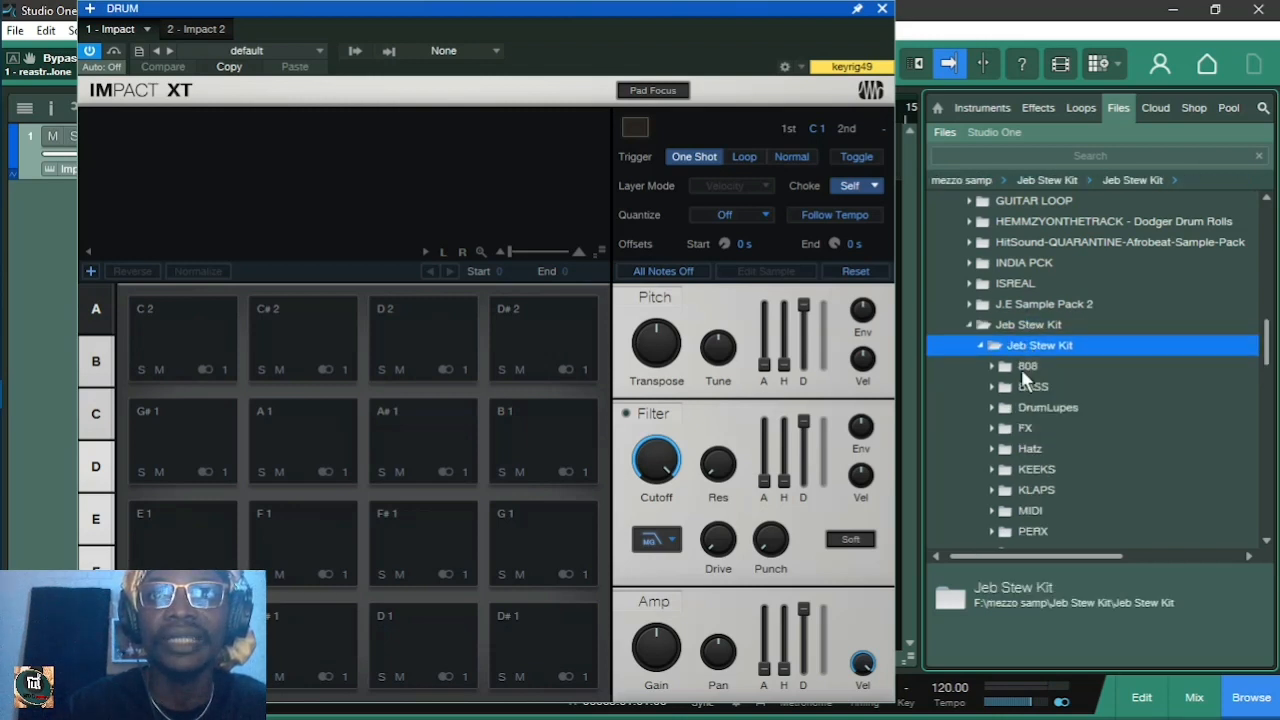
pyautogui.click(1015, 467)
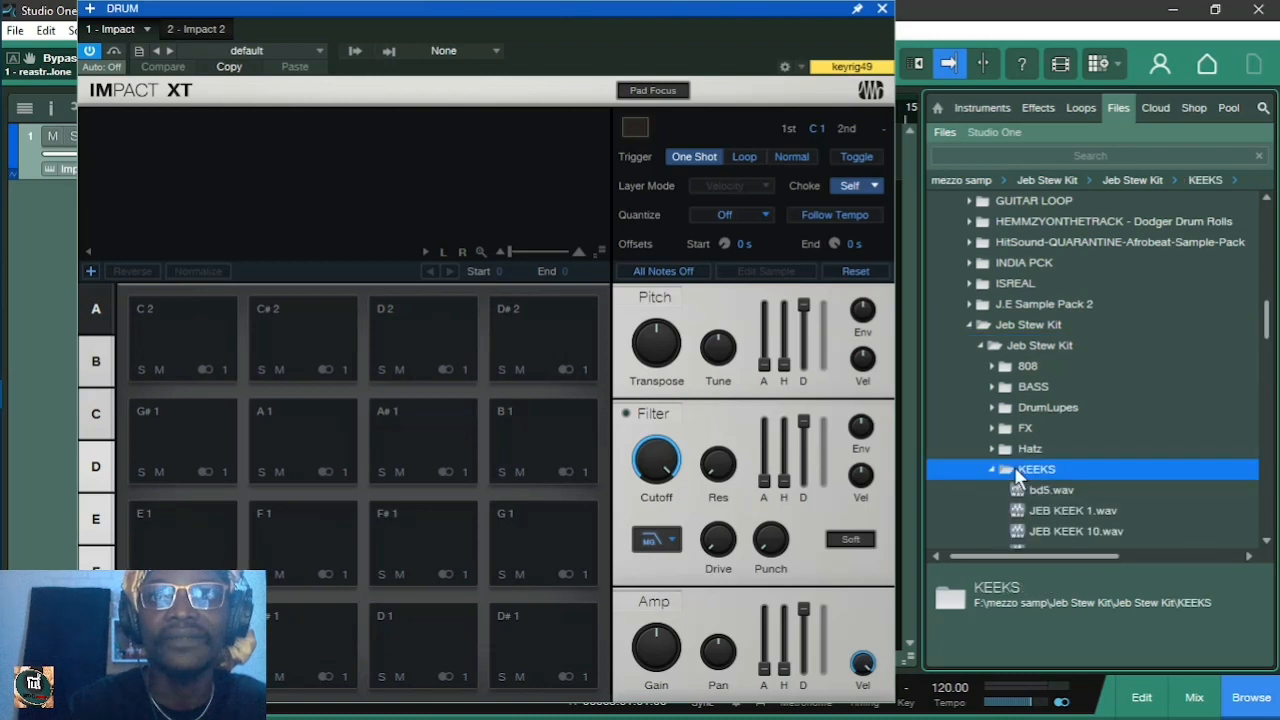
pyautogui.scroll(-4, 1034, 476)
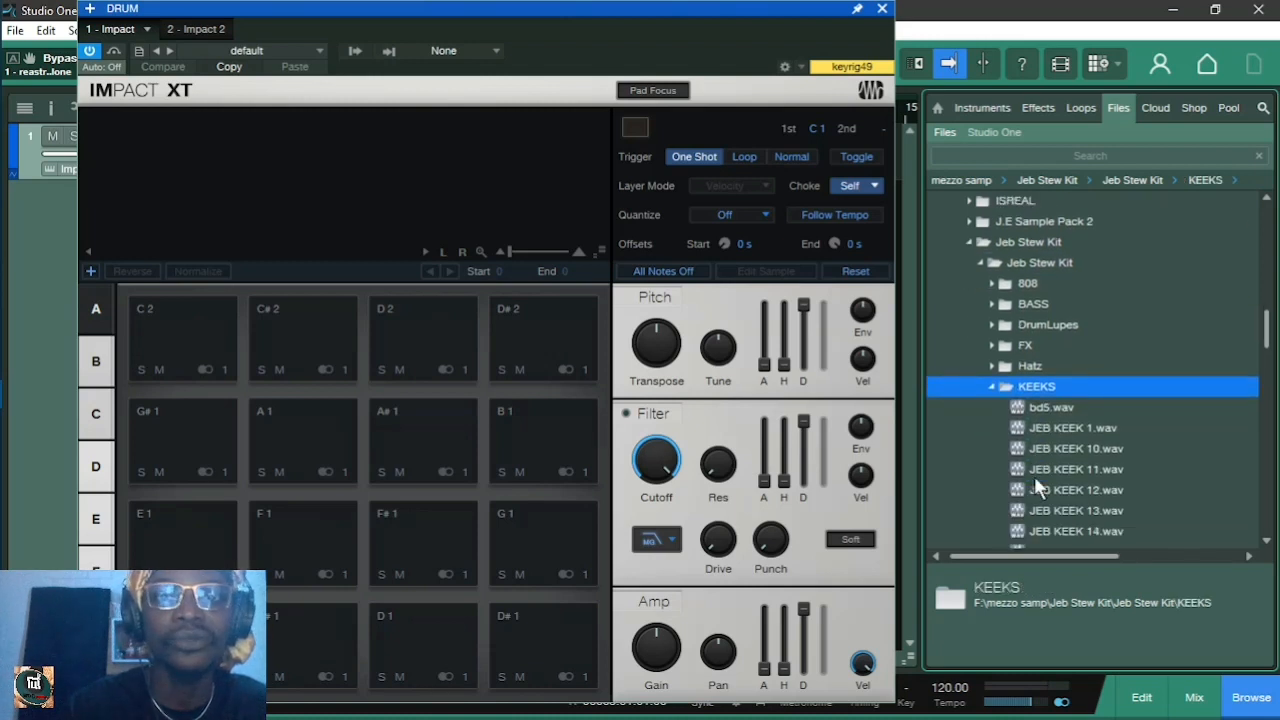
# Preview bd5.wav from the KEEKS folder and load it onto the C 1 pad, moving the Impact window to reveal the pad
pyautogui.click(1048, 408)
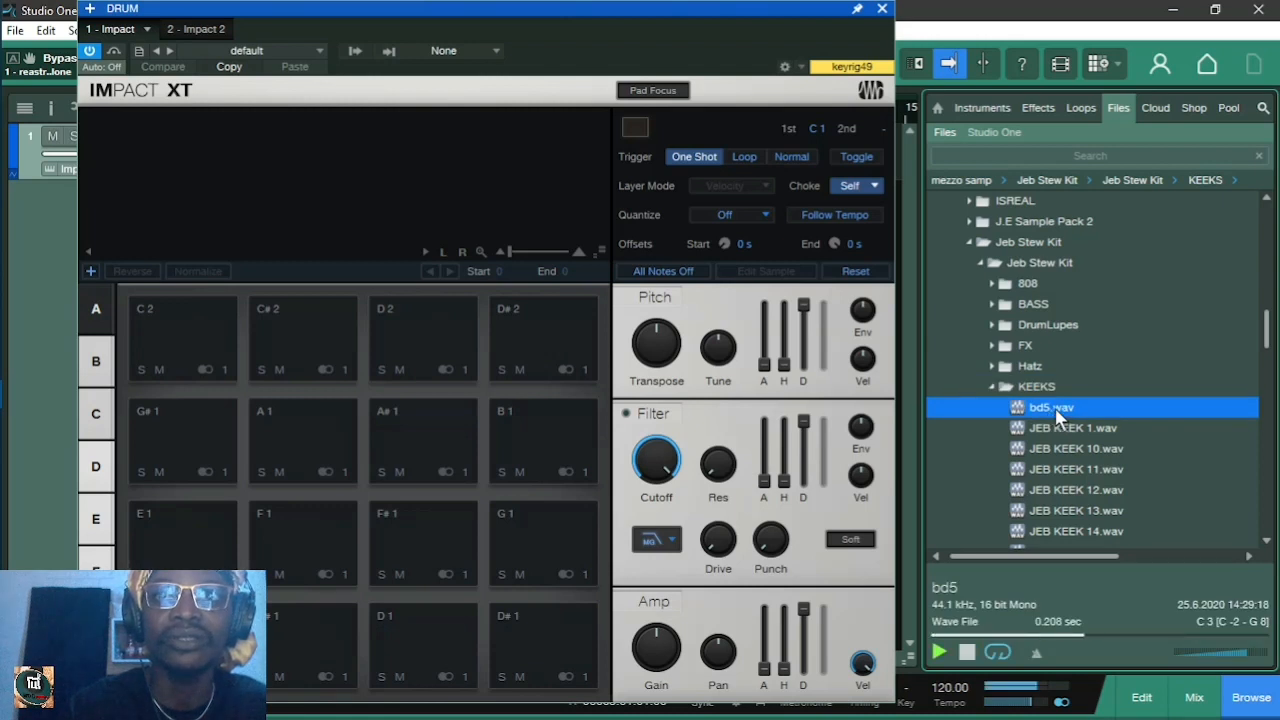
pyautogui.click(1040, 410)
pyautogui.click(317, 627)
pyautogui.moveTo(258, 662); pyautogui.dragTo(258, 662)
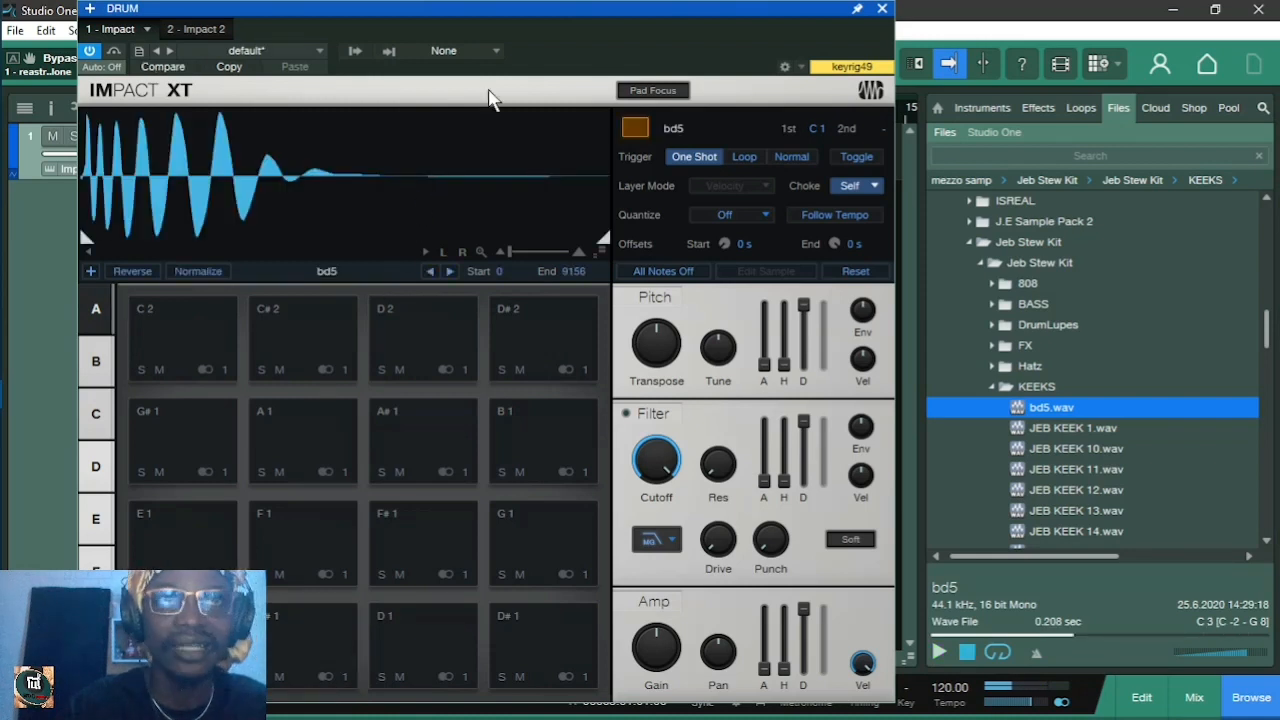
pyautogui.moveTo(457, 10); pyautogui.dragTo(568, 20)
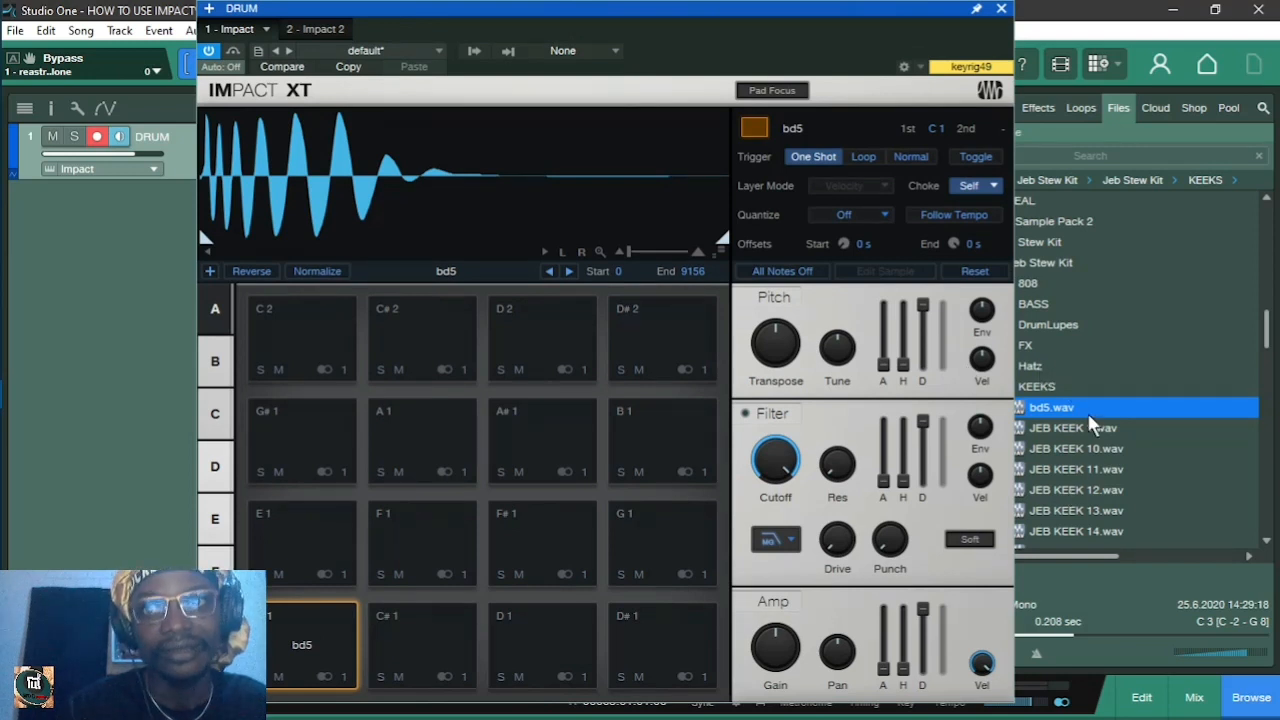
pyautogui.moveTo(459, 581); pyautogui.dragTo(318, 640)
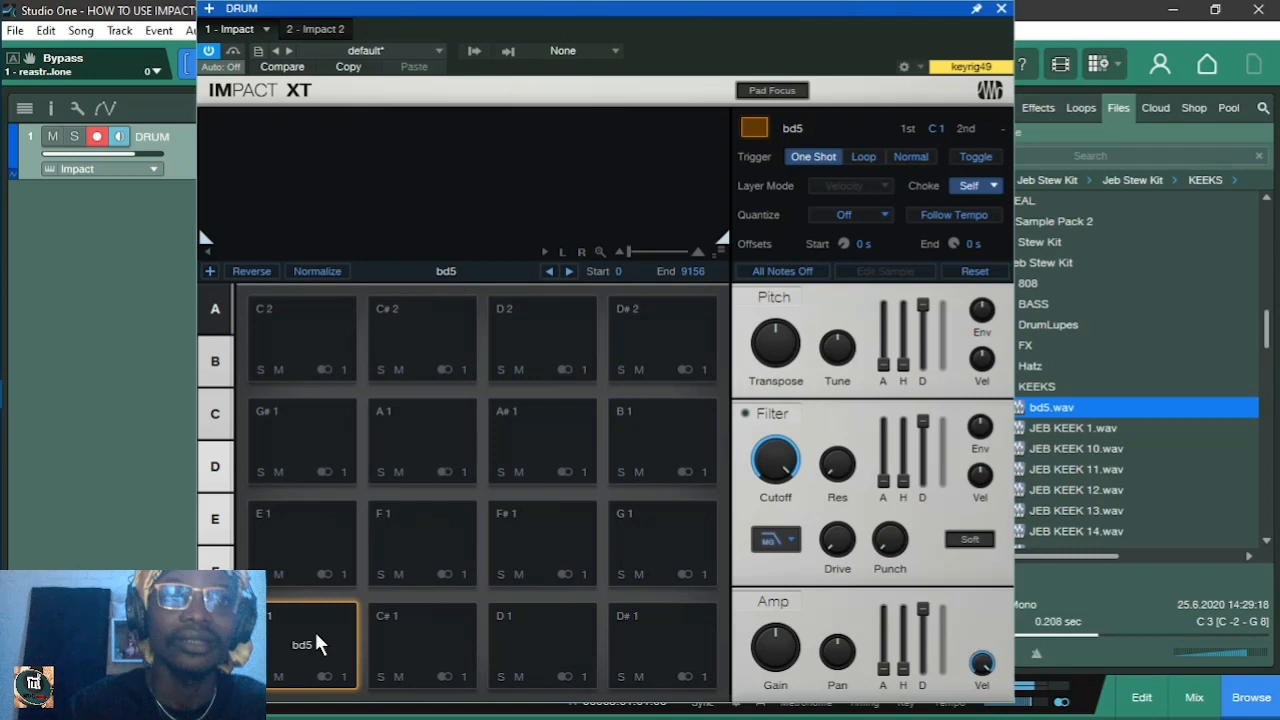
# Uncover the file preview player, enable previewing at song tempo, and play and stop bd5.wav
pyautogui.moveTo(600, 8); pyautogui.dragTo(408, 8)
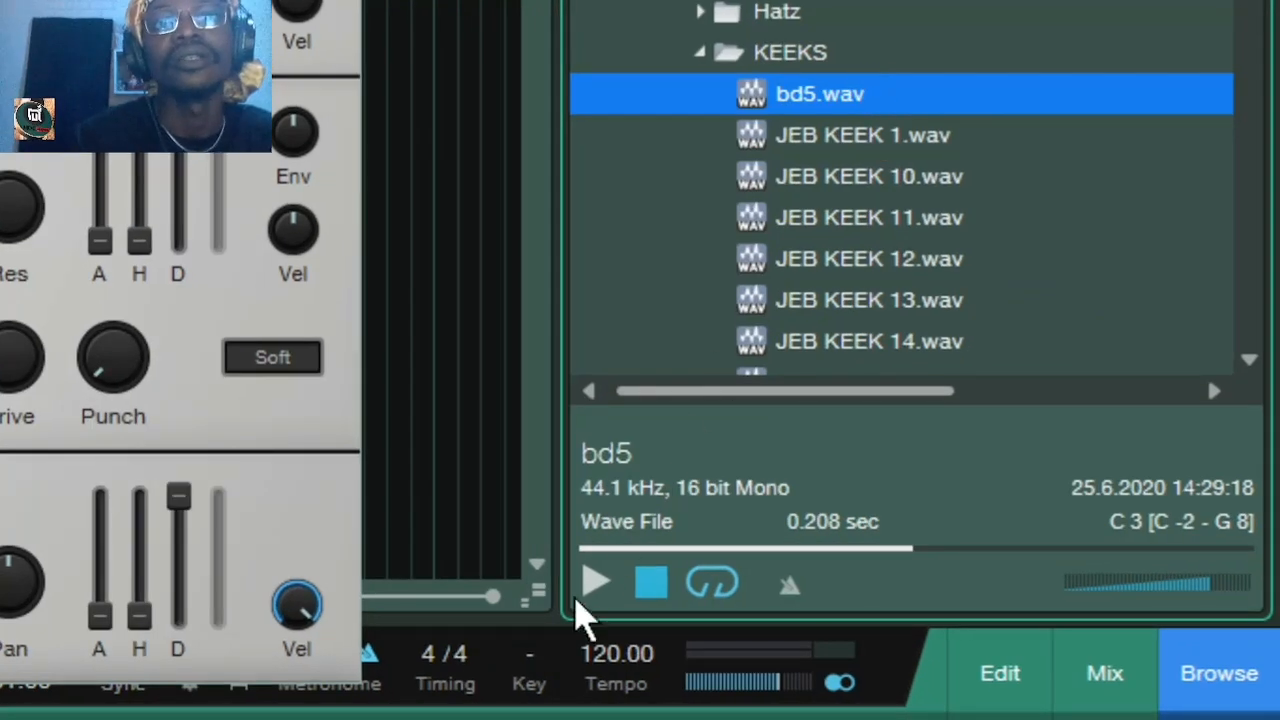
pyautogui.click(716, 586)
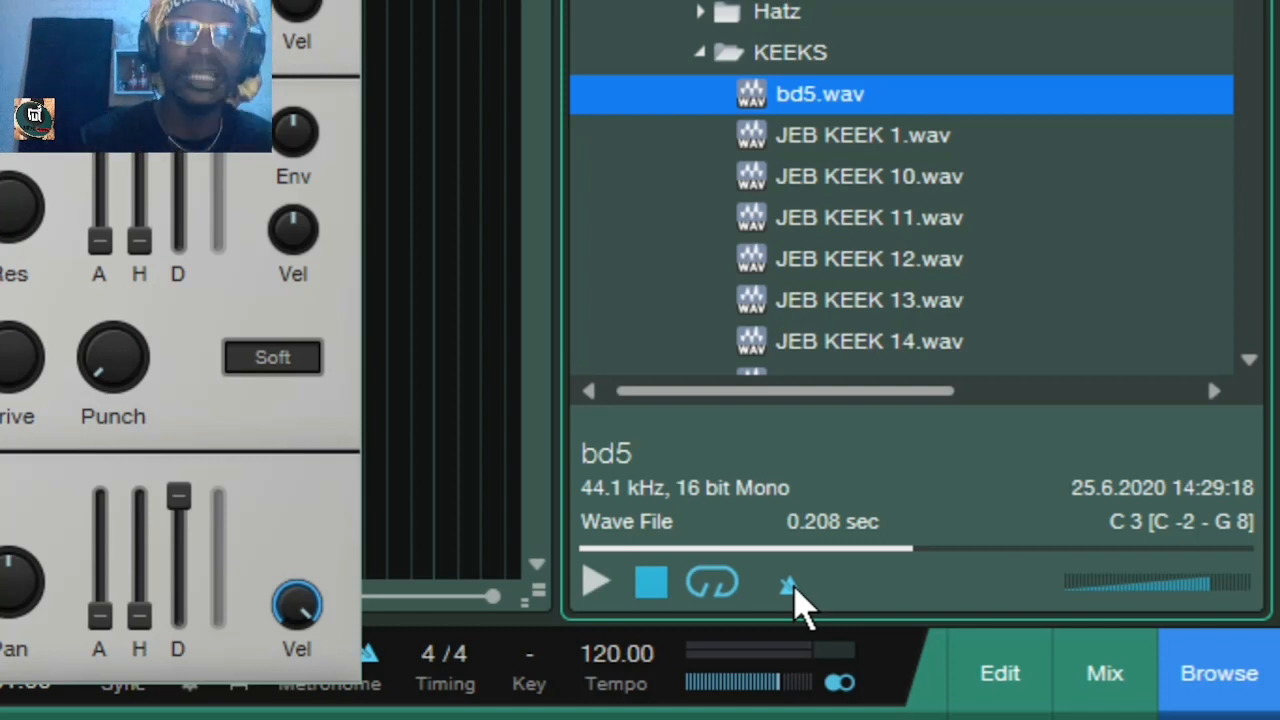
pyautogui.click(842, 104)
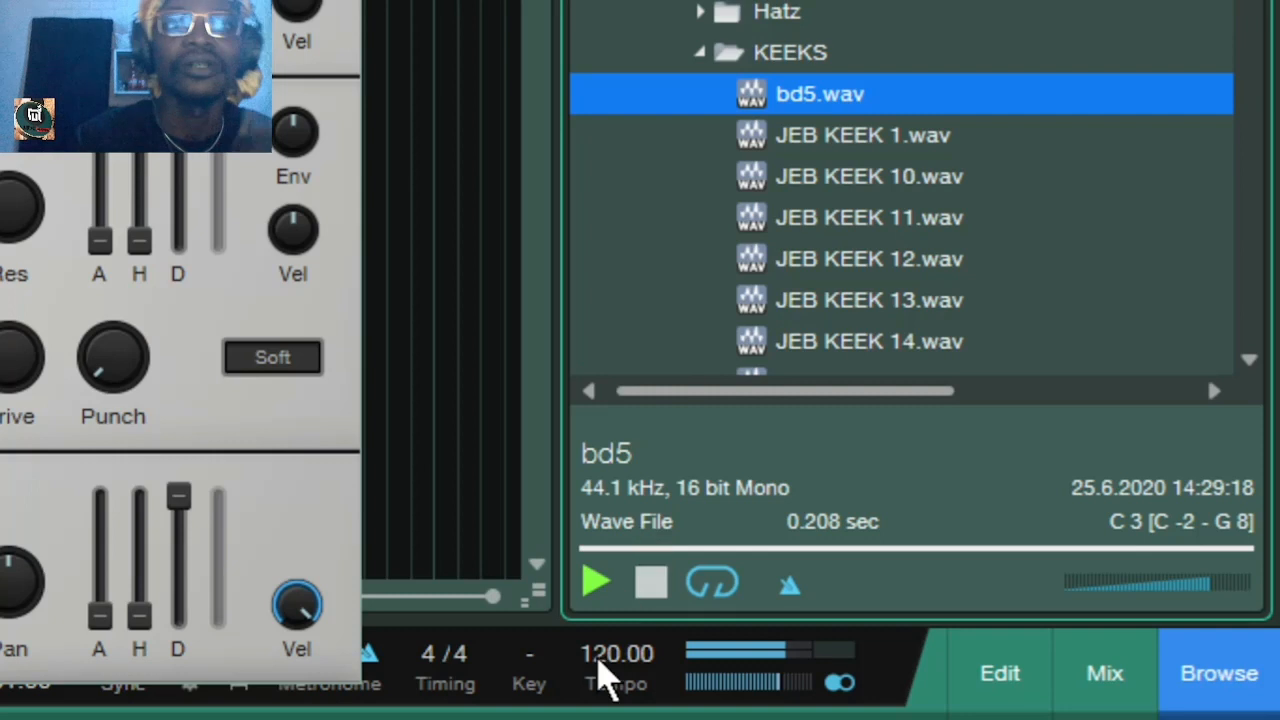
pyautogui.click(650, 588)
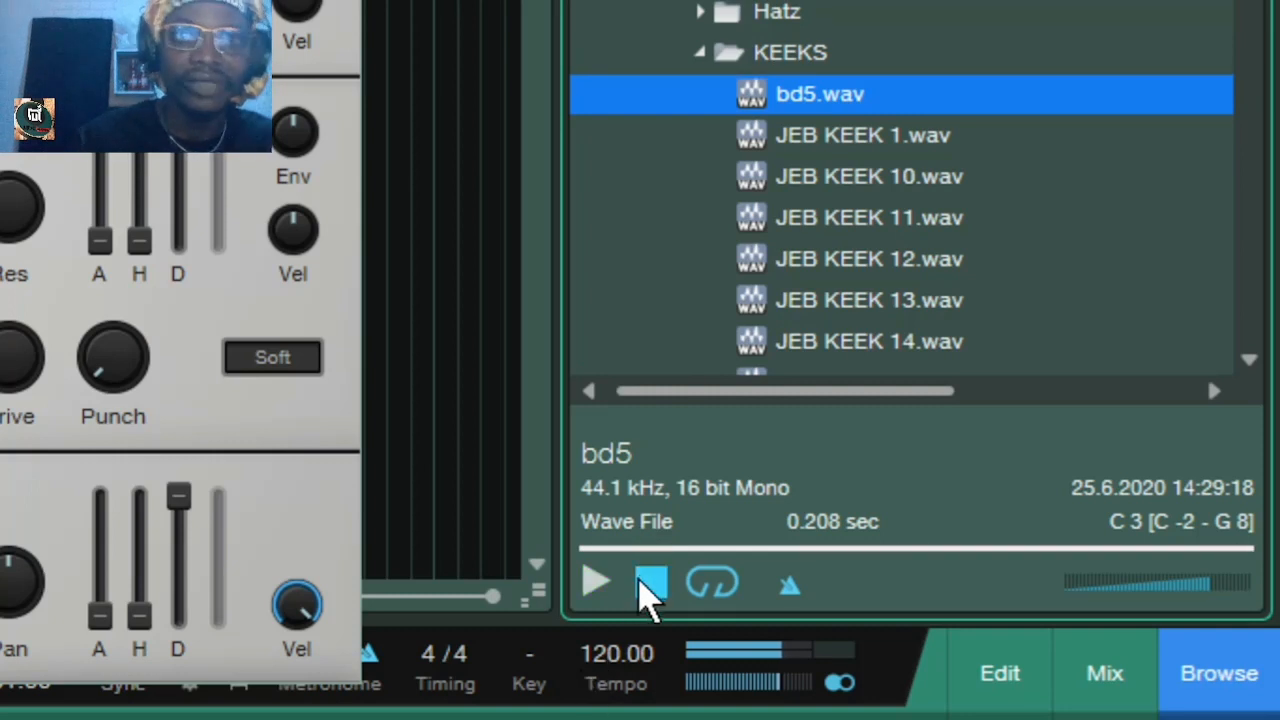
# Set the song tempo to 110 and select JEB KEEK 2.wav in the KEEKS folder
pyautogui.click(601, 652)
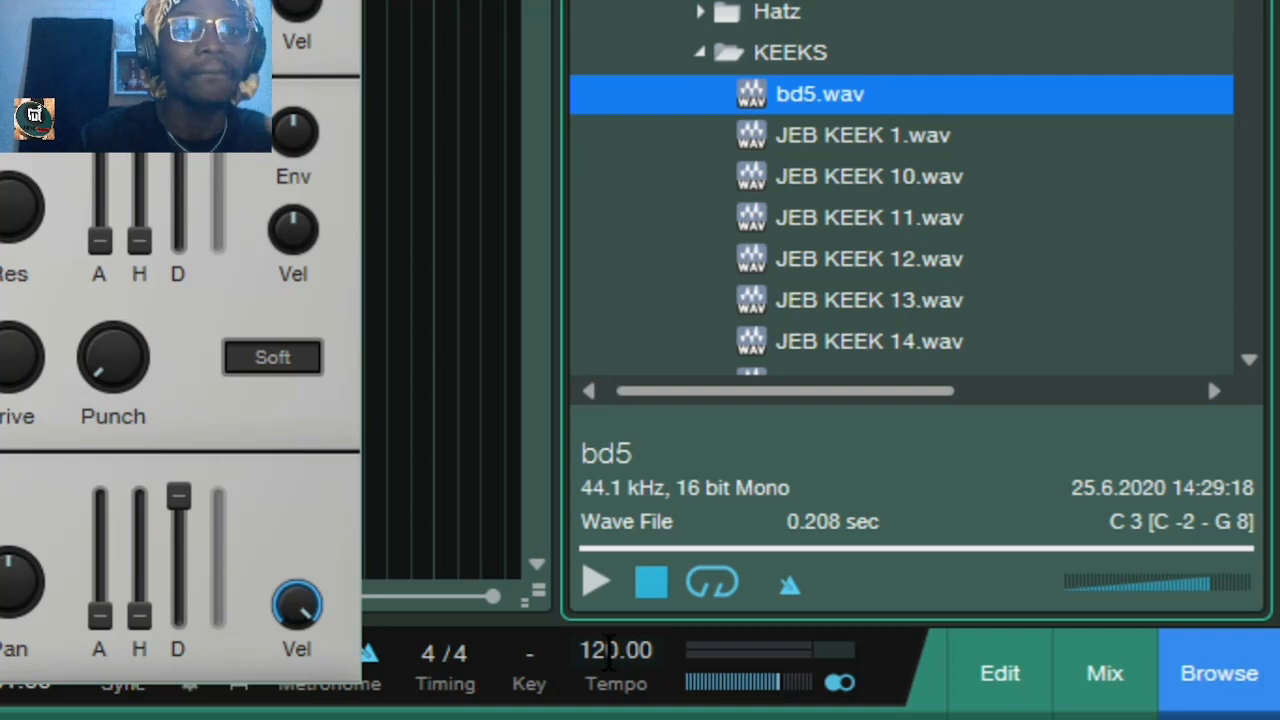
pyautogui.click(609, 652)
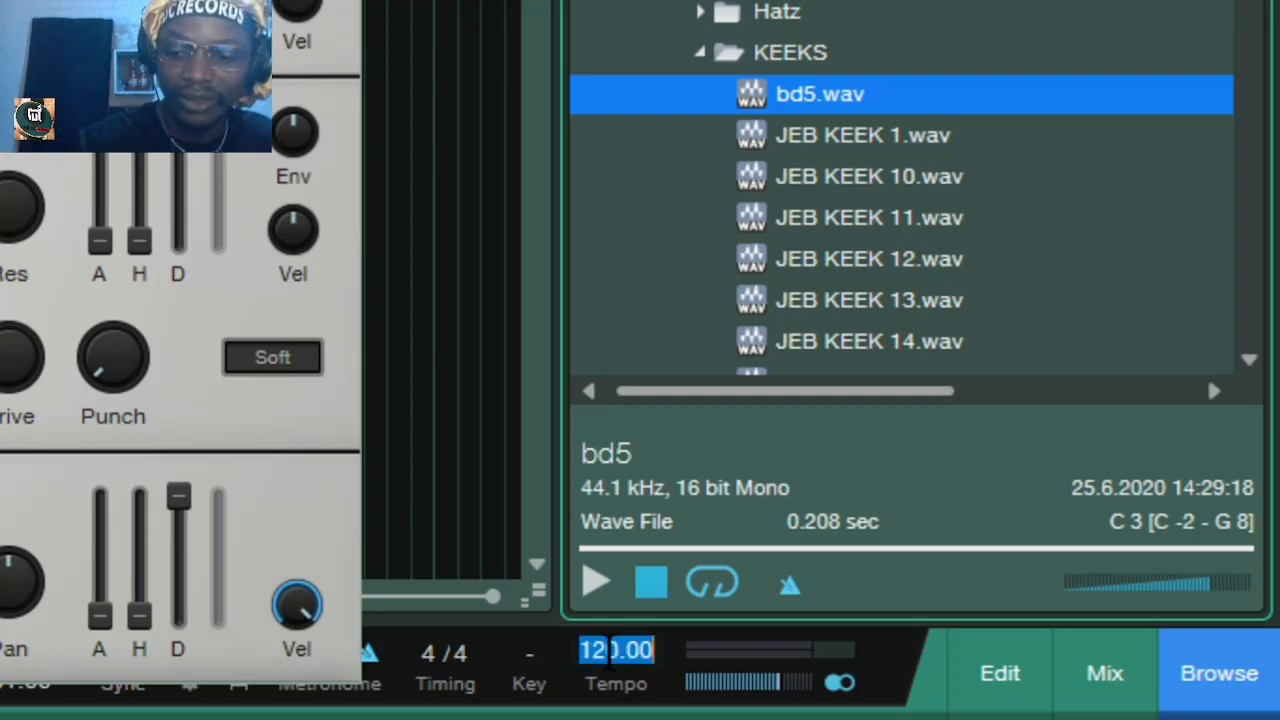
pyautogui.write('110')
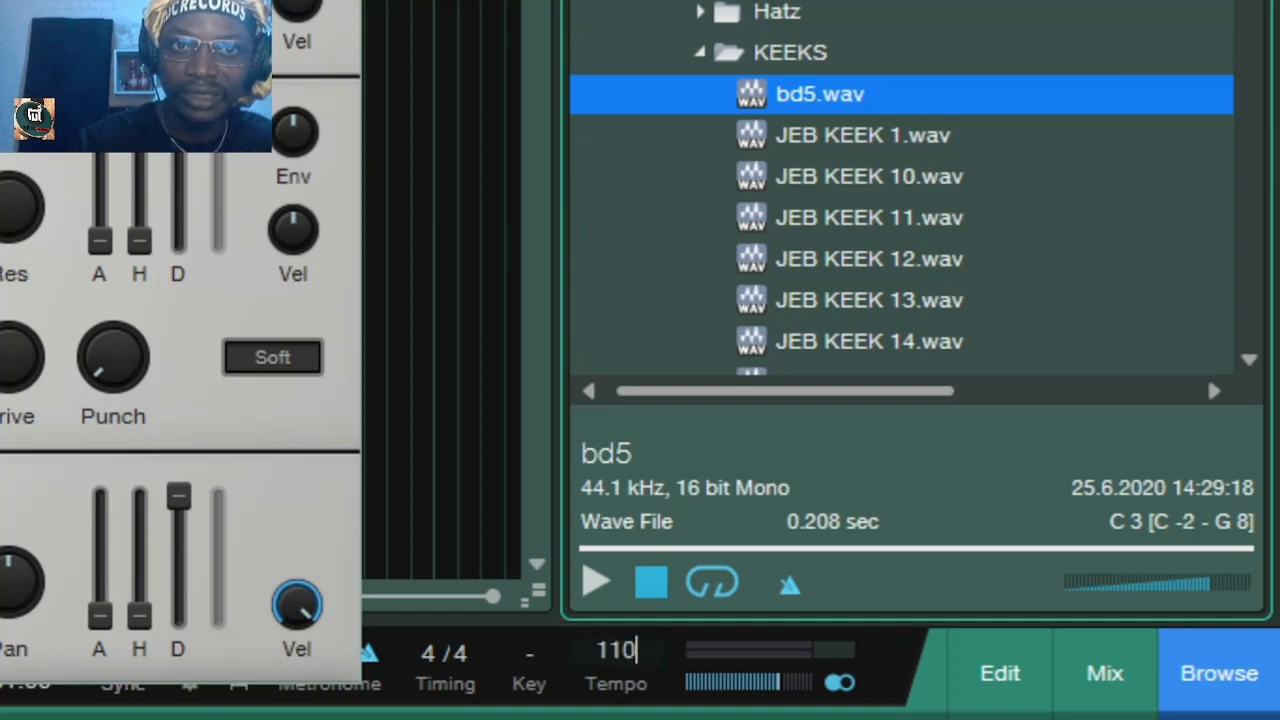
pyautogui.press('Return')
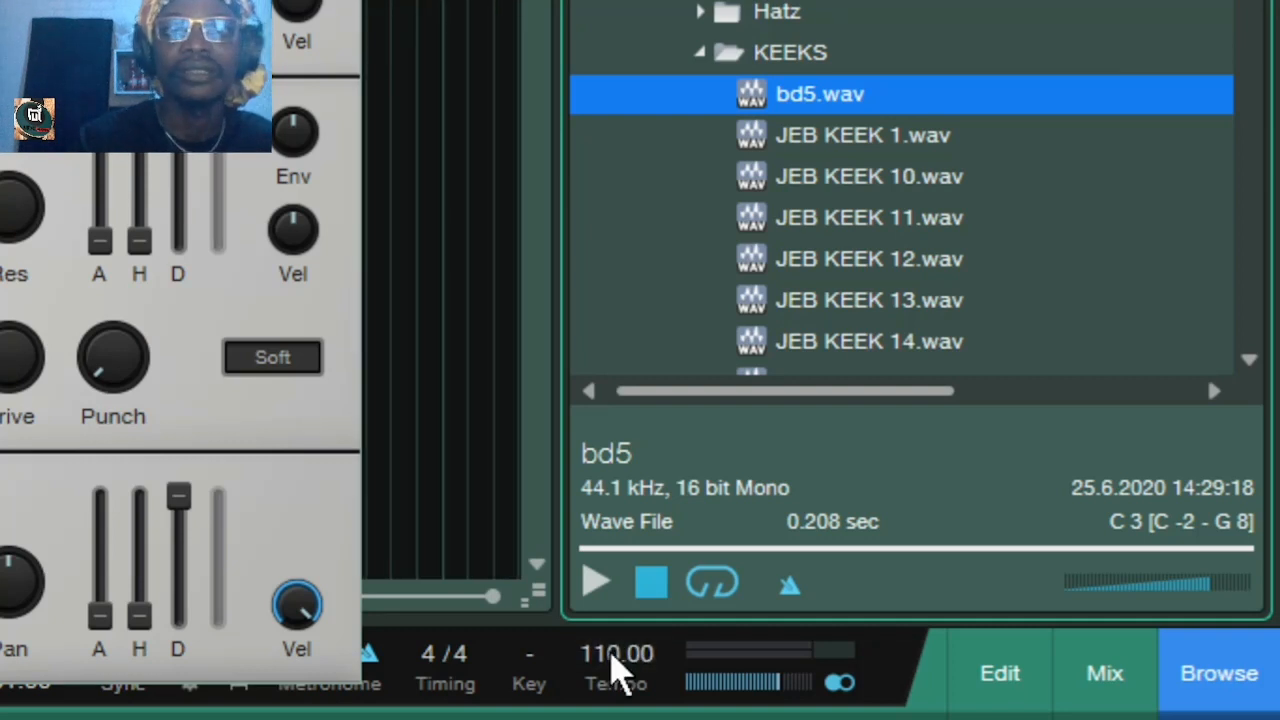
pyautogui.click(1031, 375)
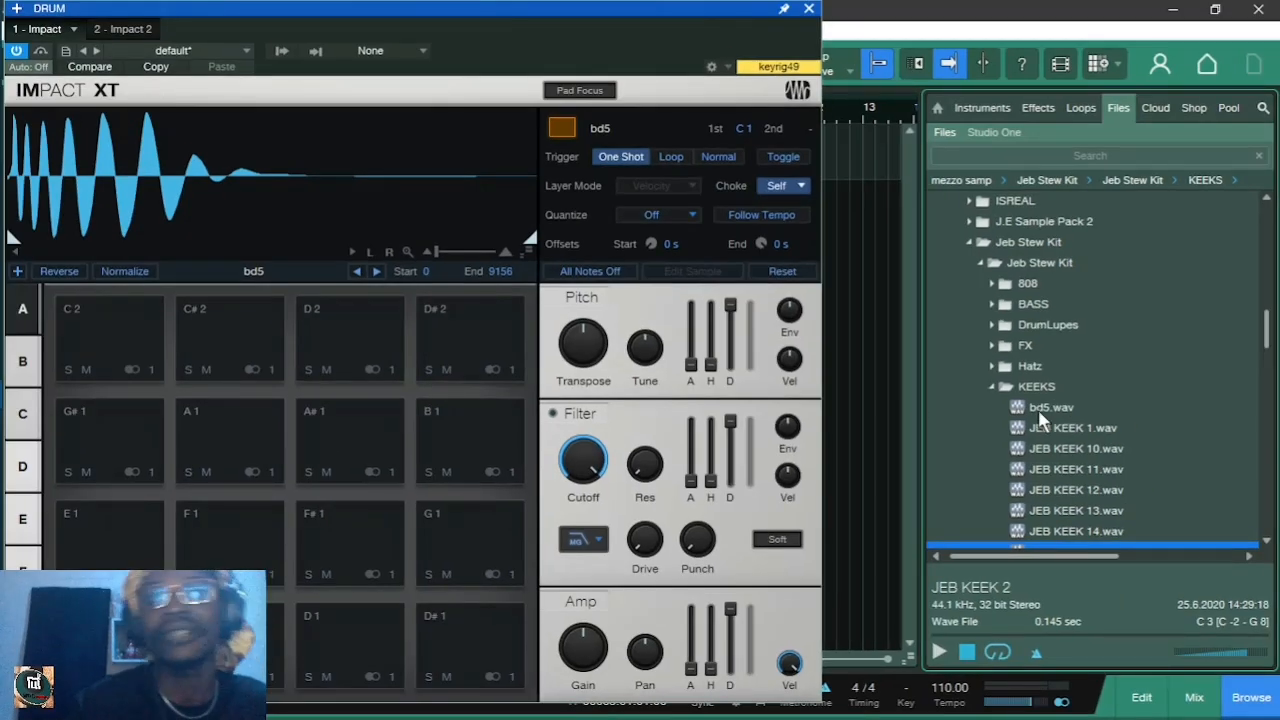
# Collapse KEEKS, expand the REEMS folder, preview Dancehall Classic.wav and load it onto the C# 1 pad, moving the Impact window to reveal the pad
pyautogui.click(1017, 385)
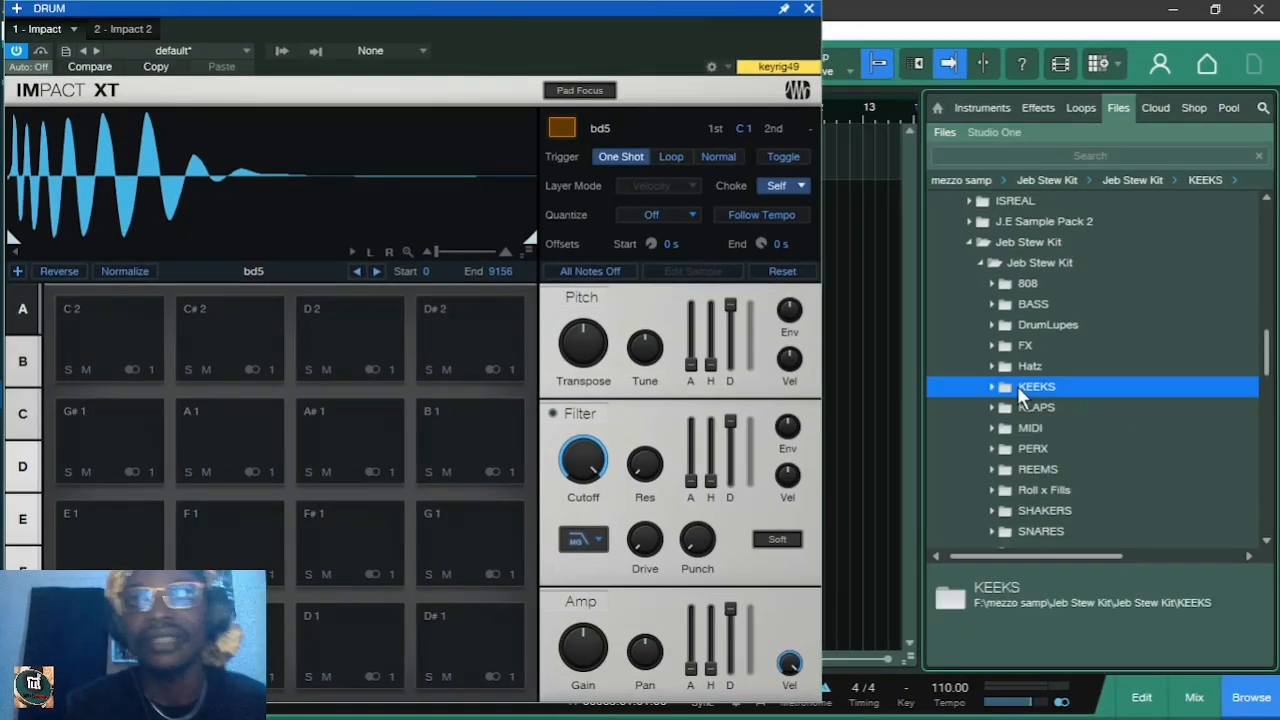
pyautogui.click(1032, 468)
pyautogui.click(1053, 487)
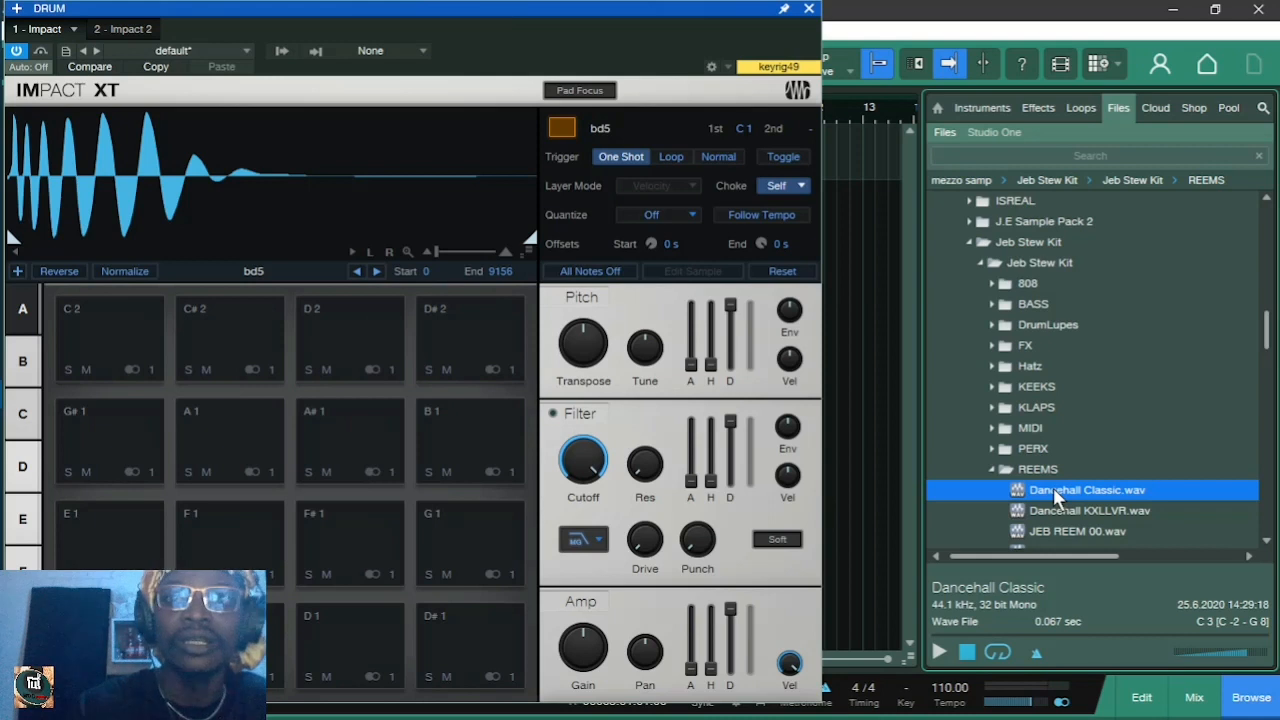
pyautogui.click(1053, 487)
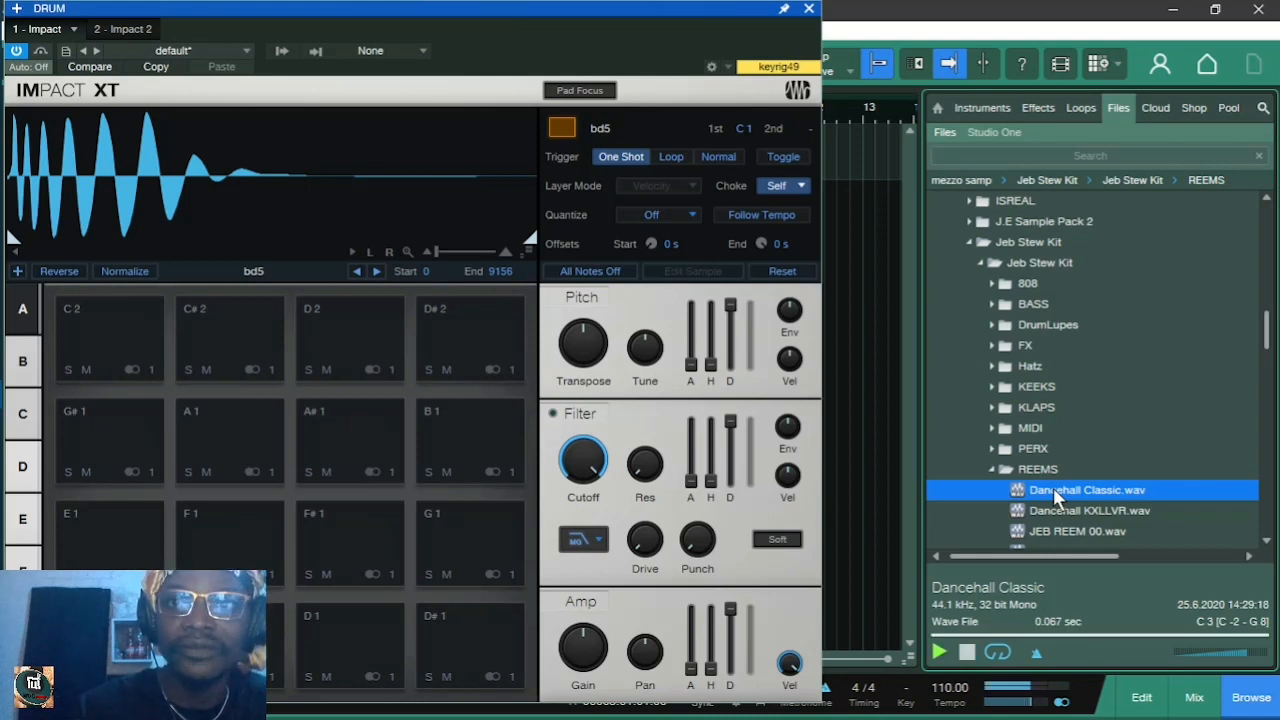
pyautogui.moveTo(1090, 497); pyautogui.dragTo(222, 655)
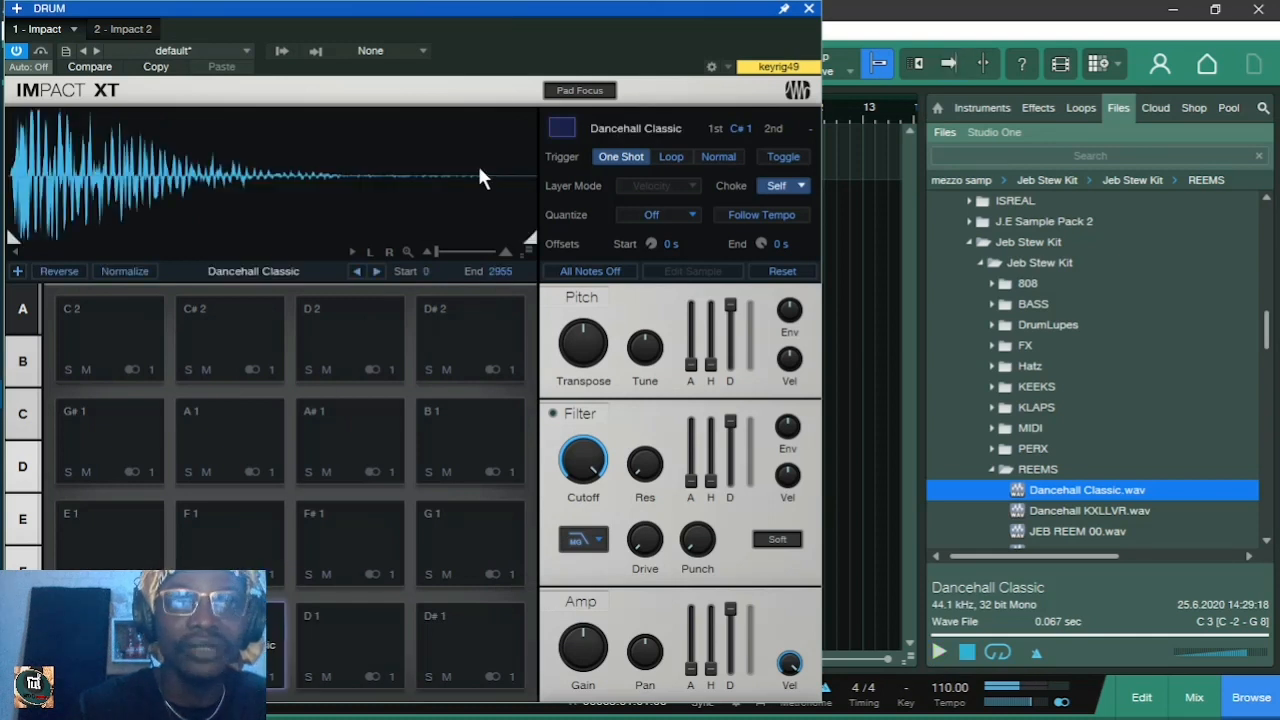
pyautogui.moveTo(422, 25); pyautogui.dragTo(531, 10)
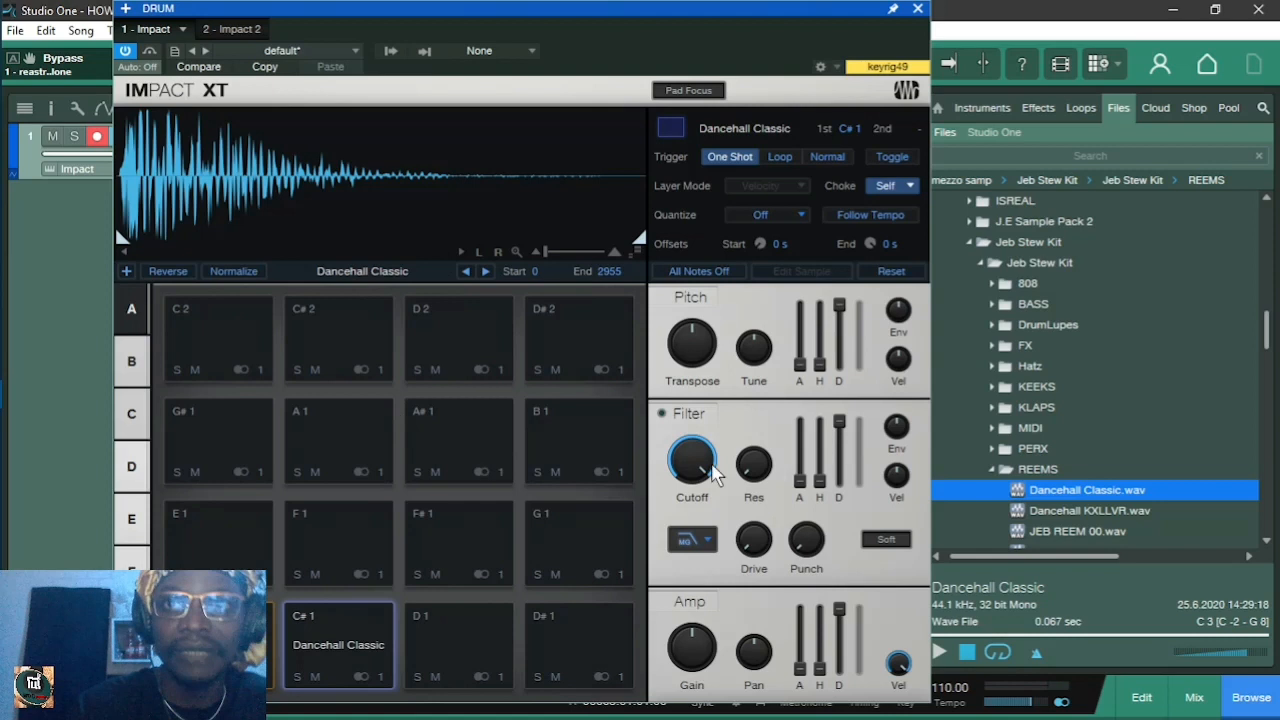
# Collapse REEMS, expand the Hatz folder's HH subfolder, and load JEB HH 4.wav onto the D 1 pad
pyautogui.click(996, 469)
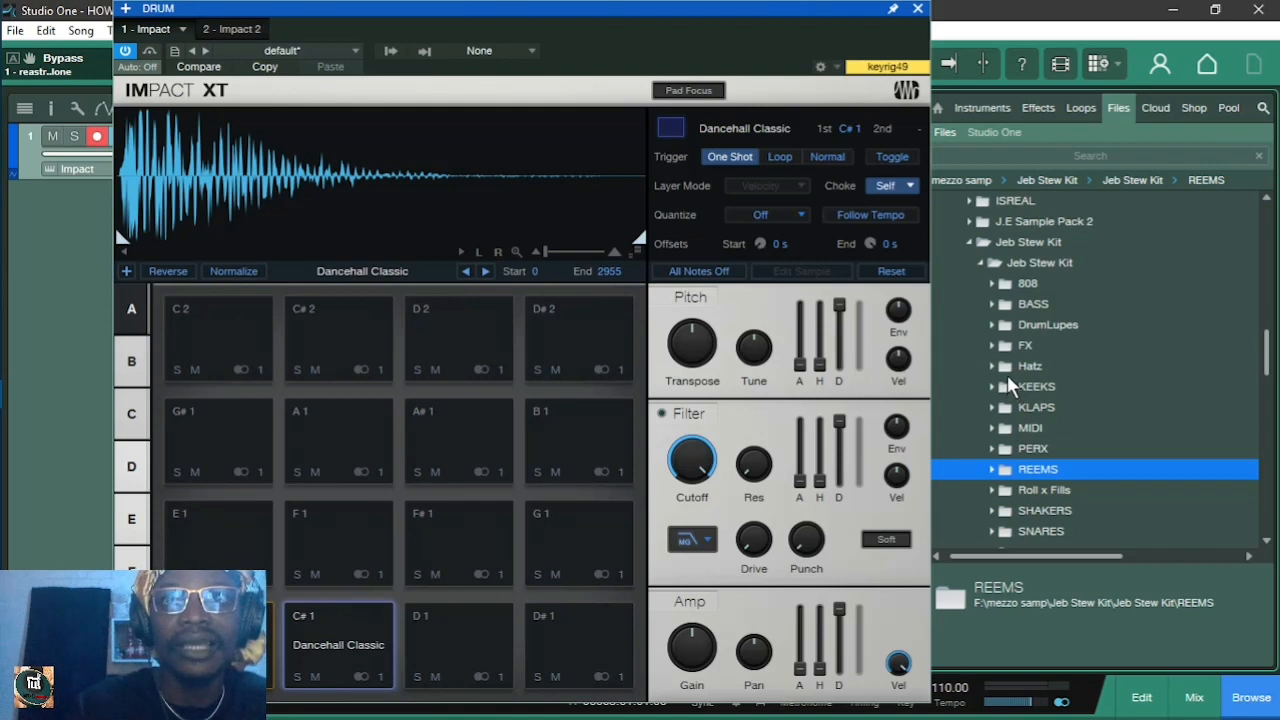
pyautogui.click(1004, 370)
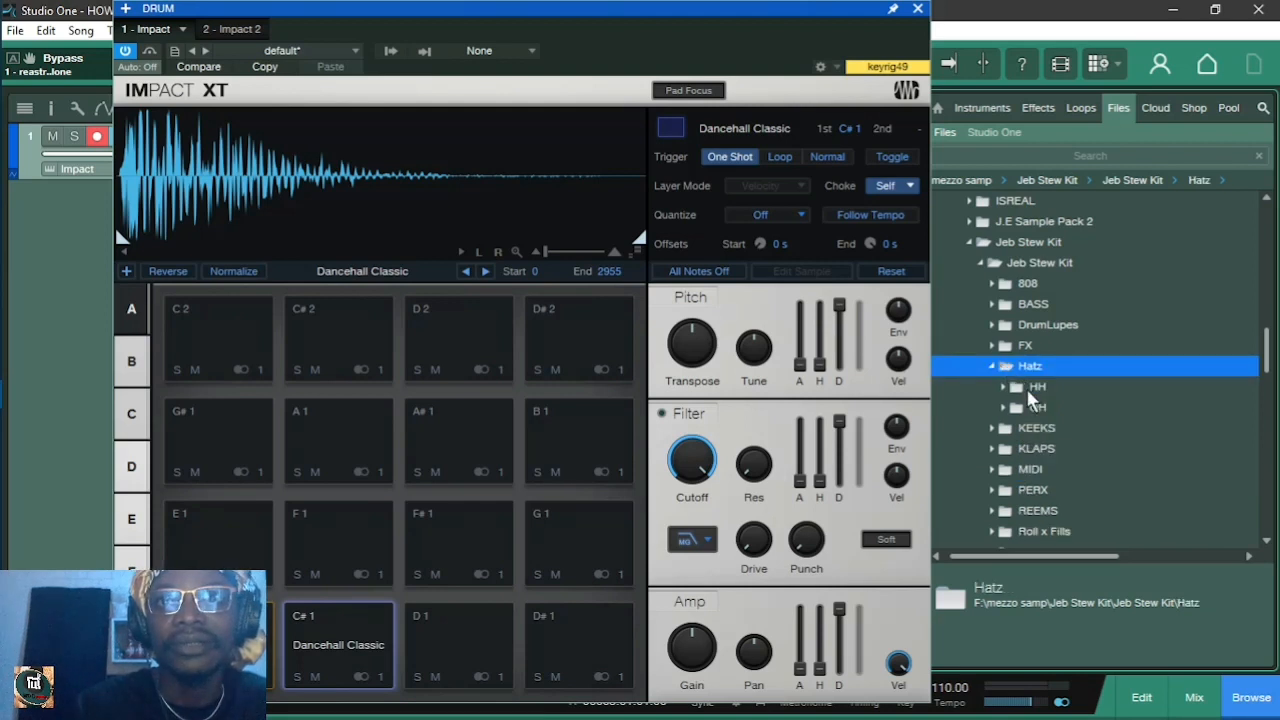
pyautogui.click(1029, 392)
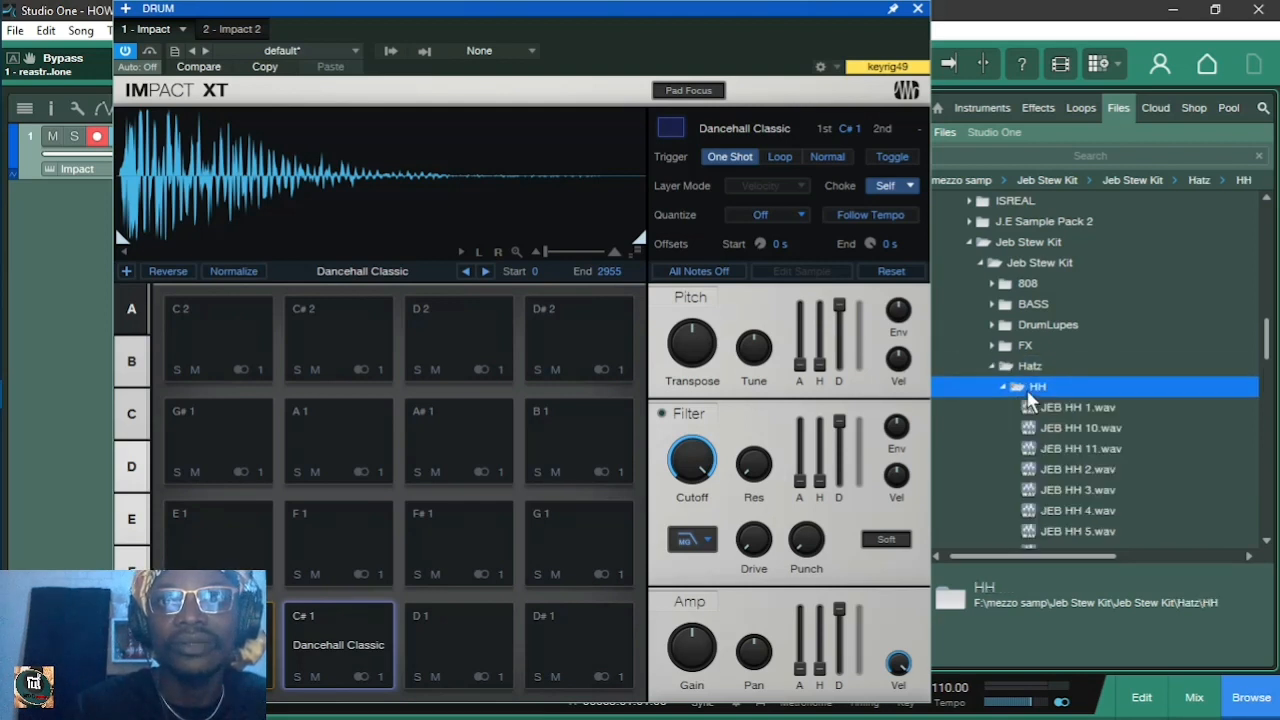
pyautogui.click(1088, 518)
pyautogui.moveTo(1090, 520); pyautogui.dragTo(490, 642)
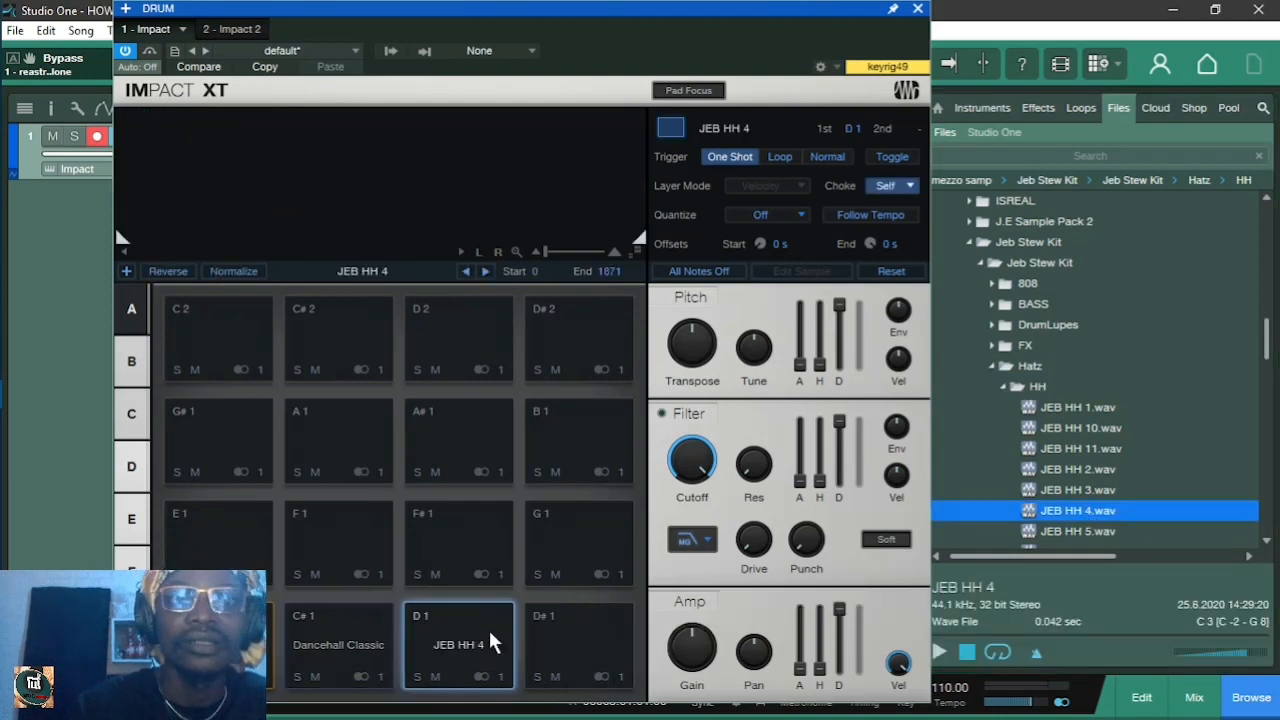
# Collapse the Hatz folders, expand PERX and BONGAS, load Congarr.wav onto the D# 1 pad, and close the Impact window
pyautogui.click(1004, 386)
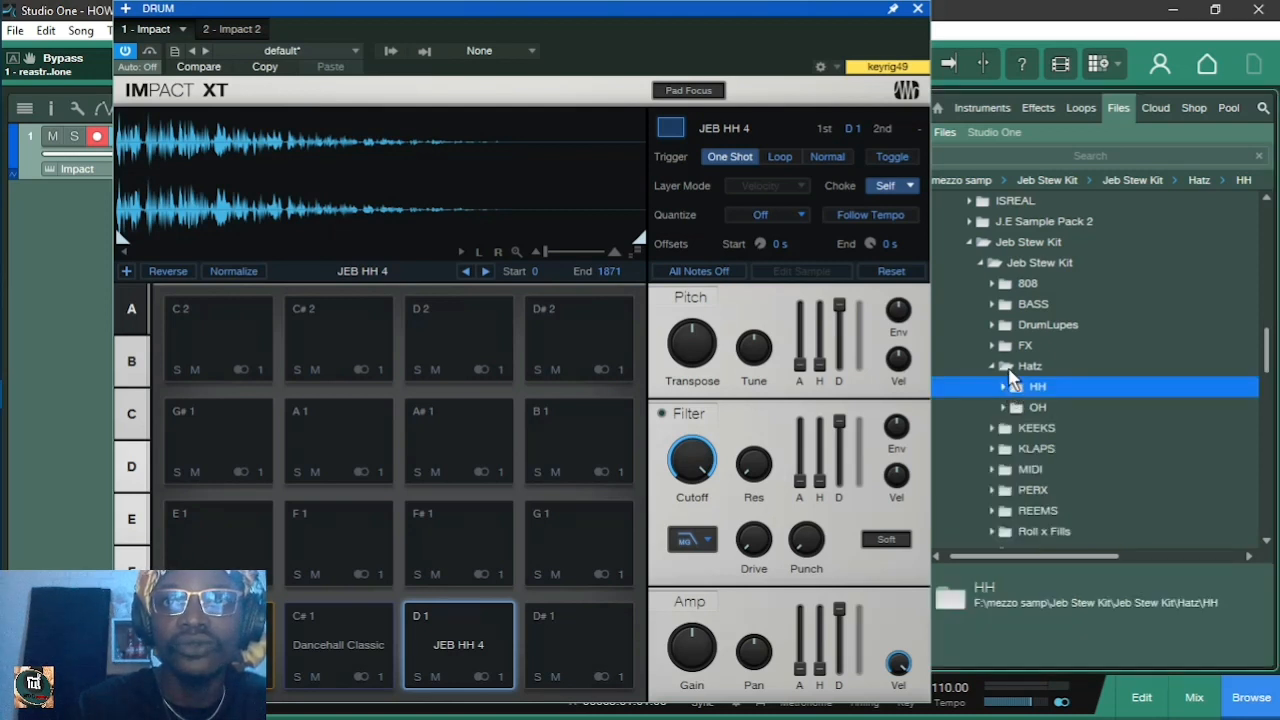
pyautogui.click(1006, 367)
pyautogui.click(1008, 449)
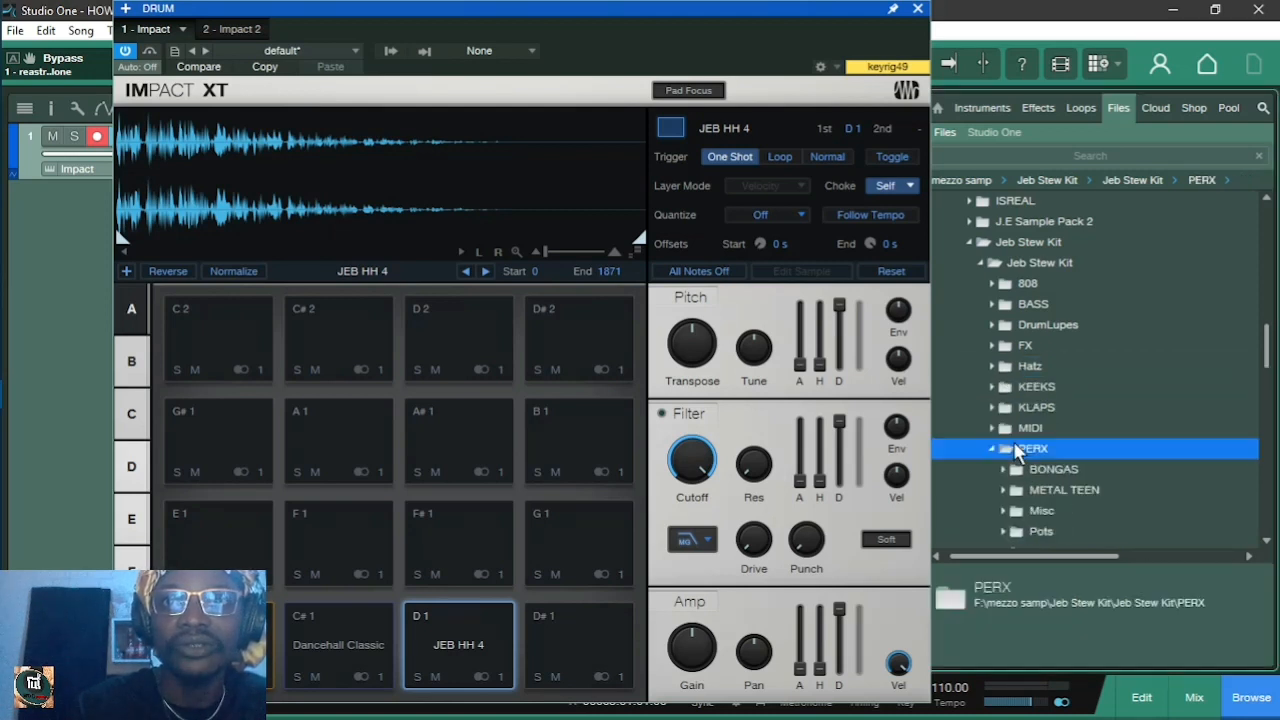
pyautogui.click(1033, 470)
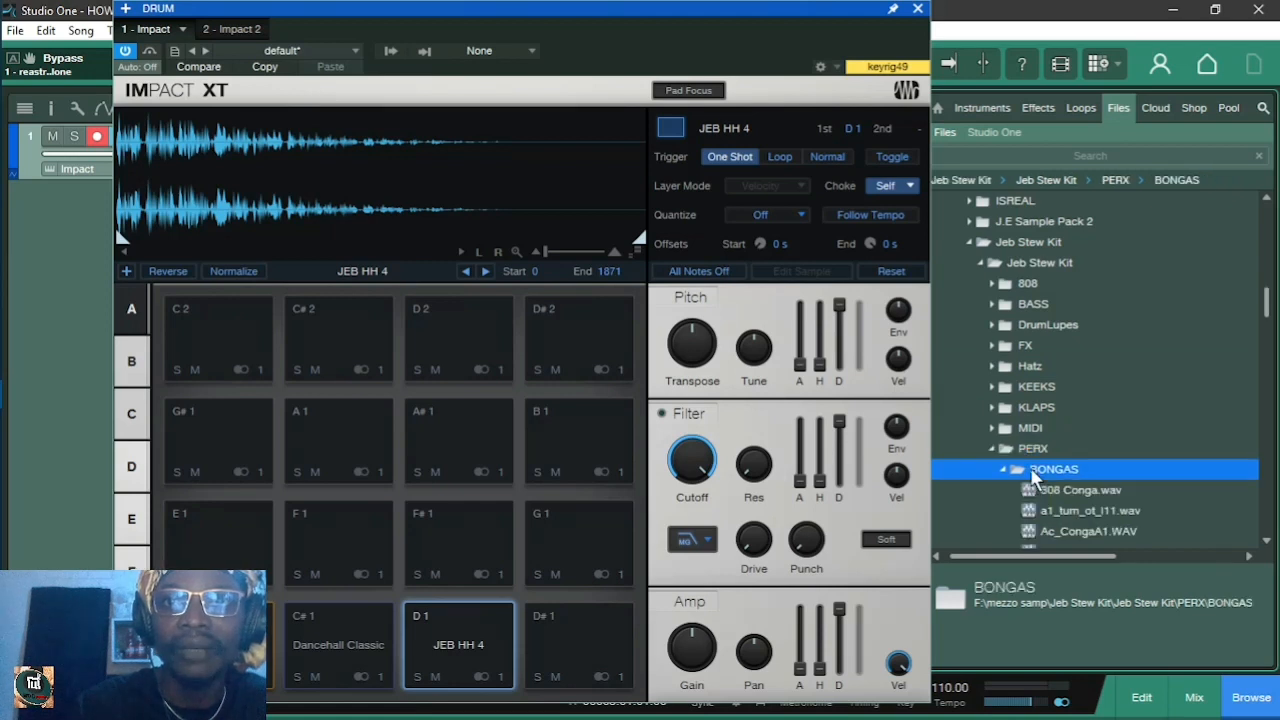
pyautogui.scroll(-2, 1035, 478)
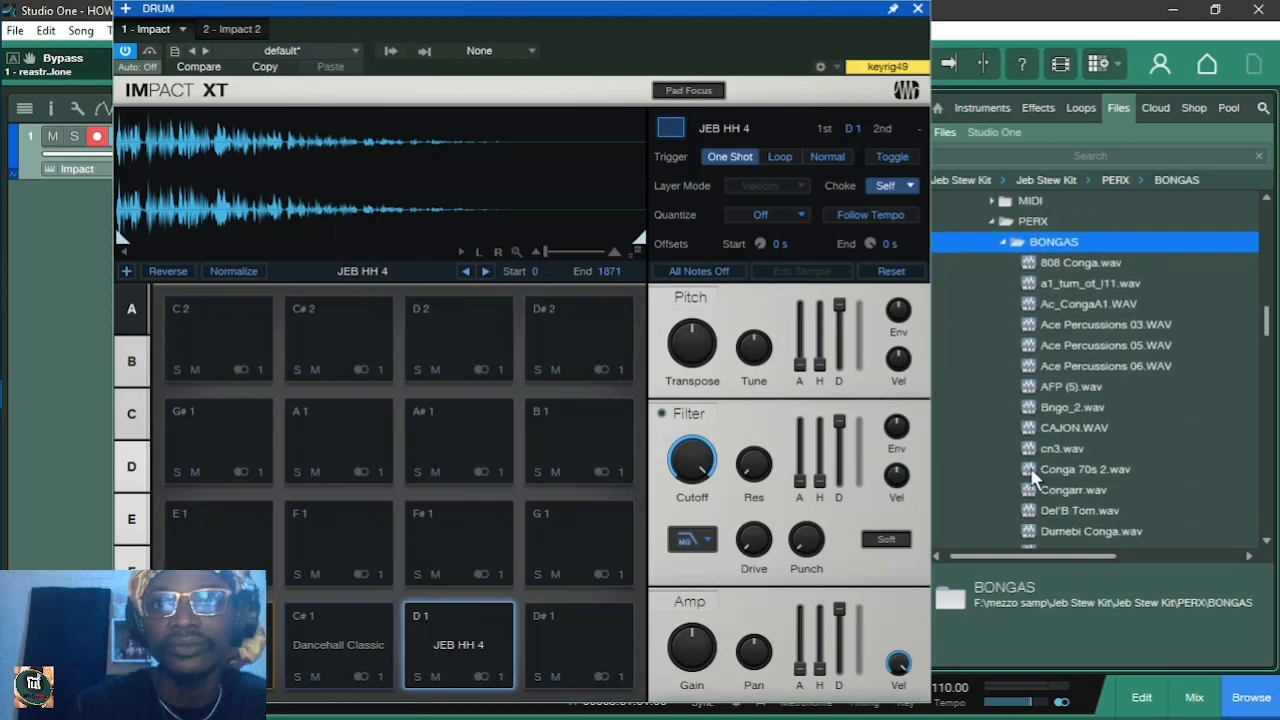
pyautogui.click(1063, 410)
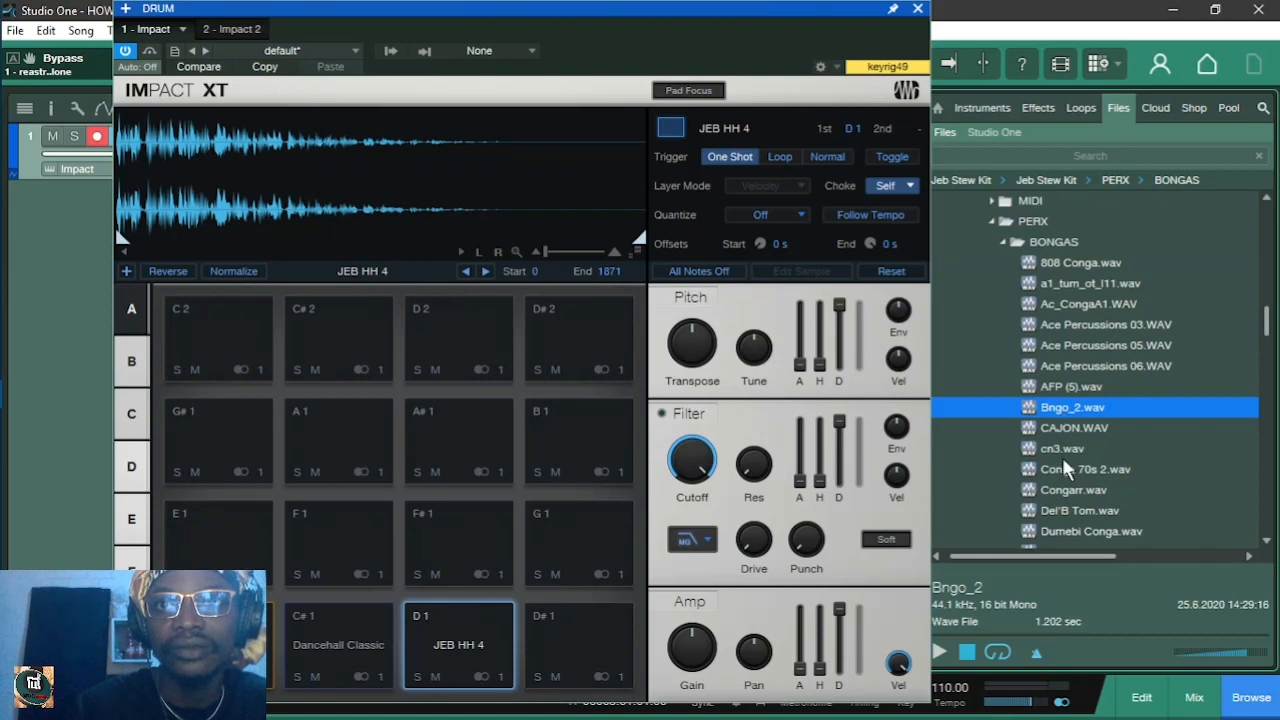
pyautogui.click(1069, 487)
pyautogui.moveTo(1069, 487); pyautogui.dragTo(600, 633)
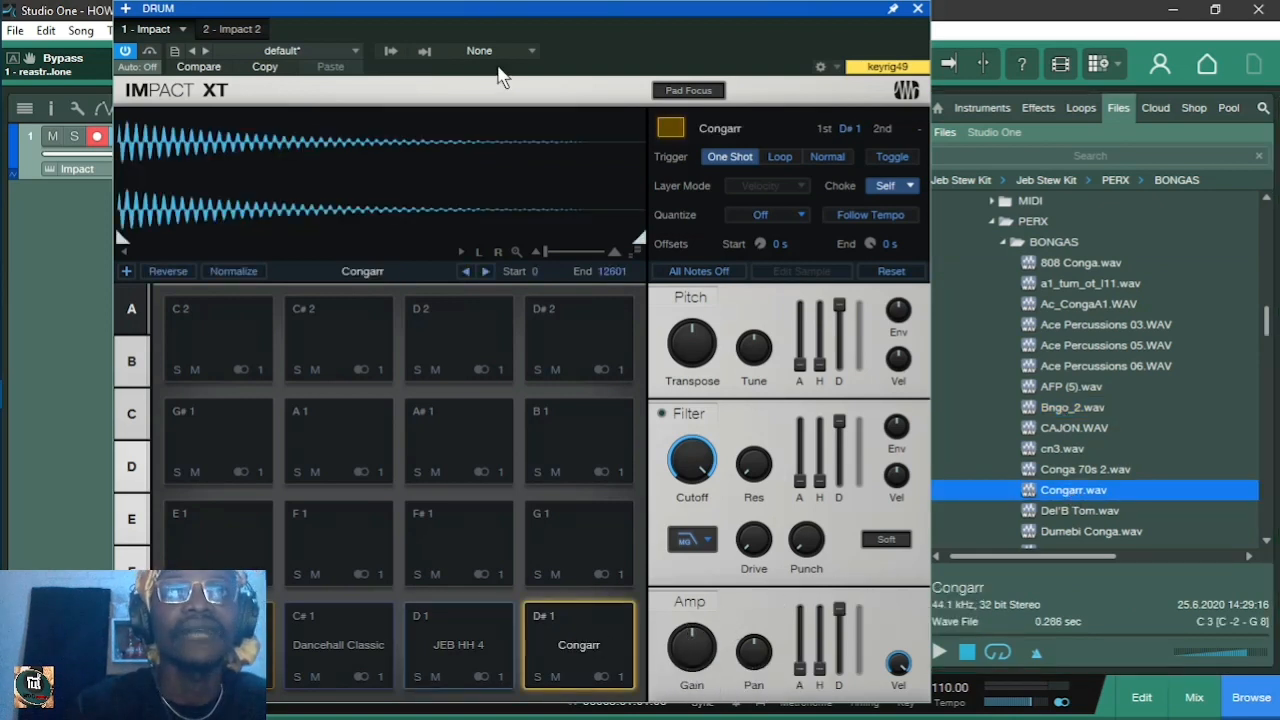
pyautogui.moveTo(480, 10); pyautogui.dragTo(634, 9)
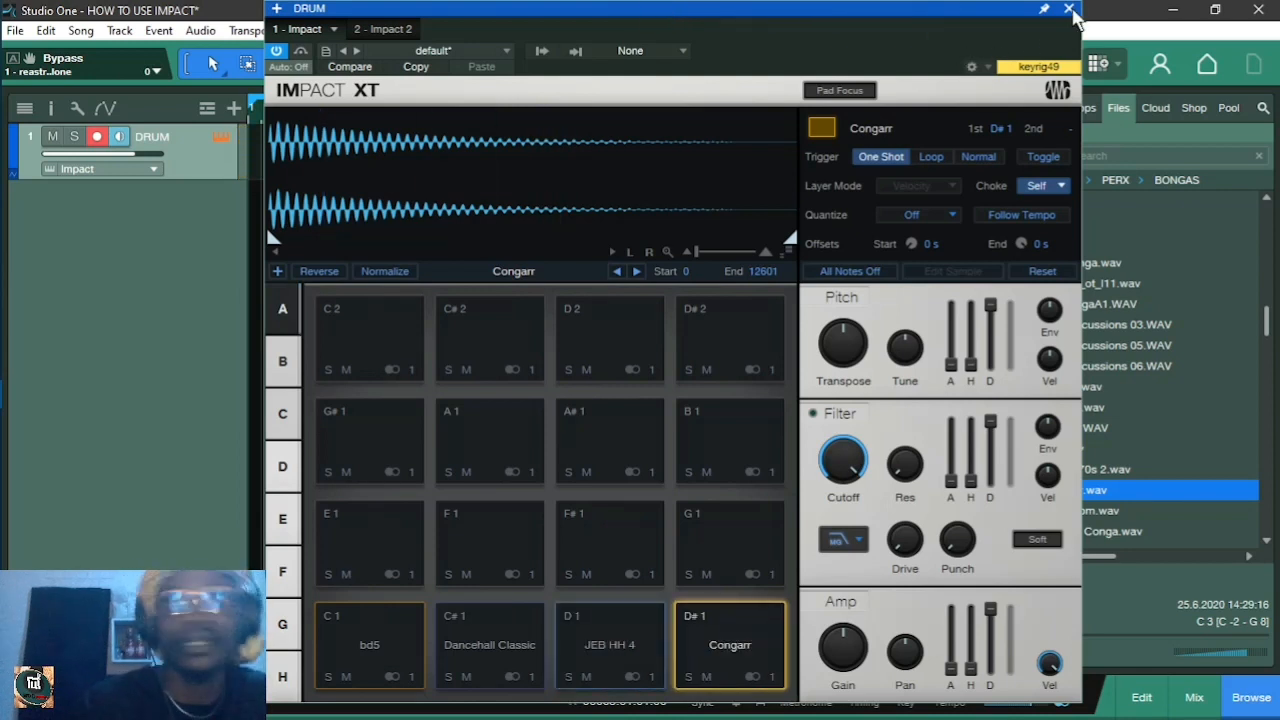
pyautogui.click(1069, 10)
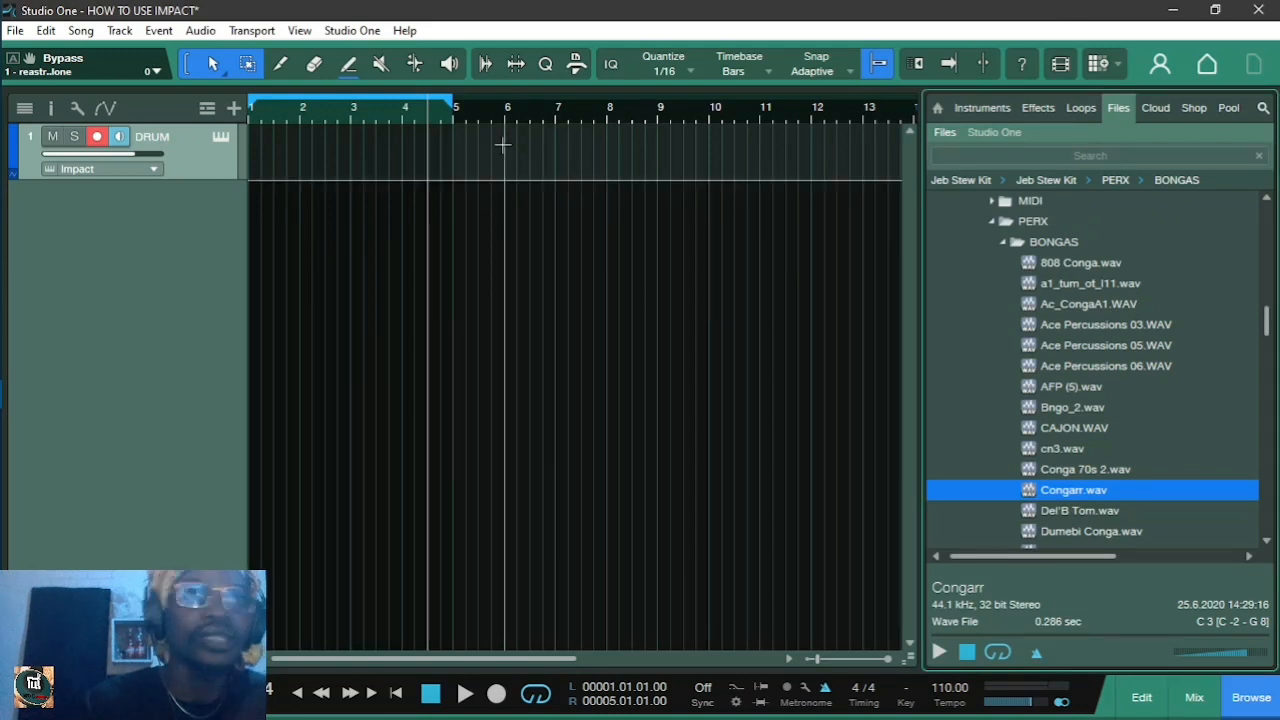
# Play and stop the empty song several times to hear the metronome, and return the playback cursor to the song start
pyautogui.press('space')
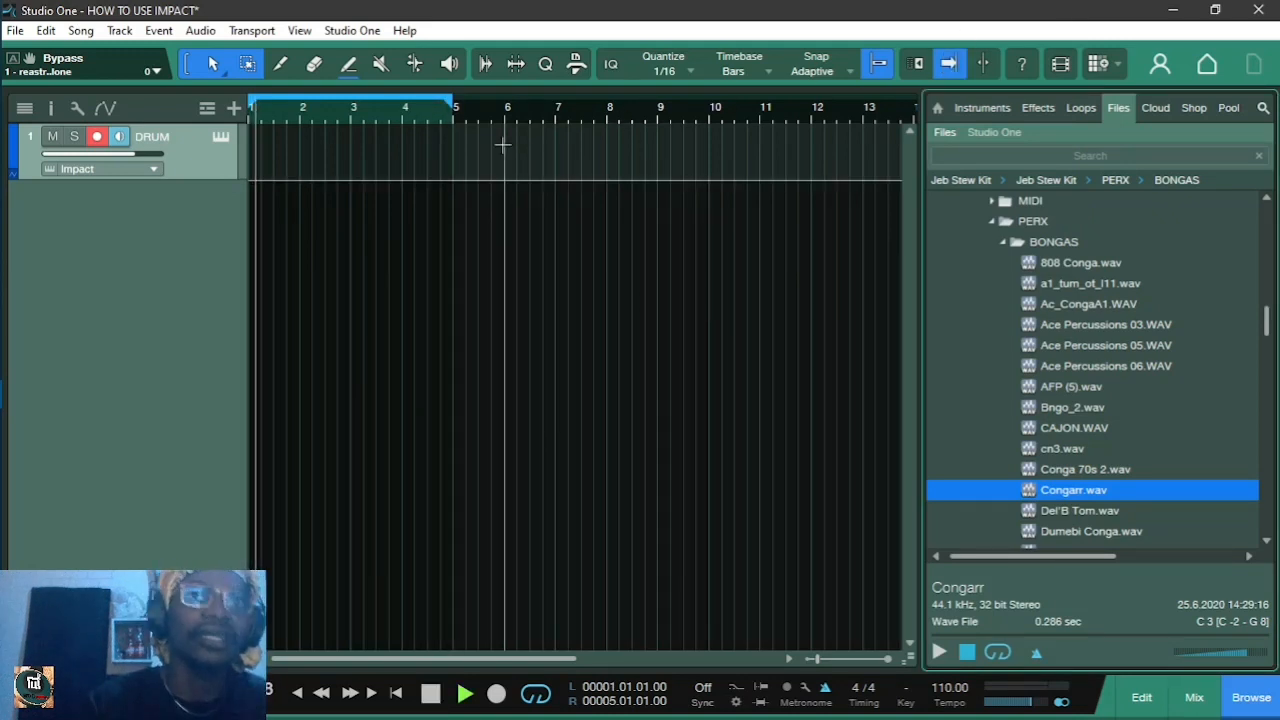
pyautogui.press('space')
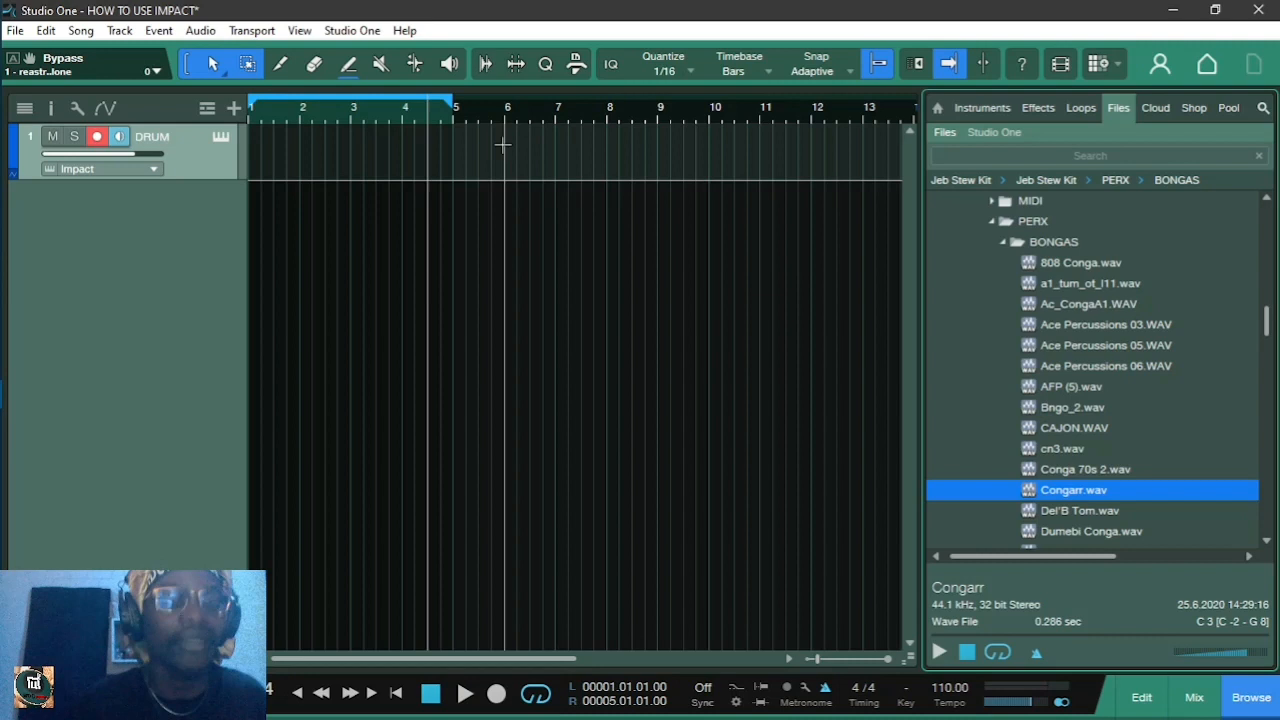
pyautogui.press('space')
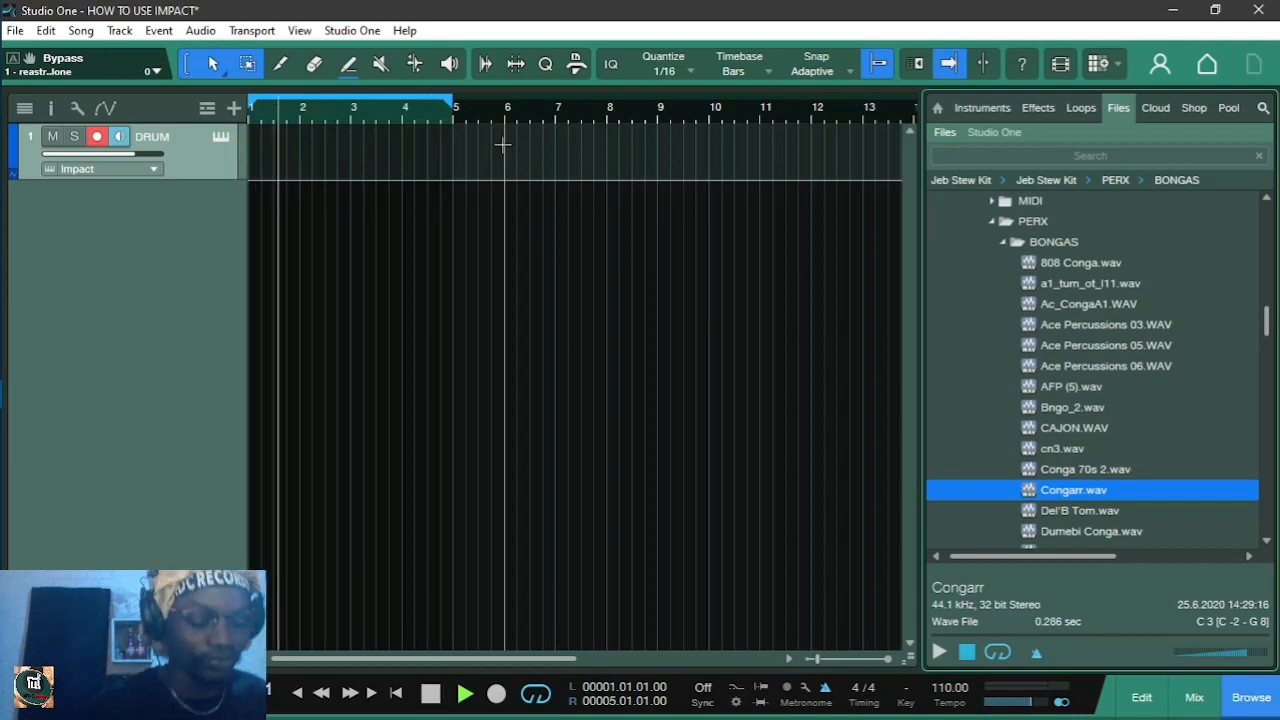
pyautogui.press('space')
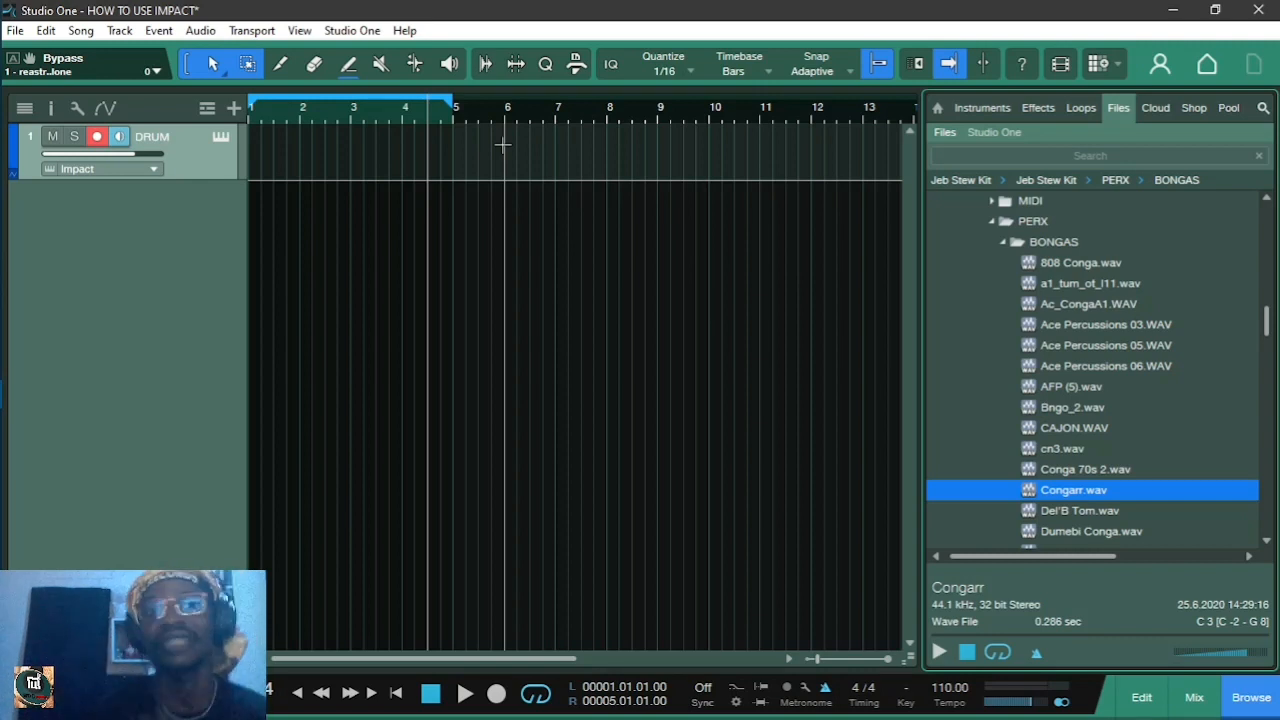
pyautogui.press('space')
pyautogui.press('space')
pyautogui.press(',')
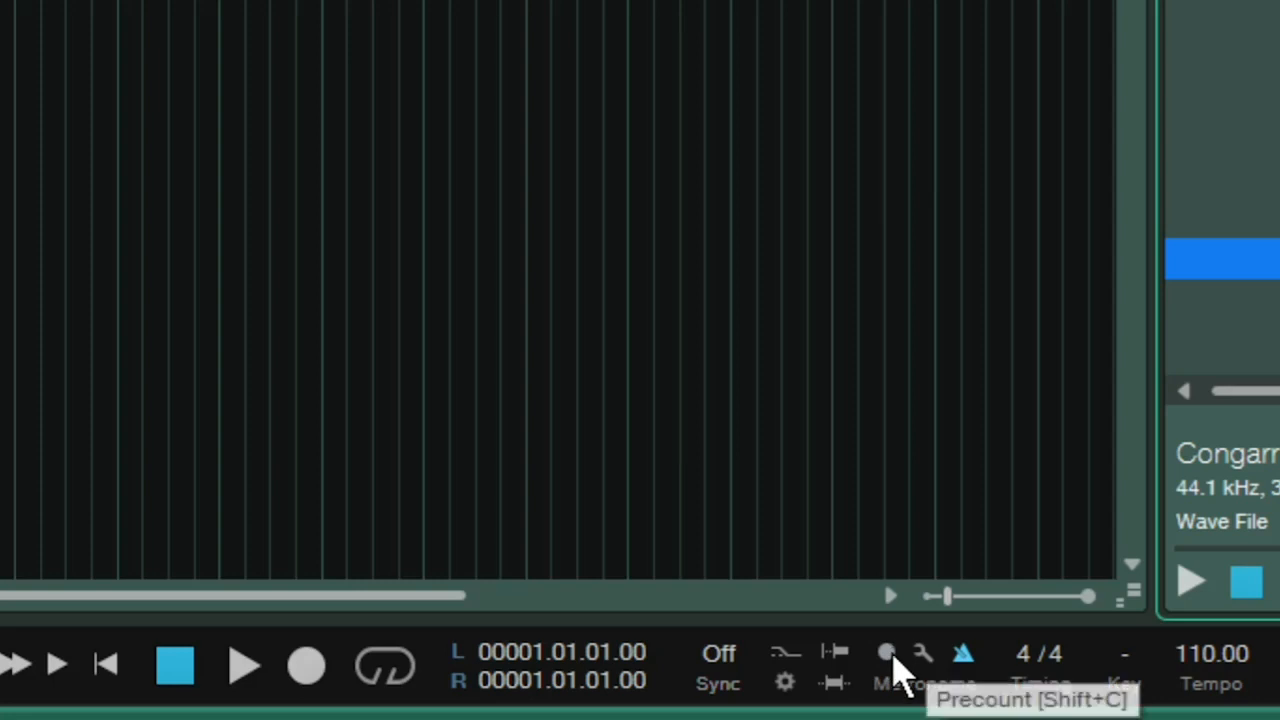
# Turn on the metronome precount and enable a loop range from bar 1 to bar 5
pyautogui.click(890, 655)
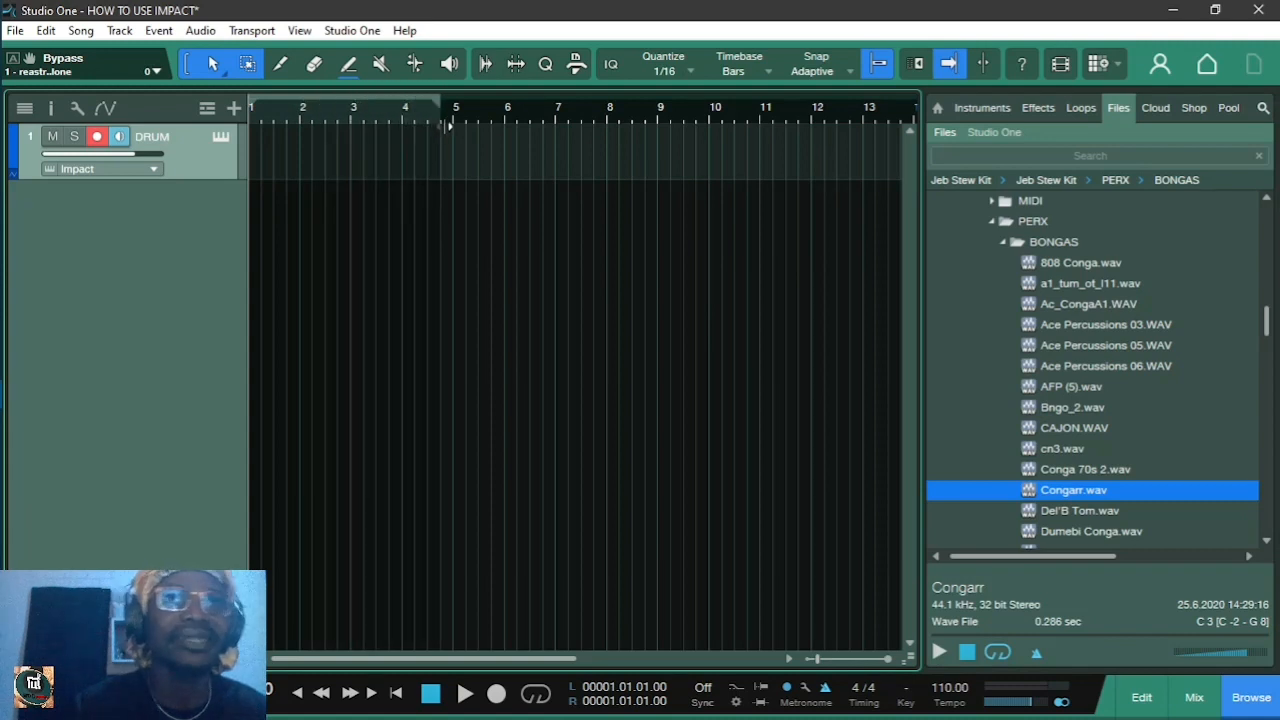
pyautogui.click(455, 128)
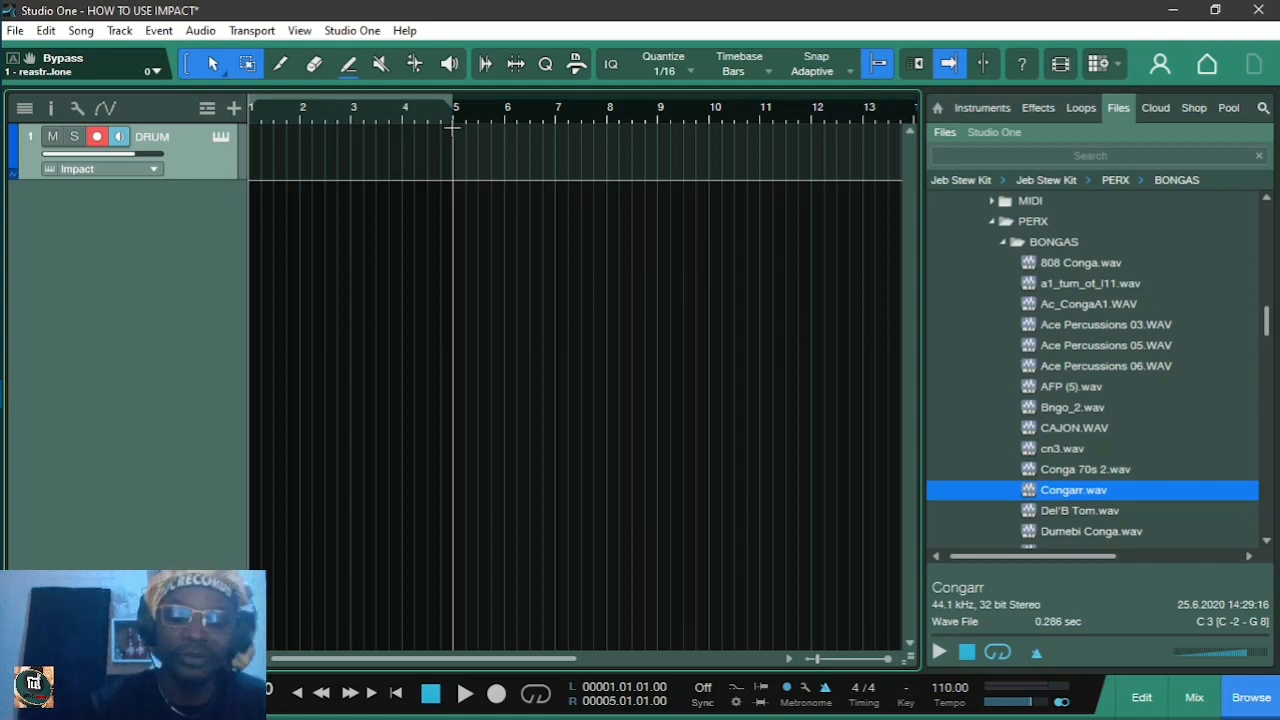
pyautogui.press('/')
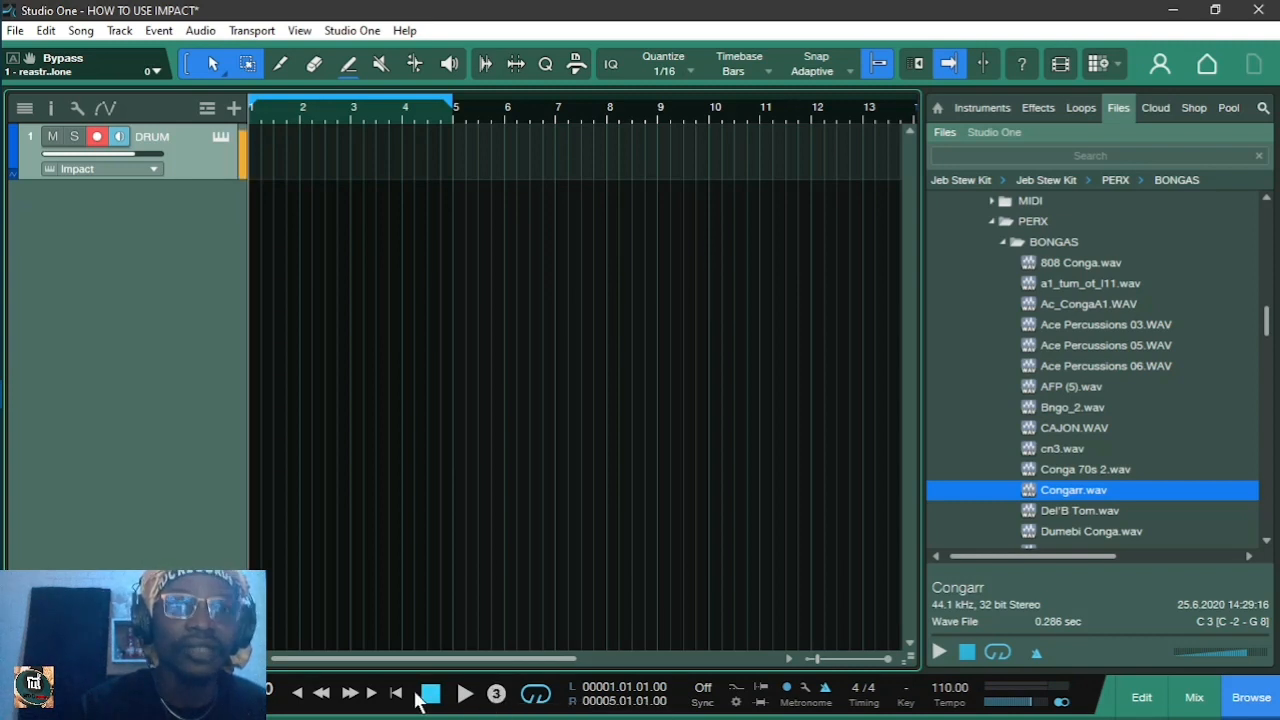
# Record a first drum pattern on the DRUM track across the four-bar loop, and stop the recording
pyautogui.press('KP_Multiply')
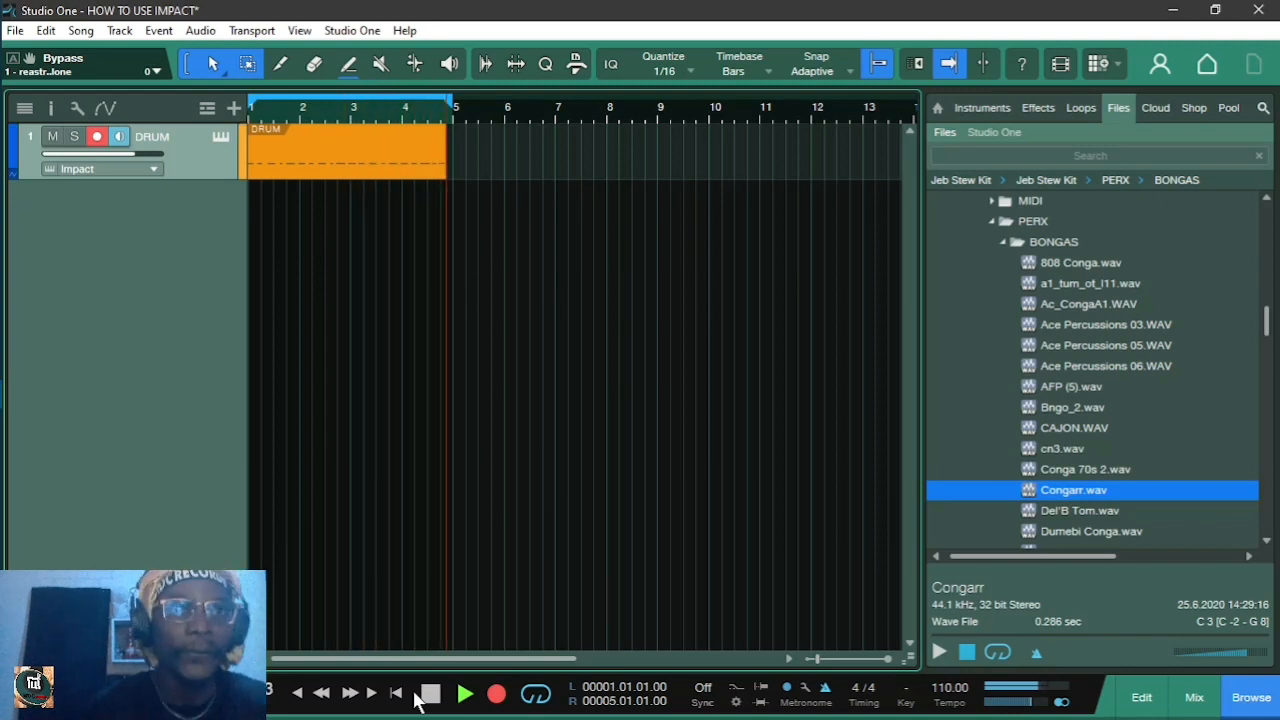
pyautogui.click(422, 695)
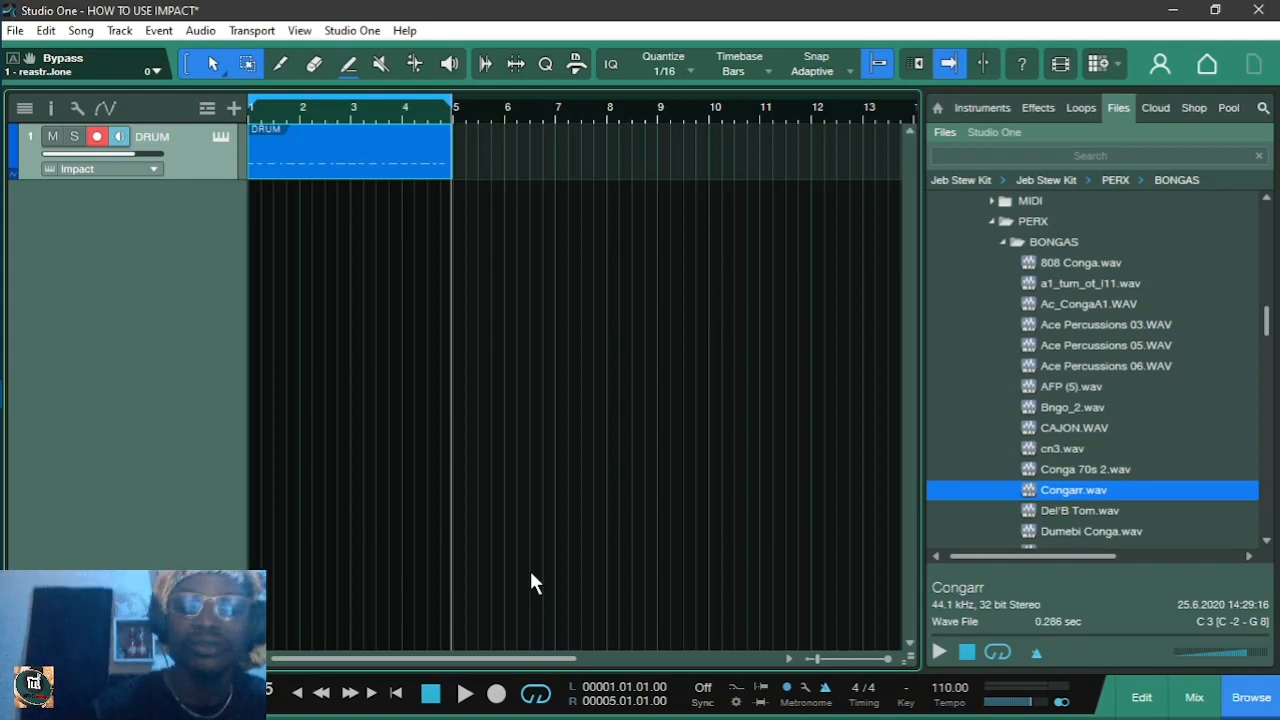
# Try overdubbing more hits onto the DRUM part in two recording passes, and return the playback cursor to the song start
pyautogui.press('KP_Multiply')
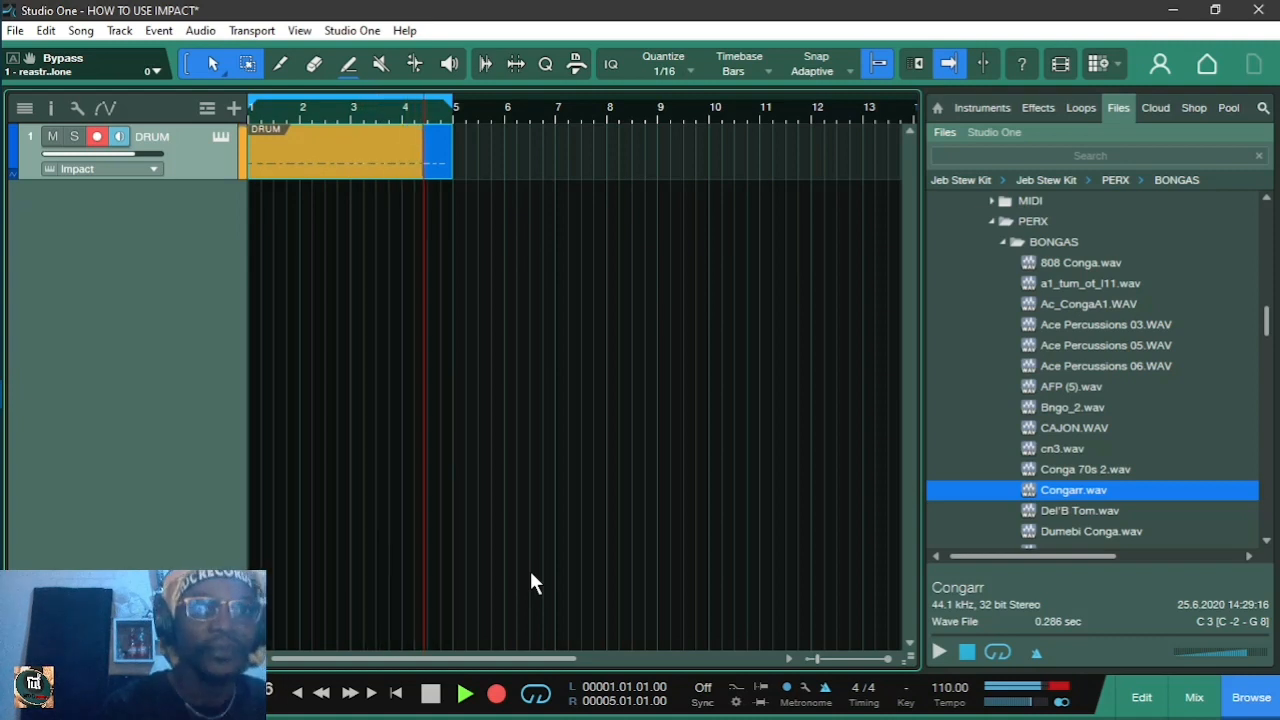
pyautogui.press('space')
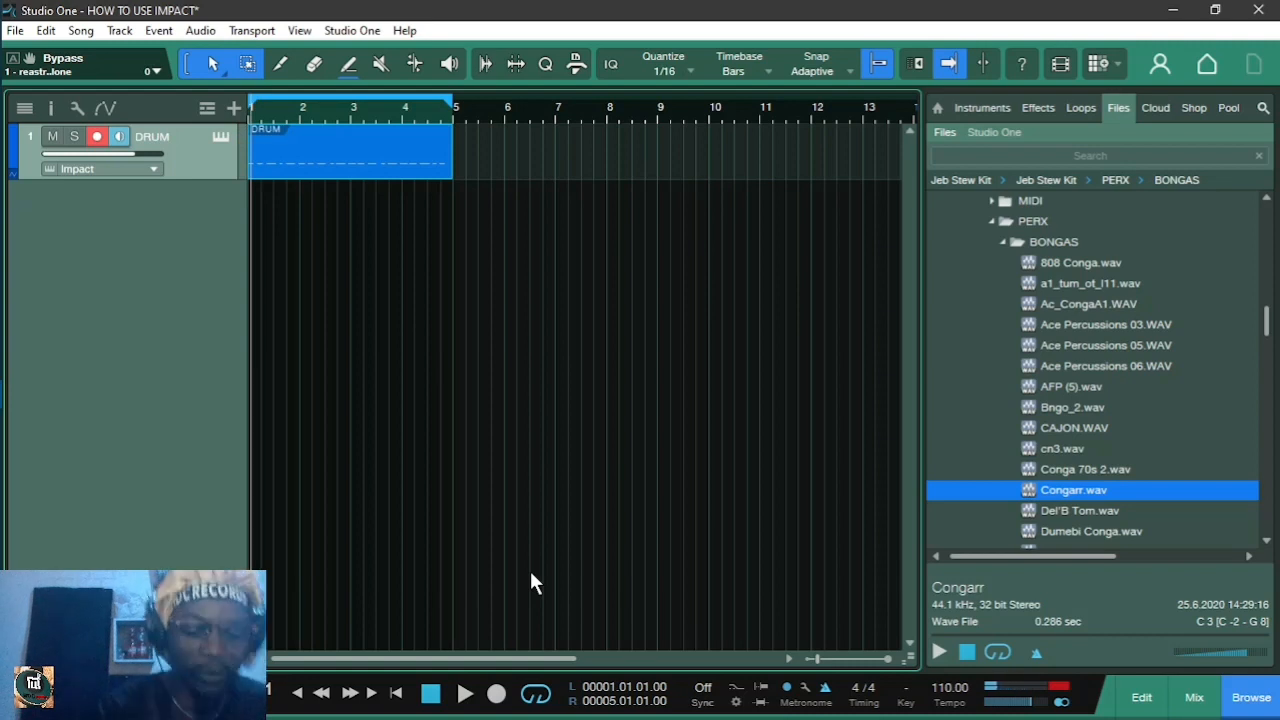
pyautogui.press('KP_Multiply')
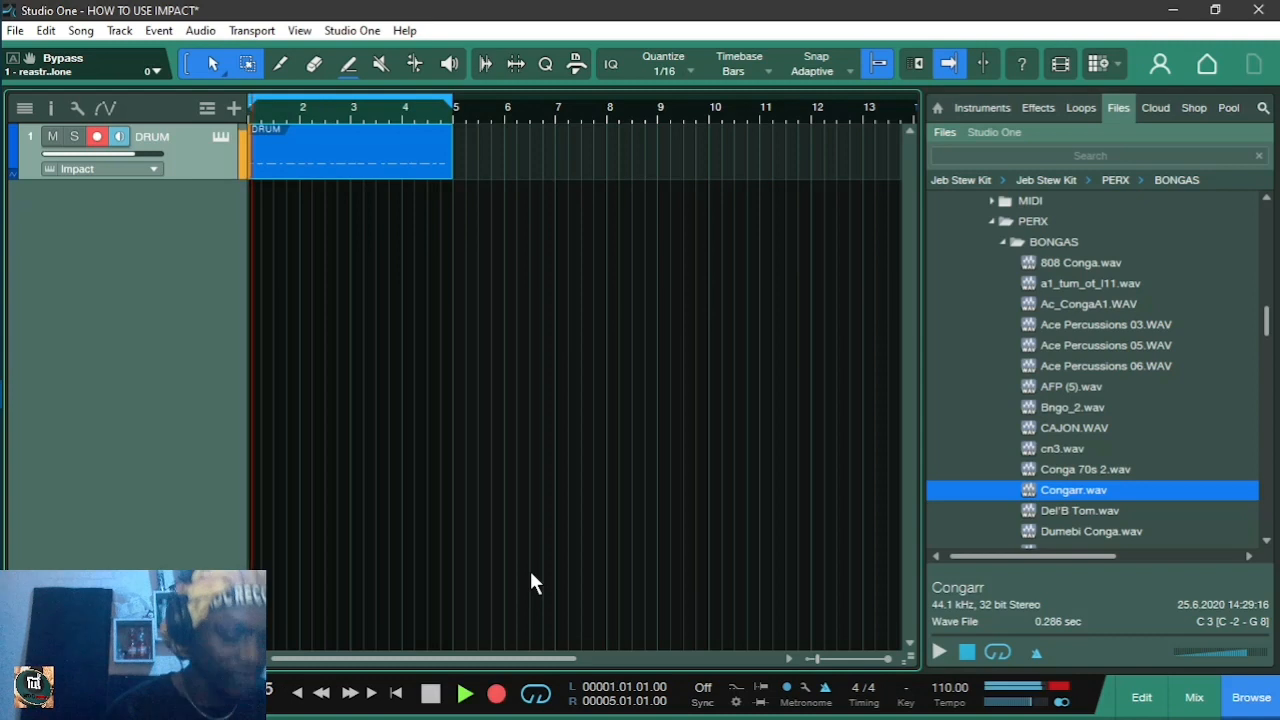
pyautogui.press('space')
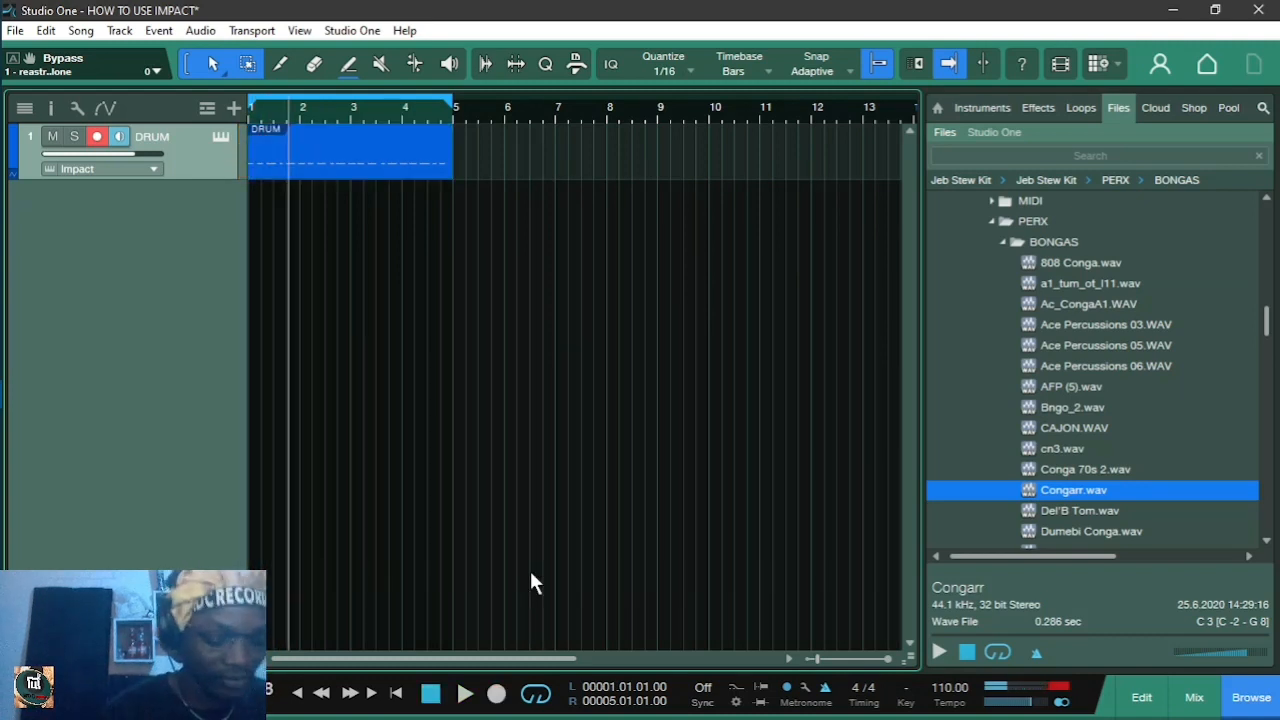
pyautogui.press(',')
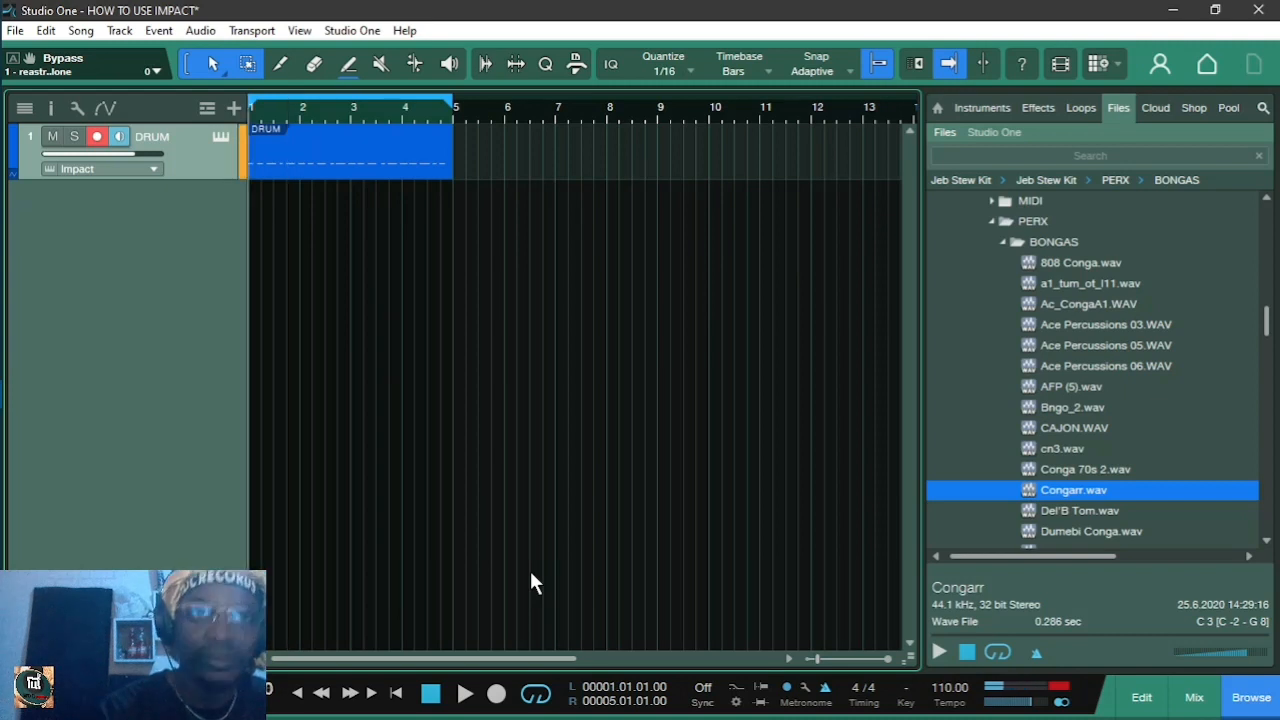
# Overdub more hits onto the DRUM part in two recording passes across the four-bar loop, and stop the recording
pyautogui.click(497, 695)
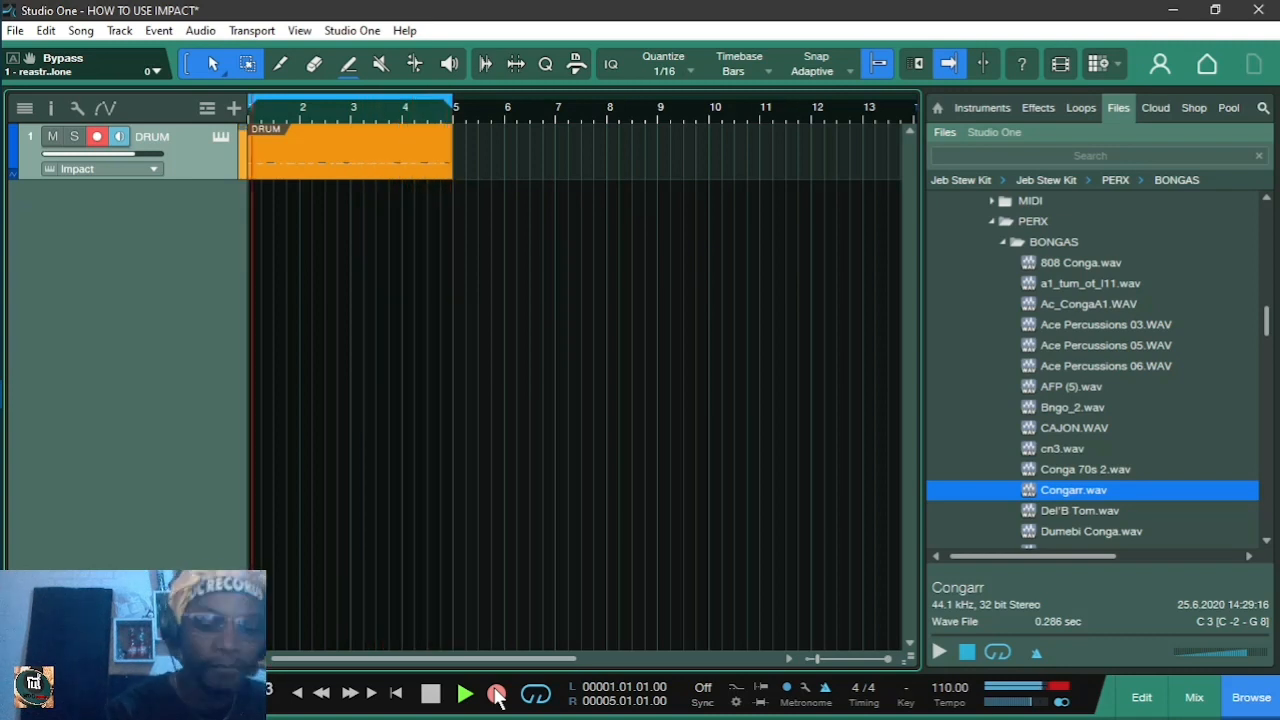
pyautogui.press('space')
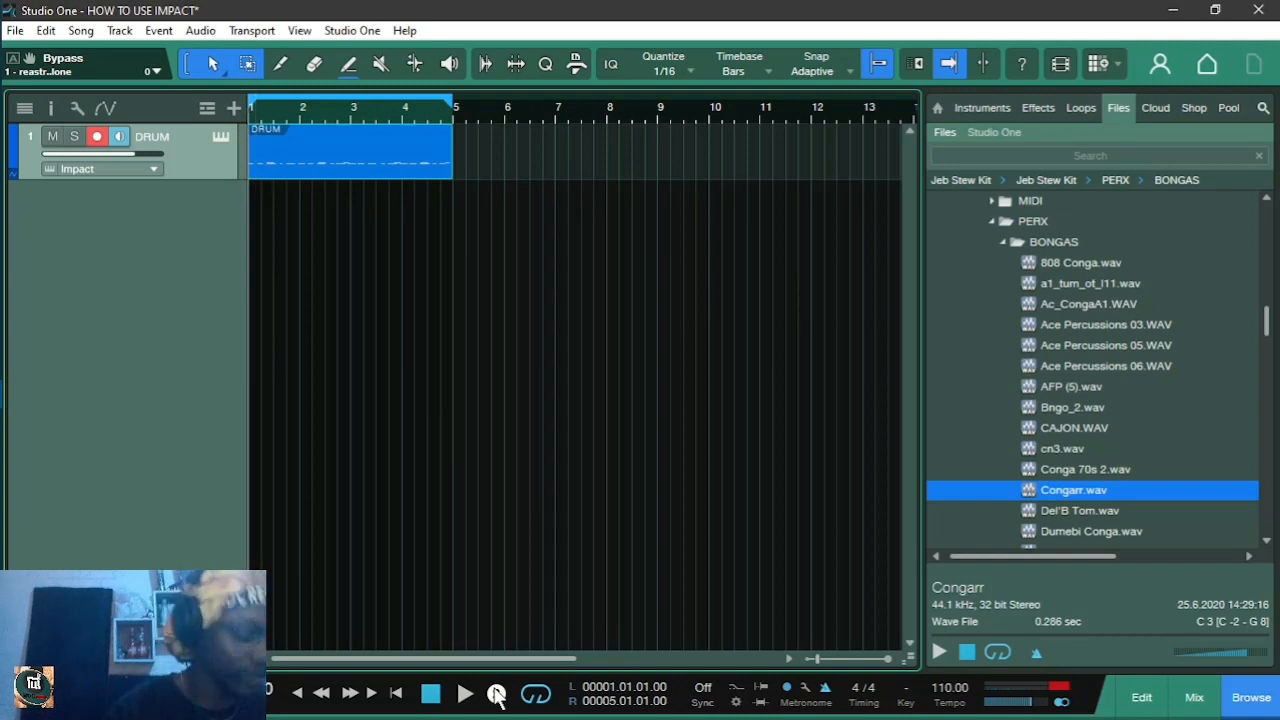
pyautogui.click(496, 694)
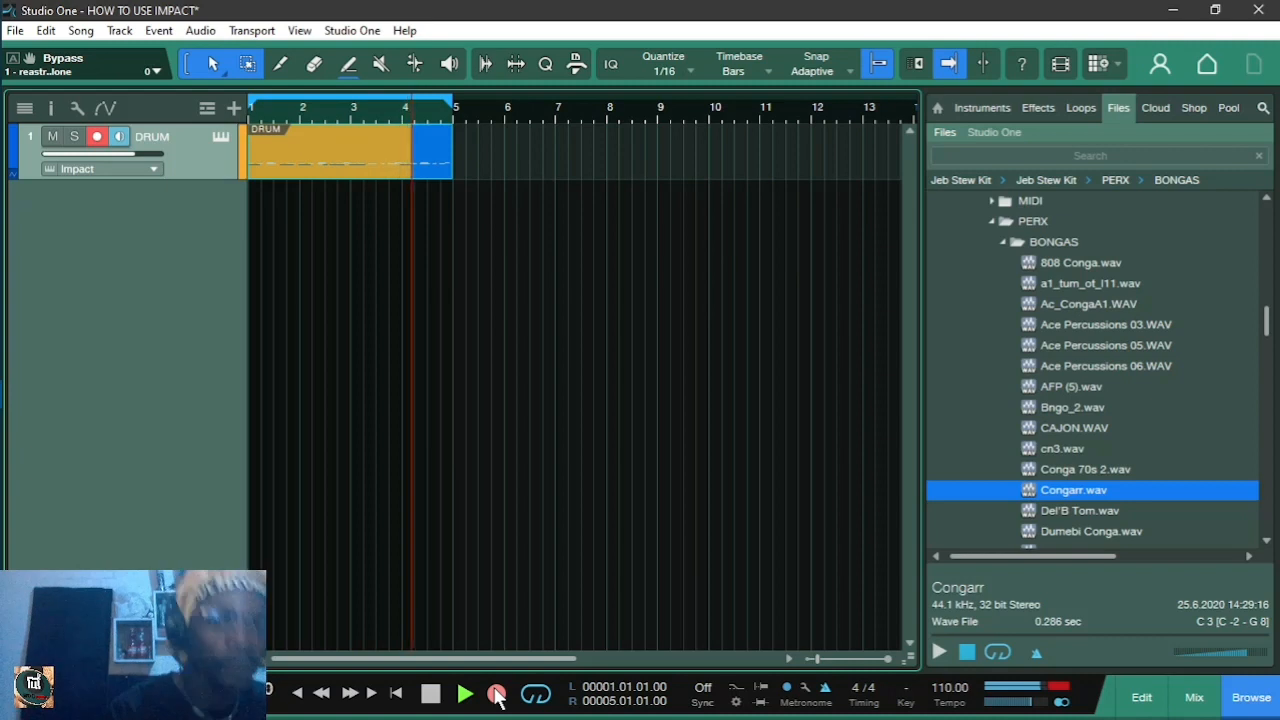
pyautogui.click(497, 697)
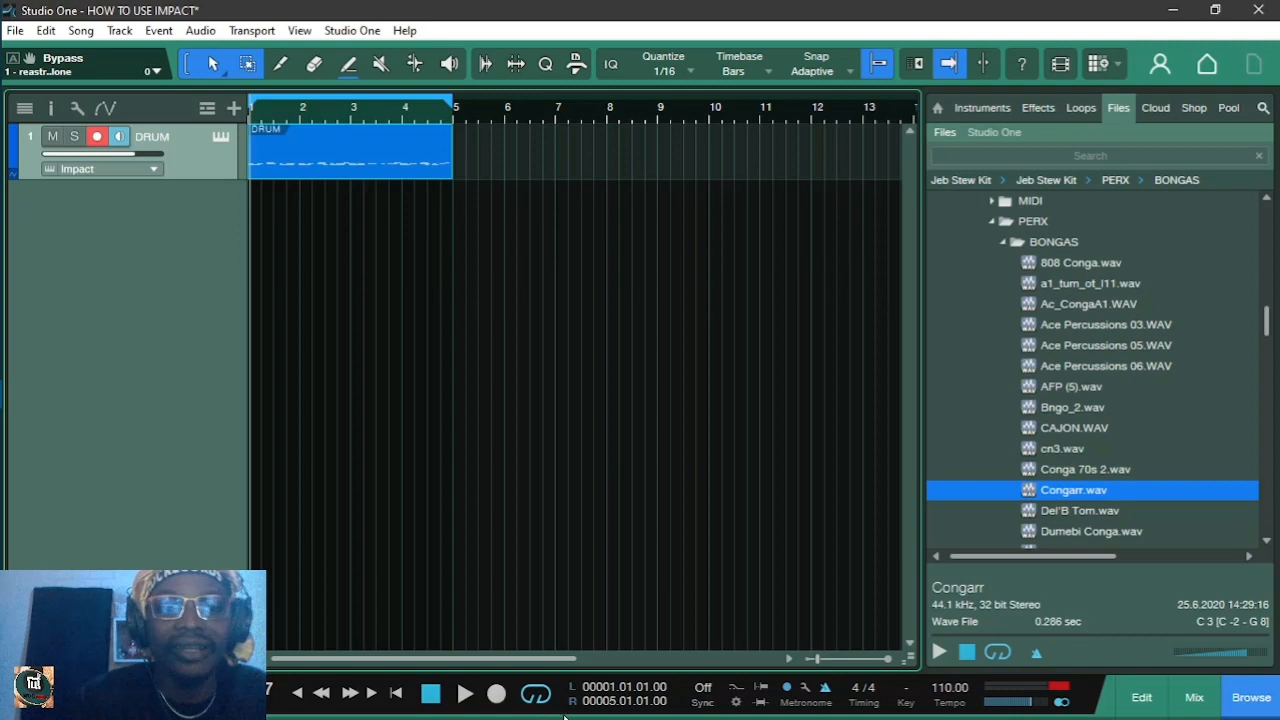
# Open the DRUM part in the note editor and look through its piano, drum and score views
pyautogui.doubleClick(341, 158)
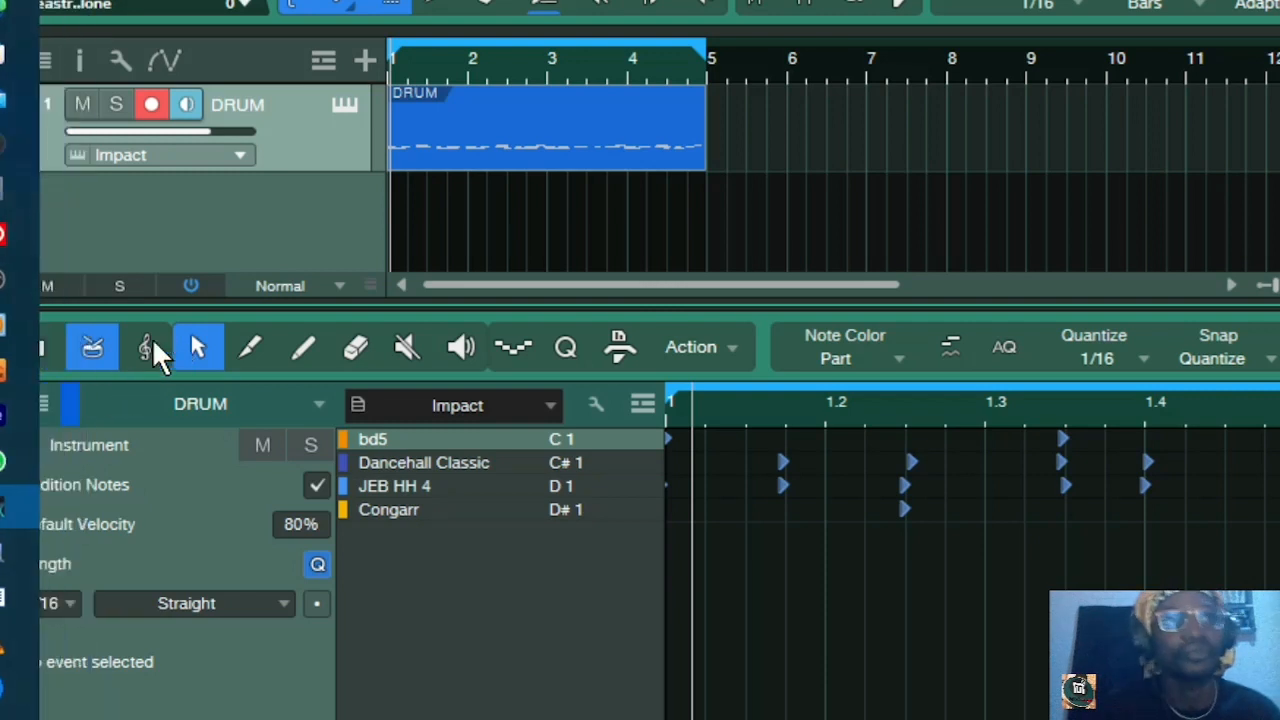
pyautogui.click(40, 348)
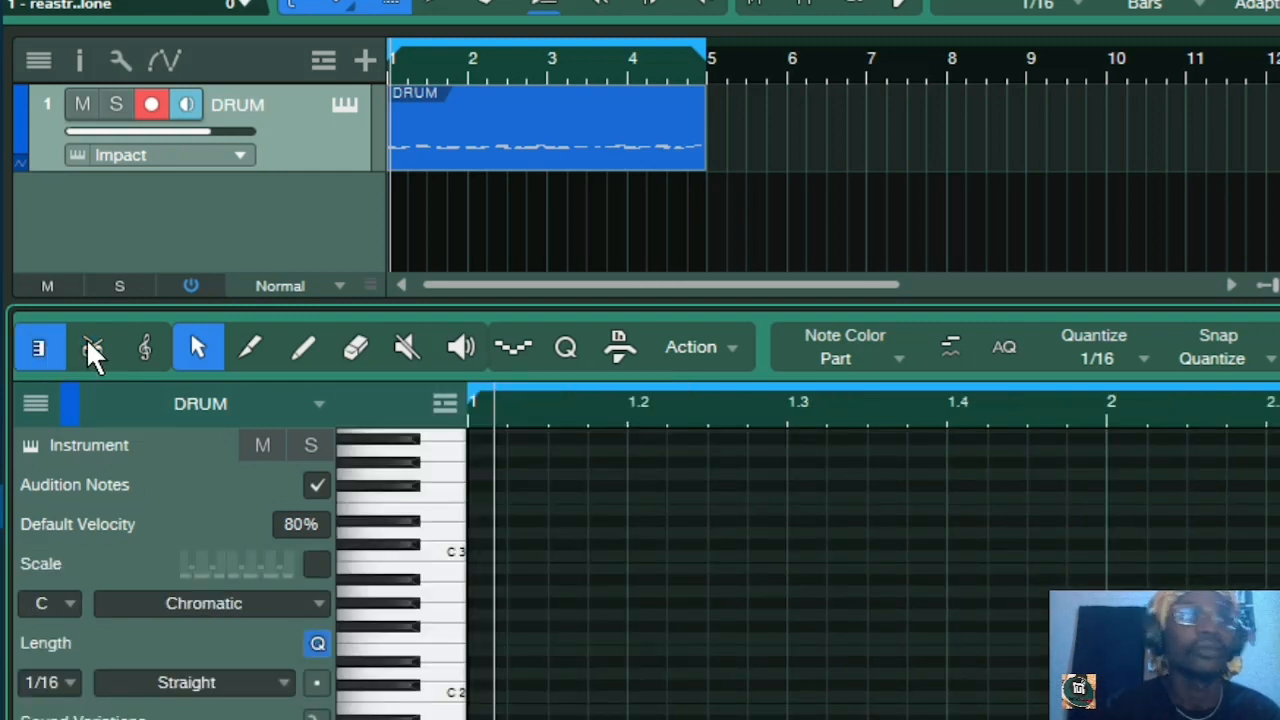
pyautogui.click(90, 350)
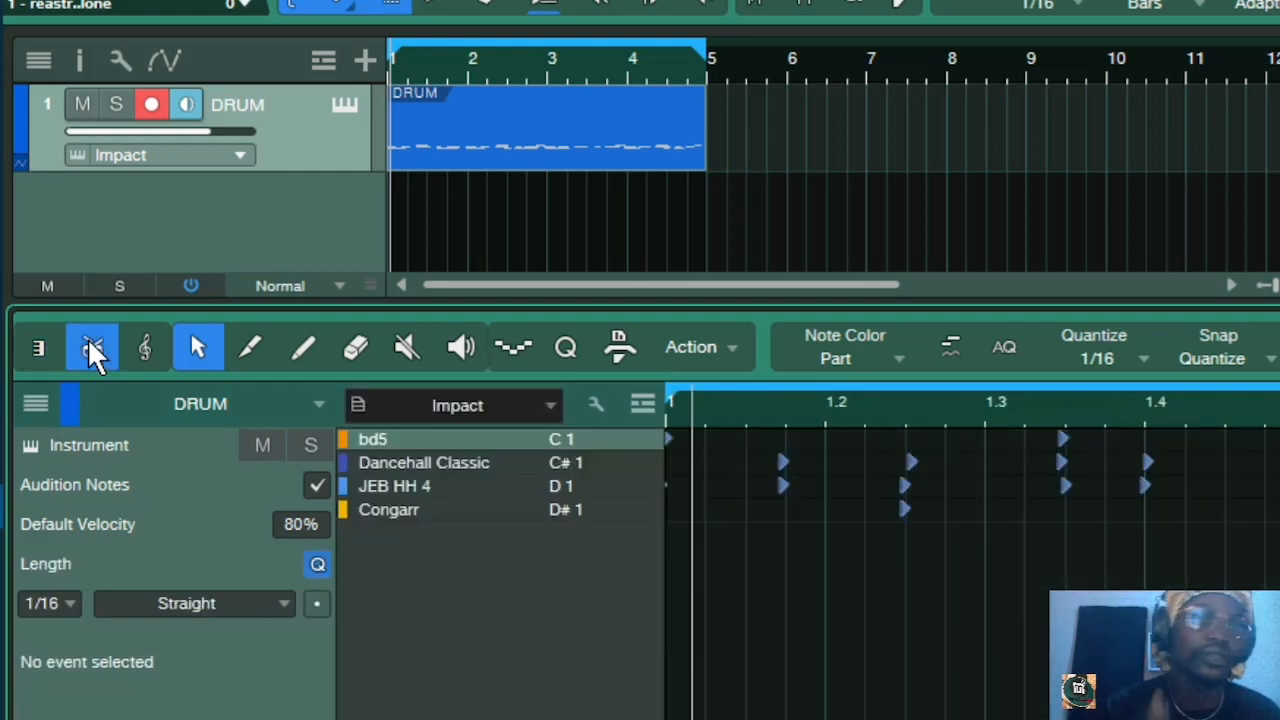
pyautogui.click(140, 345)
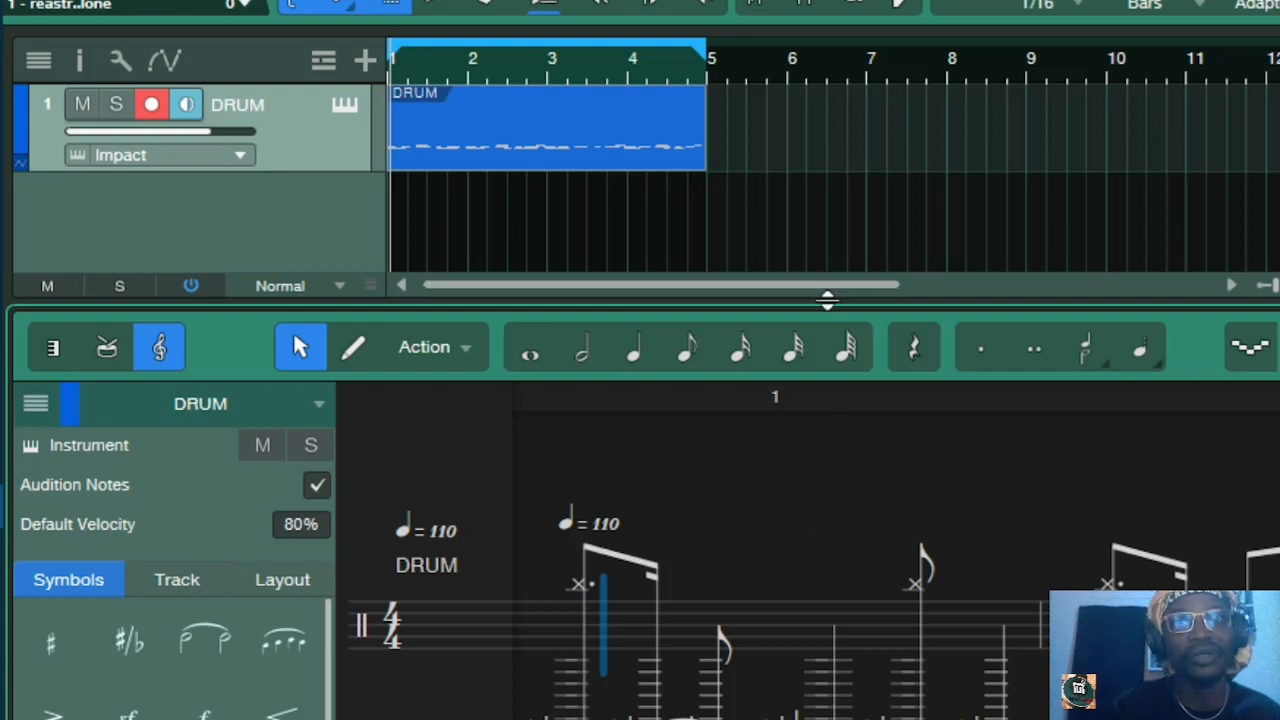
# Enlarge the note editor upward over the arrangement, and display the DRUM part in the piano view
pyautogui.click(840, 190)
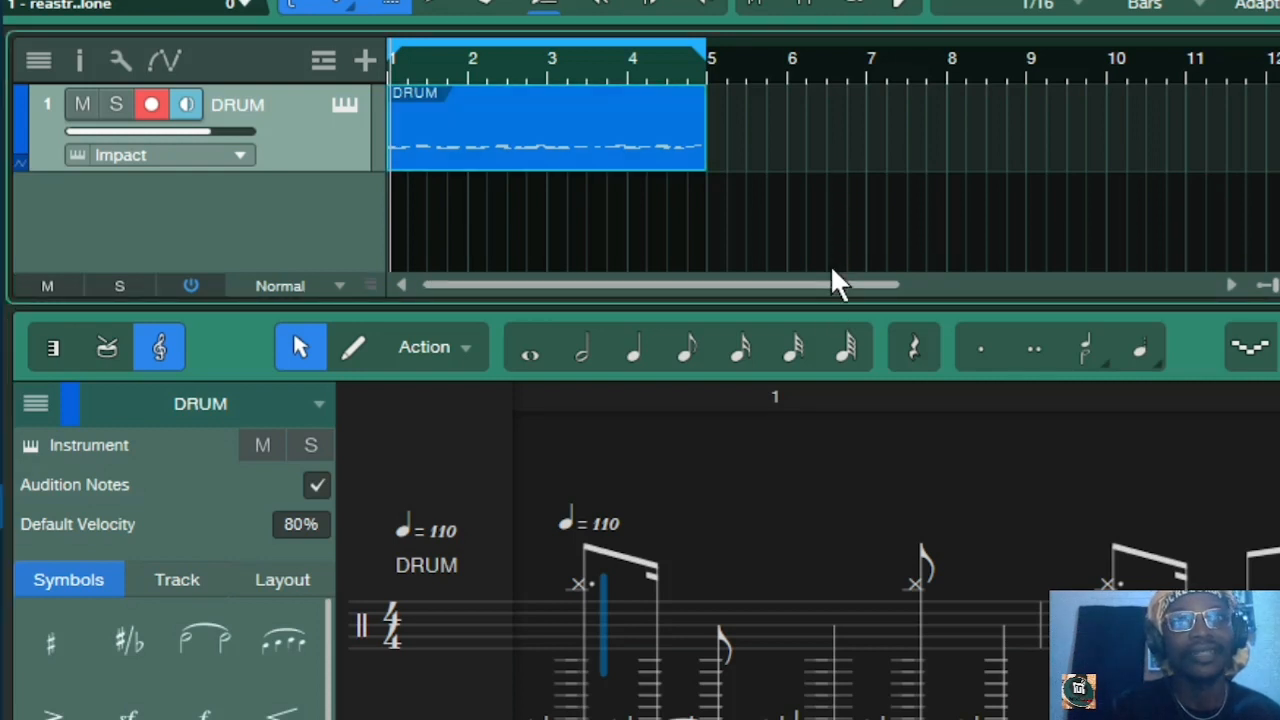
pyautogui.moveTo(823, 298); pyautogui.dragTo(846, 114)
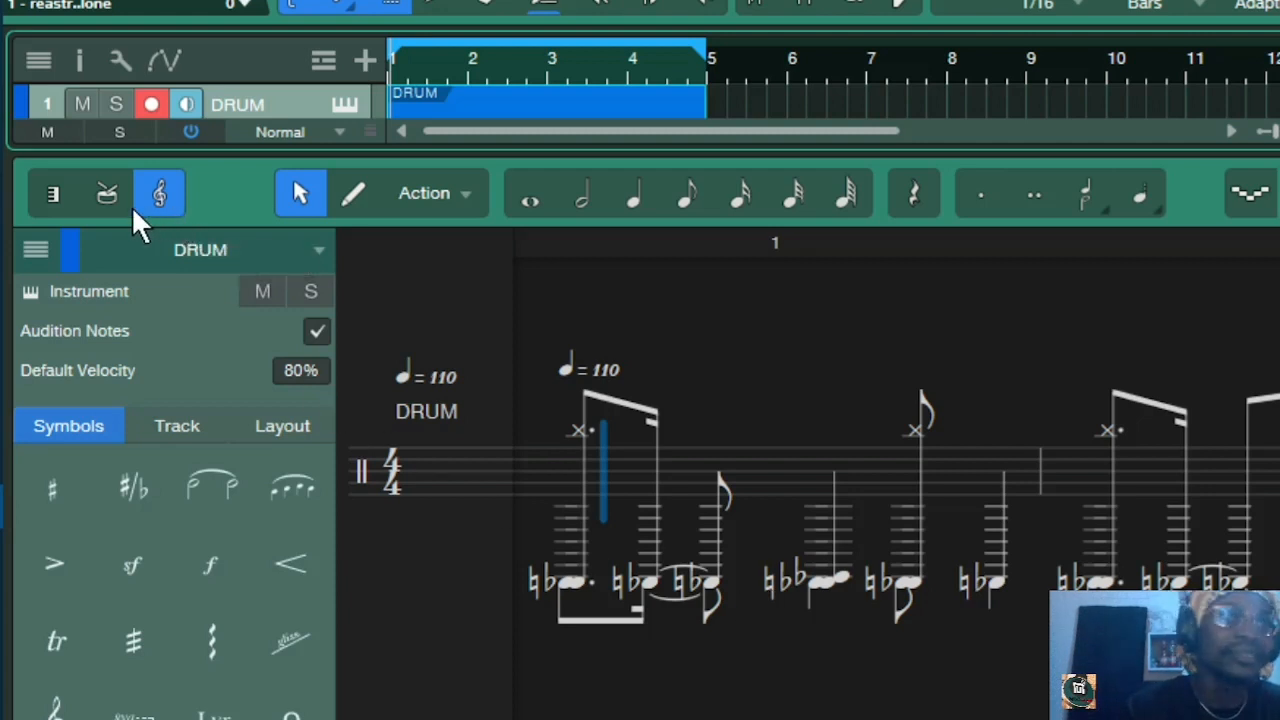
pyautogui.click(48, 190)
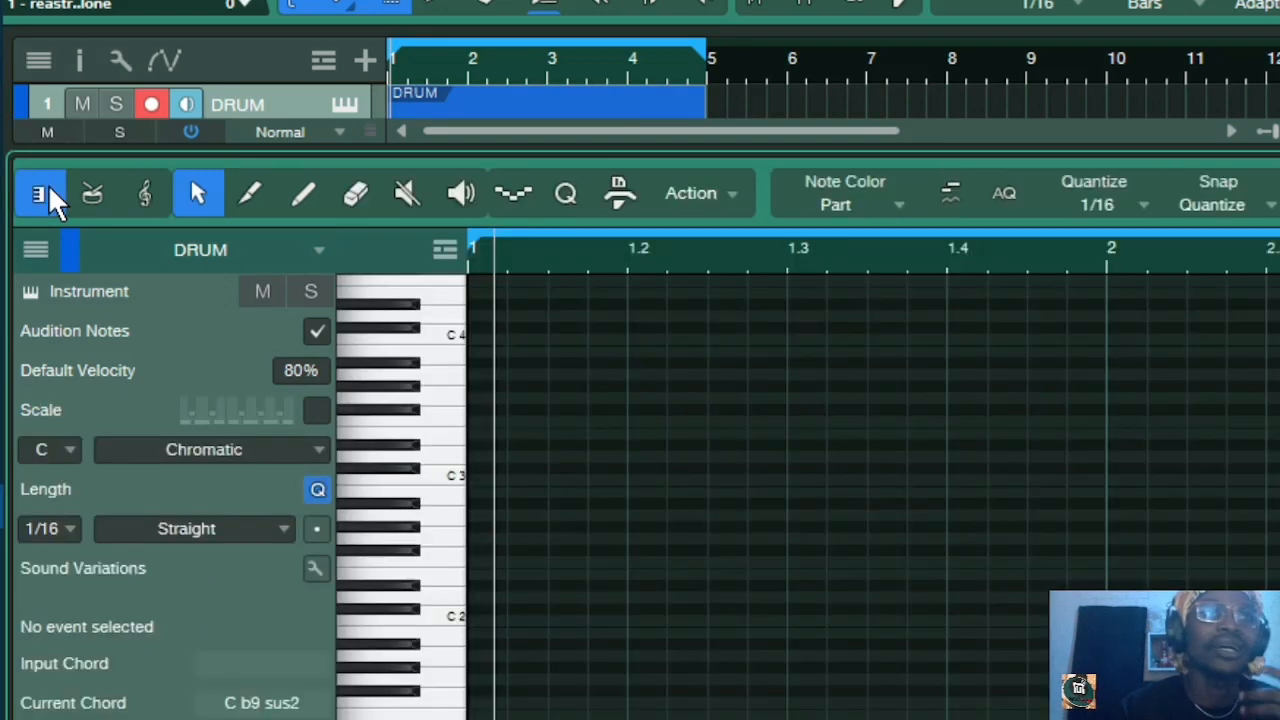
# Remove the bd5 notes on C 1 from the DRUM part
pyautogui.scroll(-2, 729, 616)
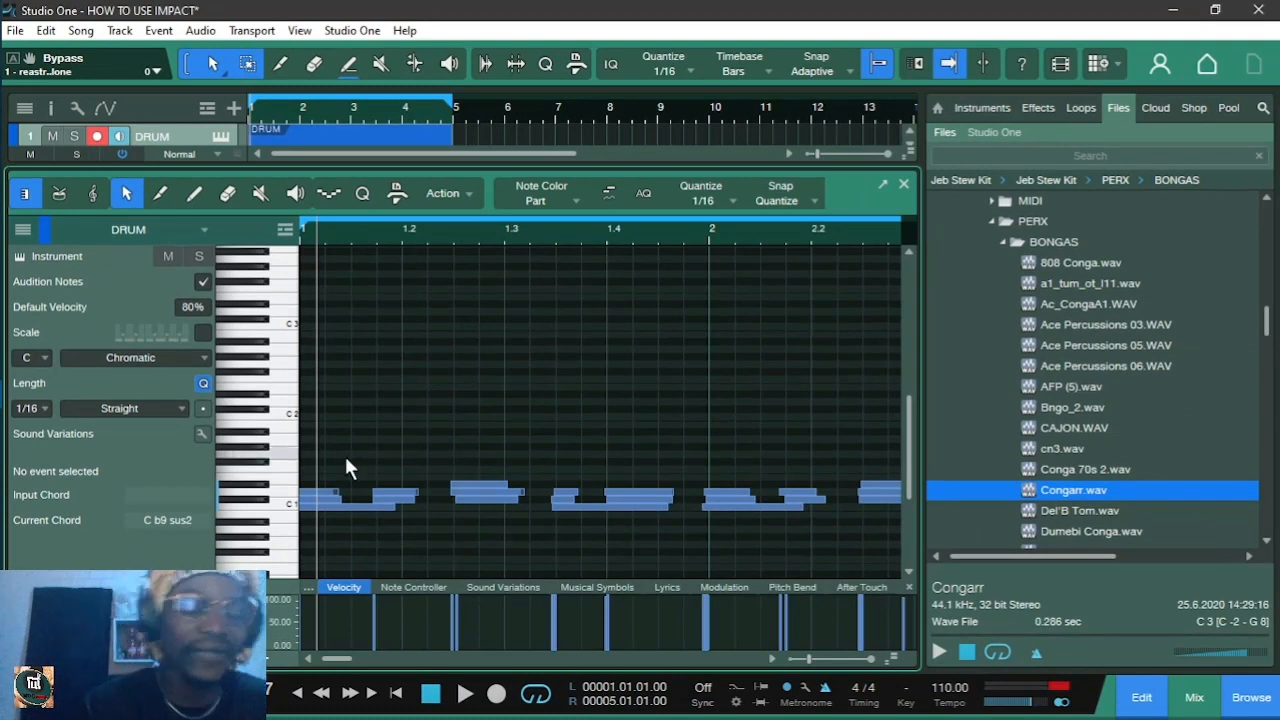
pyautogui.press('w')
pyautogui.press('w')
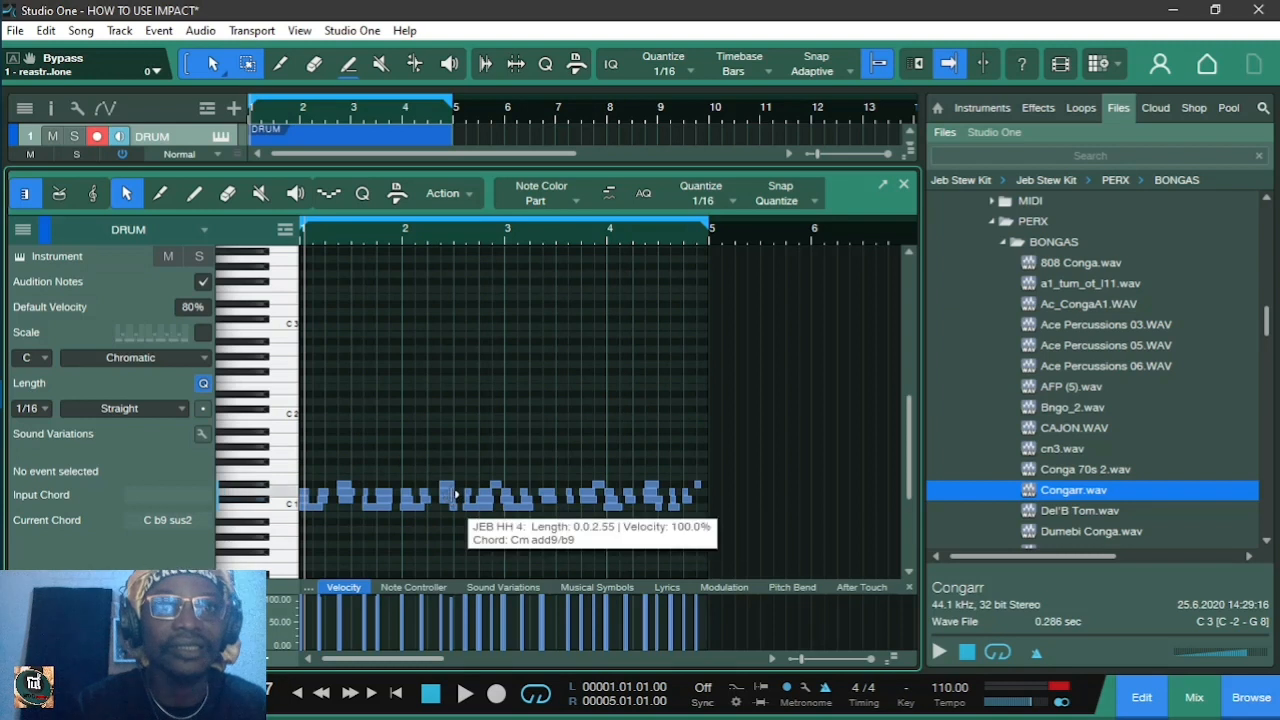
pyautogui.hotkey('shift', 'e')
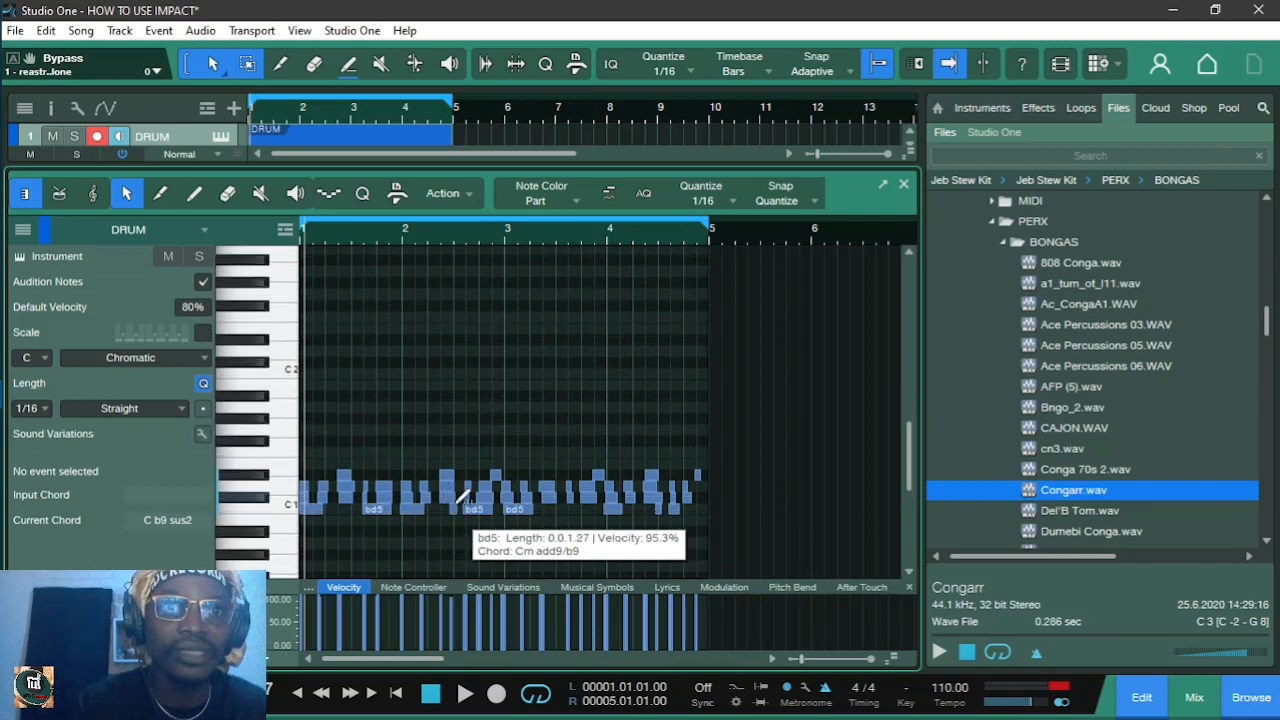
pyautogui.click(446, 476)
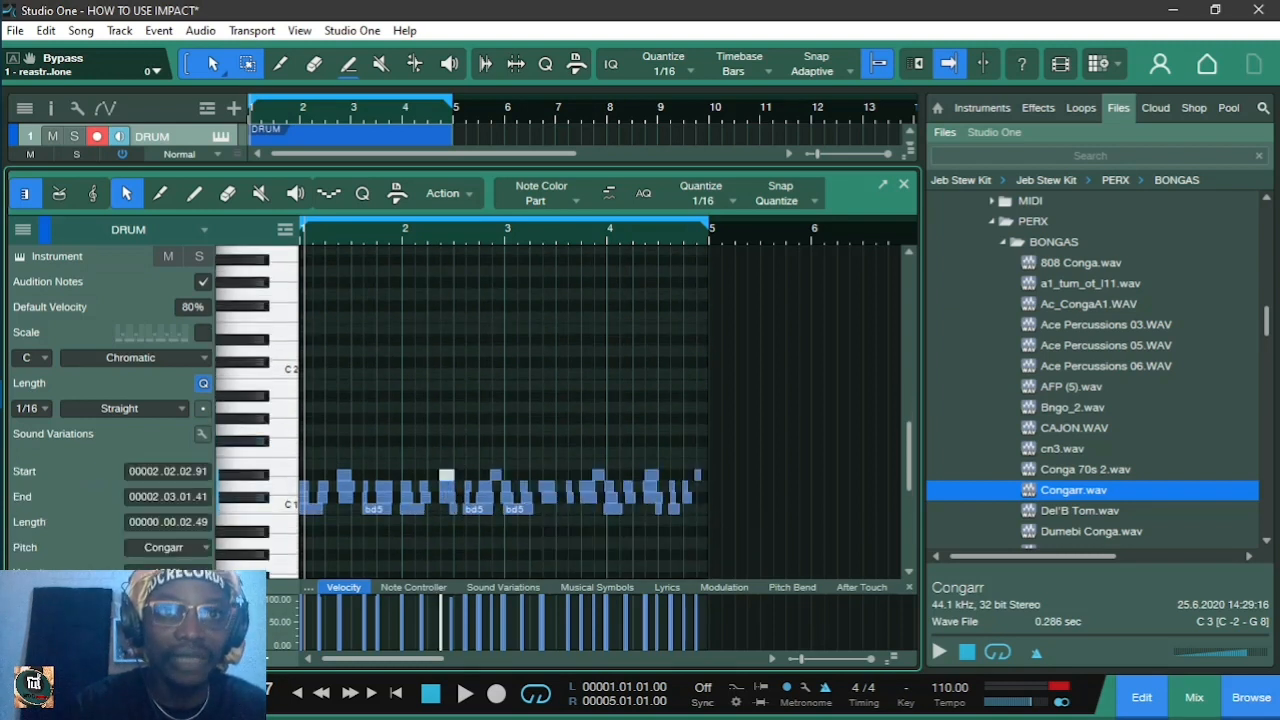
pyautogui.click(659, 567)
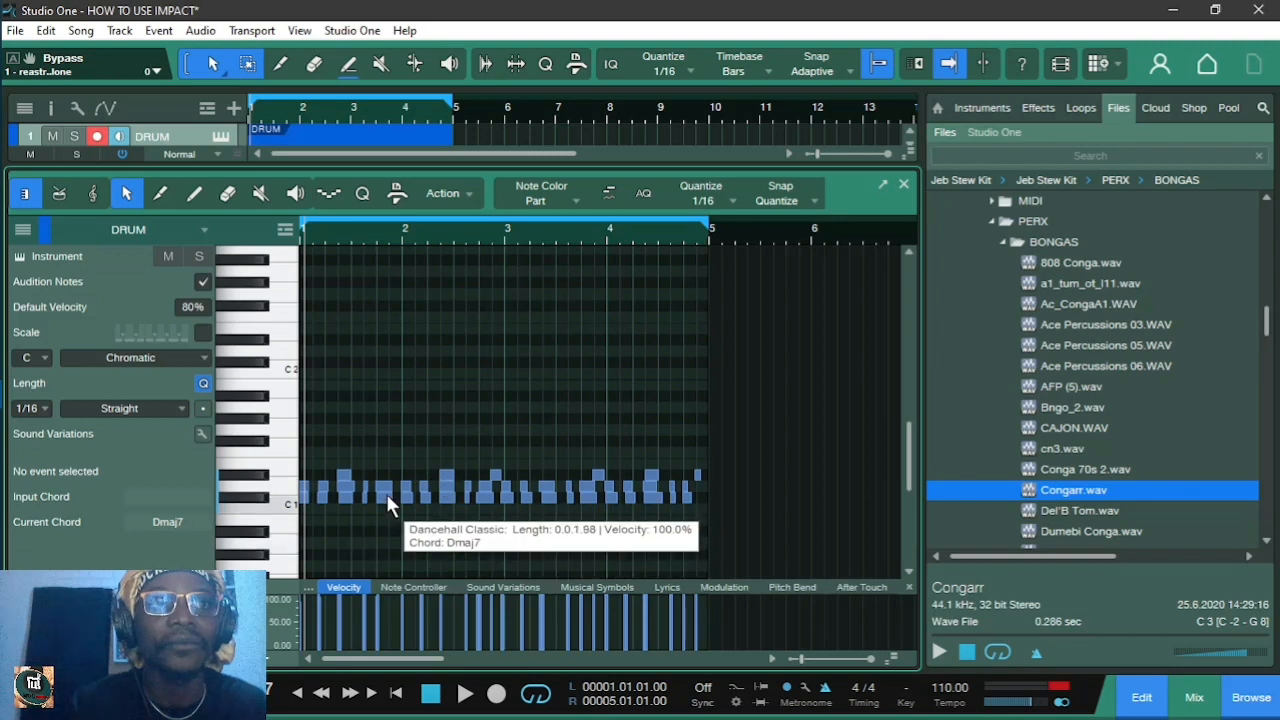
# Examine the remaining DRUM notes up close and across the whole part, and undo and redo the last Congarr layer
pyautogui.scroll(2, 370, 482)
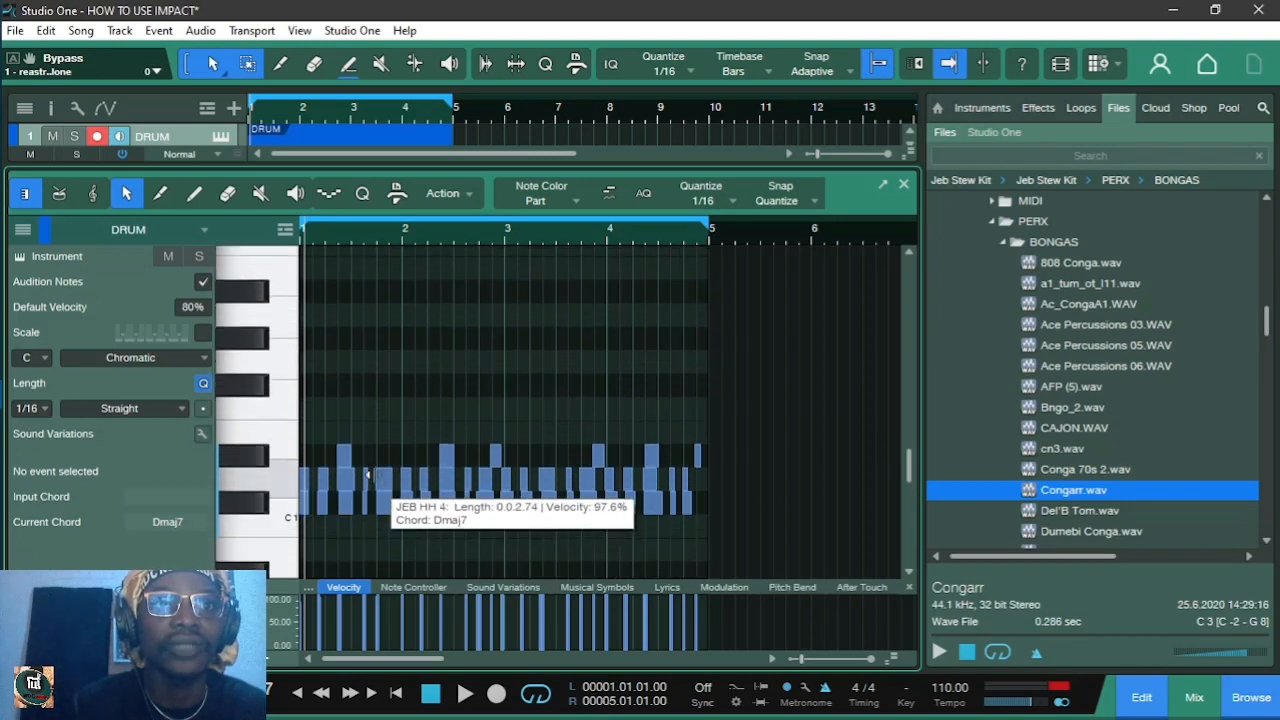
pyautogui.scroll(5, 370, 476)
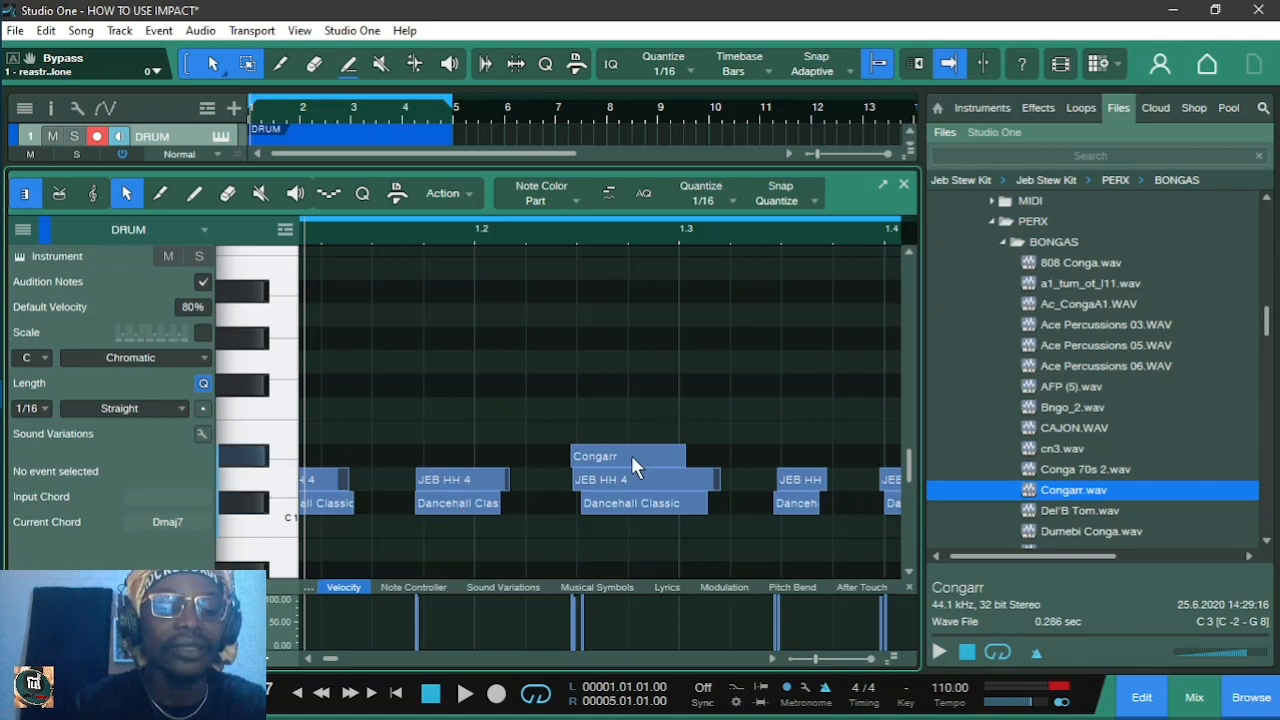
pyautogui.press('w')
pyautogui.press('w')
pyautogui.press('w')
pyautogui.press('w')
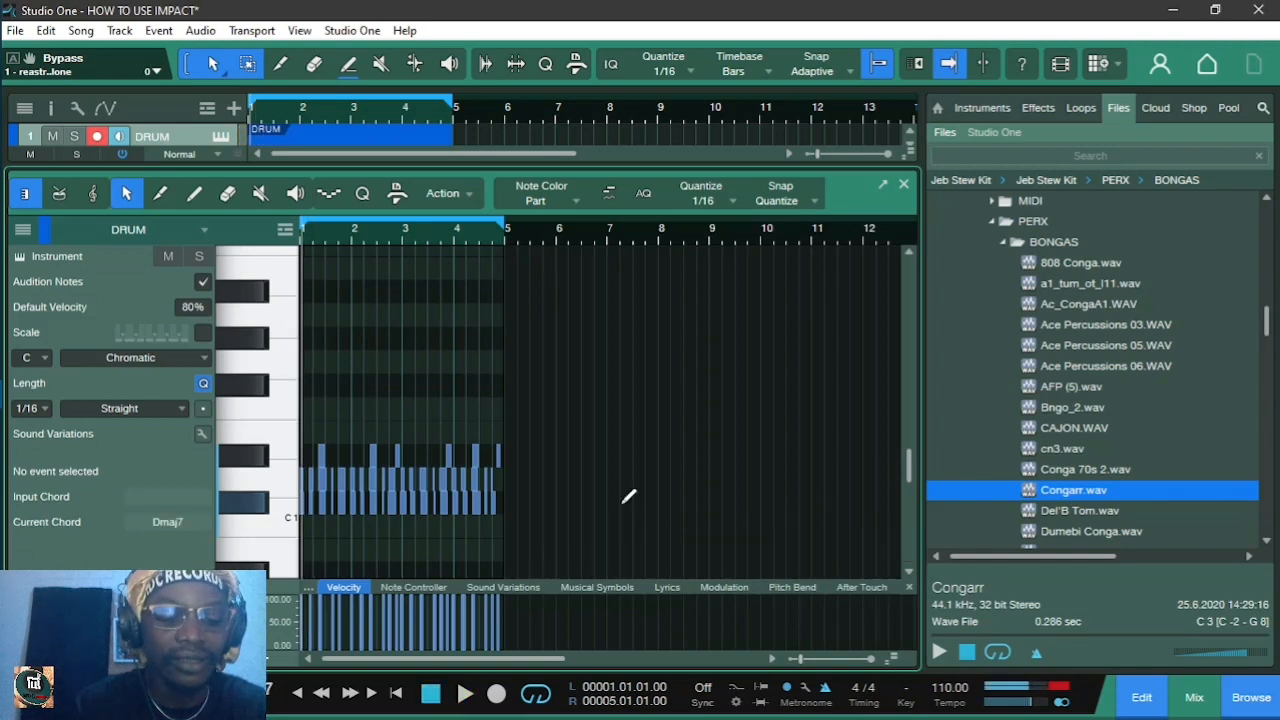
pyautogui.hotkey('ctrl', 'z')
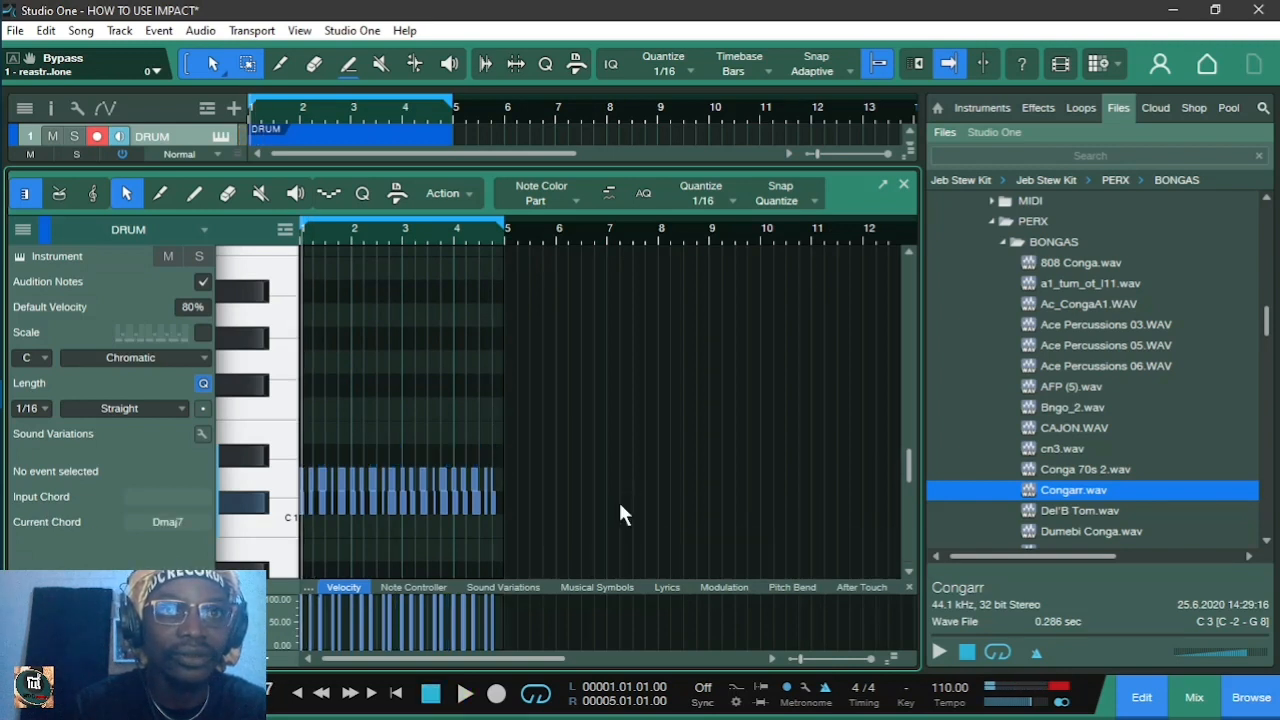
pyautogui.hotkey('ctrl', 'y')
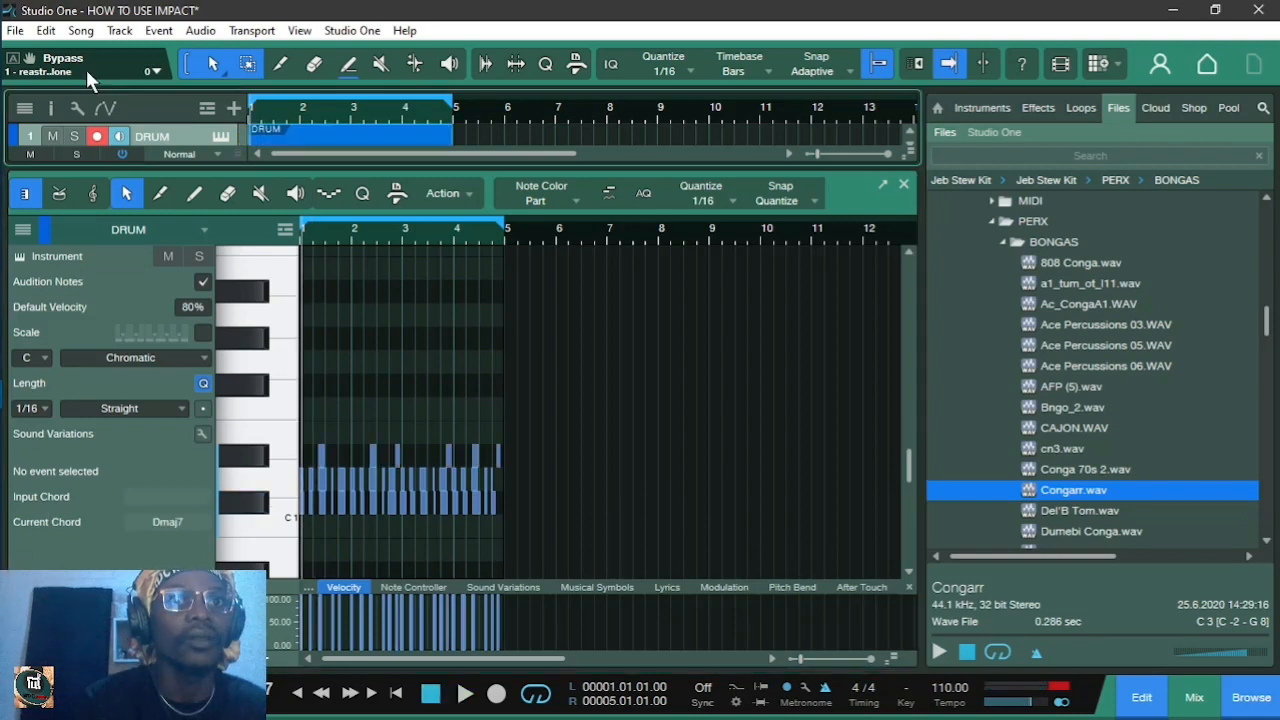
# Record a new layer of bd5 hits onto the DRUM part across the four-bar loop, and play back the result
pyautogui.press('space')
pyautogui.press('space')
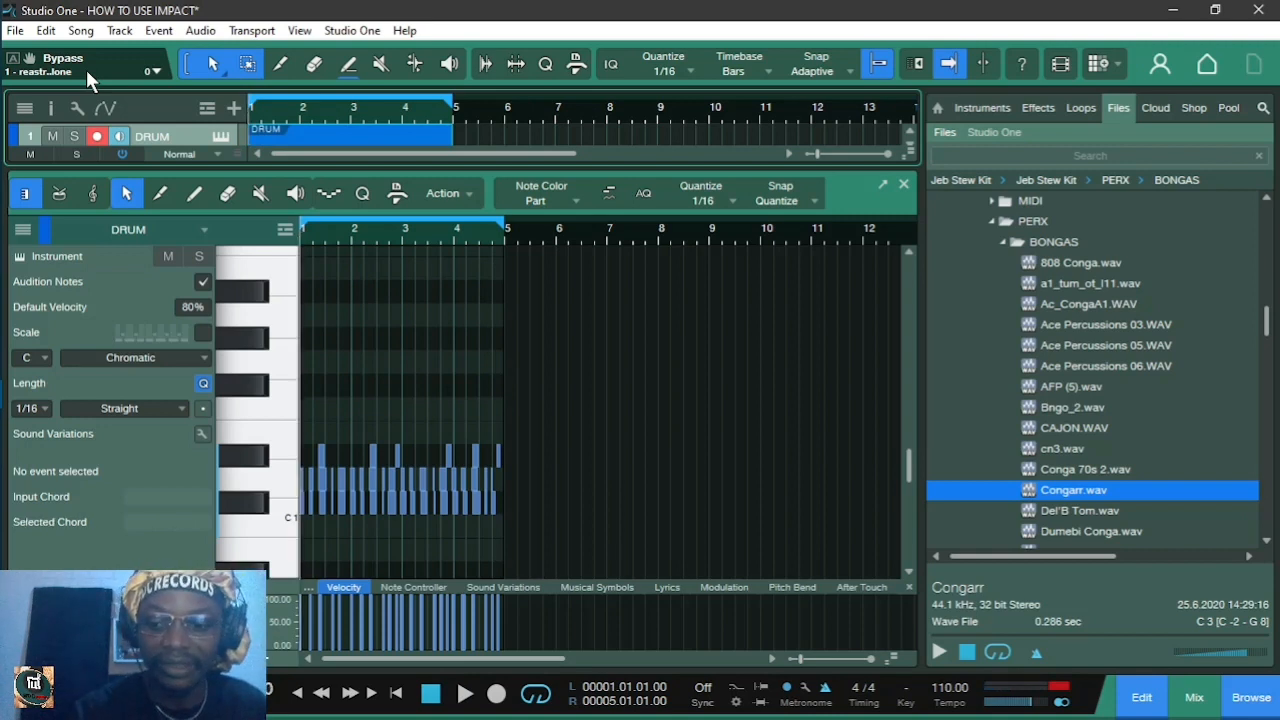
pyautogui.press('KP_Multiply')
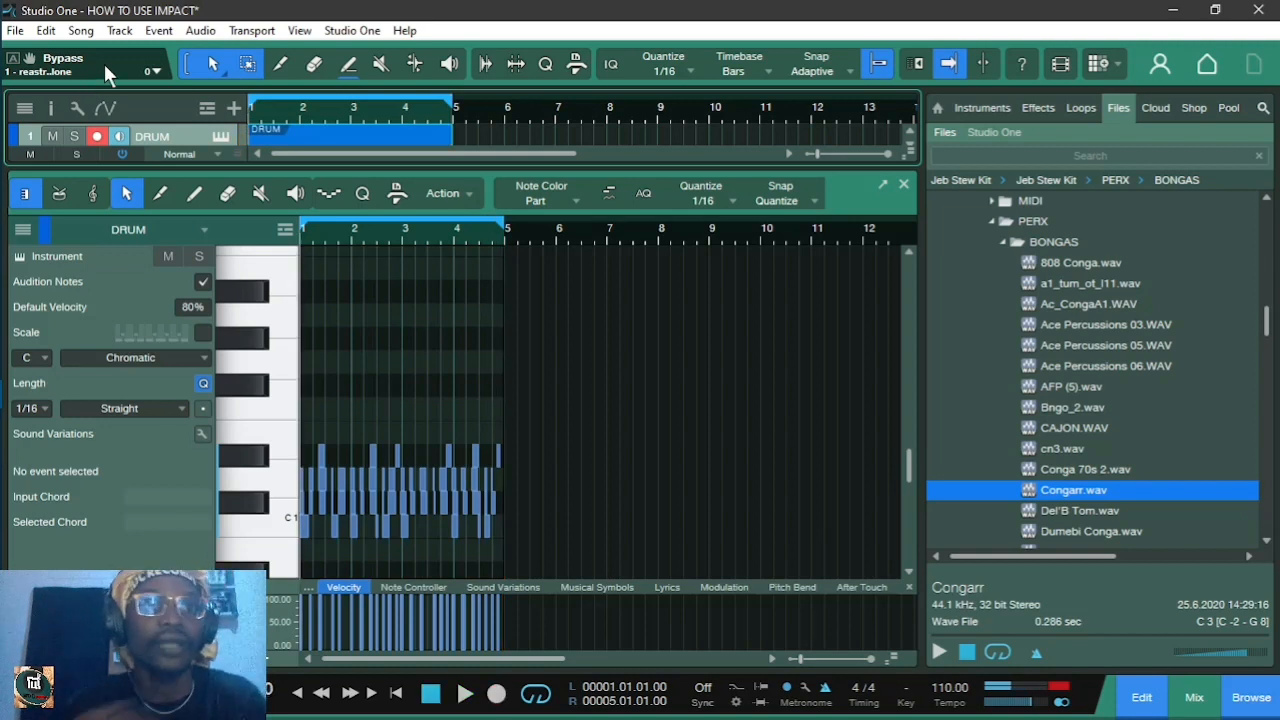
pyautogui.press('space')
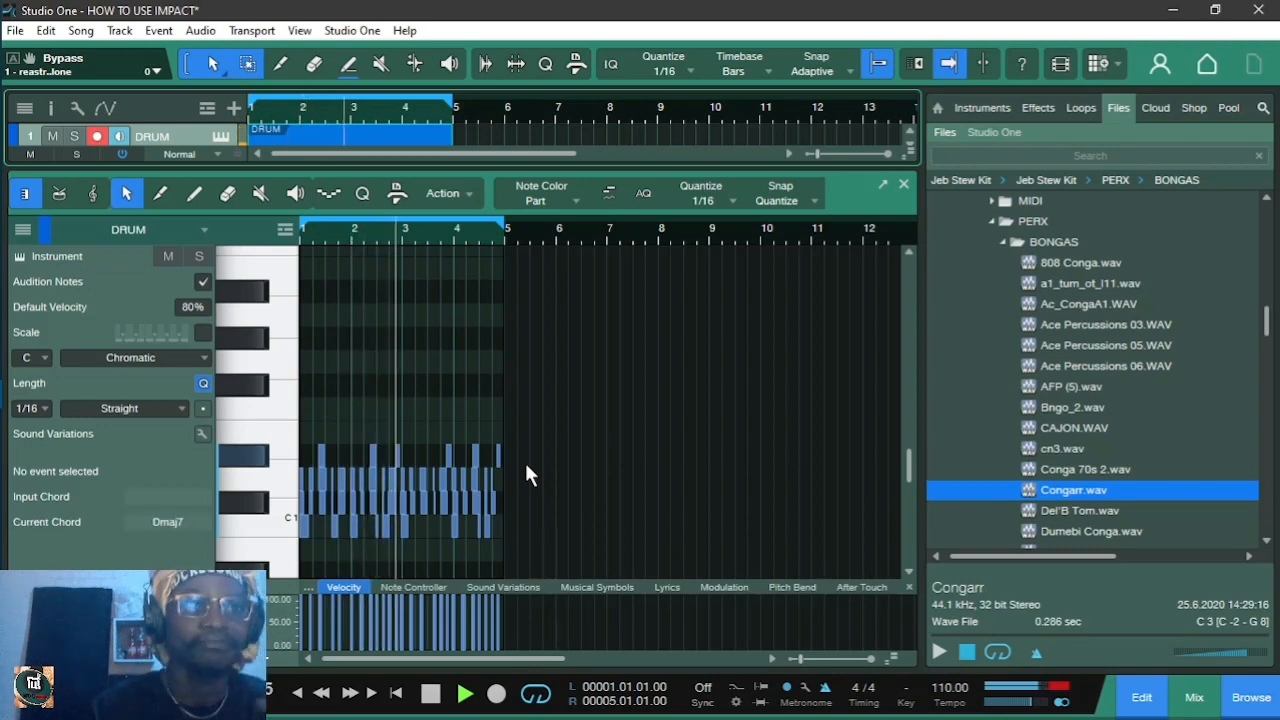
pyautogui.press('space')
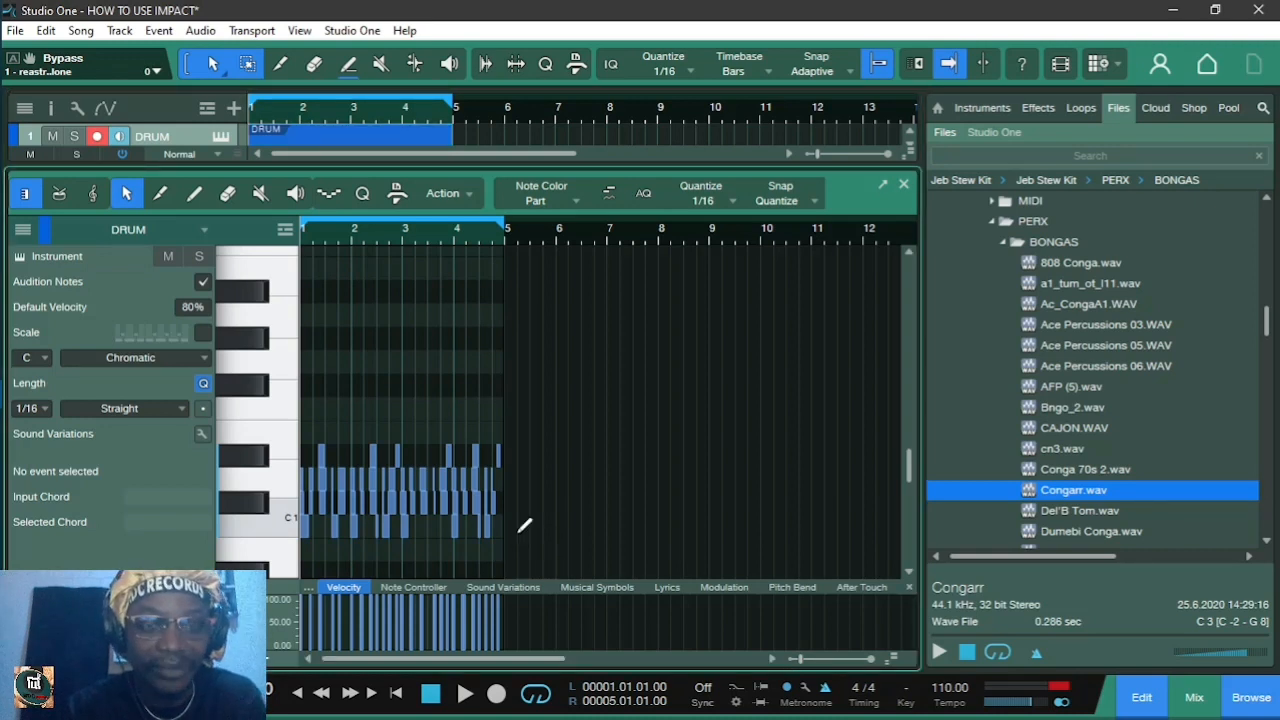
# Quantize all notes of the DRUM part to 1/16 with length quantize turned off, and play back the result
pyautogui.hotkey('ctrl', 'a')
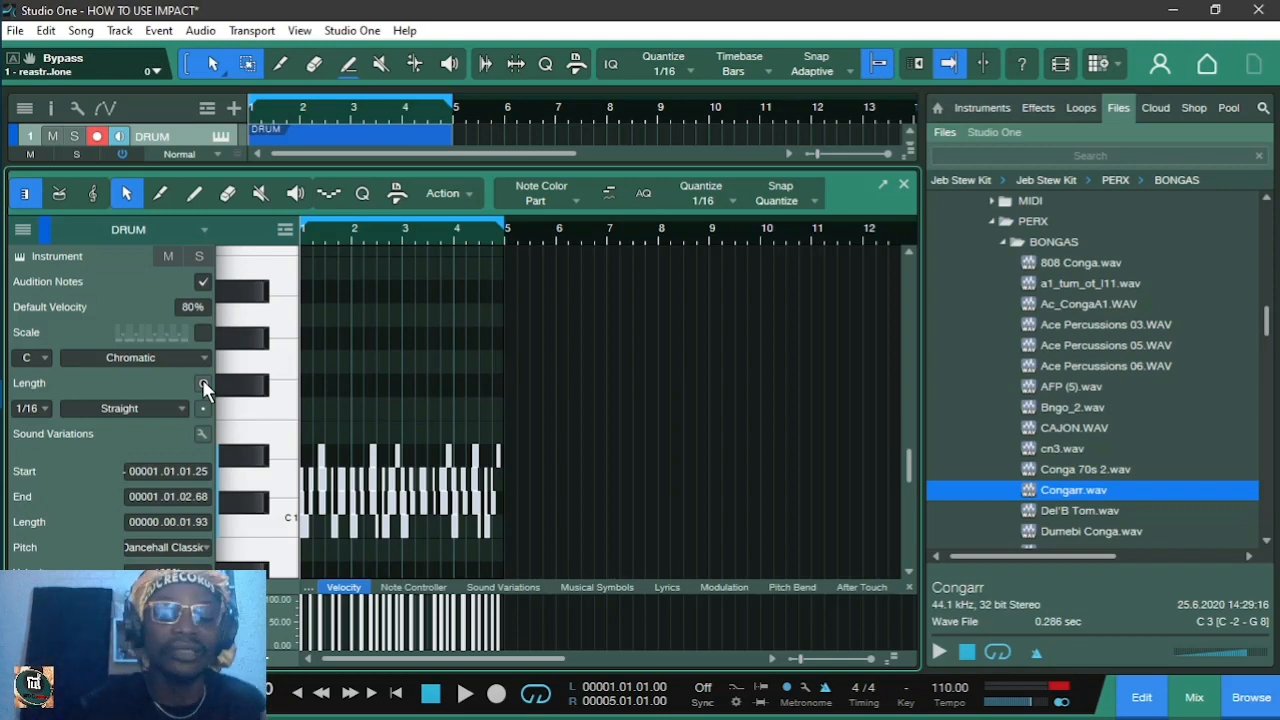
pyautogui.press('space')
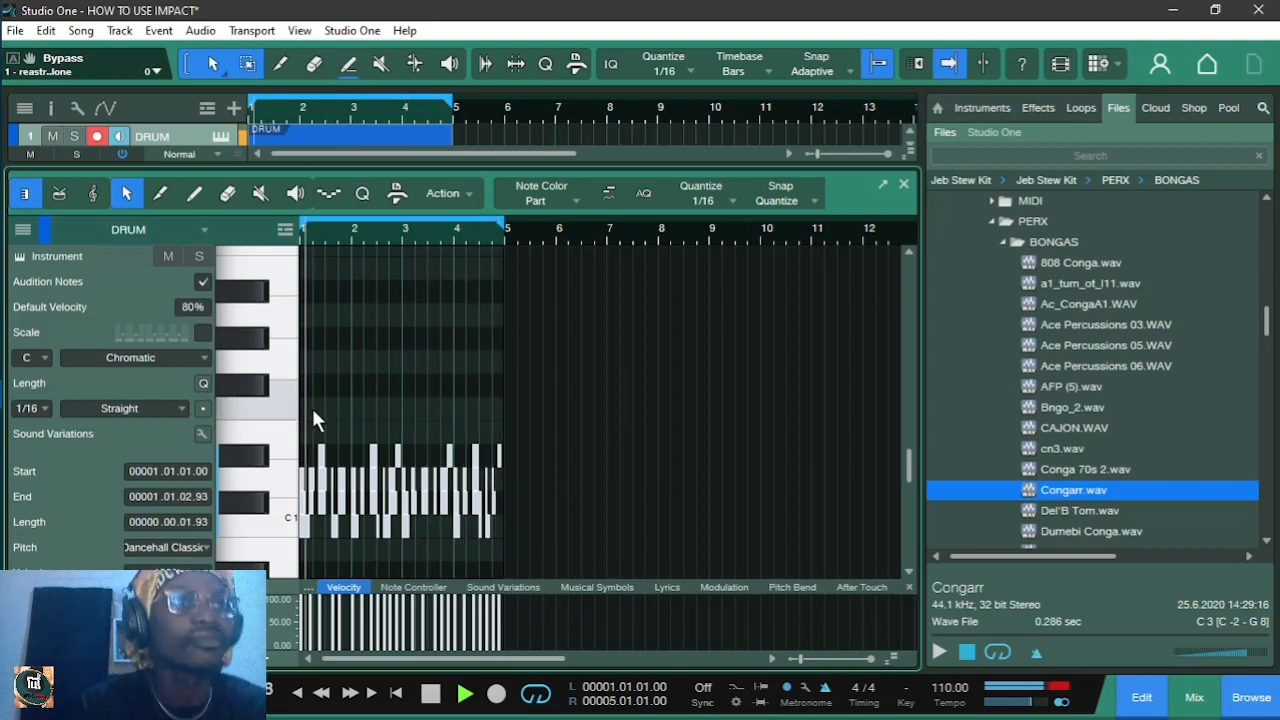
pyautogui.press('space')
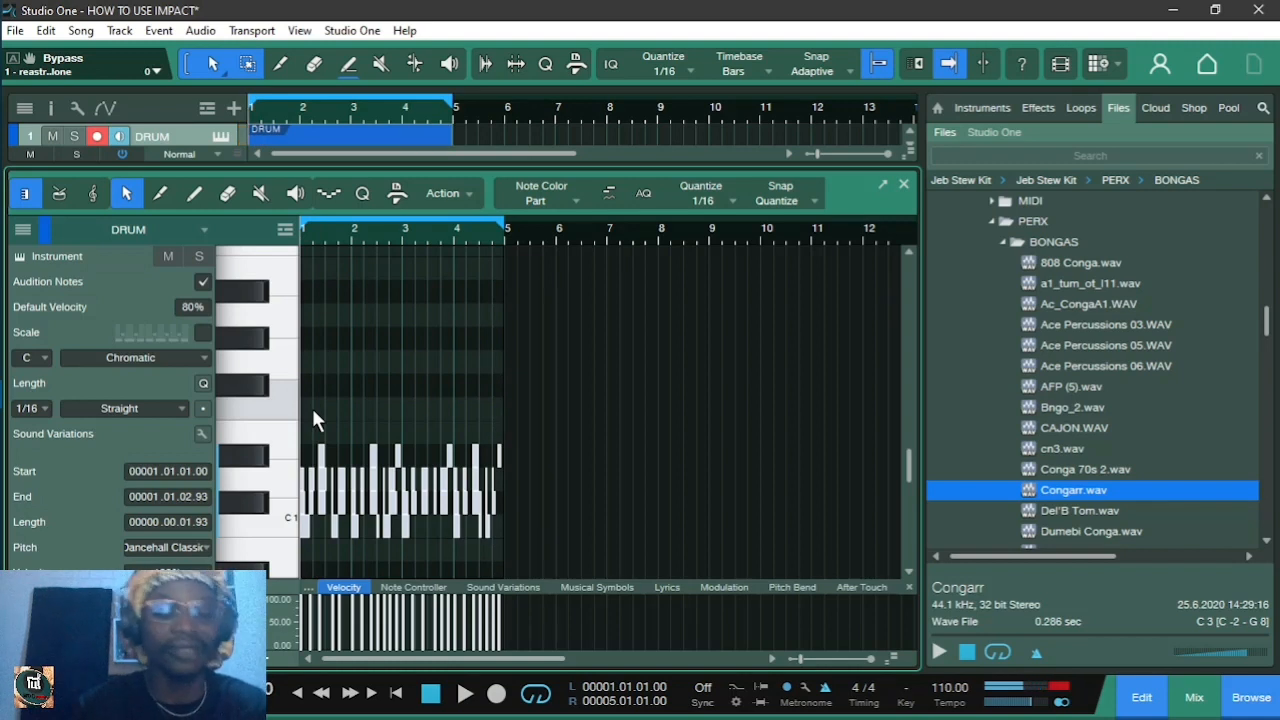
# Deselect the notes and examine the available Quantize values in the note editor, keeping 1/16
pyautogui.press('e')
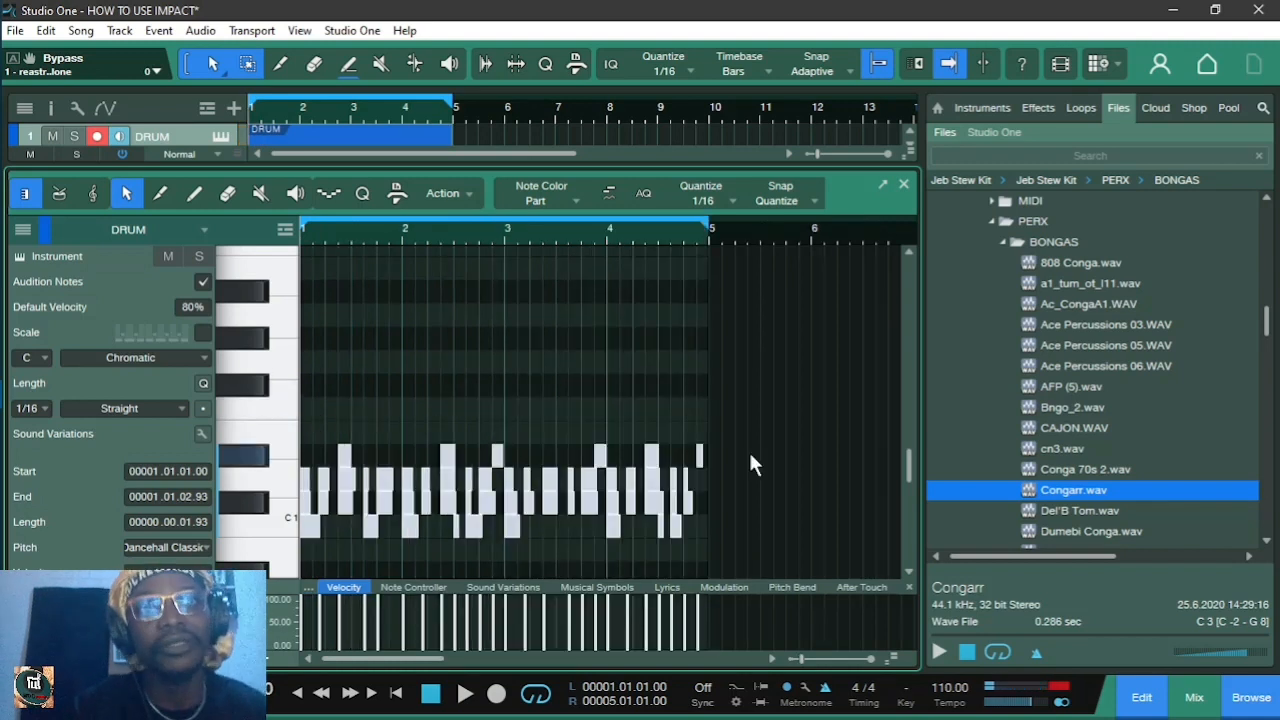
pyautogui.click(777, 463)
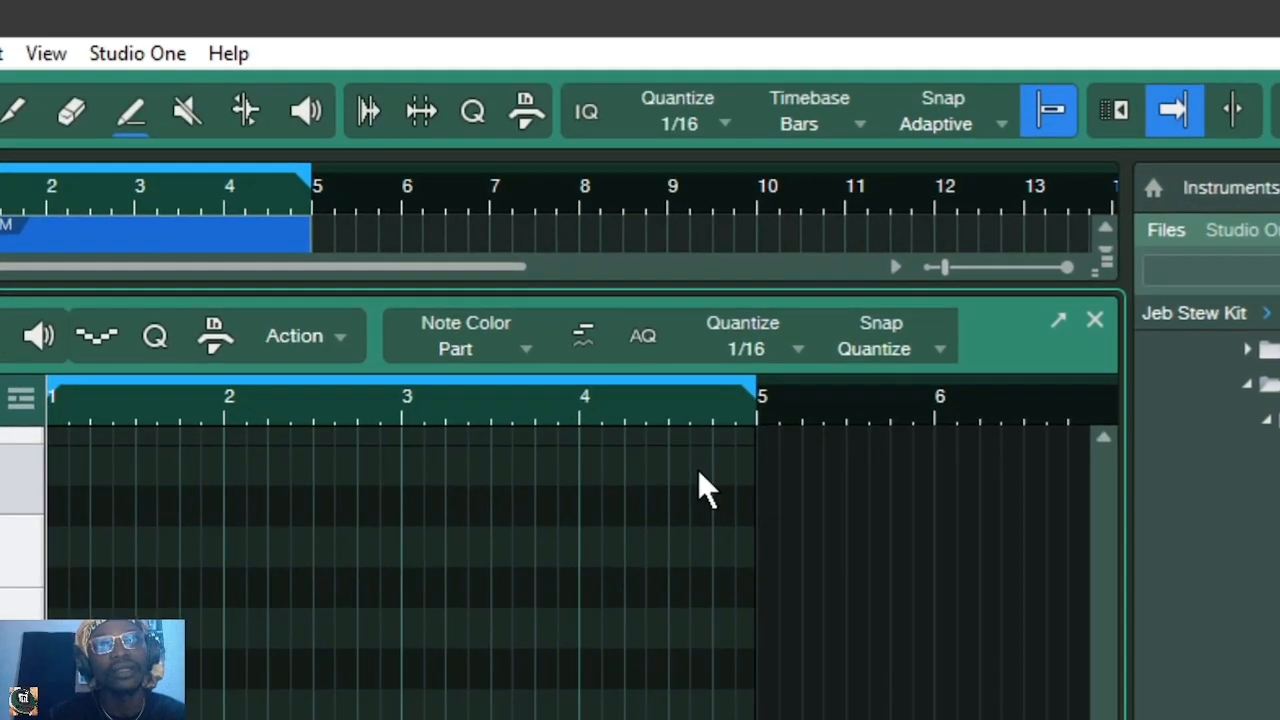
pyautogui.click(797, 342)
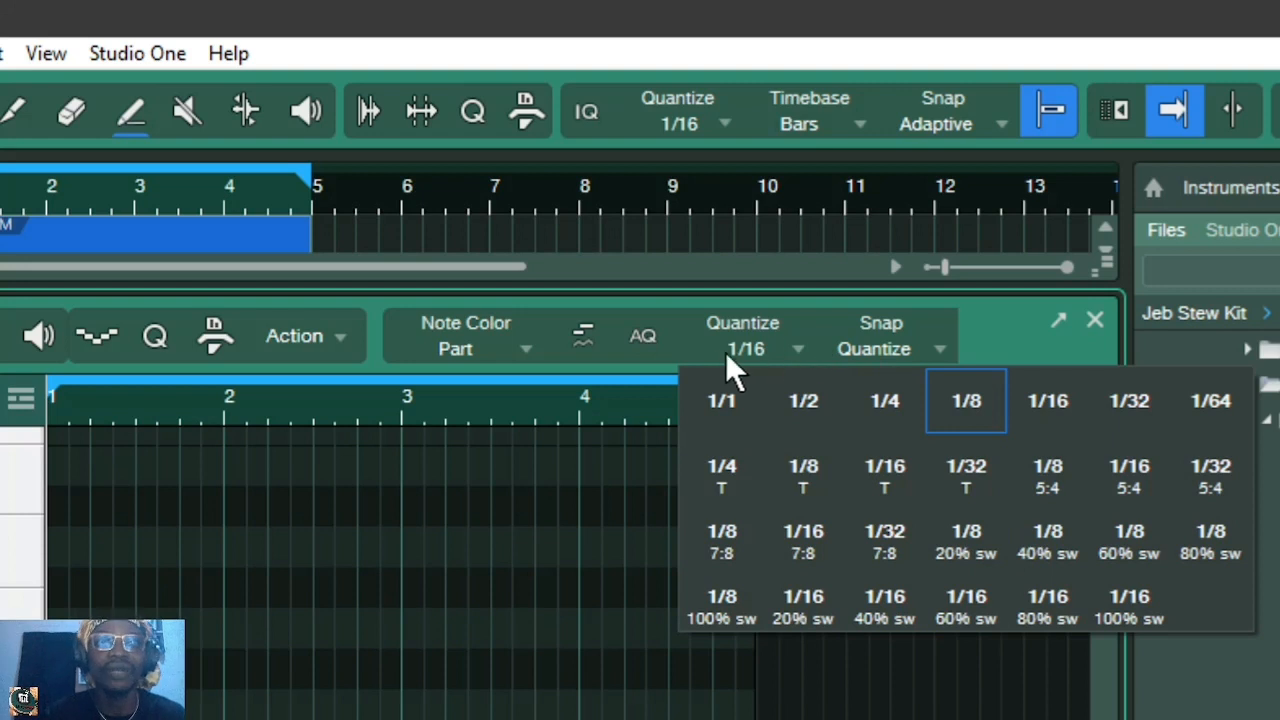
pyautogui.click(693, 339)
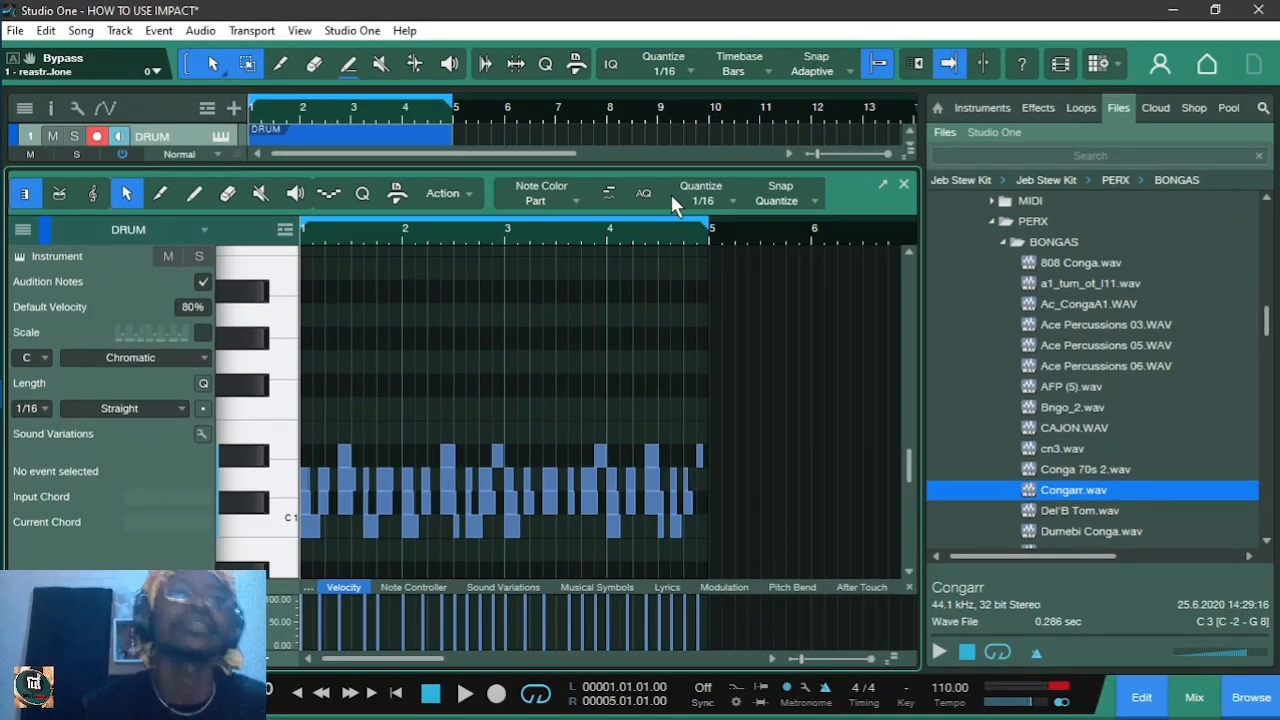
# Select all the Congarr notes in the DRUM part, shift them slightly later off the 1/16 grid, and play back the result
pyautogui.moveTo(740, 422); pyautogui.dragTo(337, 455)
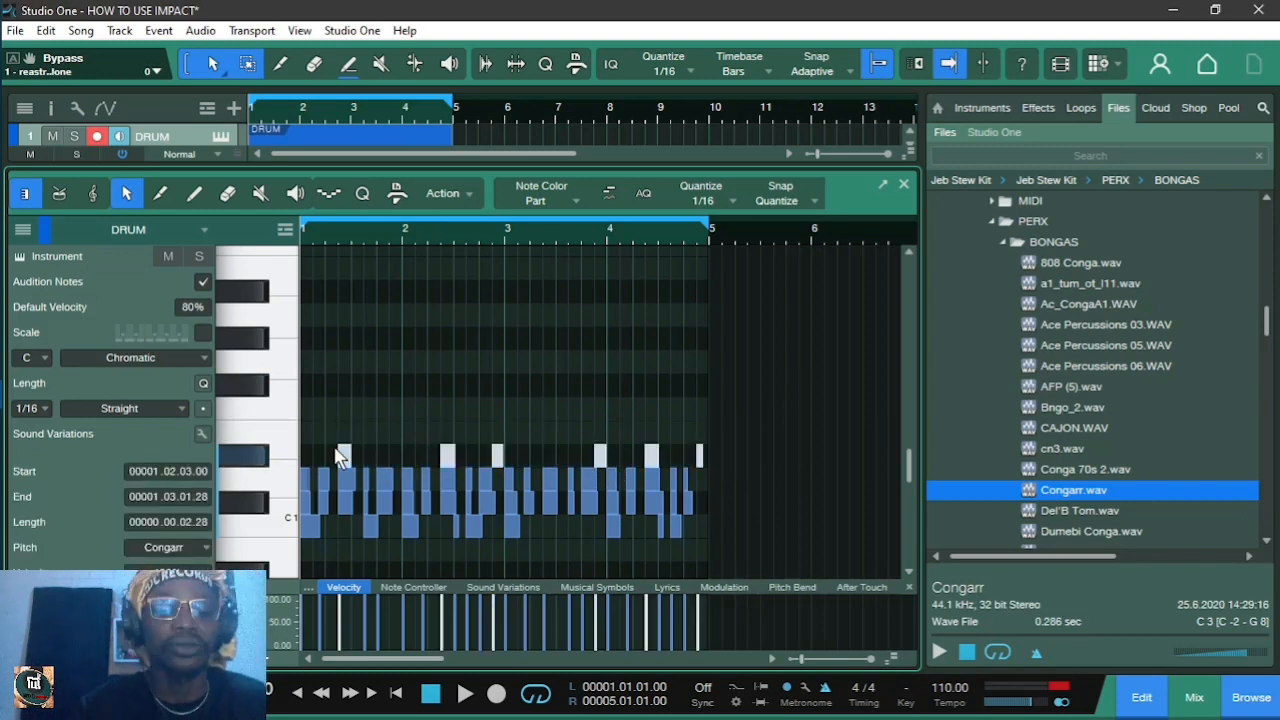
pyautogui.press('e')
pyautogui.press('e')
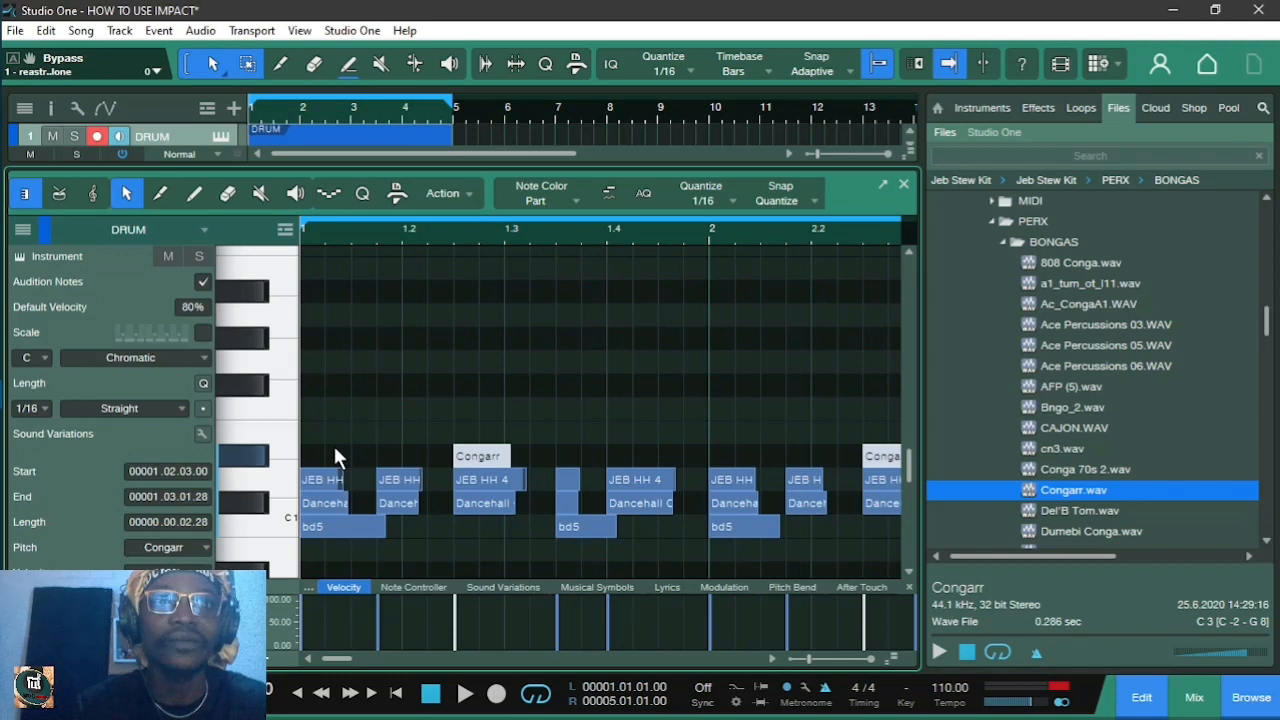
pyautogui.press('e')
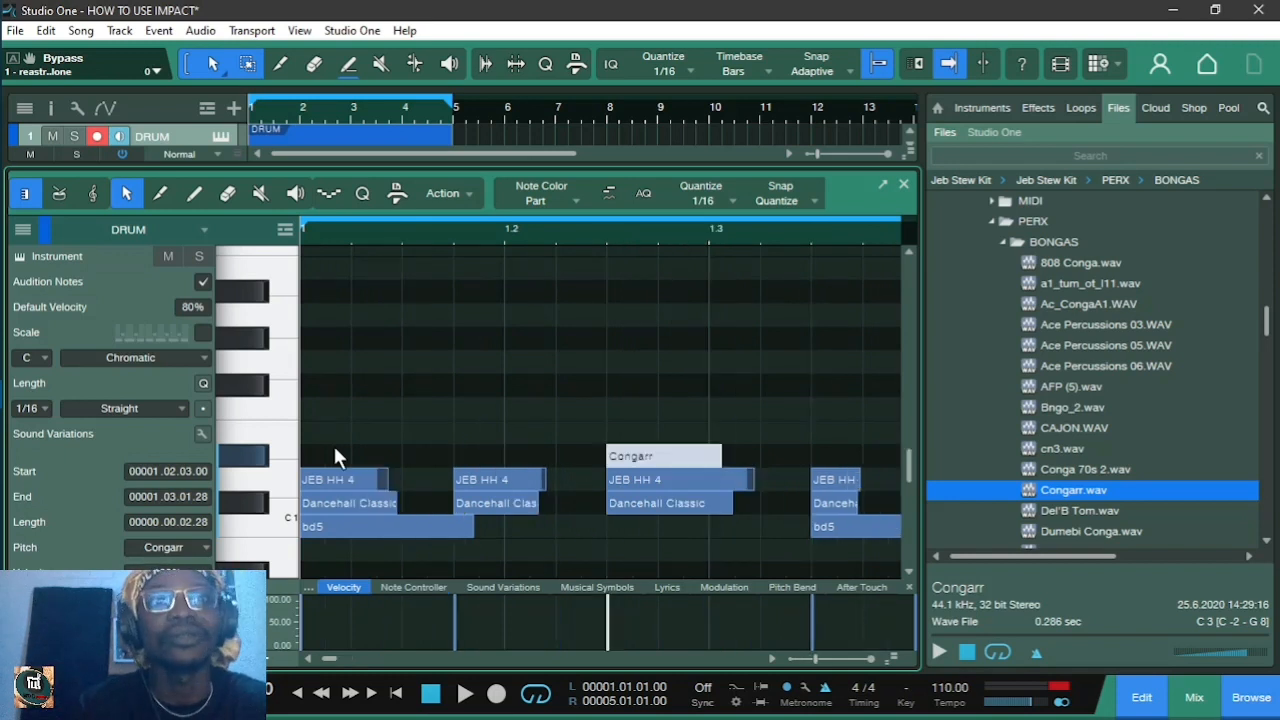
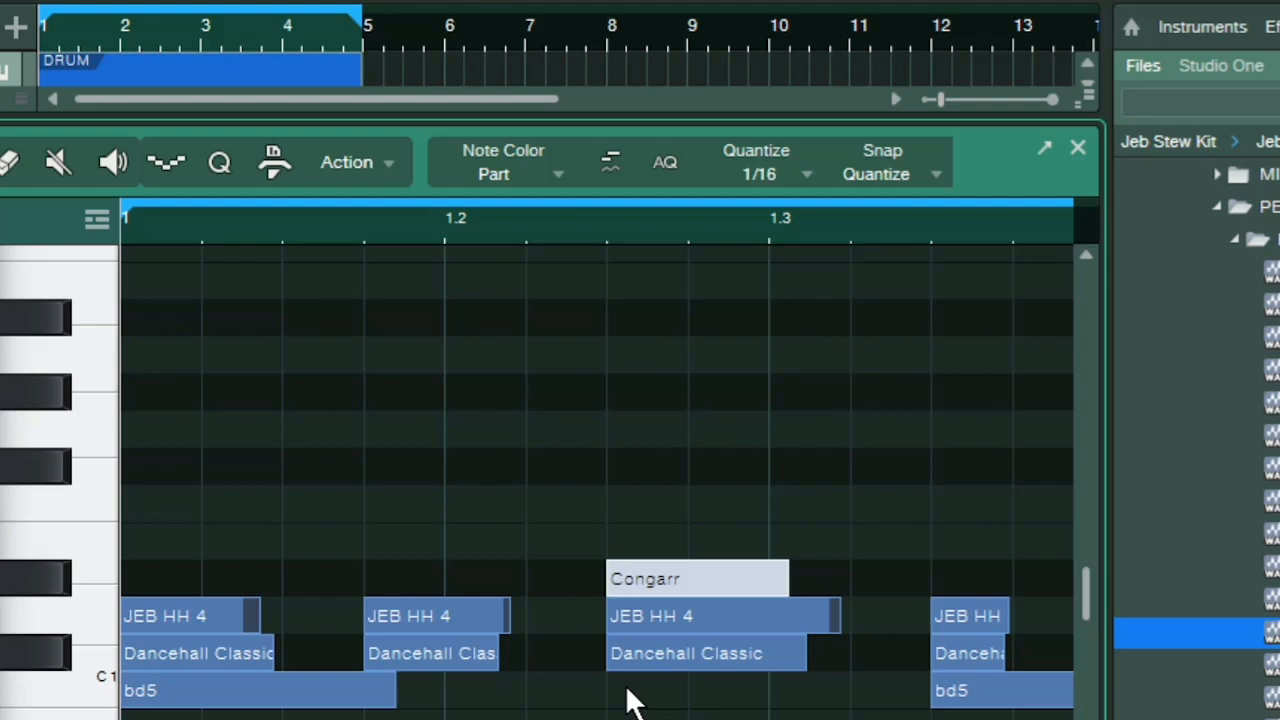
pyautogui.click(644, 580)
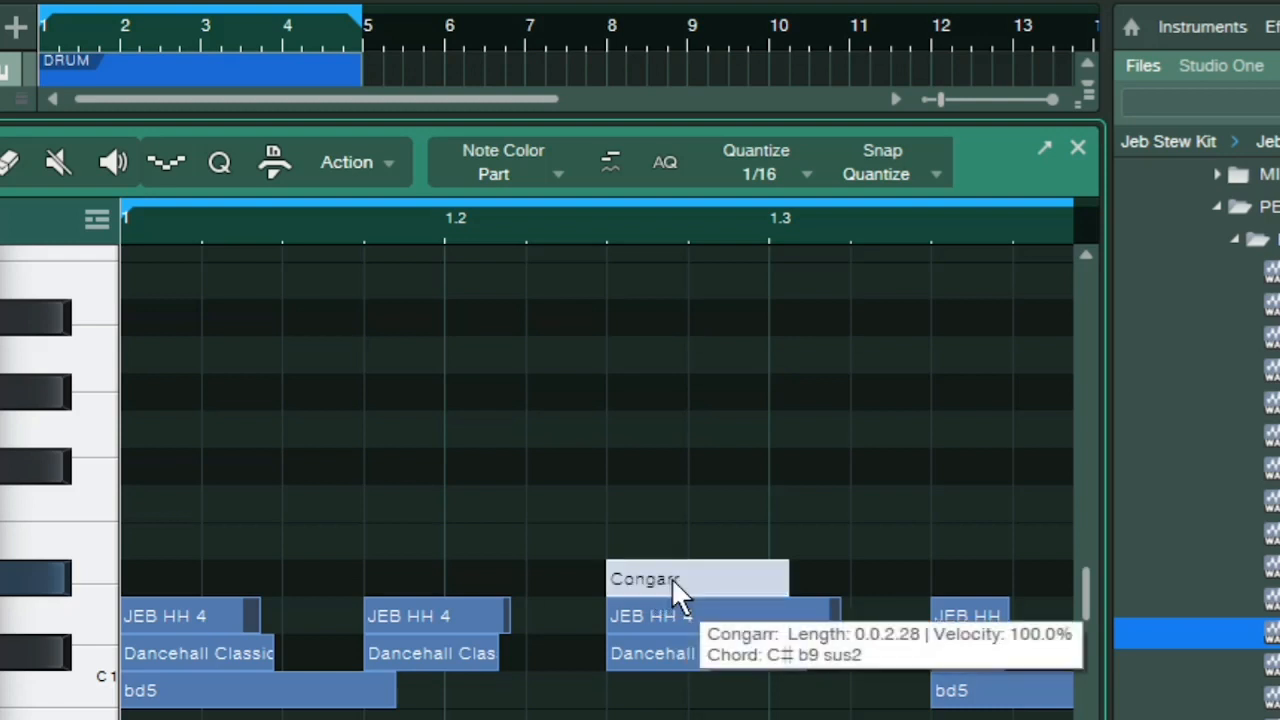
pyautogui.press('w')
pyautogui.press('w')
pyautogui.press('e')
pyautogui.press('e')
pyautogui.moveTo(646, 571)
pyautogui.mouseDown()
pyautogui.moveTo(653, 583)
pyautogui.moveTo(652, 571)
pyautogui.mouseUp()
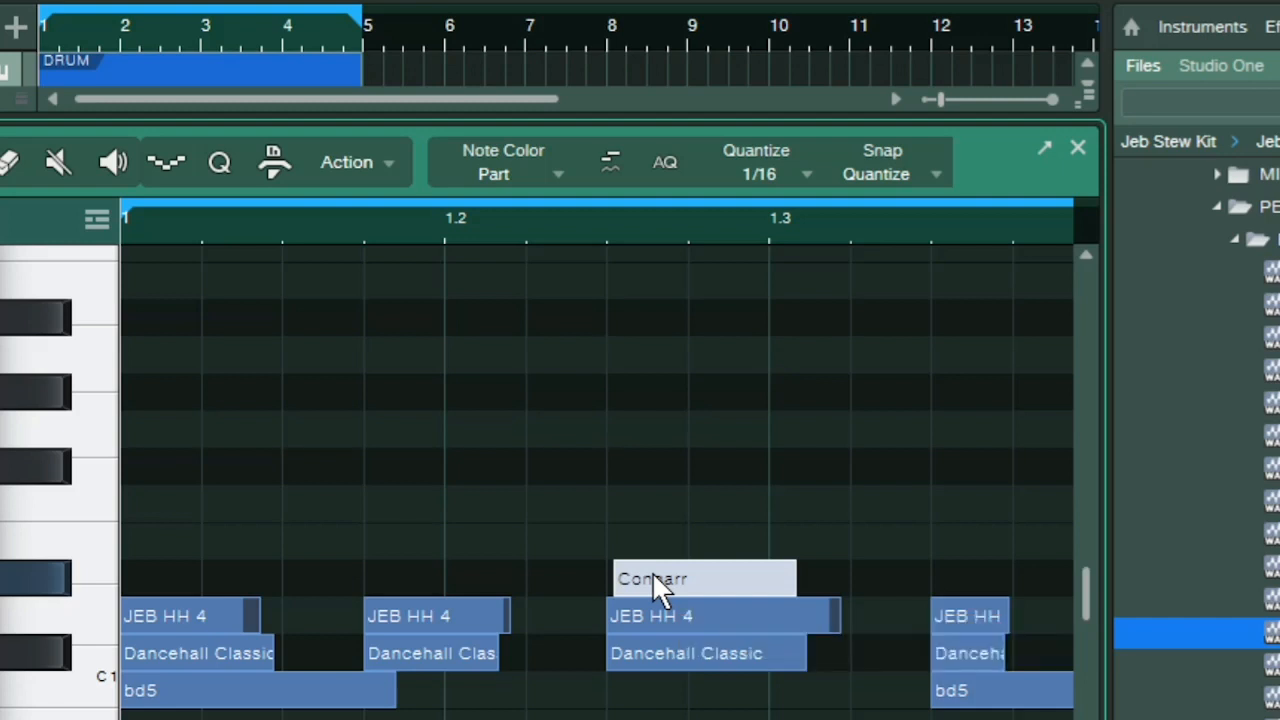
pyautogui.press('space')
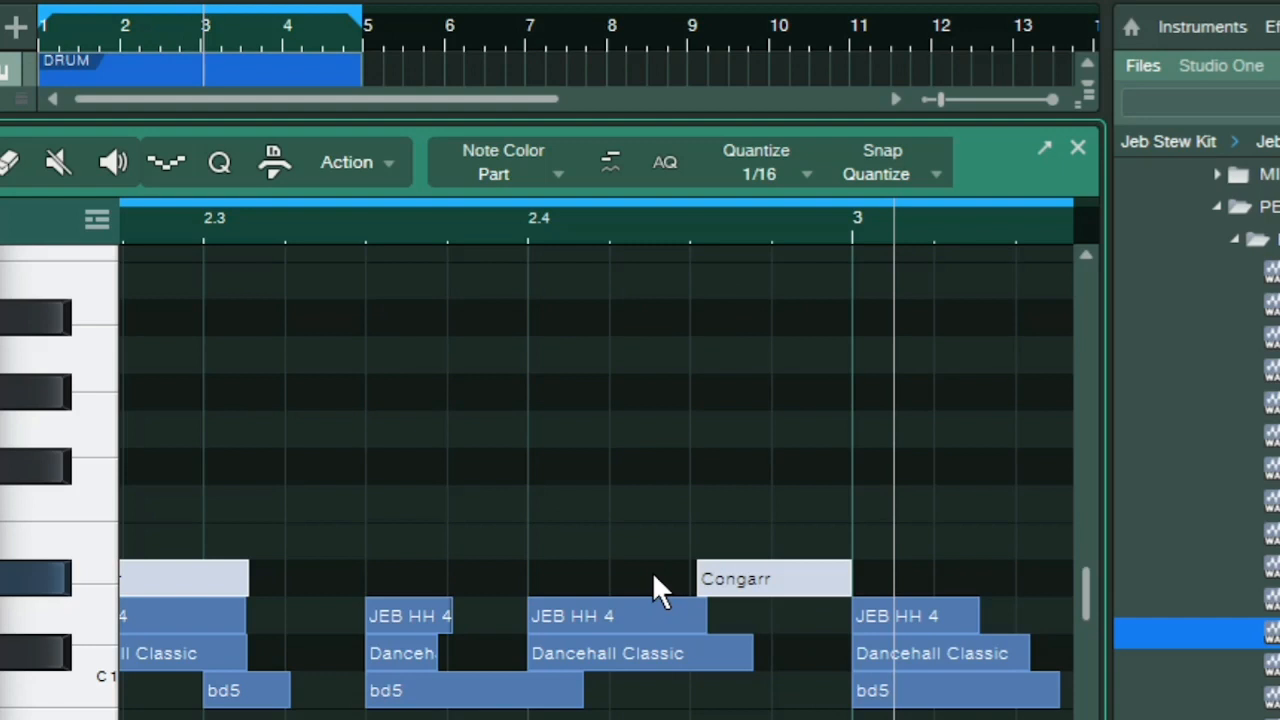
# Shift the selected Congarr notes a little later again, so the first one starts at 00001.02.03.22
pyautogui.moveTo(731, 576); pyautogui.dragTo(741, 579)
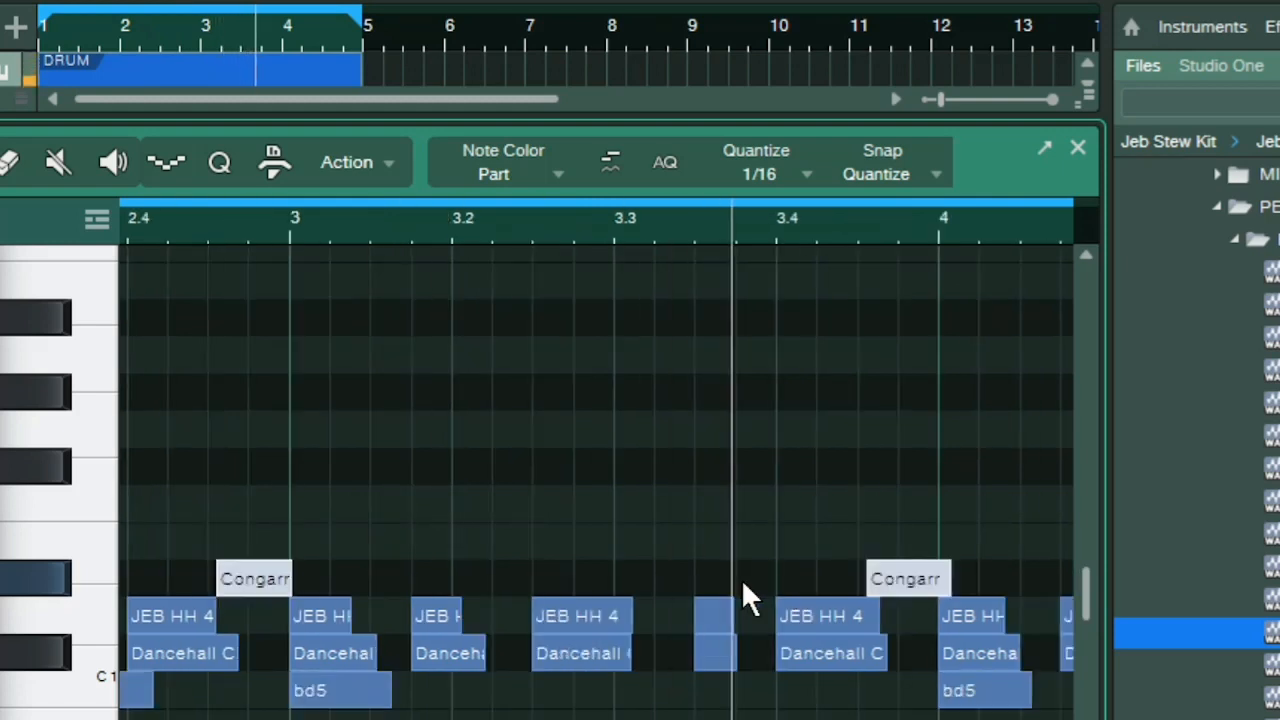
pyautogui.press('w')
pyautogui.press('w')
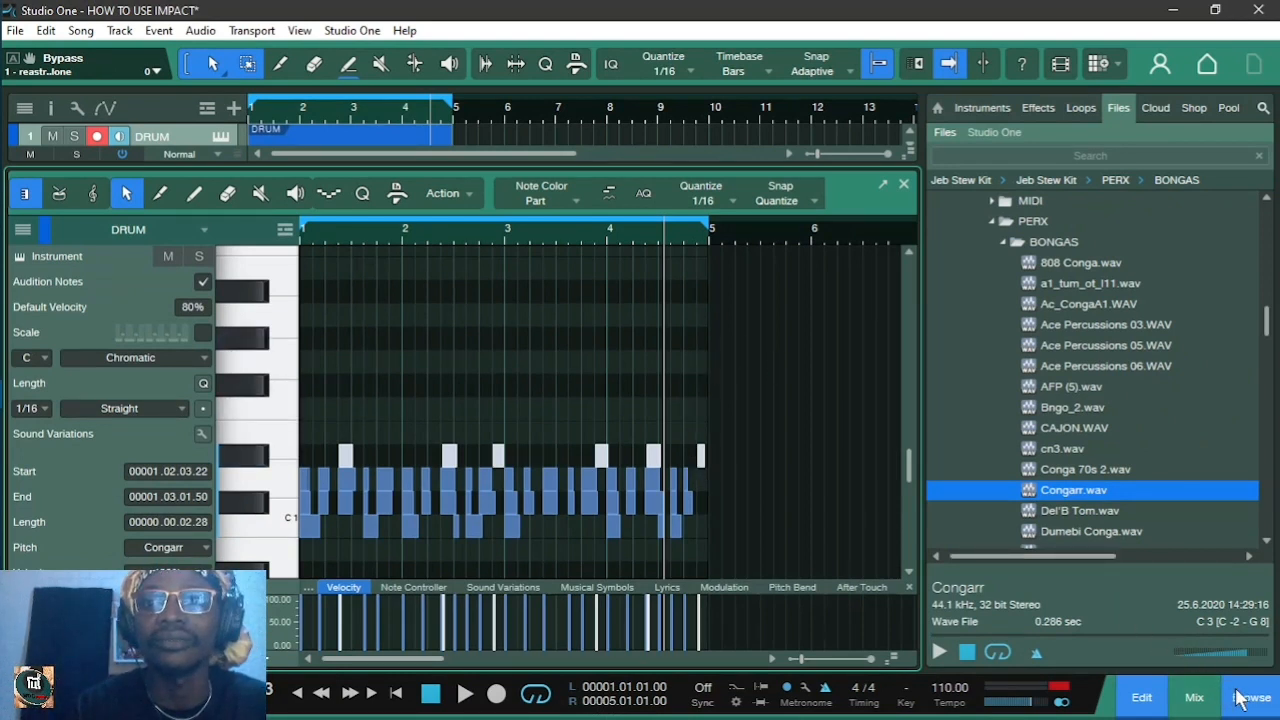
# Close the note editor and mute the DRUM track
pyautogui.click(1160, 704)
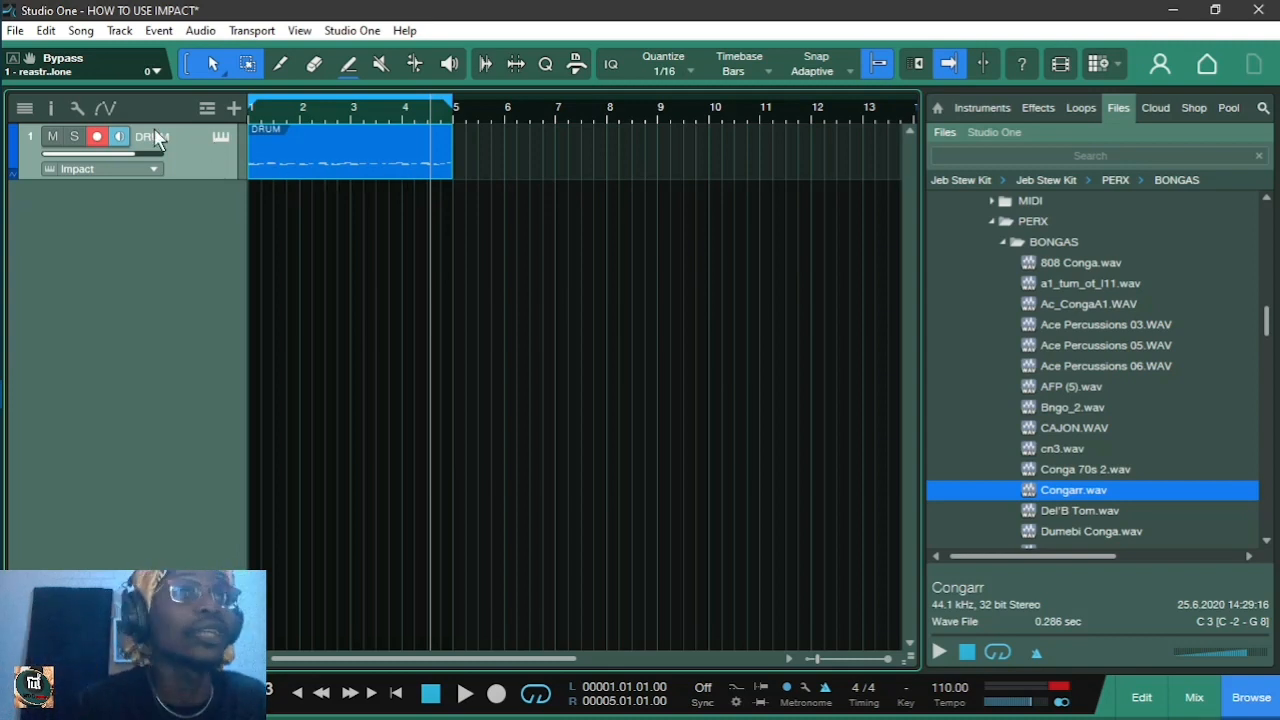
pyautogui.click(55, 137)
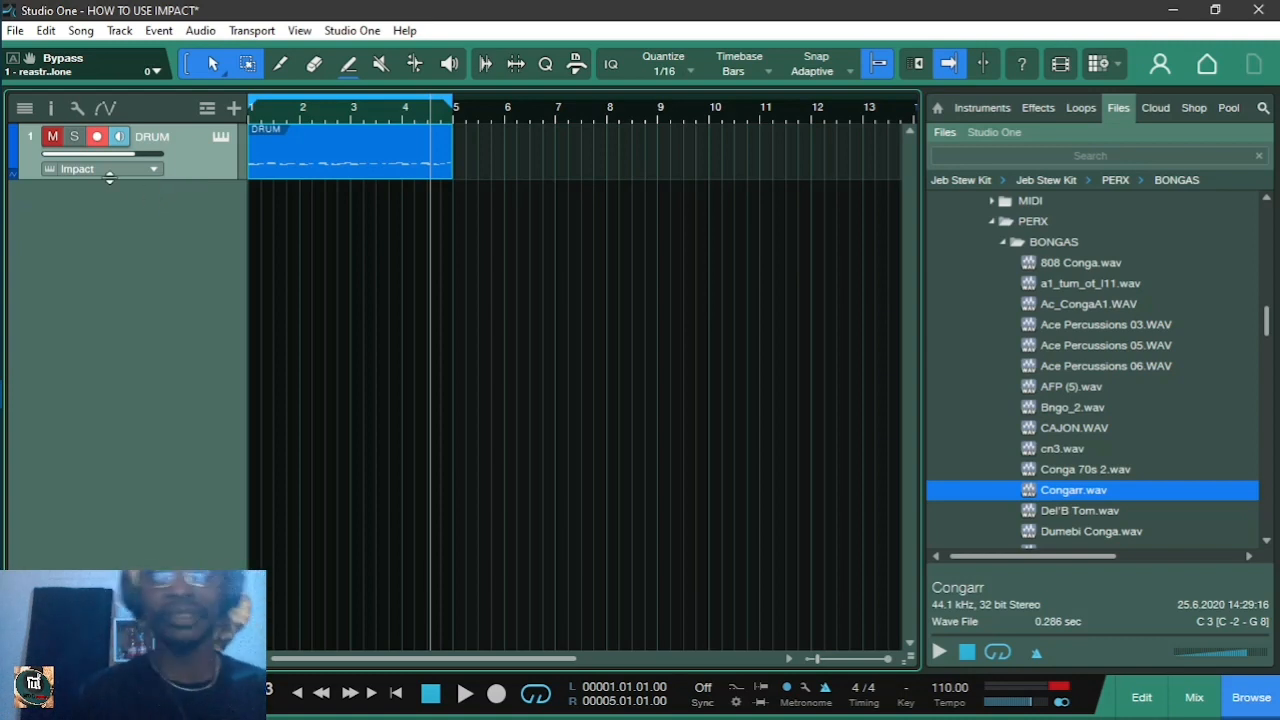
# Add Dancehall Classic.wav from the REEMS folder on a new audio track below DRUM, with the event starting at bar 1
pyautogui.click(1011, 244)
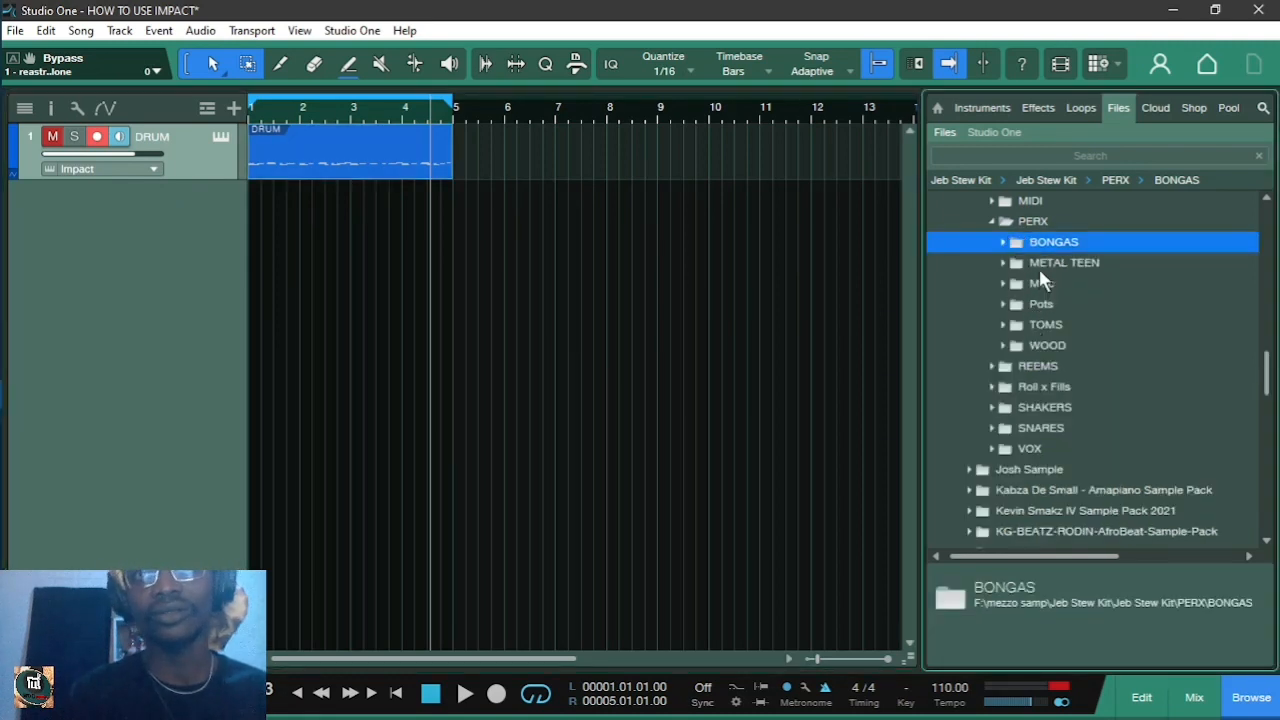
pyautogui.doubleClick(1025, 222)
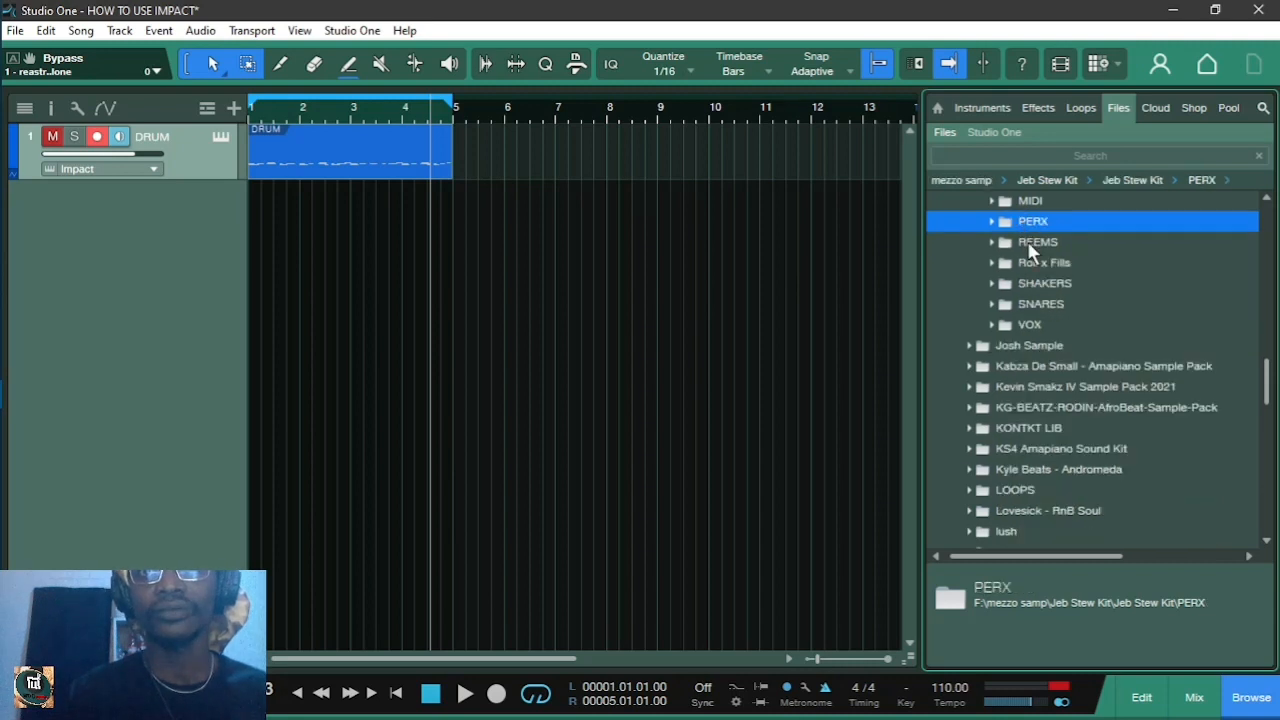
pyautogui.doubleClick(1032, 246)
pyautogui.moveTo(1048, 268); pyautogui.dragTo(265, 224)
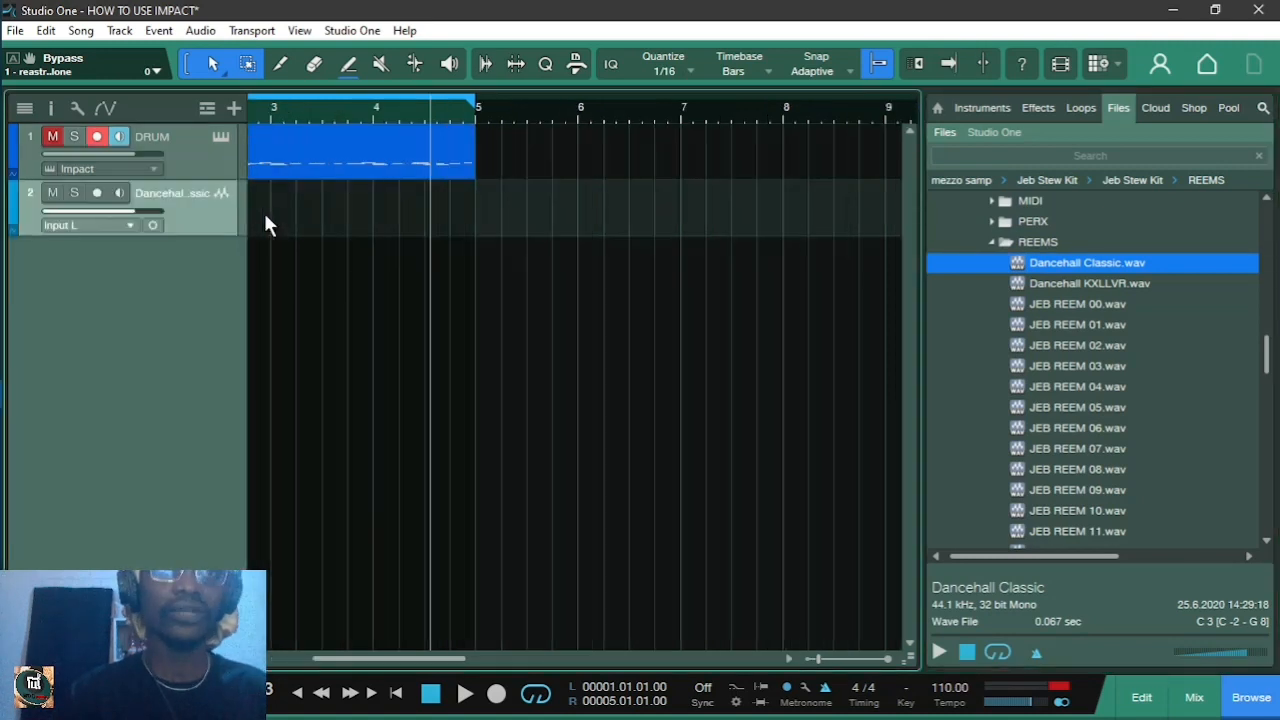
pyautogui.press('e')
pyautogui.press('Home')
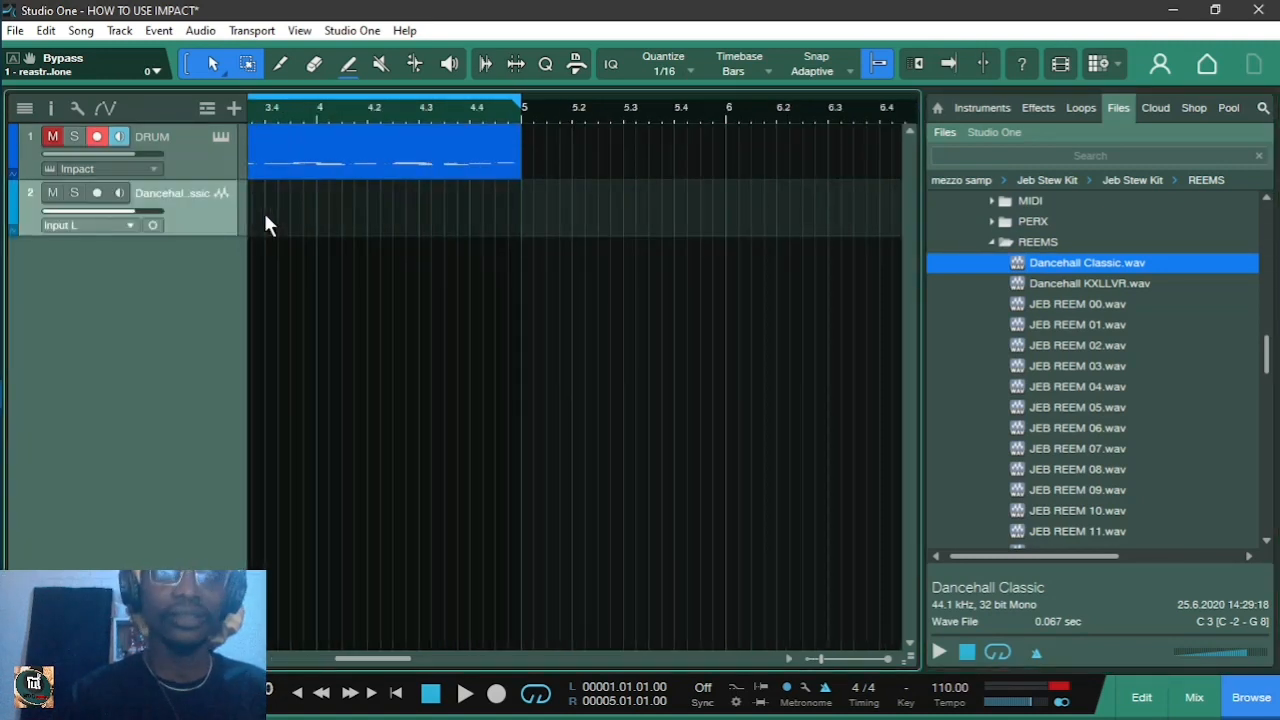
pyautogui.press('space')
pyautogui.press('space')
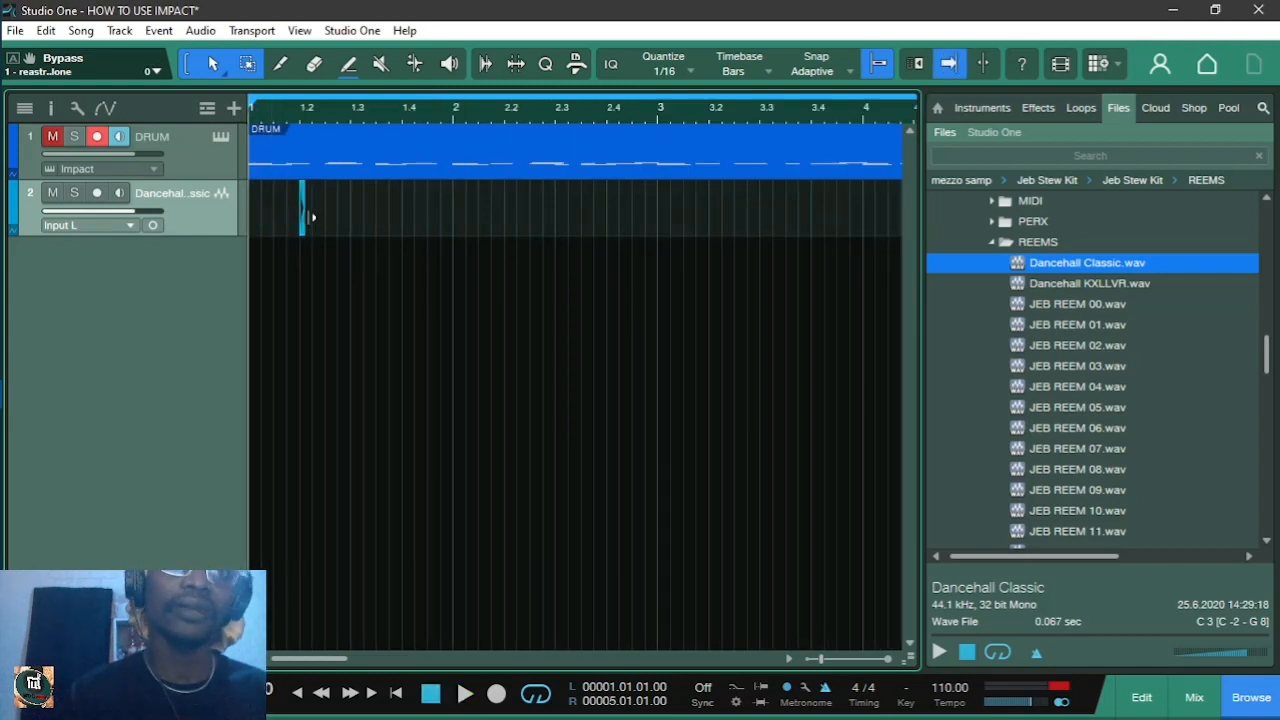
pyautogui.moveTo(305, 214); pyautogui.dragTo(250, 217)
pyautogui.press('f')
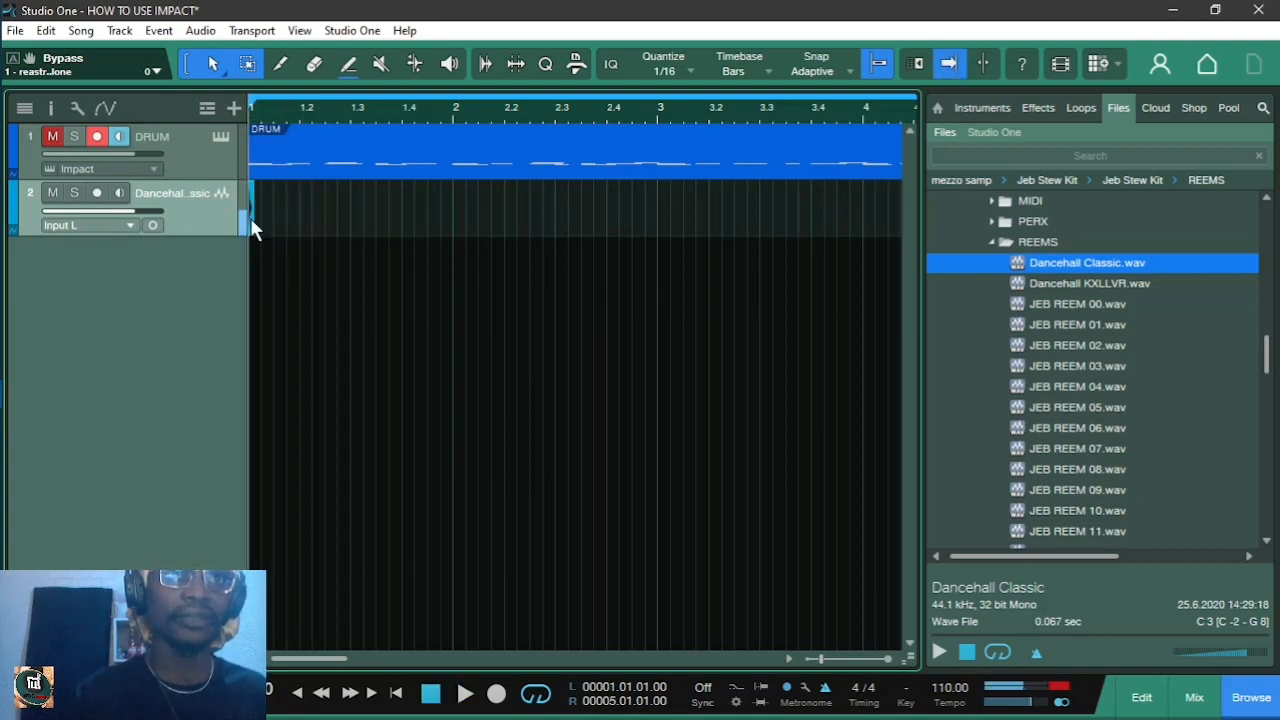
# Copy the Dancehall Classic hit to 1.01.04.00 on the same track and play back the two hits
pyautogui.moveTo(250, 217); pyautogui.dragTo(286, 225)
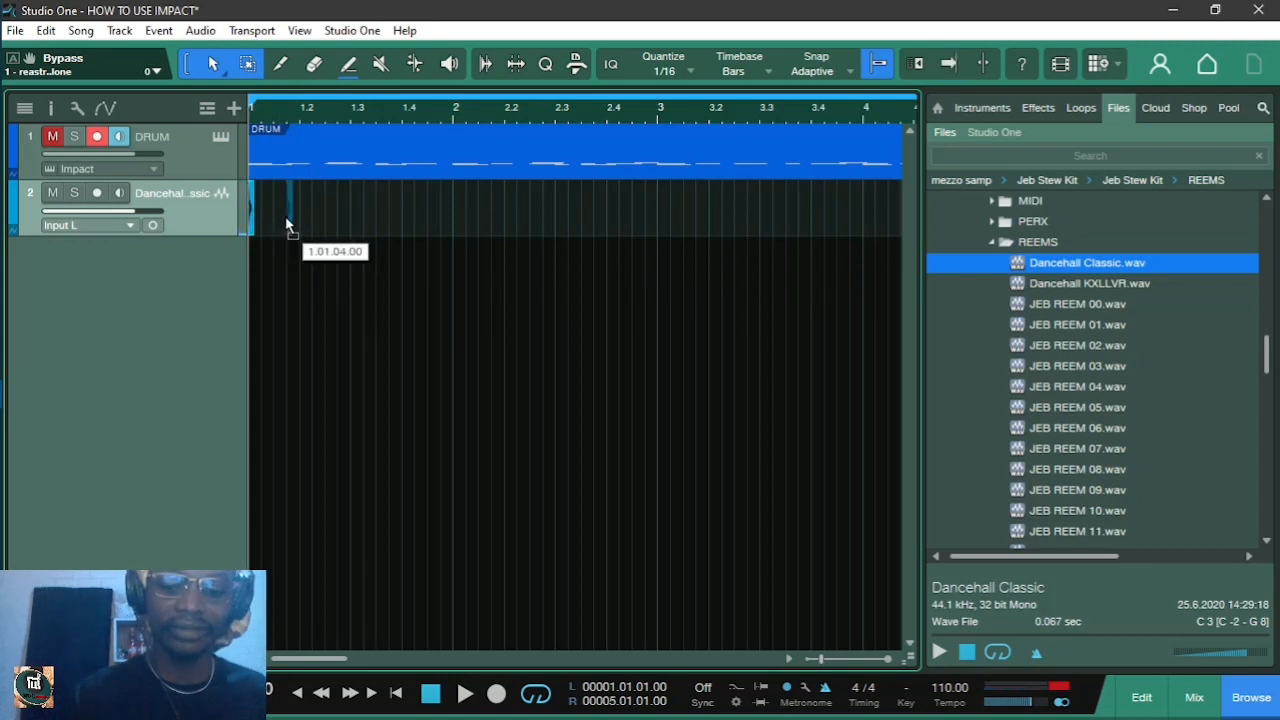
pyautogui.moveTo(285, 216); pyautogui.dragTo(287, 218)
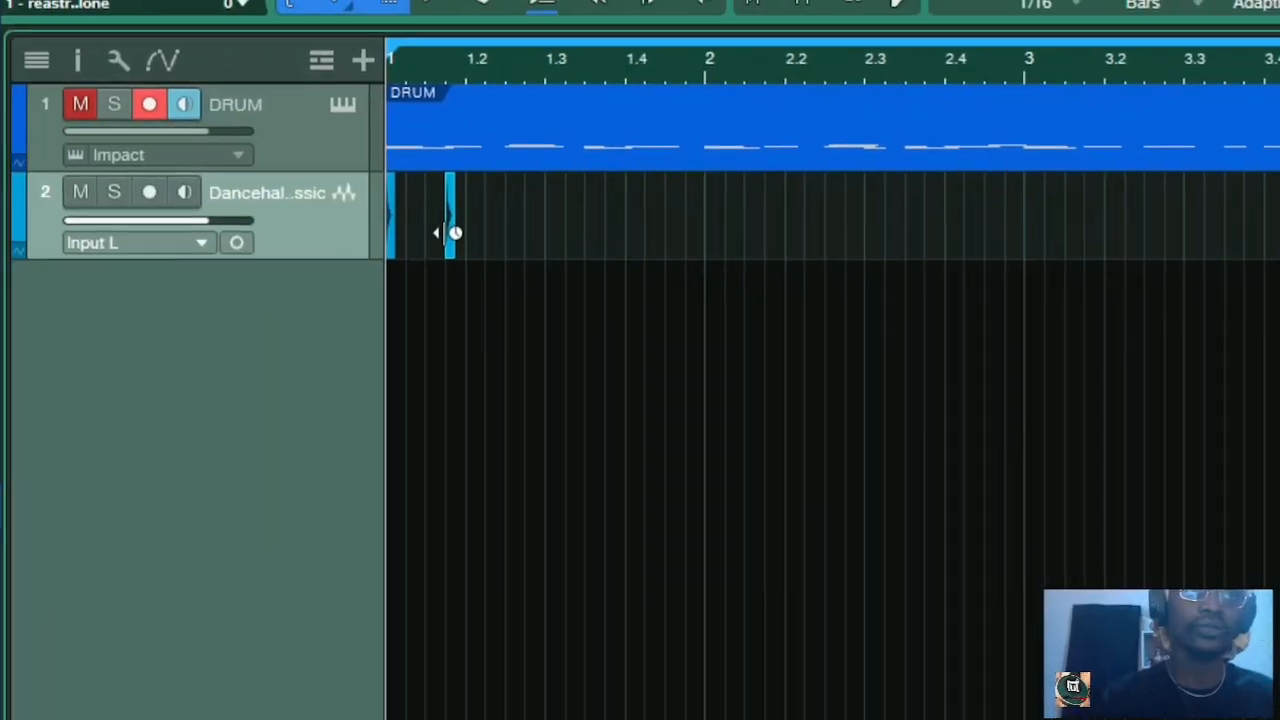
pyautogui.press('e')
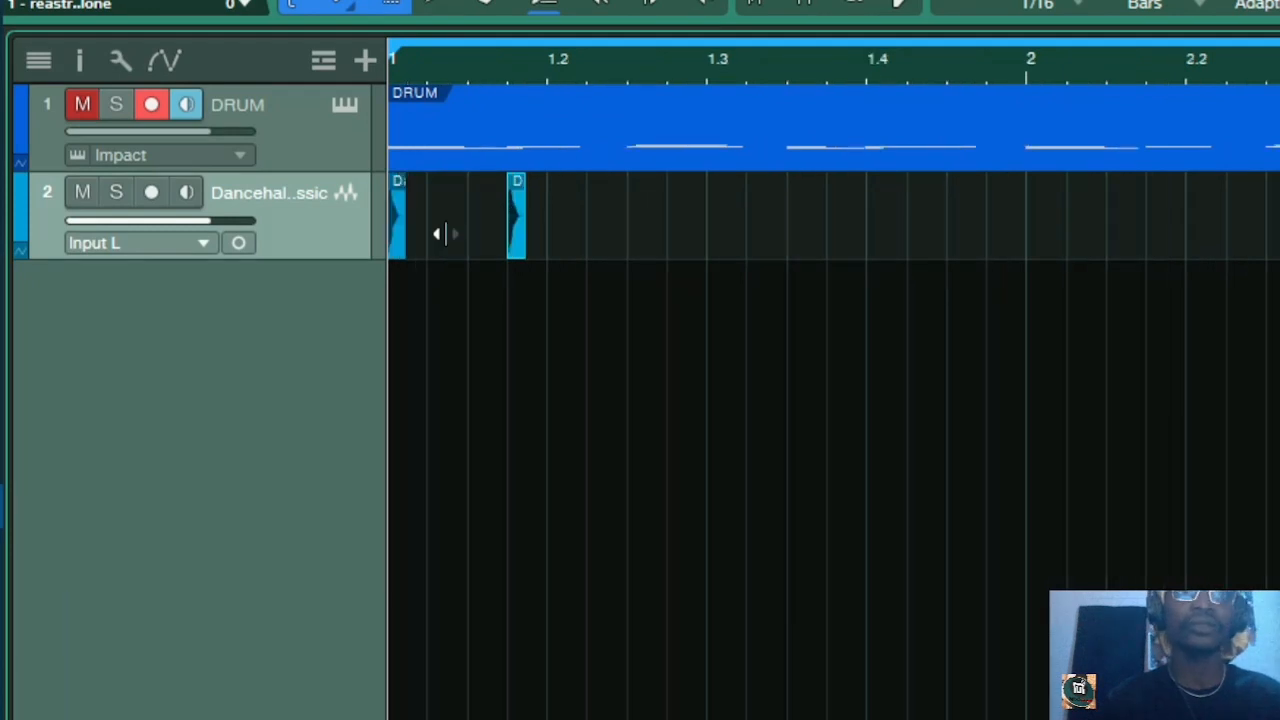
pyautogui.press('space')
pyautogui.press('space')
pyautogui.press('space')
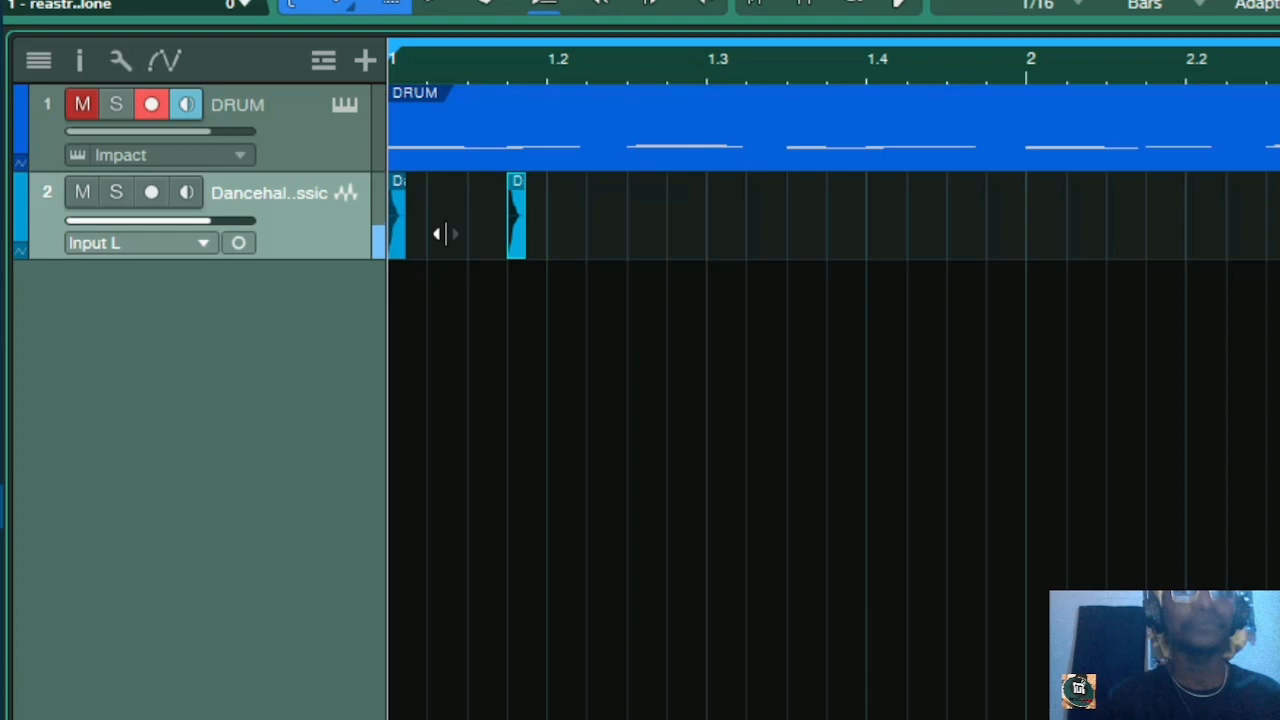
# Add two more Dancehall Classic hits on the third sixteenths of beats 2 and 3 in bar 1, and play back the result
pyautogui.click(632, 232)
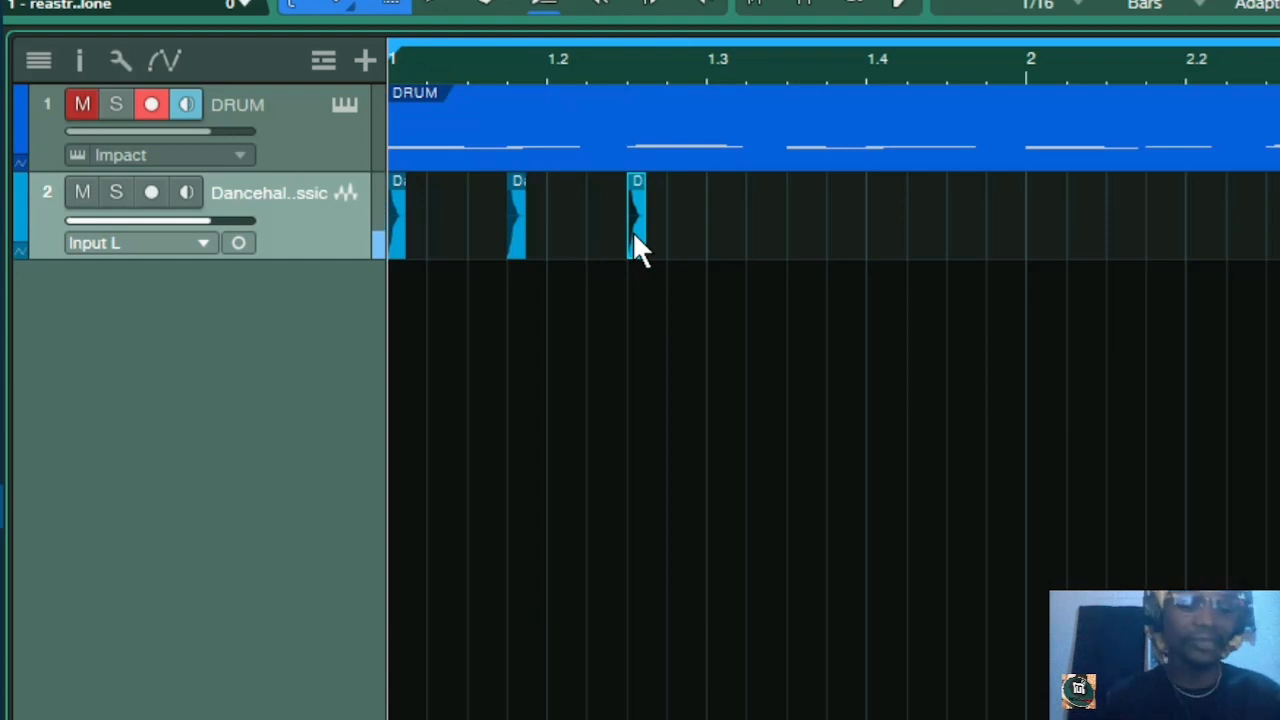
pyautogui.press('d')
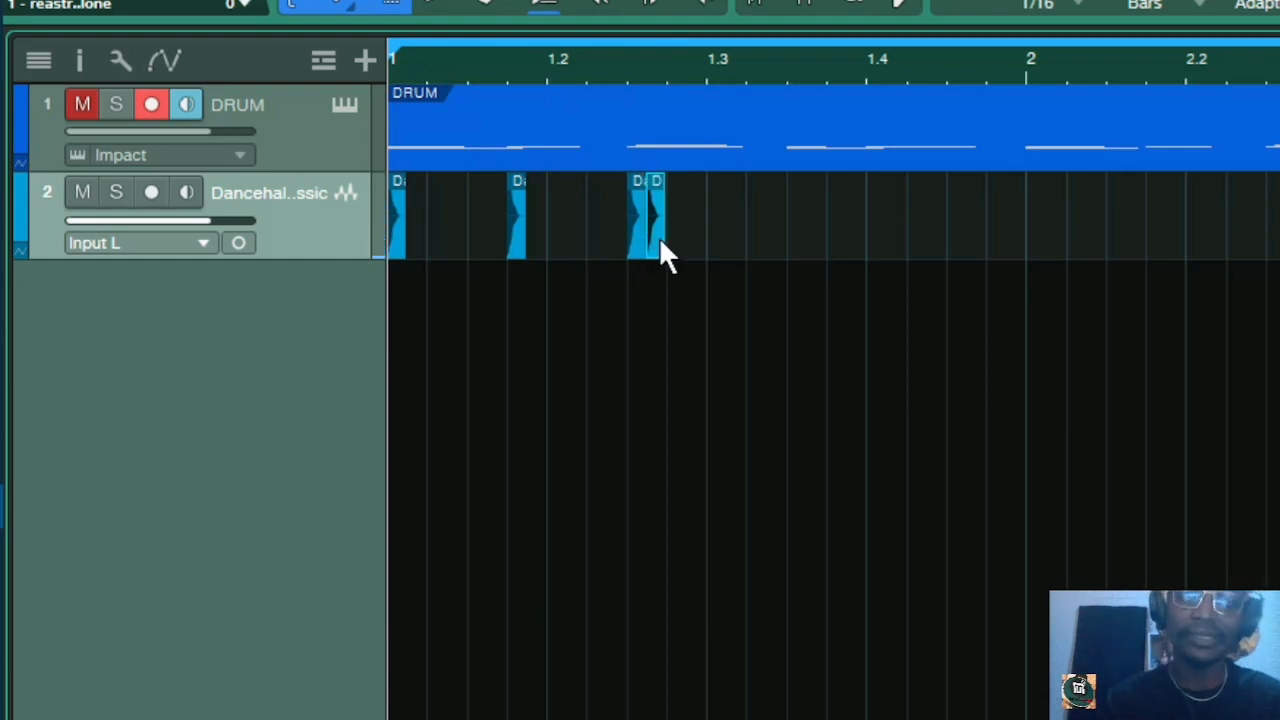
pyautogui.moveTo(659, 240); pyautogui.dragTo(726, 241)
pyautogui.press('space')
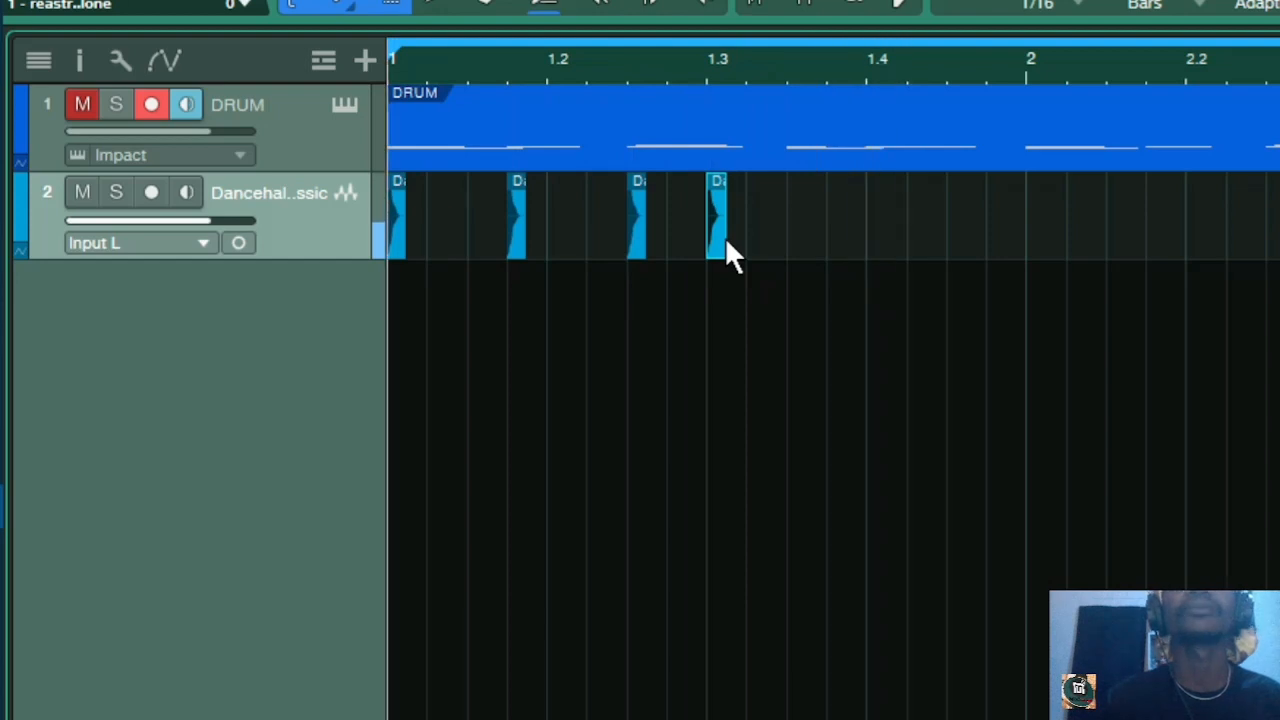
pyautogui.moveTo(719, 240); pyautogui.dragTo(754, 239)
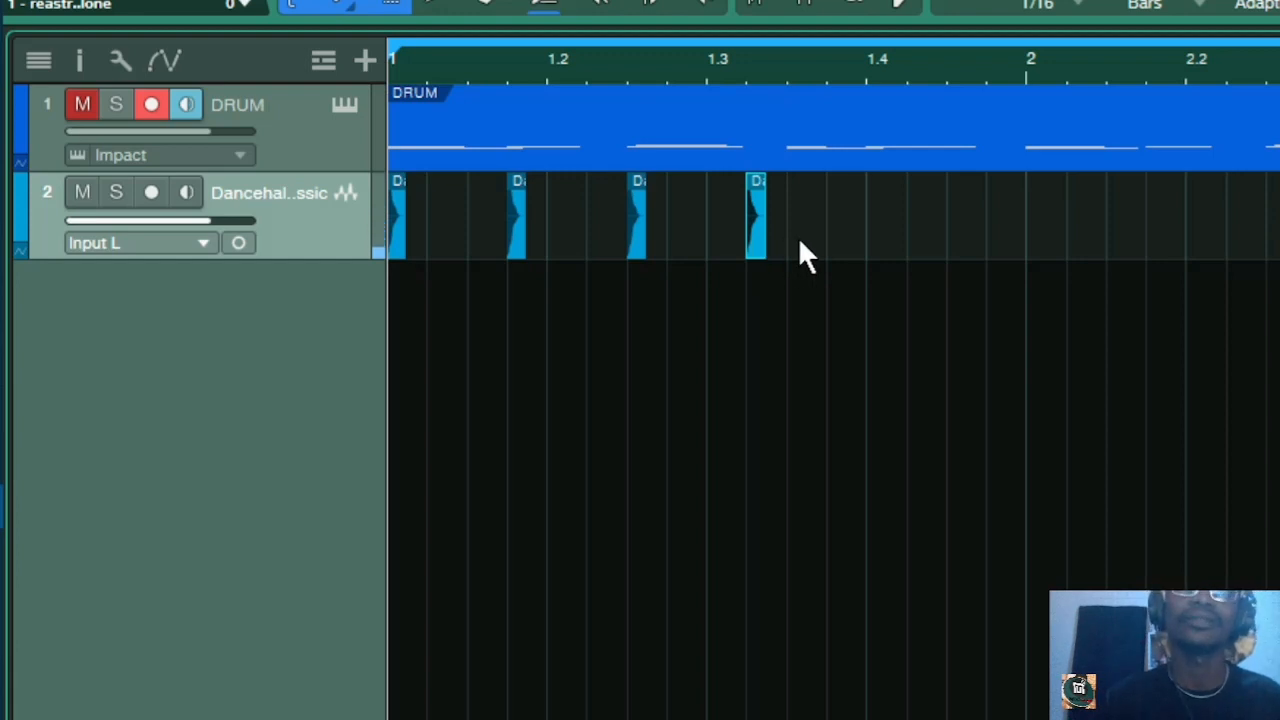
pyautogui.moveTo(757, 234); pyautogui.dragTo(792, 238)
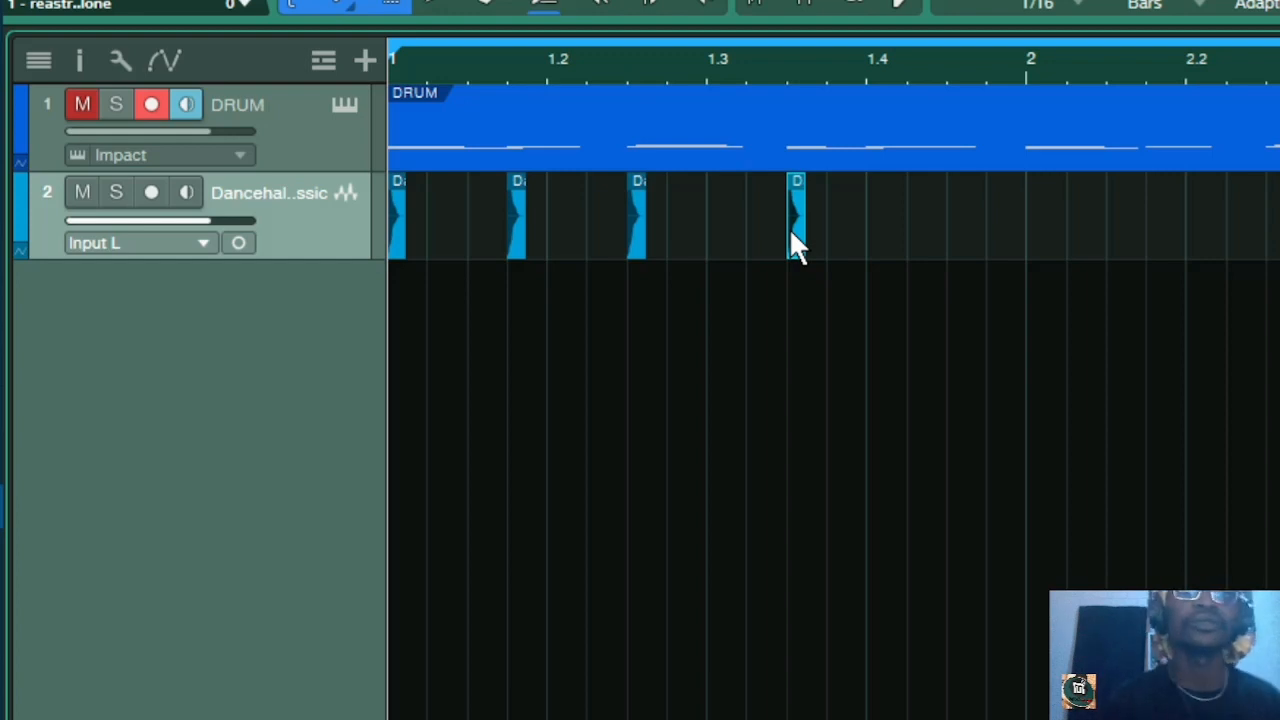
pyautogui.press('space')
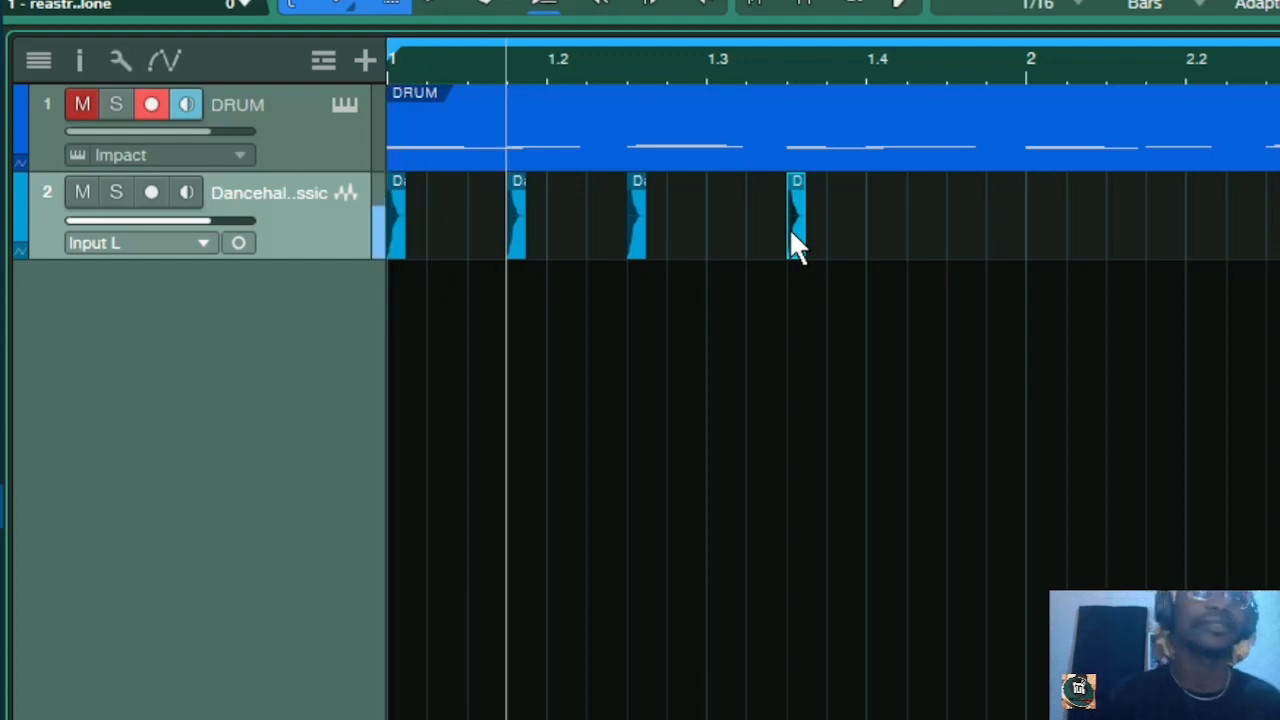
pyautogui.press('space')
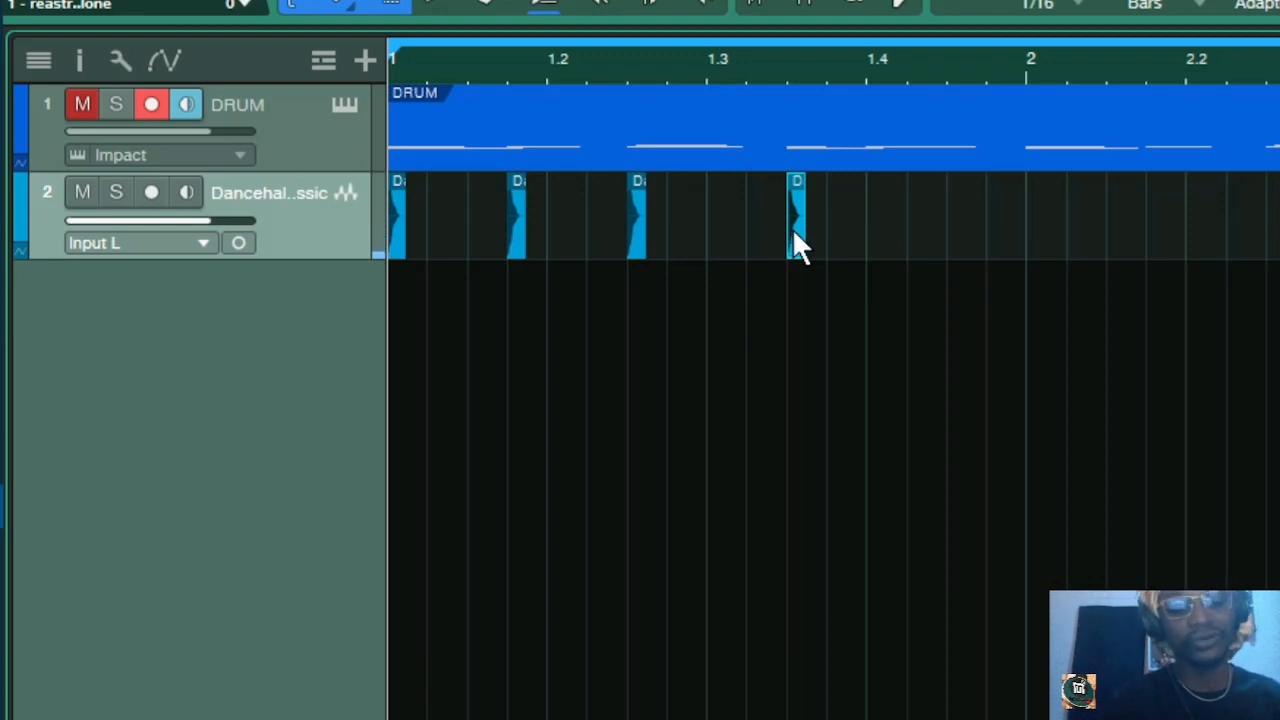
# Duplicate the last Dancehall Classic hit, move the copy to beat 1.4, and play back the bar
pyautogui.press('d')
pyautogui.moveTo(819, 232); pyautogui.dragTo(880, 236)
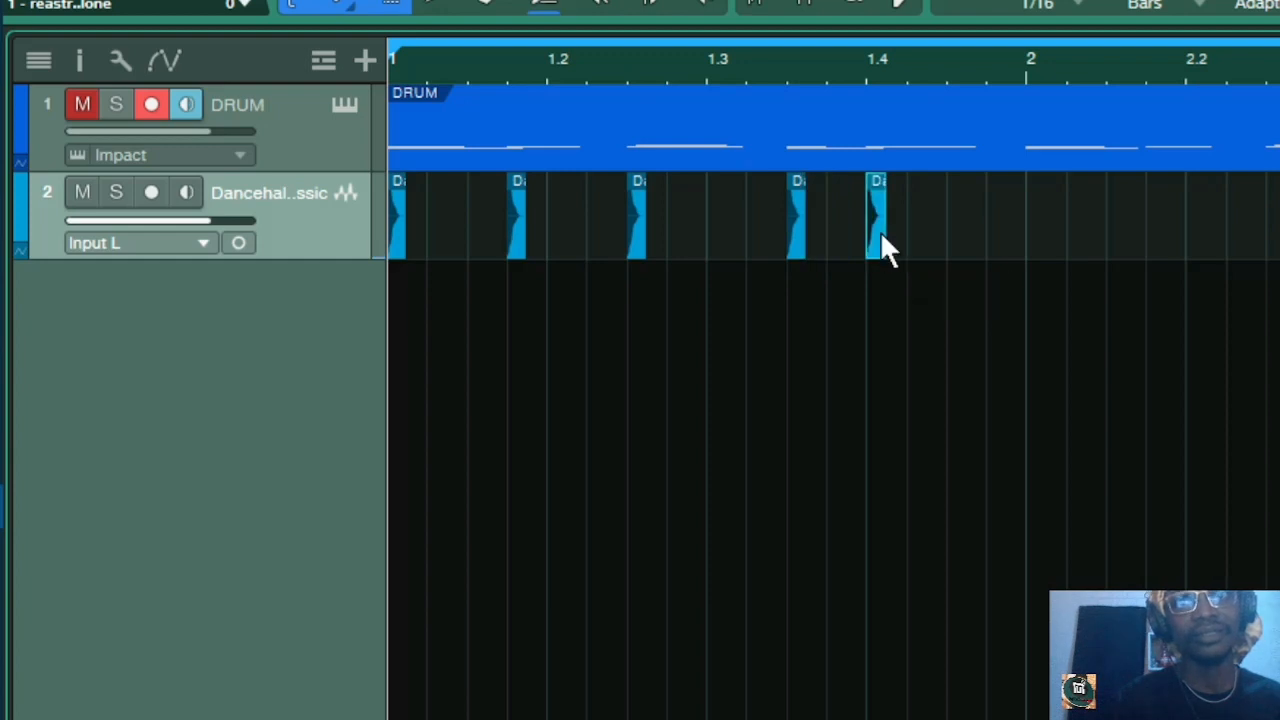
pyautogui.press('space')
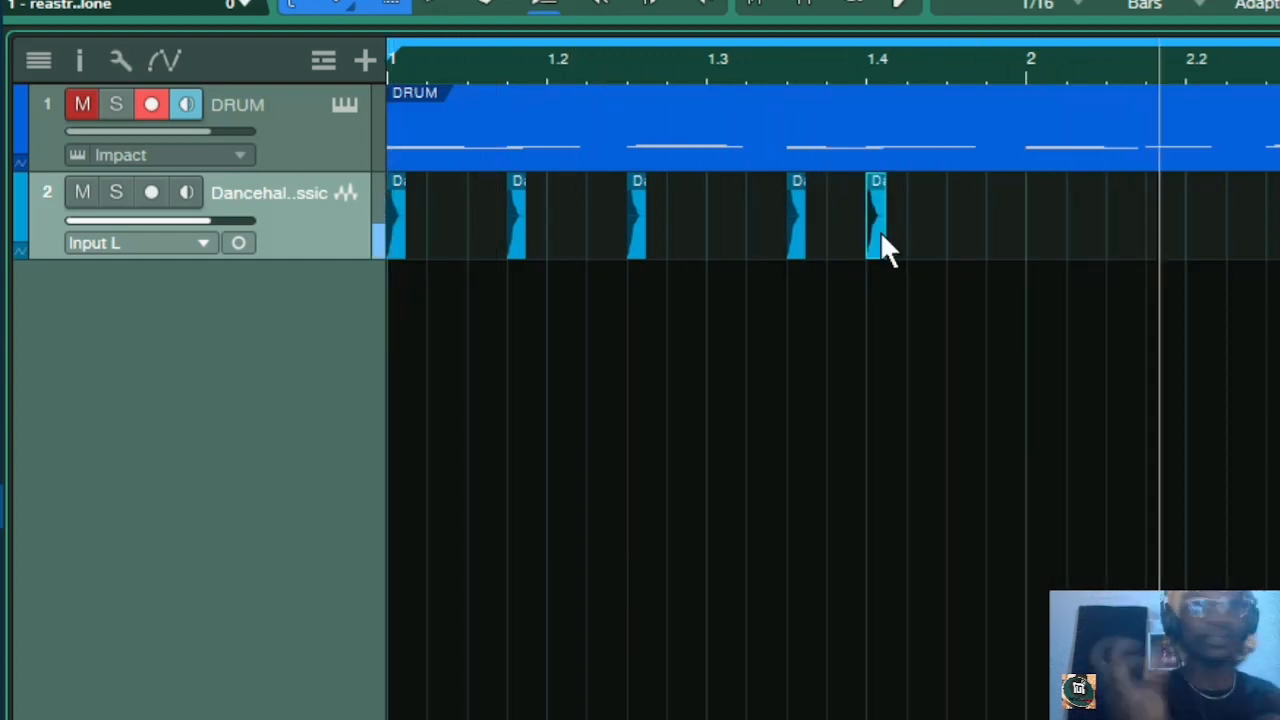
pyautogui.press('space')
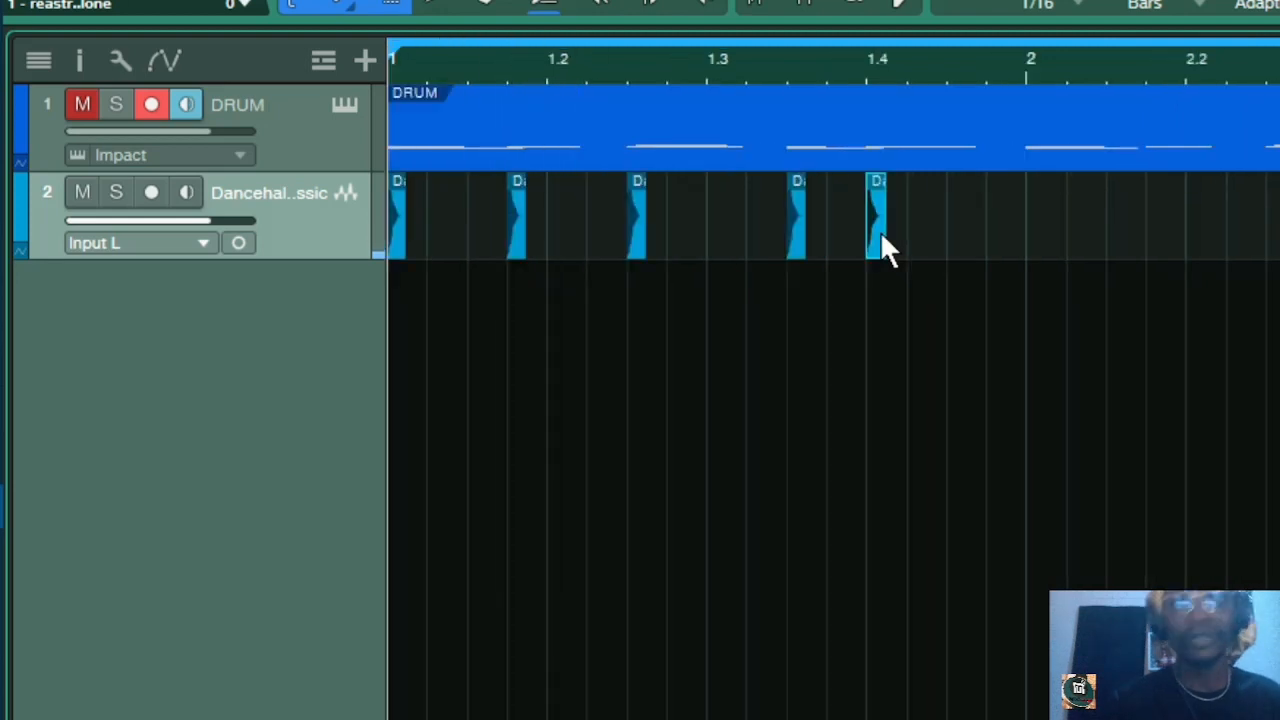
# Duplicate the five Dancehall Classic hits of bar 1 three times to fill all four bars, and play back the pattern
pyautogui.moveTo(980, 237); pyautogui.dragTo(105, 222)
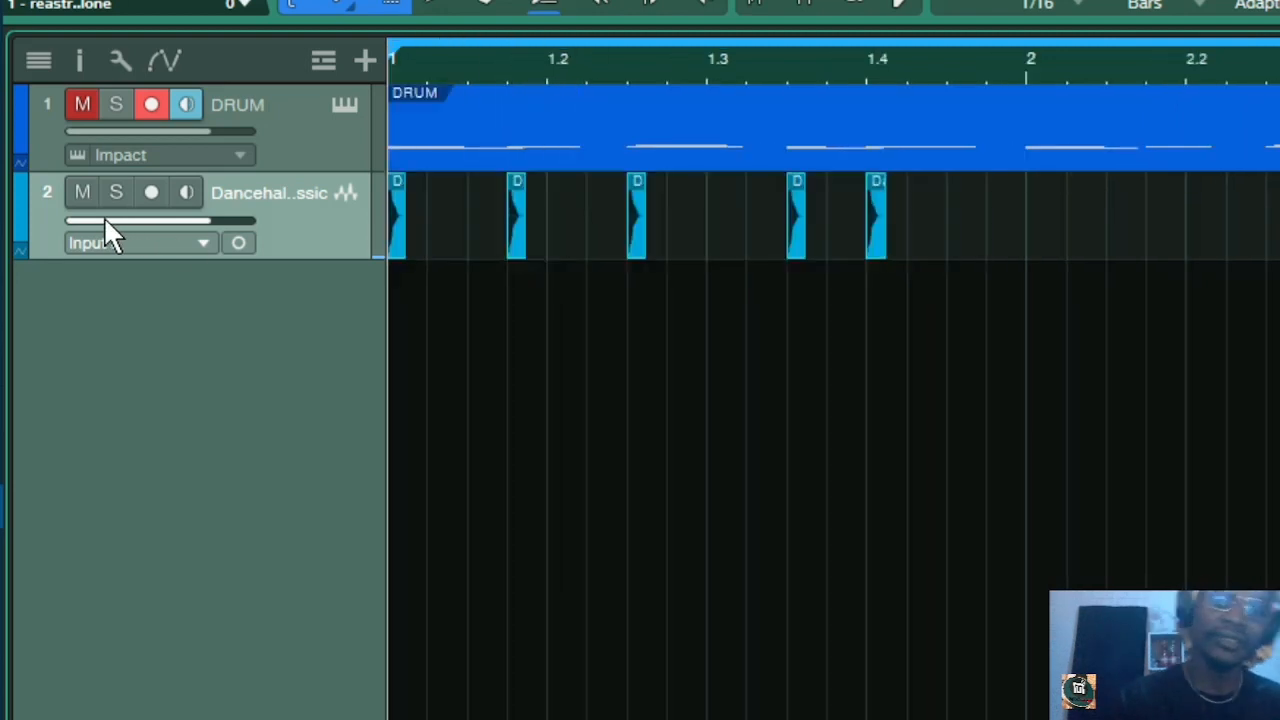
pyautogui.moveTo(105, 222)
pyautogui.press('w')
pyautogui.press('w')
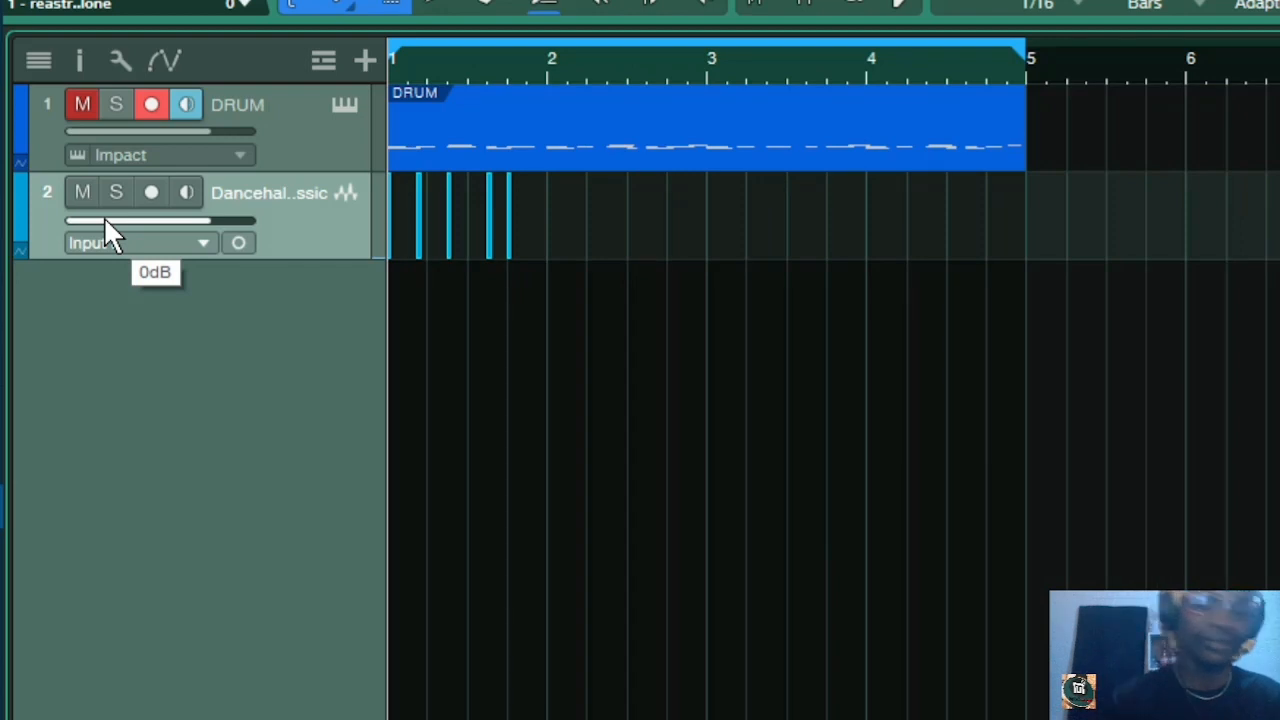
pyautogui.press('d')
pyautogui.press('d')
pyautogui.press('d')
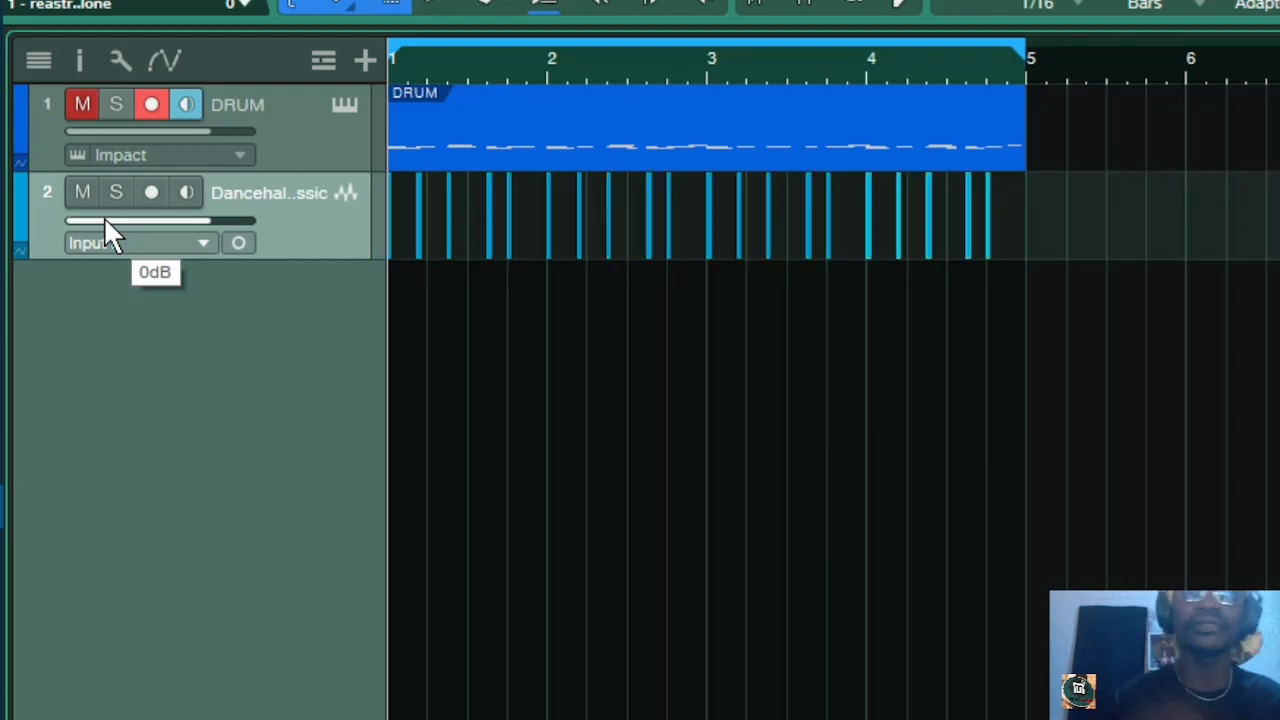
pyautogui.press('space')
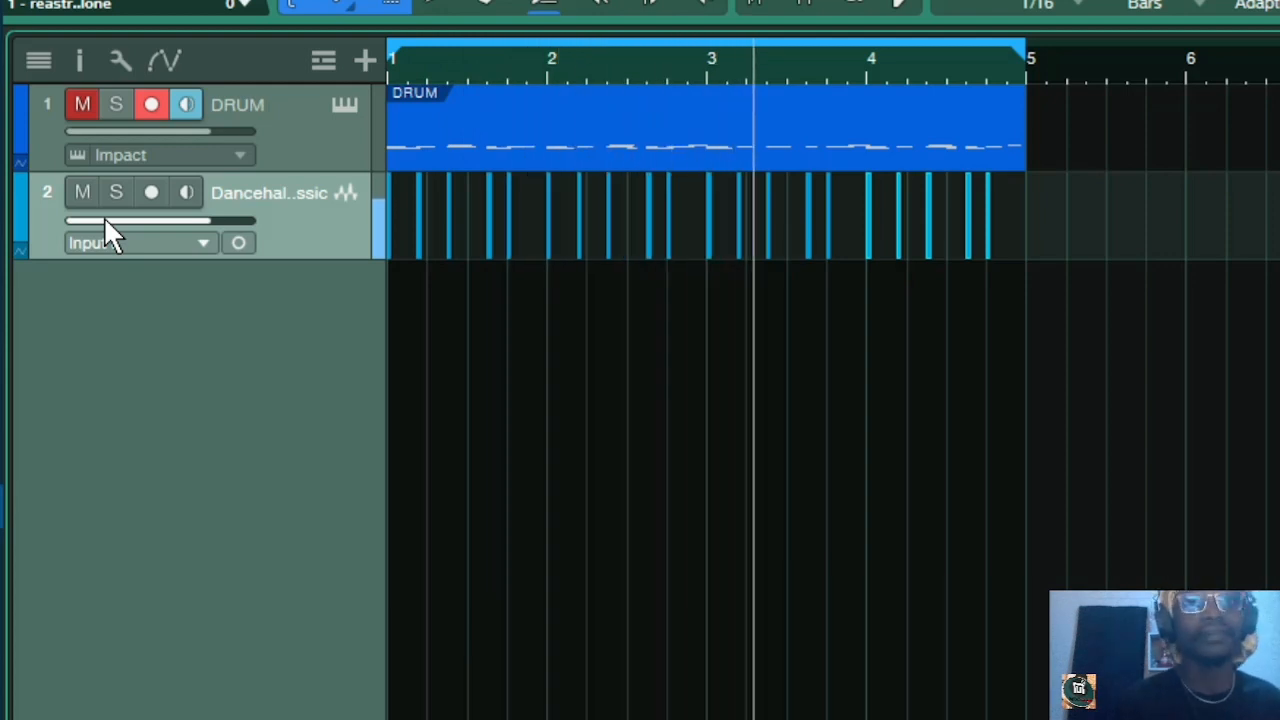
# Place JEB HH 4.wav from the HH folder inside Hatz on a new track at the start of bar 1
pyautogui.press('space')
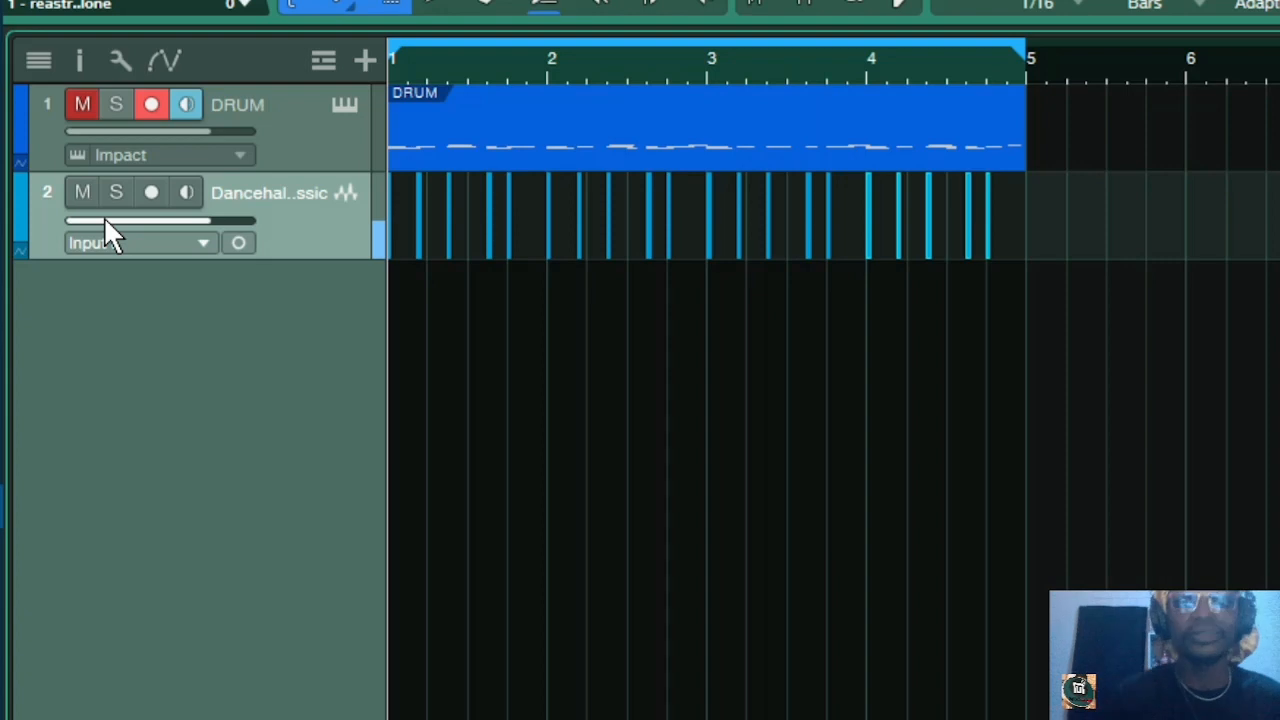
pyautogui.moveTo(6, 177)
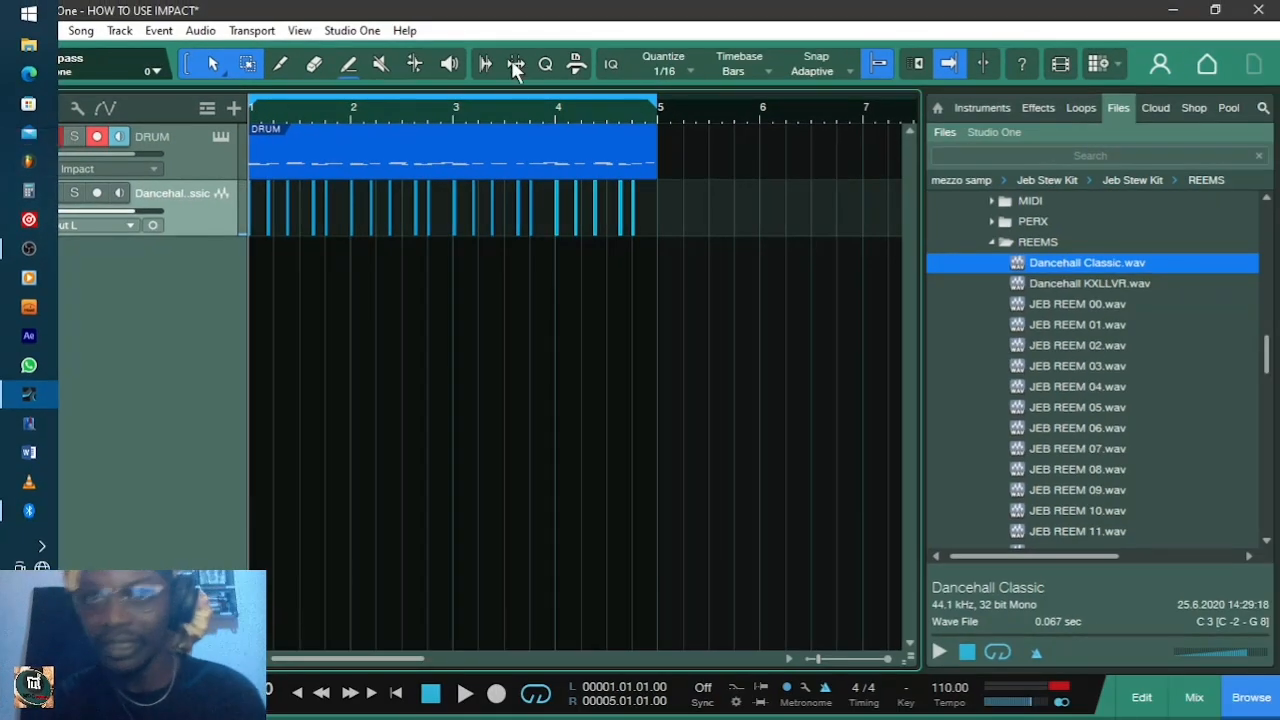
pyautogui.doubleClick(1016, 244)
pyautogui.scroll(2, 1014, 243)
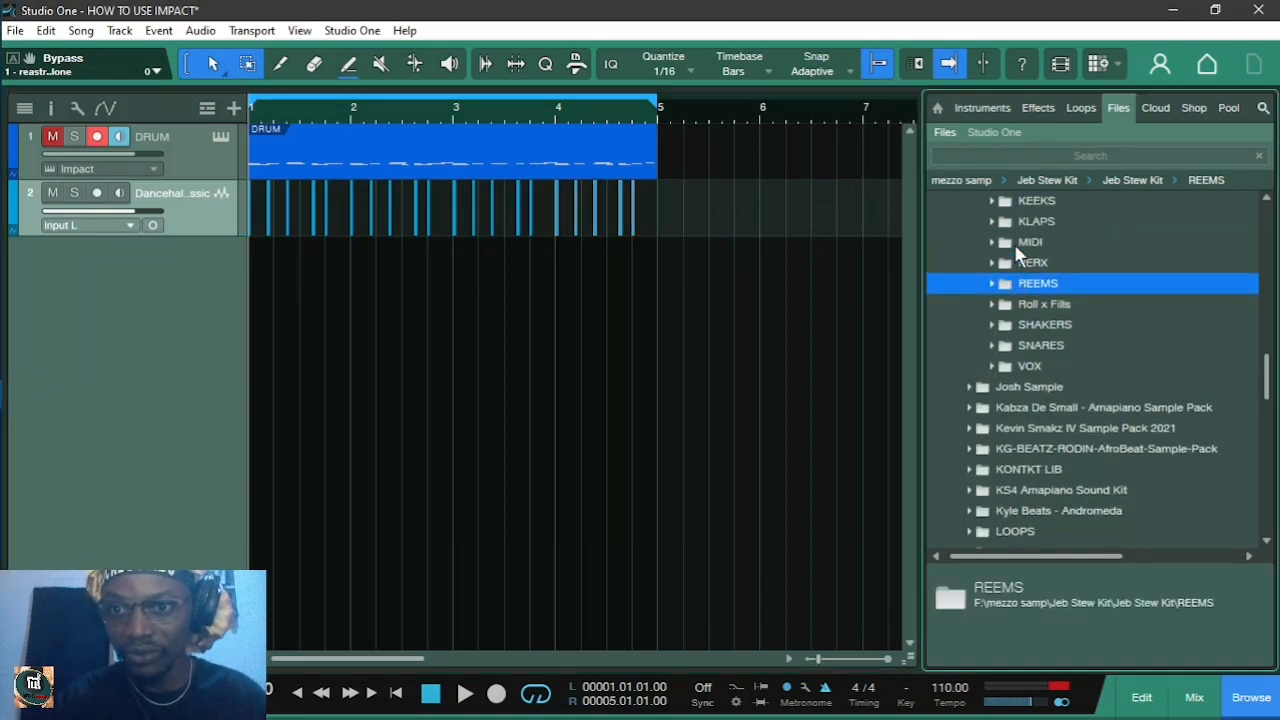
pyautogui.scroll(4, 1012, 222)
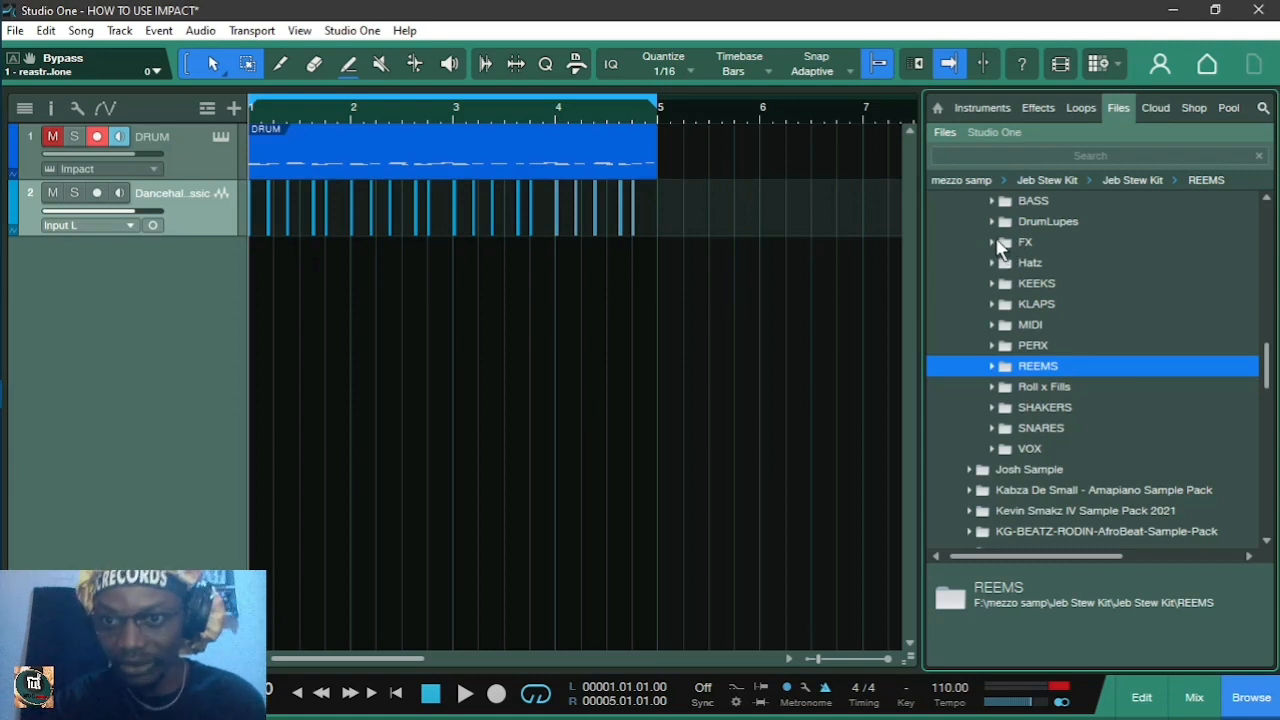
pyautogui.click(995, 264)
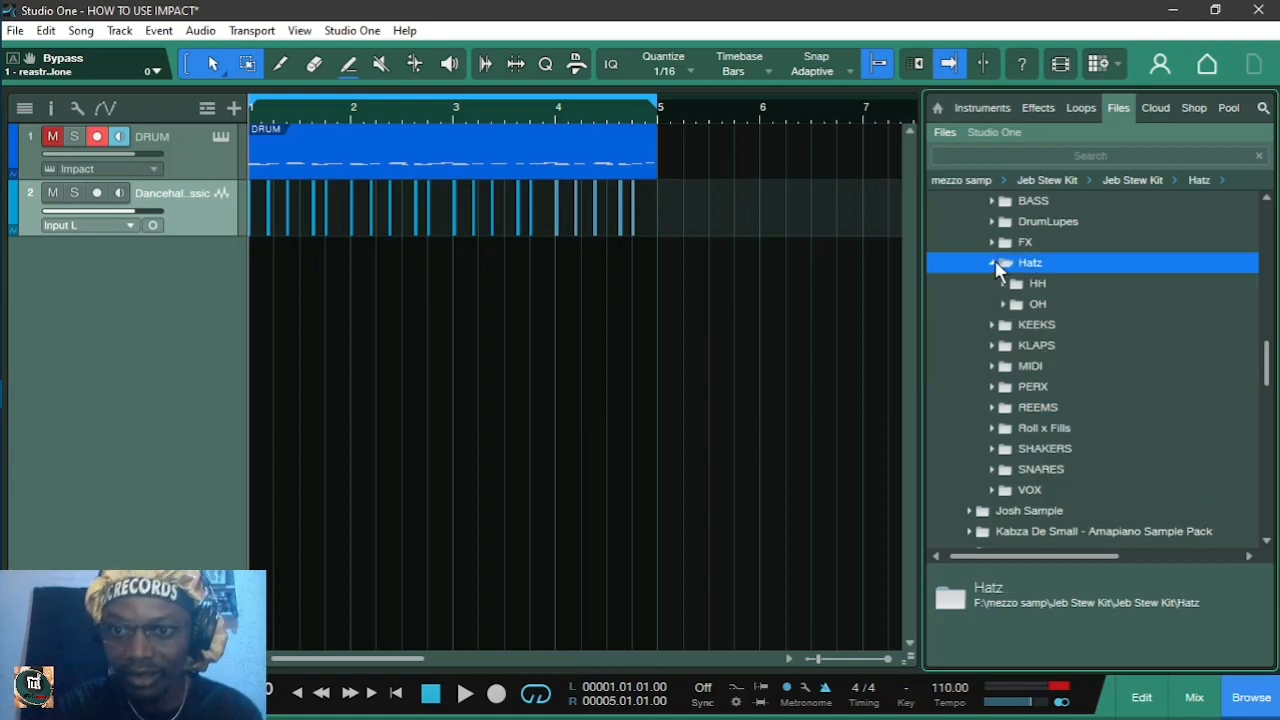
pyautogui.click(1010, 287)
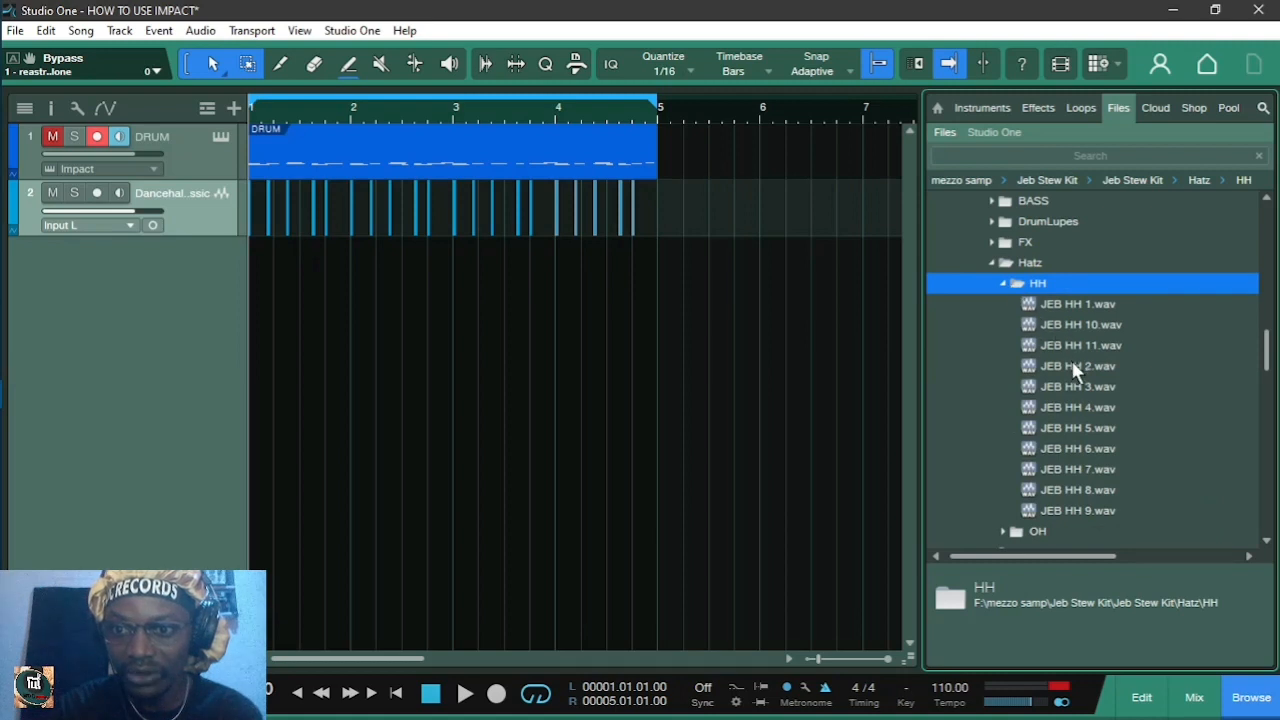
pyautogui.click(1067, 408)
pyautogui.moveTo(285, 338); pyautogui.dragTo(251, 280)
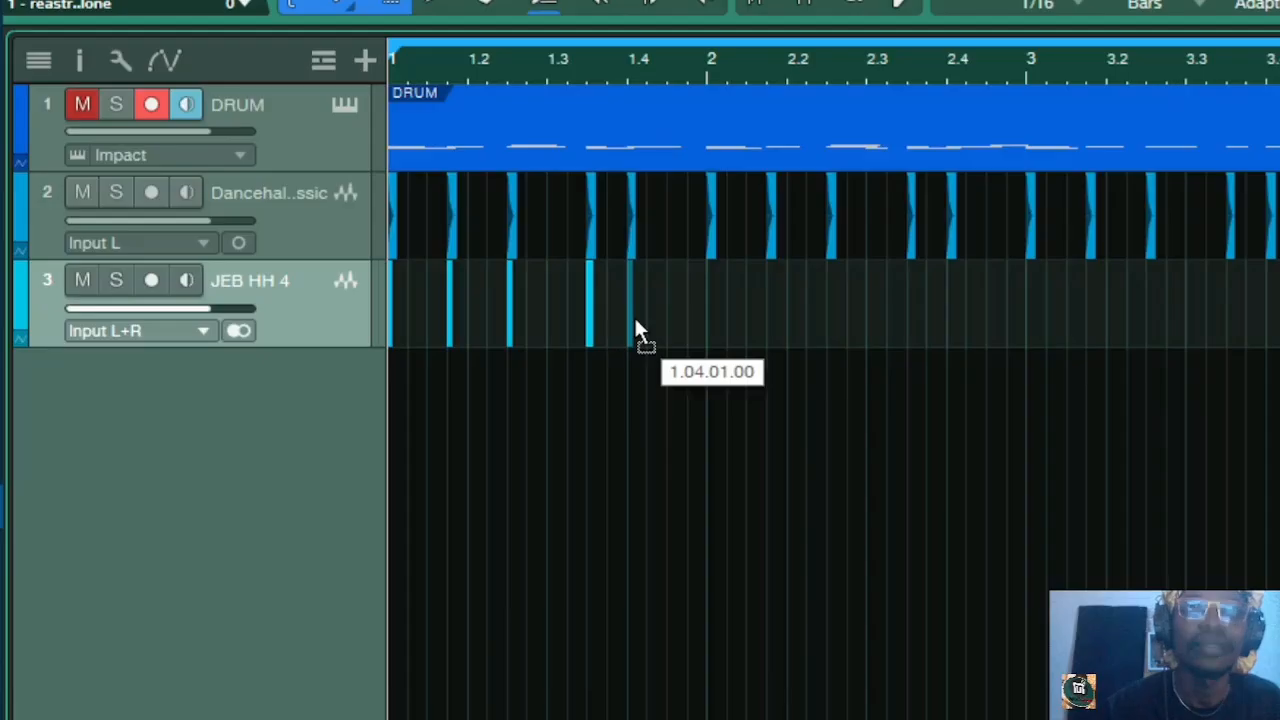
# Copy the JEB HH 4 hit to match the Dancehall Classic positions in bar 1, duplicate the five hits across four bars, and play back
pyautogui.moveTo(636, 321); pyautogui.dragTo(634, 321)
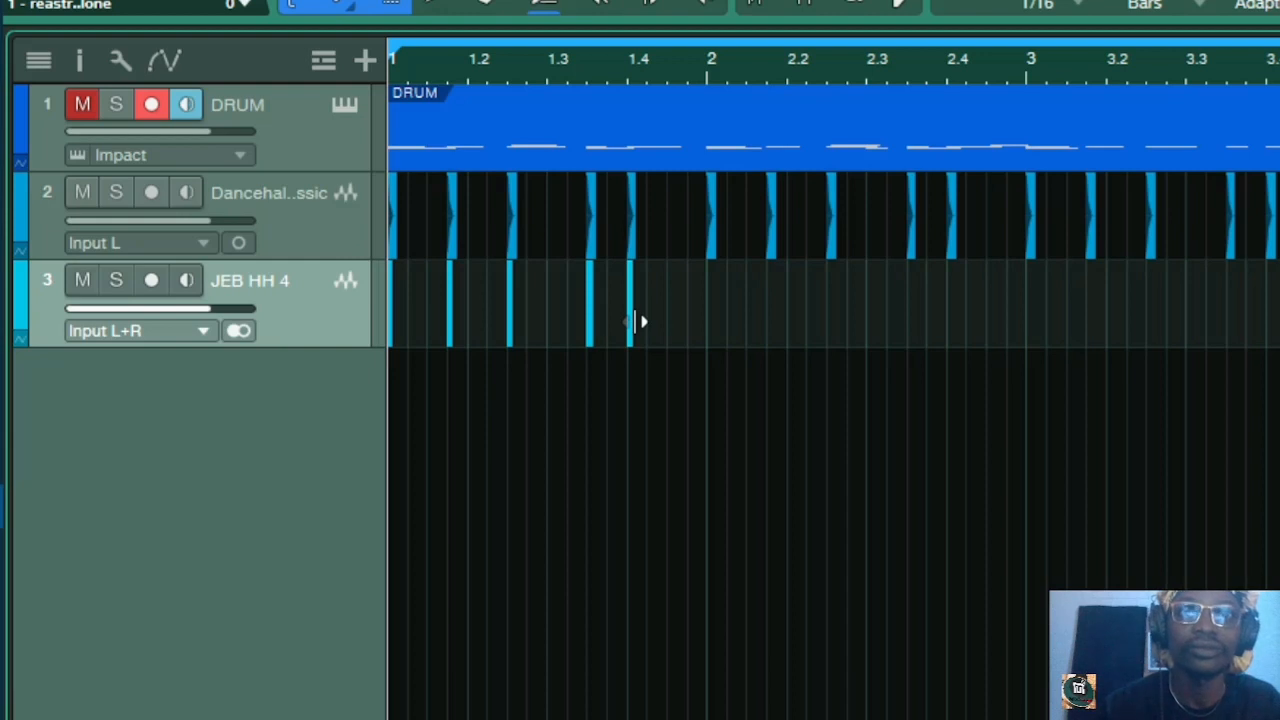
pyautogui.moveTo(663, 321); pyautogui.dragTo(234, 314)
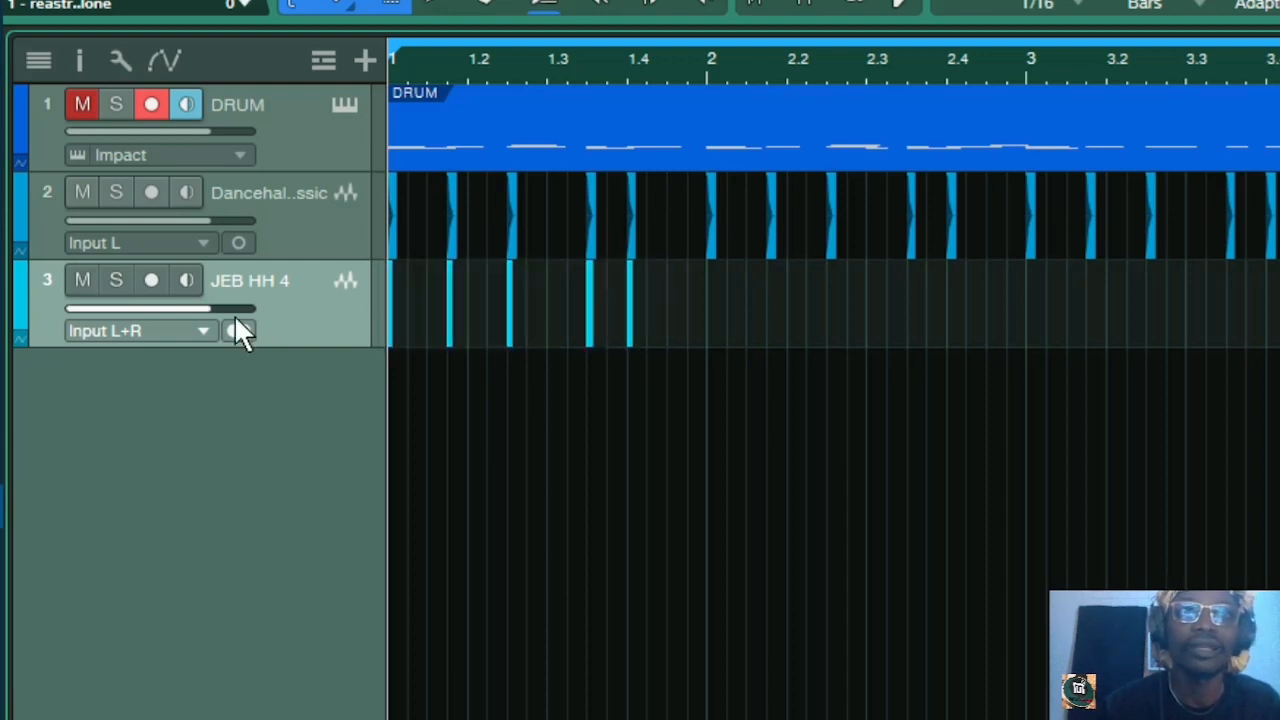
pyautogui.hotkey('ctrl', 'd')
pyautogui.press('w')
pyautogui.press('w')
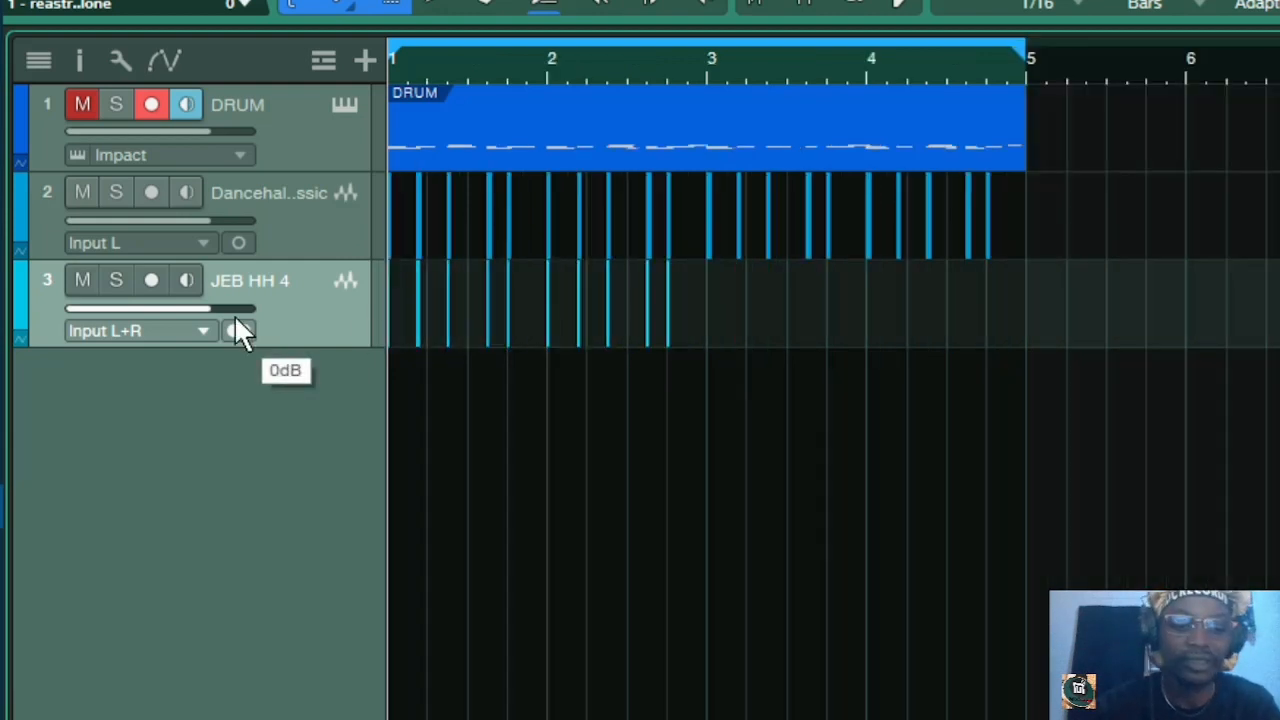
pyautogui.press('d')
pyautogui.press('d')
pyautogui.press('space')
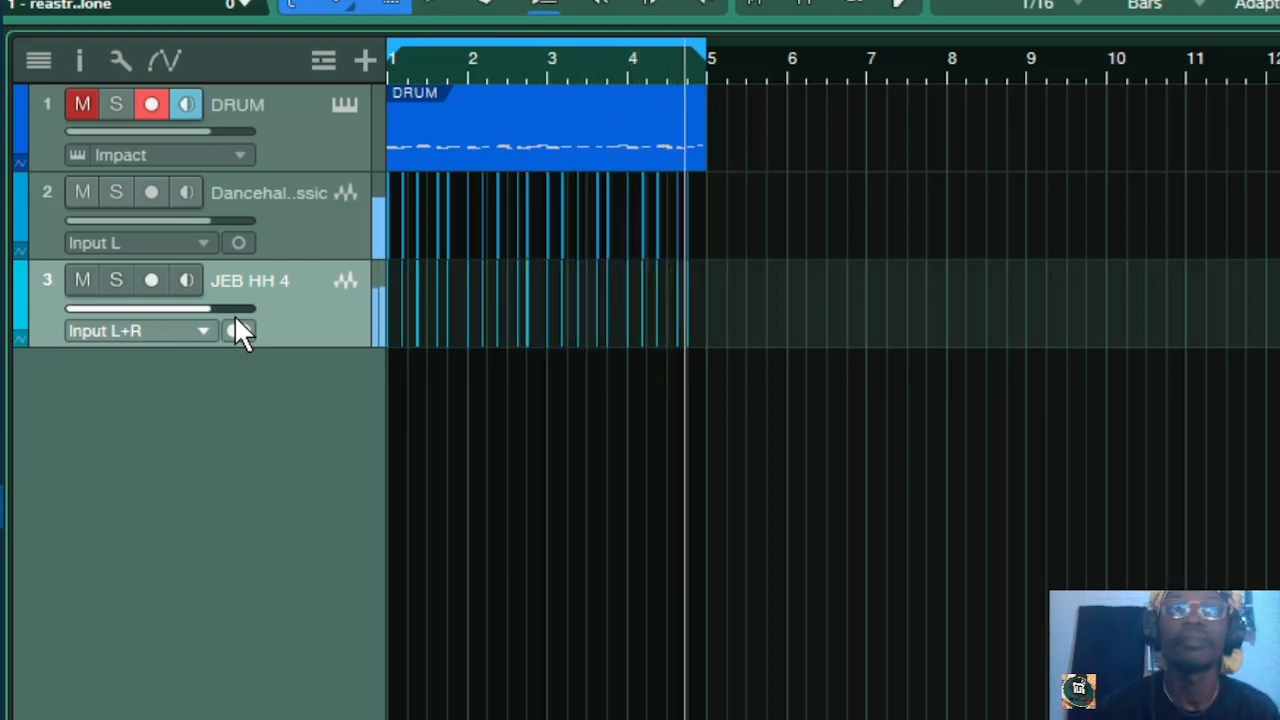
pyautogui.click(238, 330)
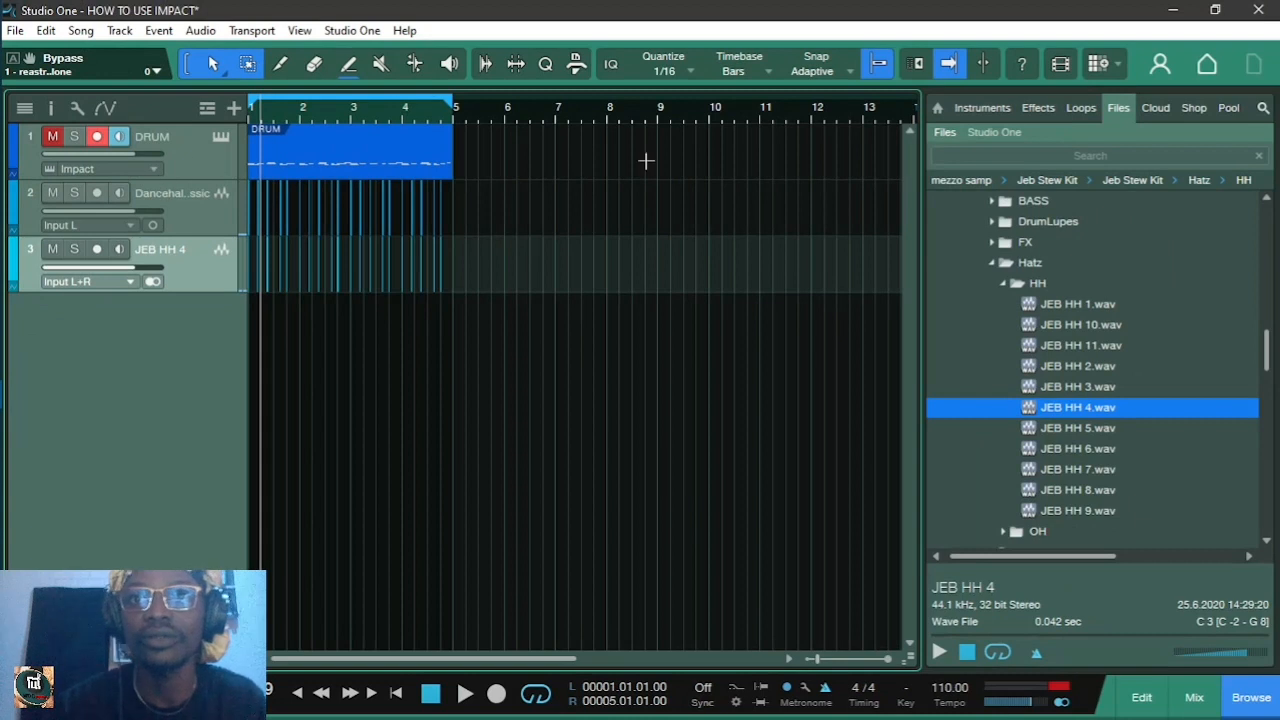
# Place Congarr.wav from the BONGAS folder in PERX on a new track, move it to 1.02.03.00, and play back the hit
pyautogui.click(999, 263)
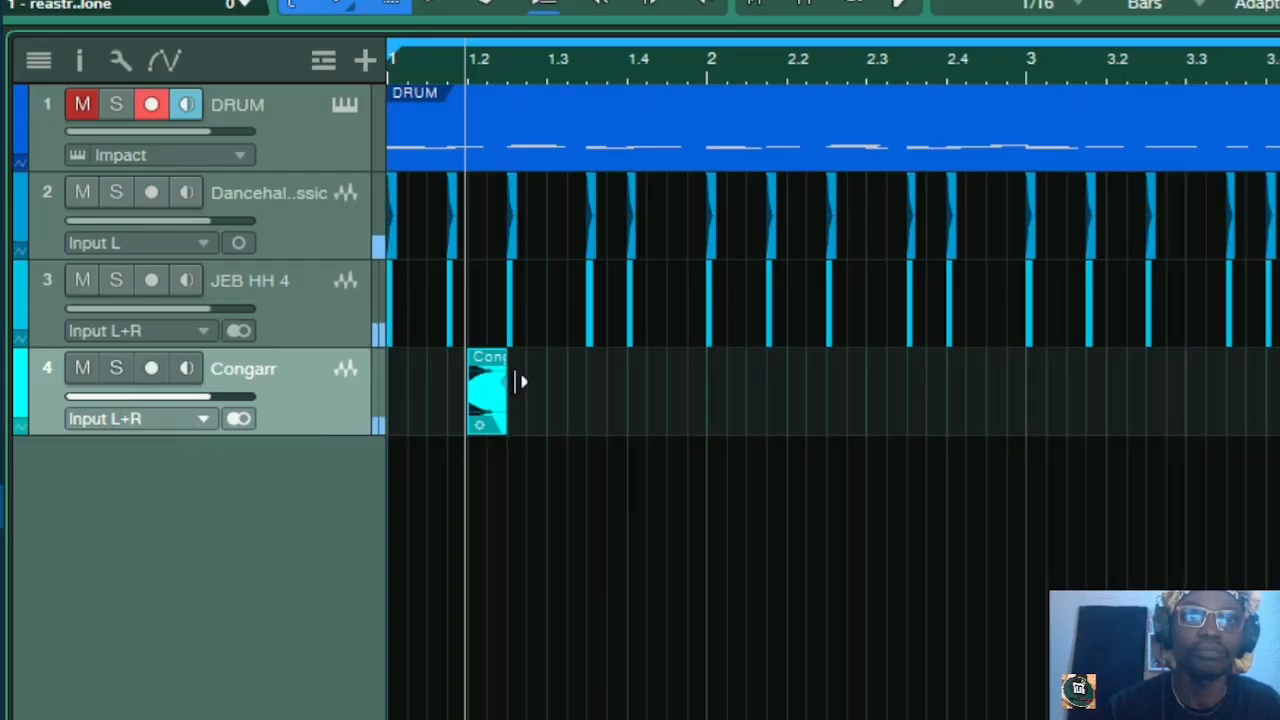
pyautogui.moveTo(492, 398); pyautogui.dragTo(527, 398)
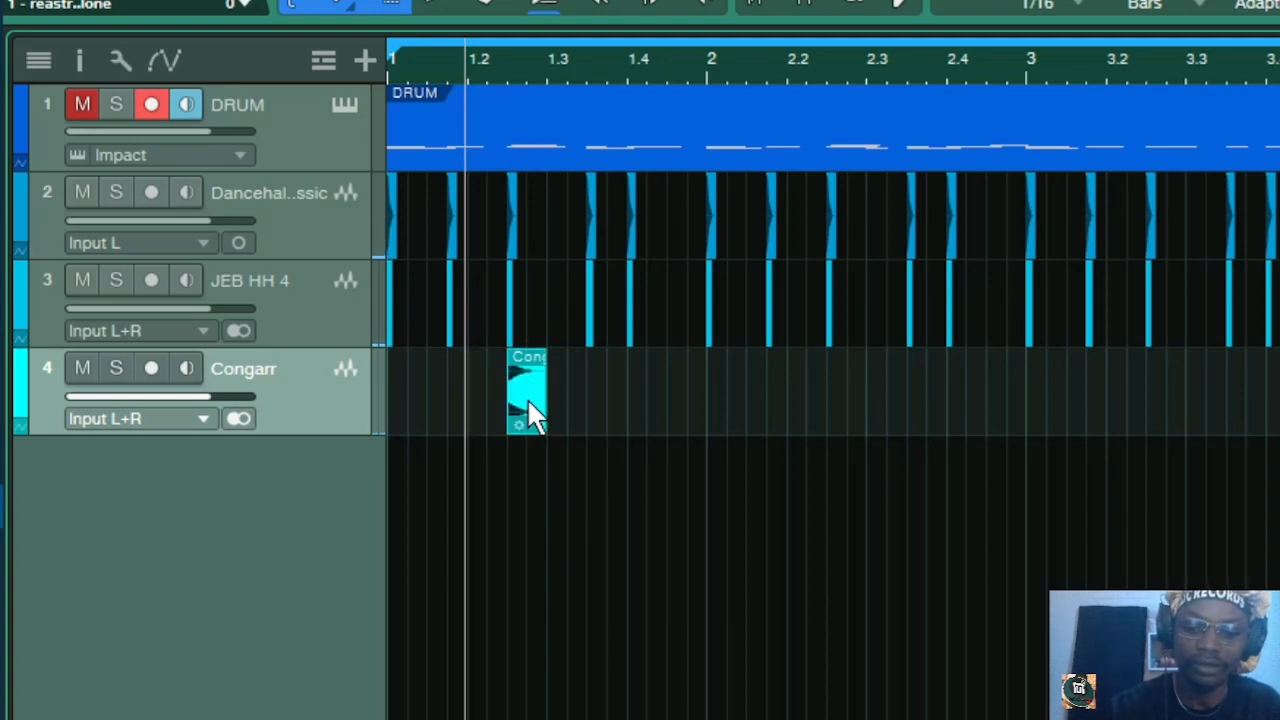
pyautogui.press('space')
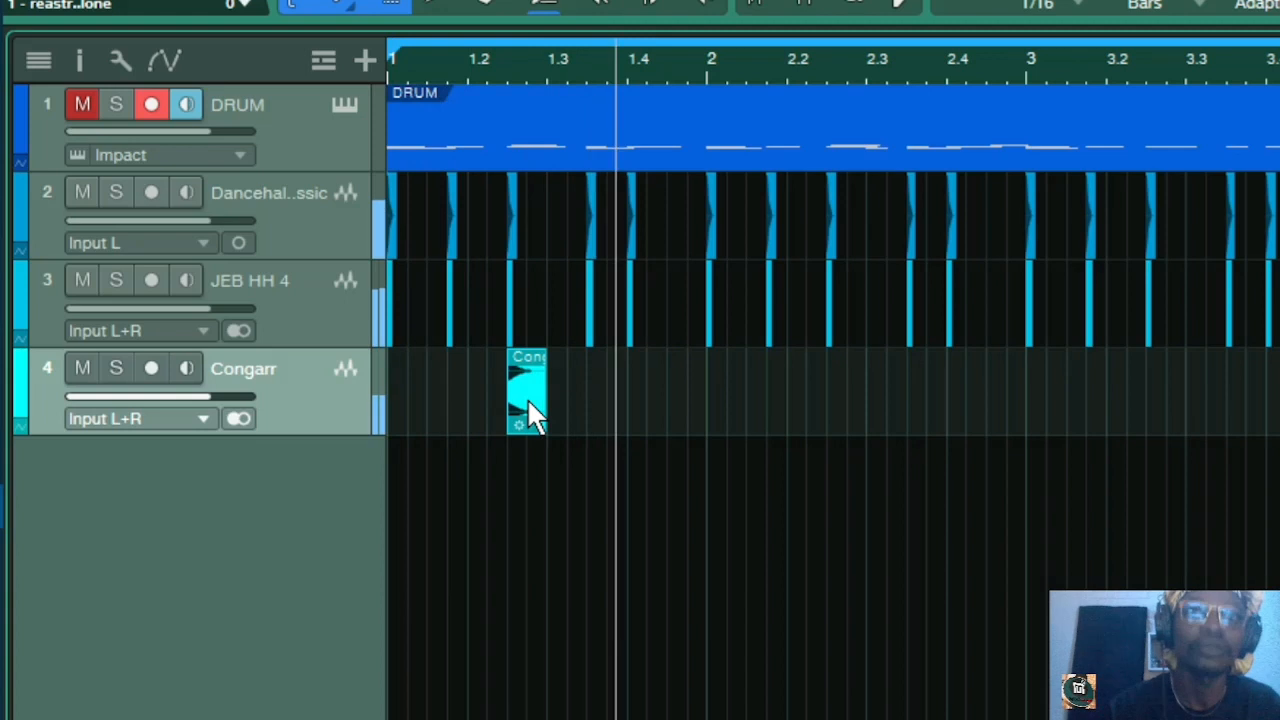
pyautogui.press('space')
# Copy the Congarr hit to 1.04.03.00 and 2.04.03.00 on the same track while playing back the pattern
pyautogui.moveTo(527, 398); pyautogui.dragTo(679, 395)
pyautogui.press('space')
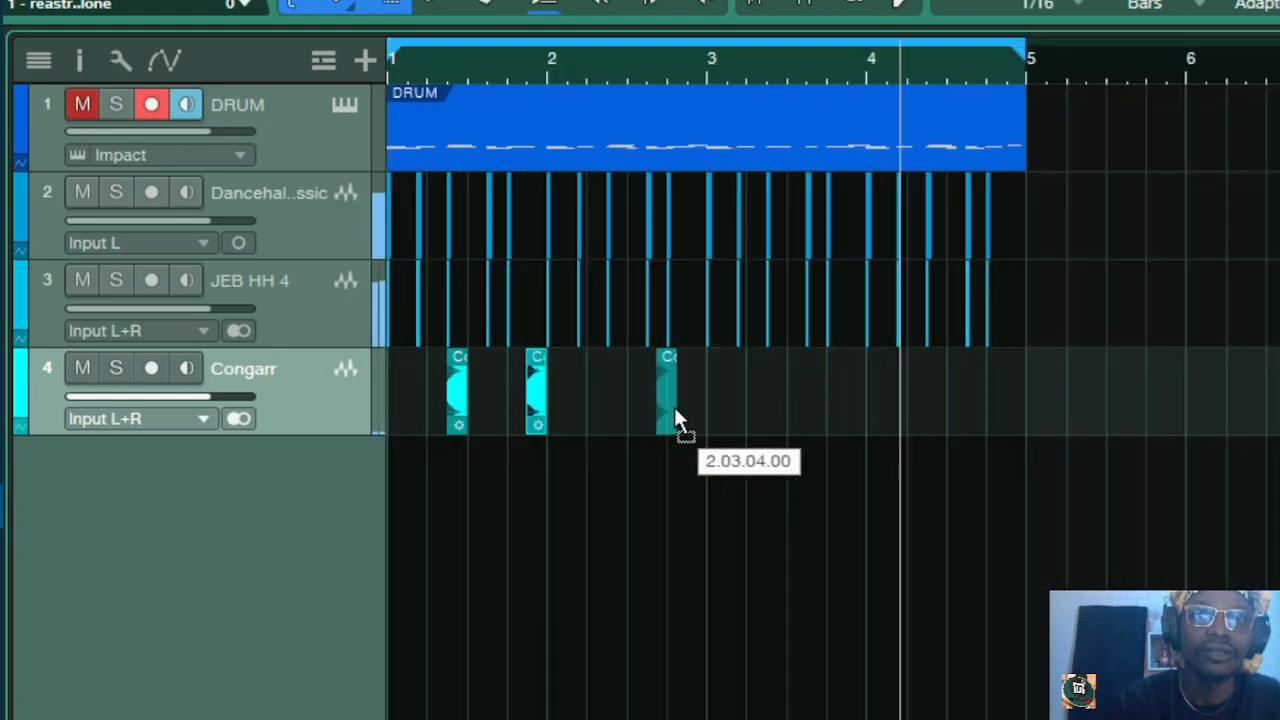
pyautogui.moveTo(675, 412)
pyautogui.mouseDown()
pyautogui.moveTo(663, 411)
pyautogui.moveTo(677, 412)
pyautogui.mouseUp()
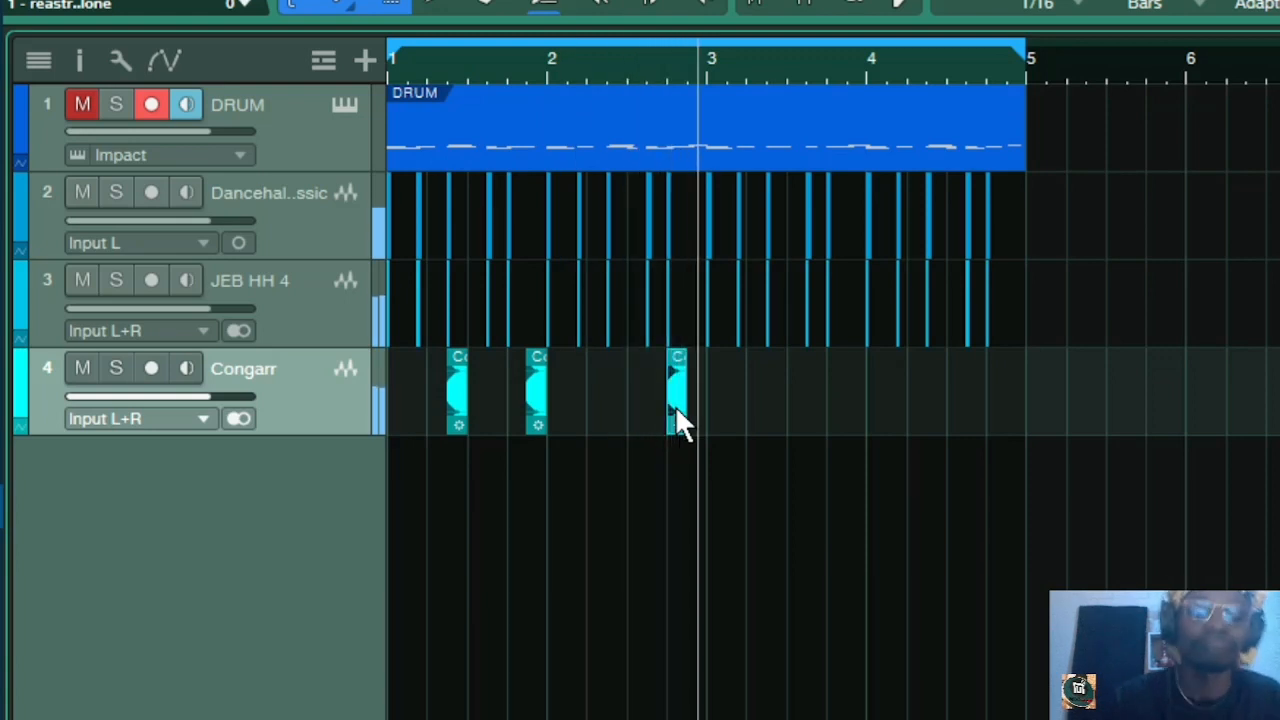
pyautogui.press('e')
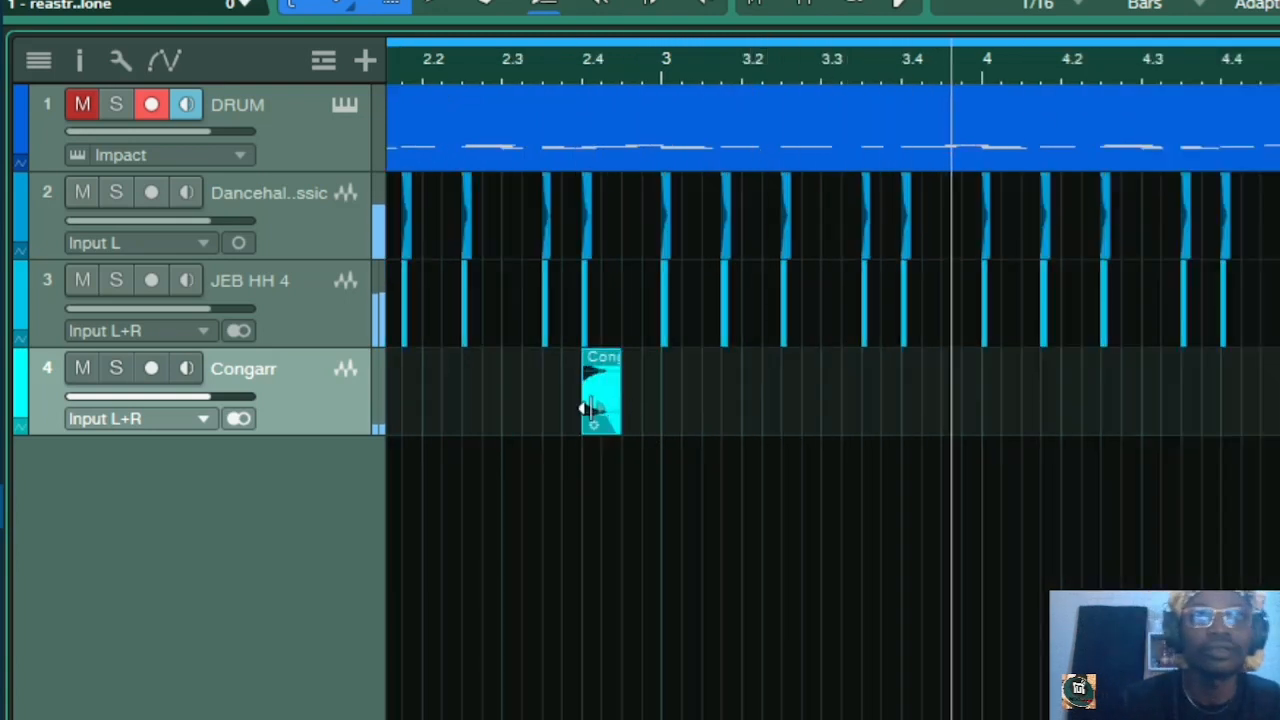
pyautogui.moveTo(602, 407); pyautogui.dragTo(632, 409)
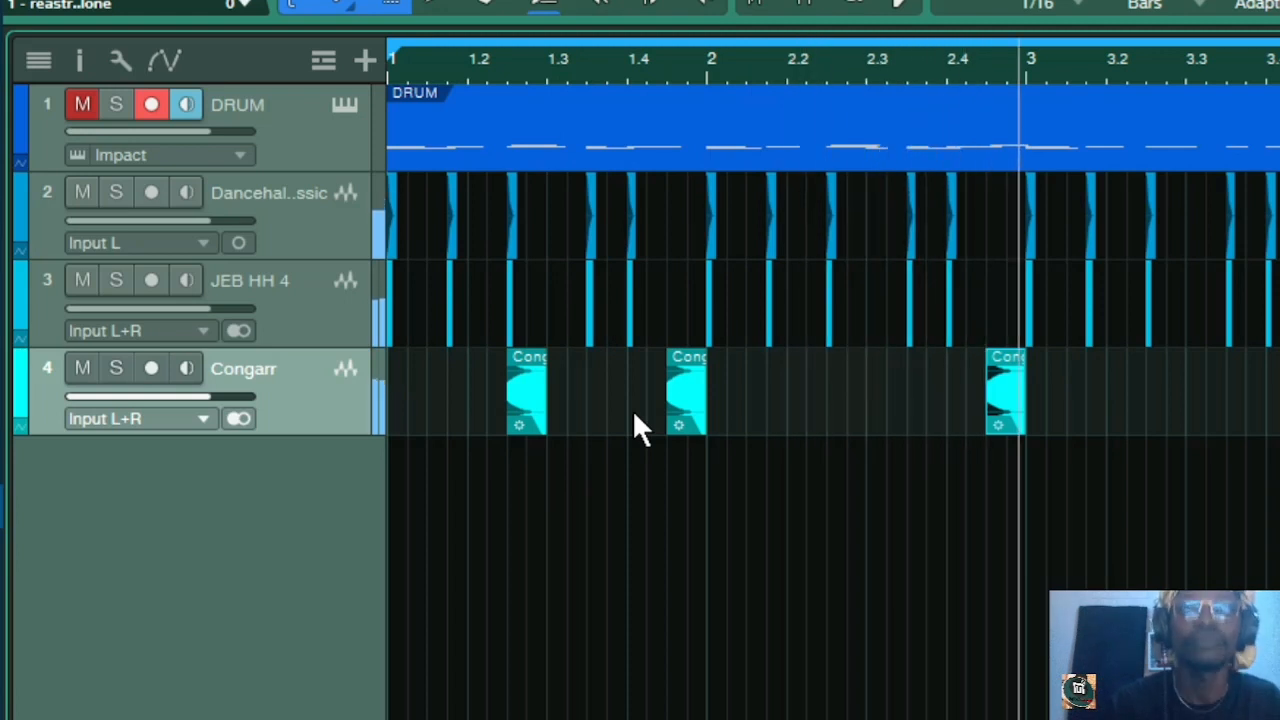
# Duplicate the three Congarr hits of bars 1 and 2 into bars 3 and 4
pyautogui.moveTo(1105, 405); pyautogui.dragTo(408, 402)
pyautogui.press('d')
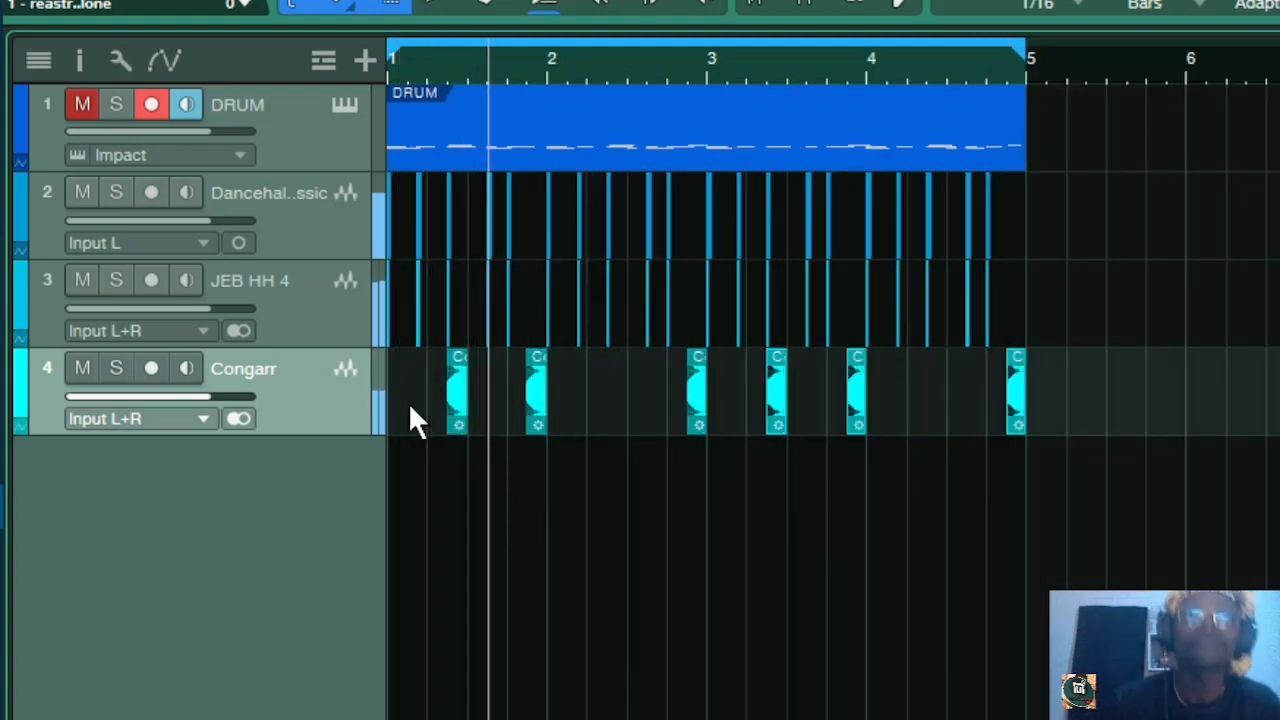
pyautogui.press('w')
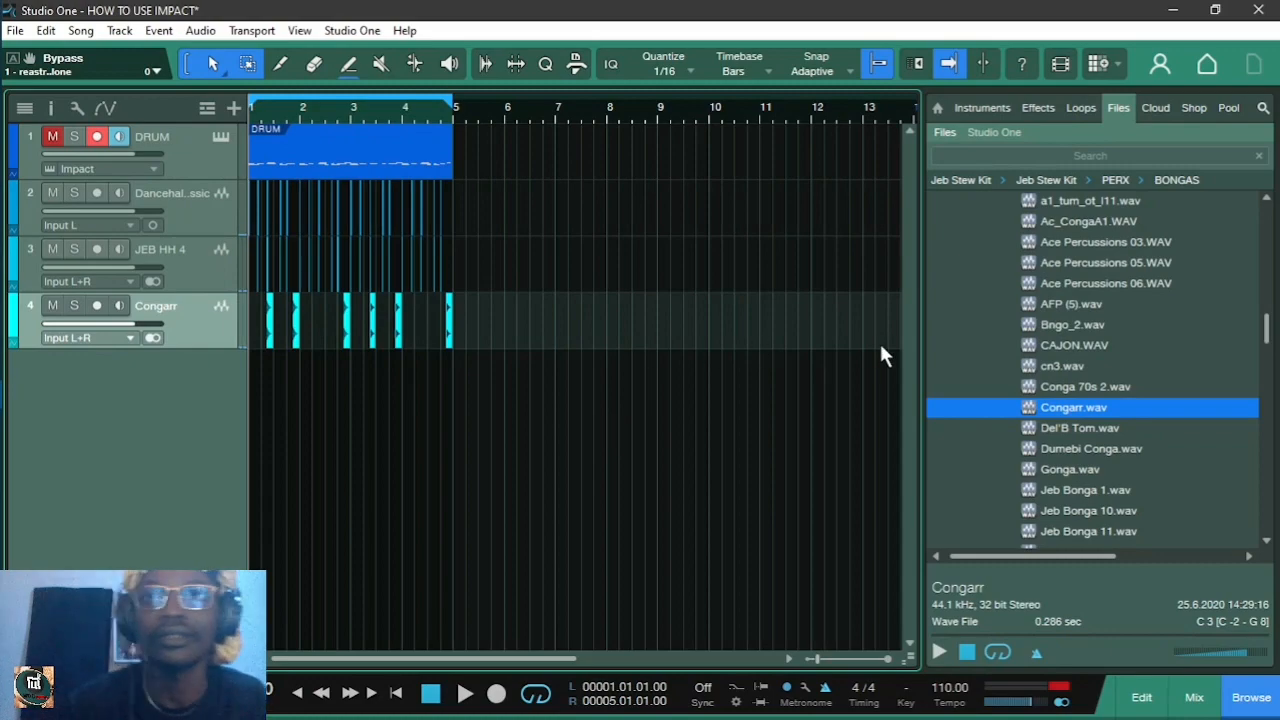
# Build a four-bar kick pattern on a new track from bd5.wav in KEEKS, starting with hits at bar 1, 1.03.03.00 and bar 2, and play back
pyautogui.scroll(1, 1057, 363)
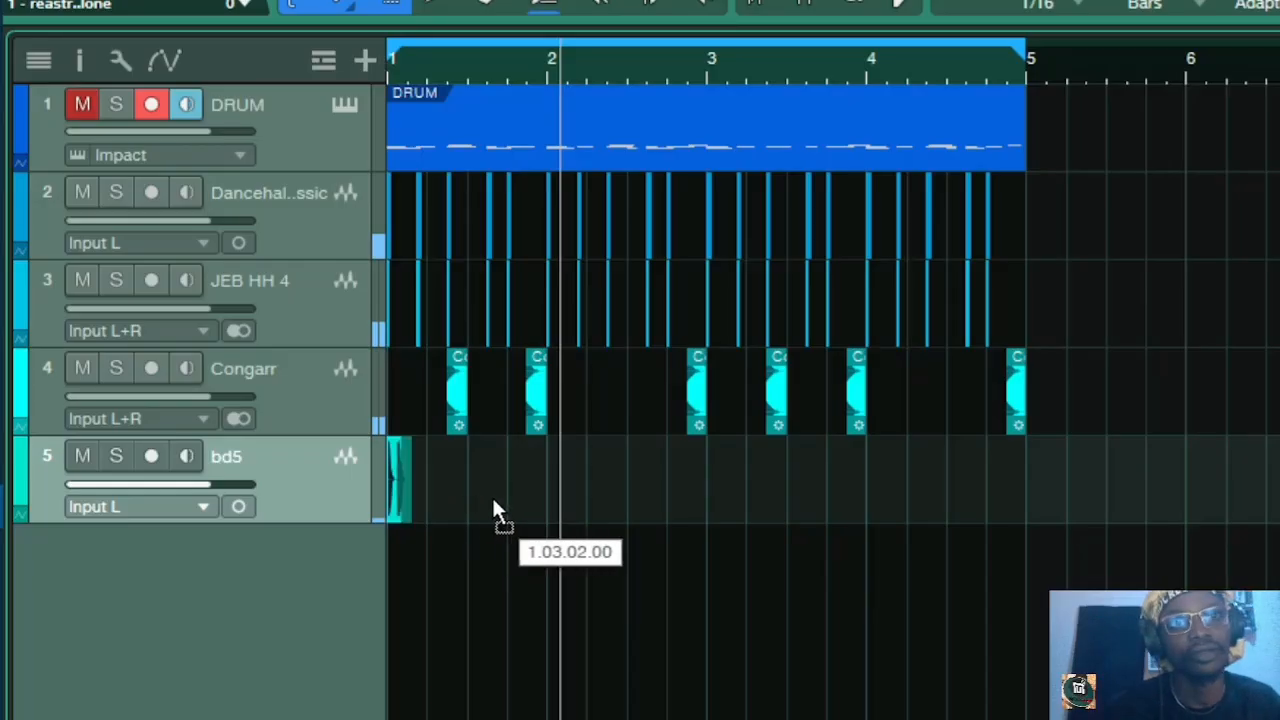
pyautogui.moveTo(493, 505); pyautogui.dragTo(493, 496)
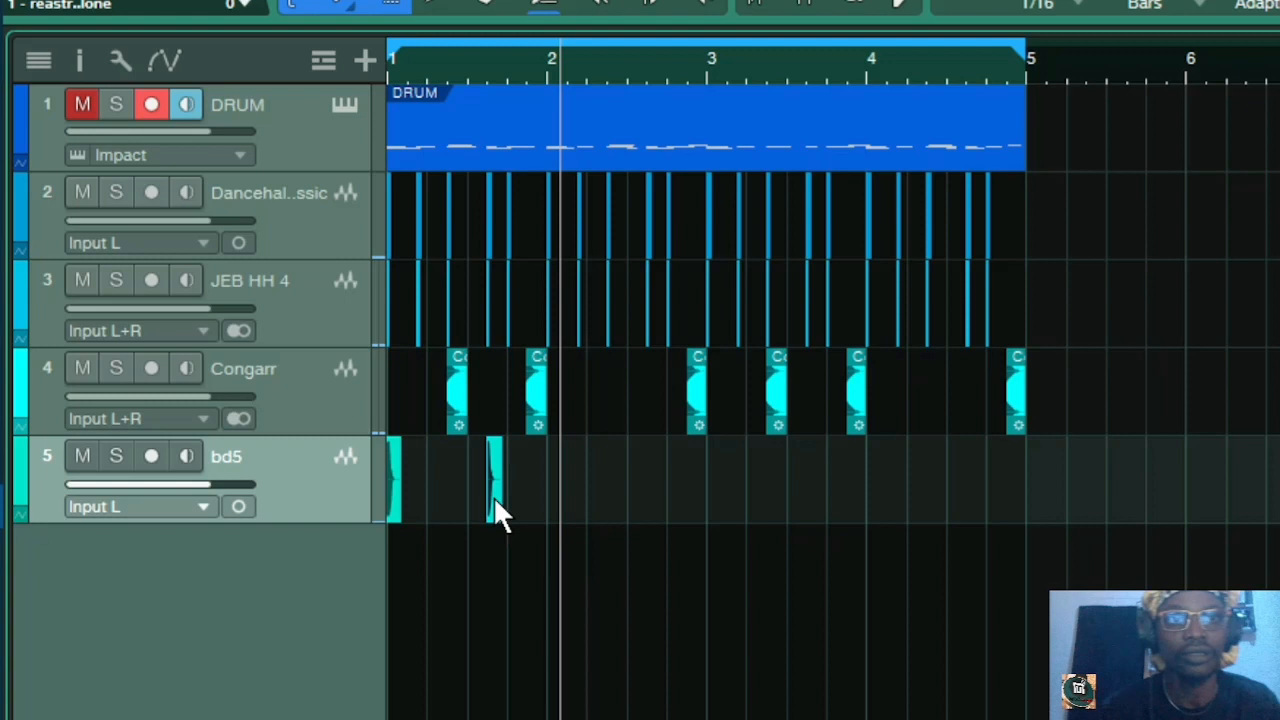
pyautogui.press('e')
pyautogui.press('space')
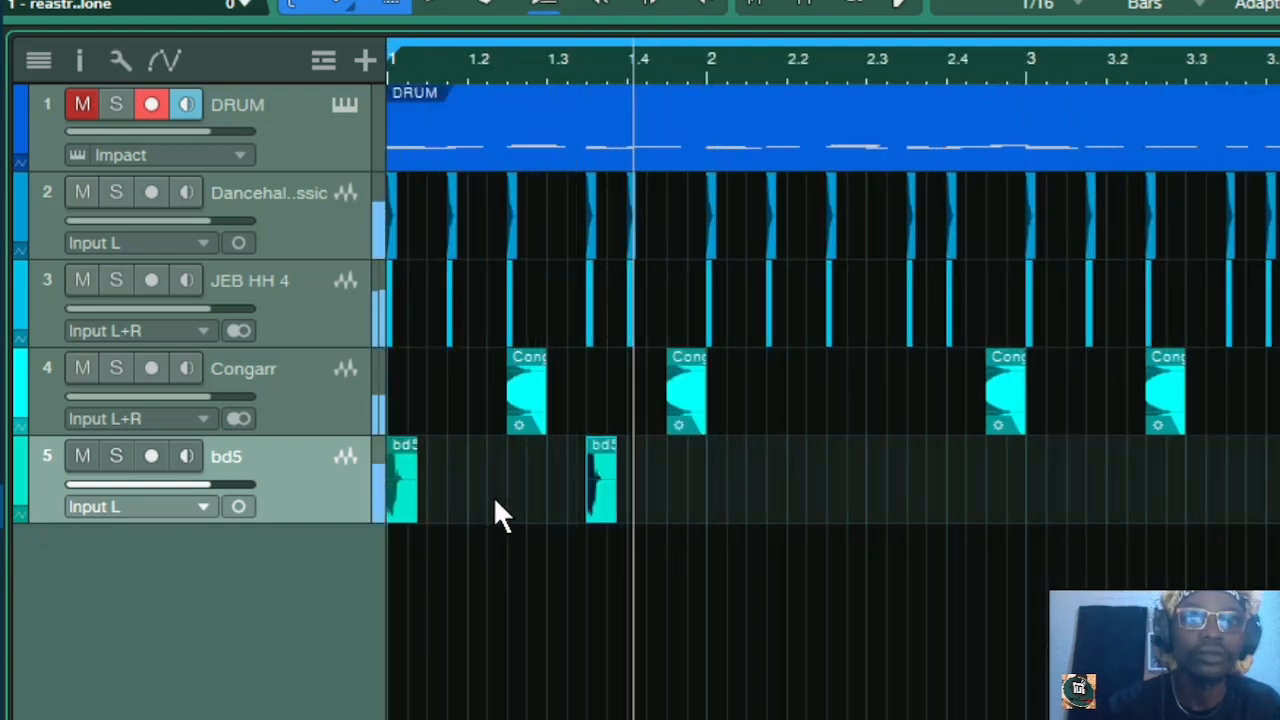
pyautogui.press('space')
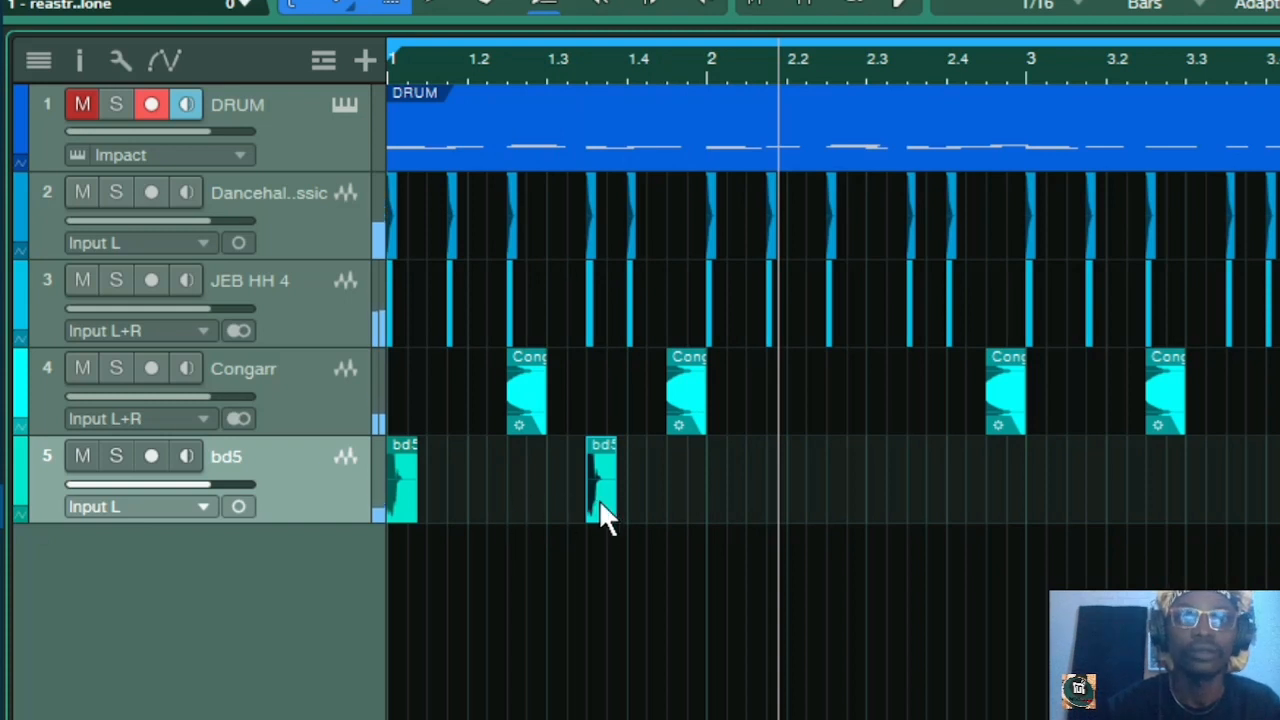
pyautogui.moveTo(606, 503); pyautogui.dragTo(722, 504)
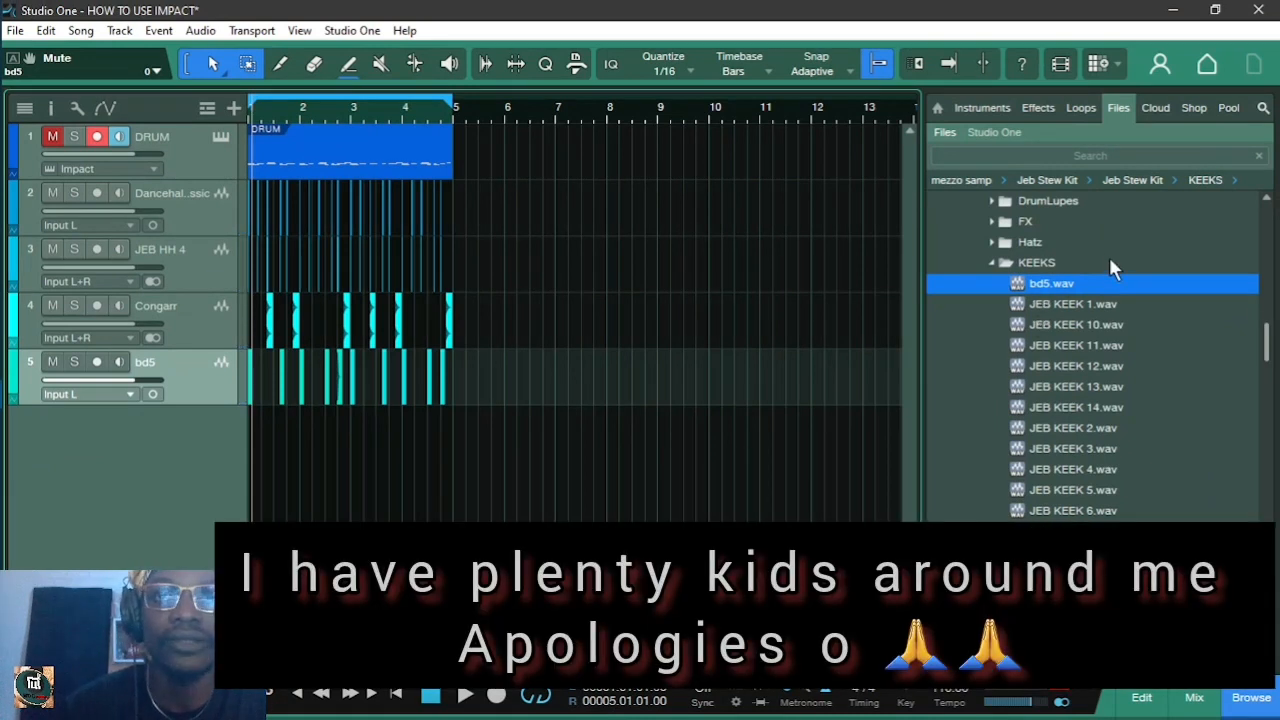
# Collapse the KEEKS folder and expand the SHAKERS folder of the Jeb Stew Kit to list its shaker samples
pyautogui.doubleClick(1031, 262)
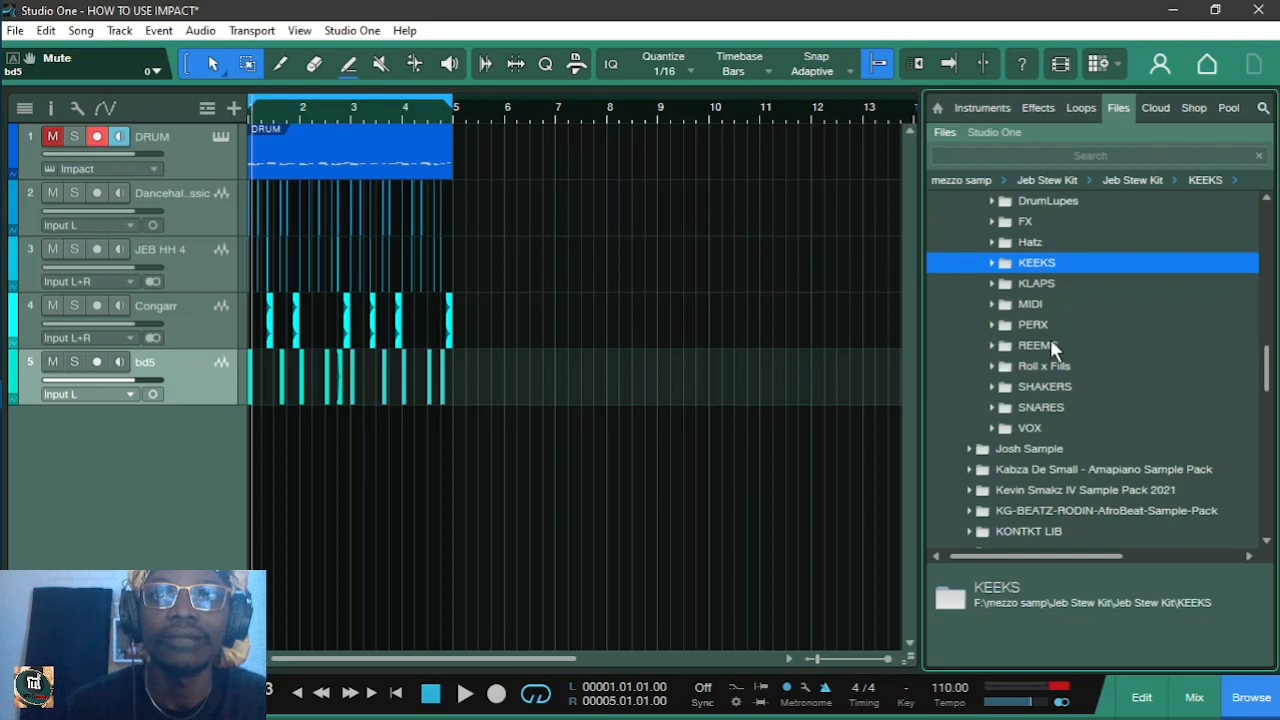
pyautogui.click(995, 387)
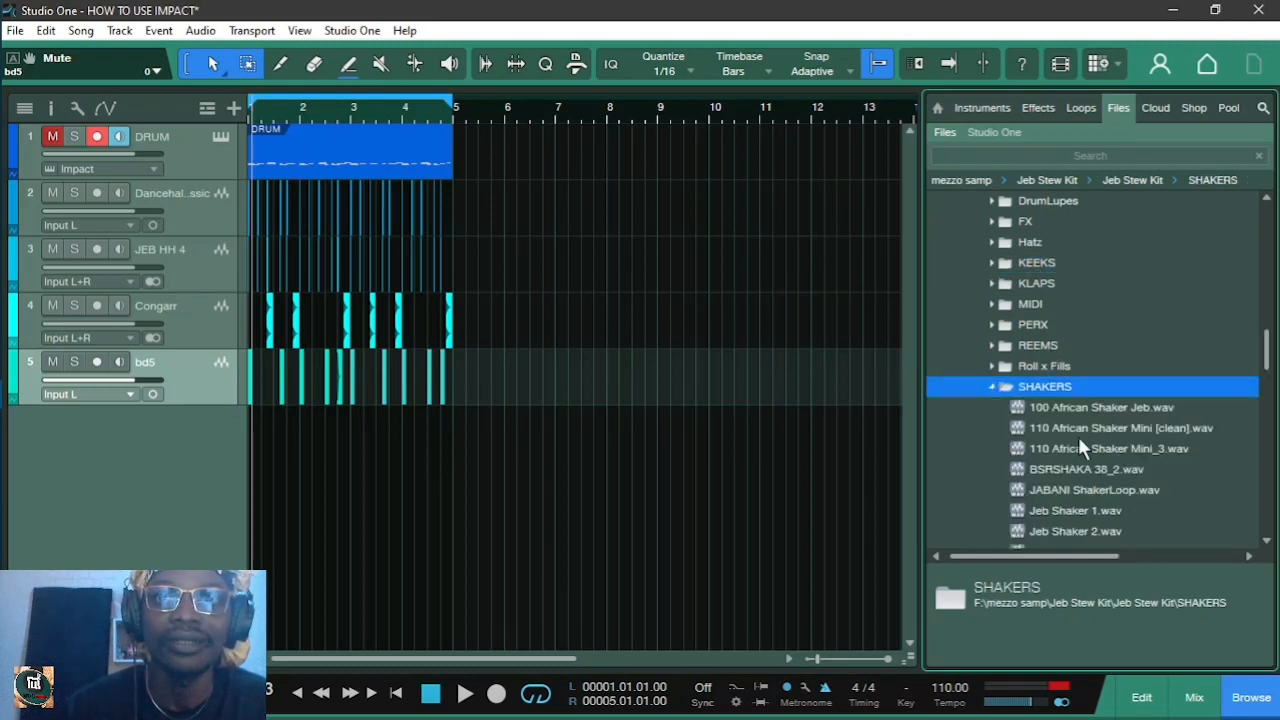
pyautogui.press('Left')
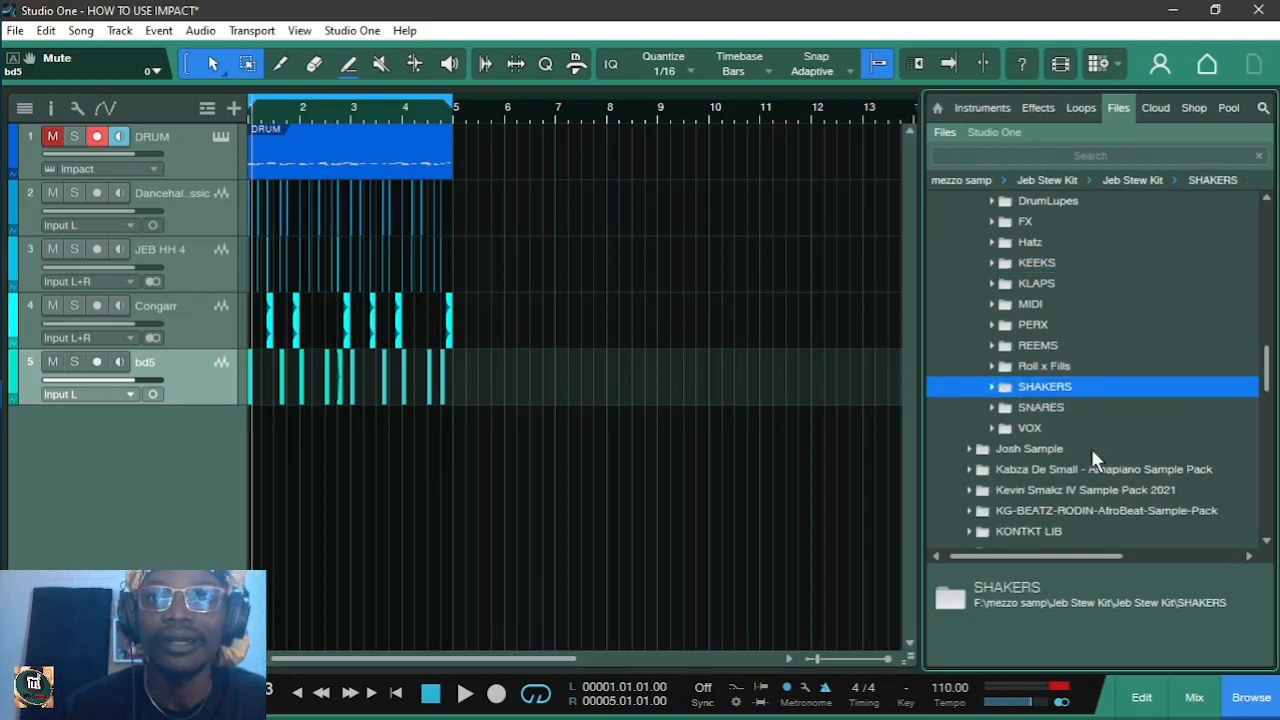
pyautogui.doubleClick(1033, 392)
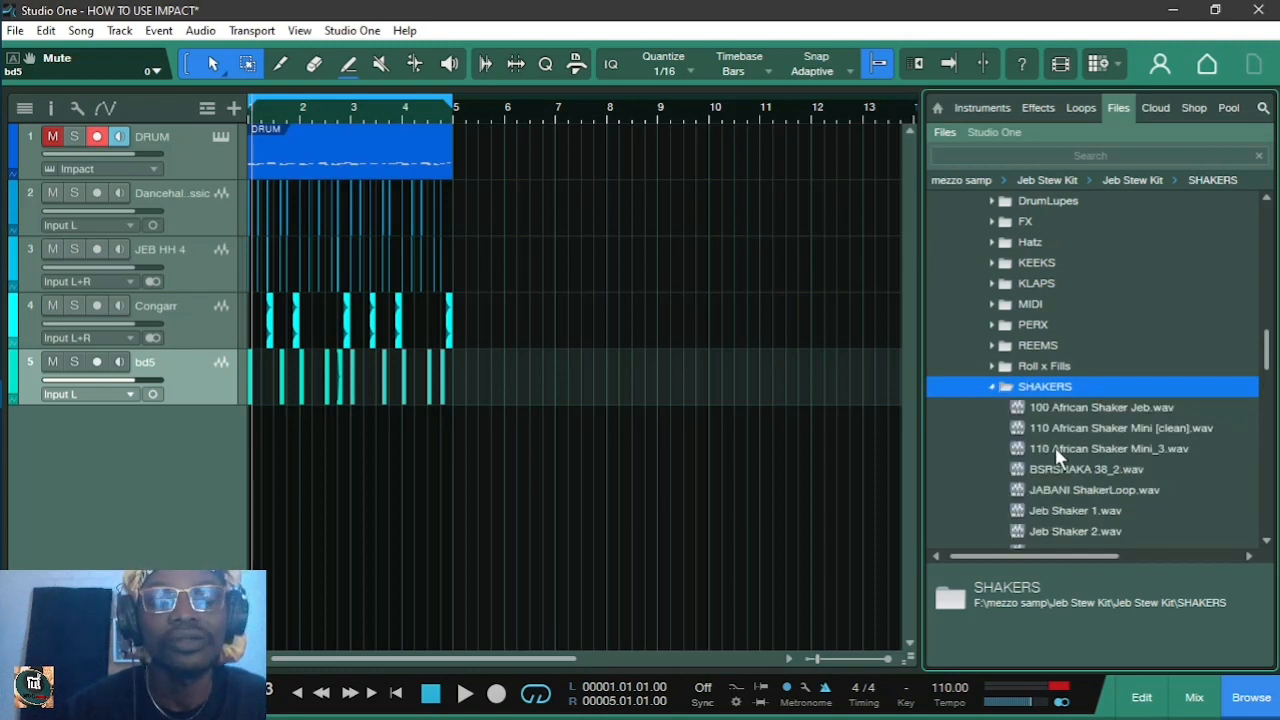
pyautogui.scroll(-2, 1059, 457)
pyautogui.scroll(-1, 1059, 457)
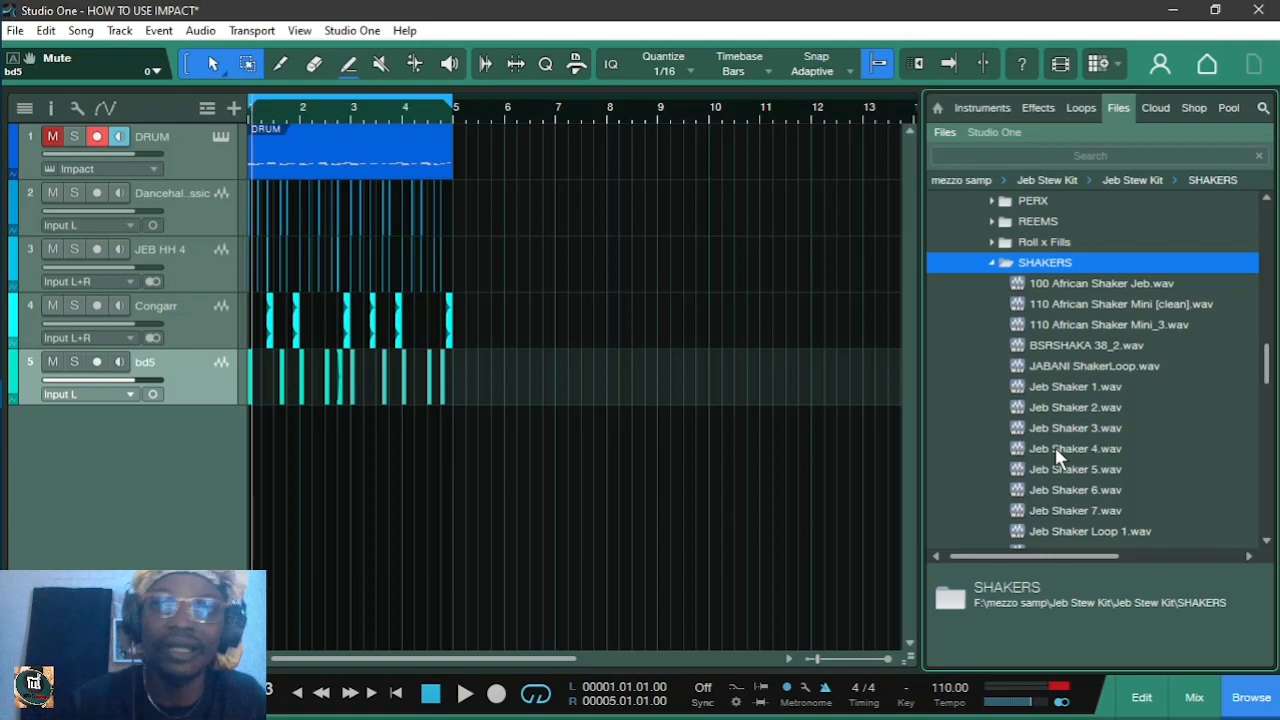
# Audition Jeb Shaker 1.wav and 100 African Shaker Jeb.wav, then place 110 African Shaker Mini [clean].wav on a new track at bar 1
pyautogui.click(1081, 388)
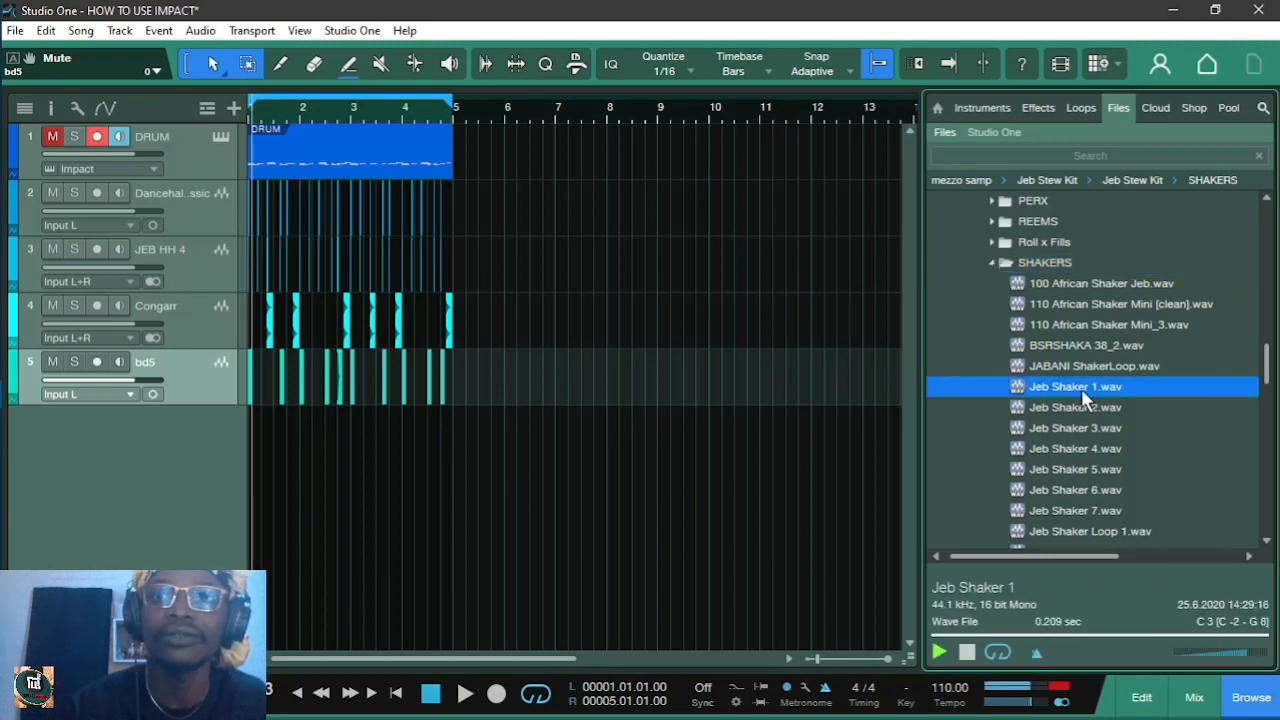
pyautogui.click(1088, 285)
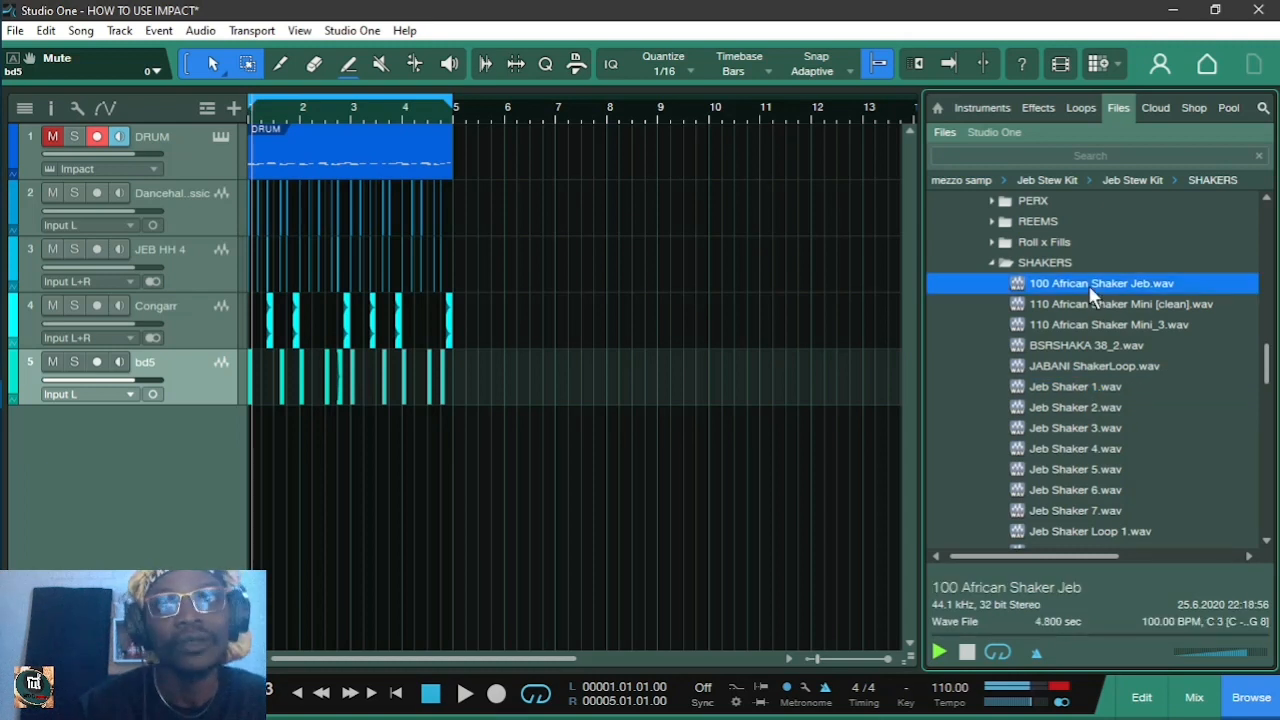
pyautogui.click(1094, 305)
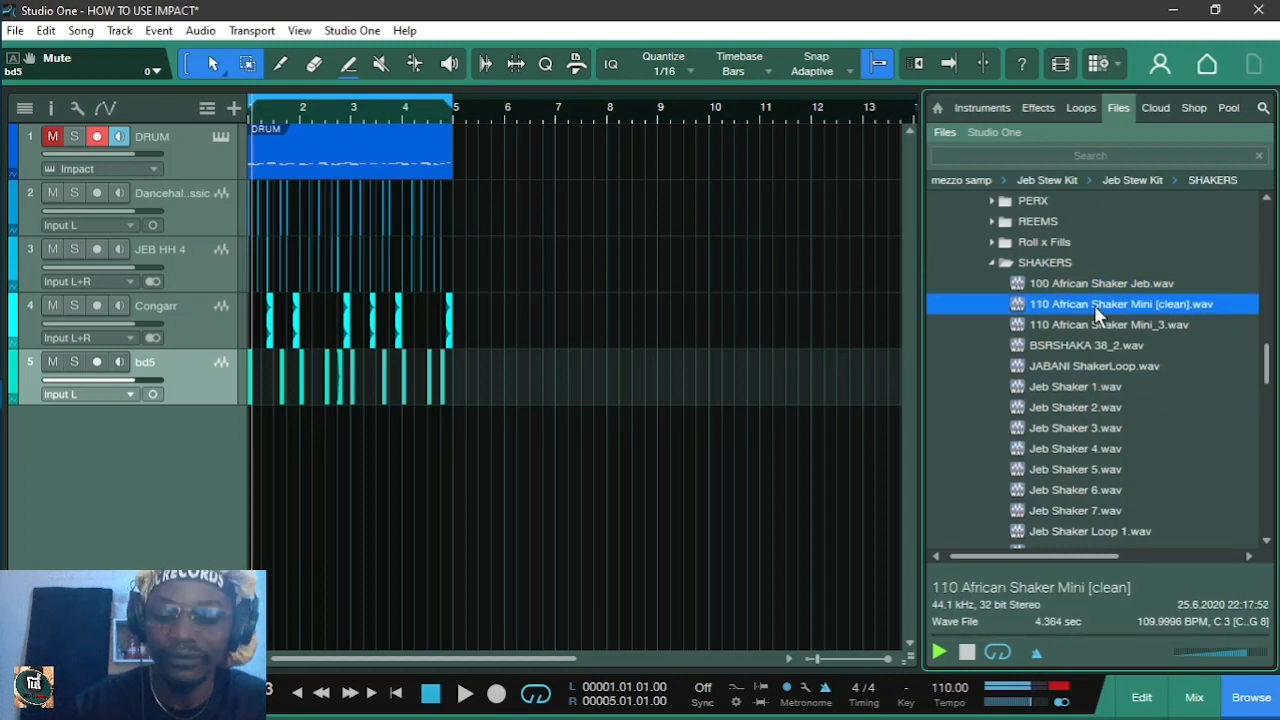
pyautogui.moveTo(816, 365); pyautogui.dragTo(260, 418)
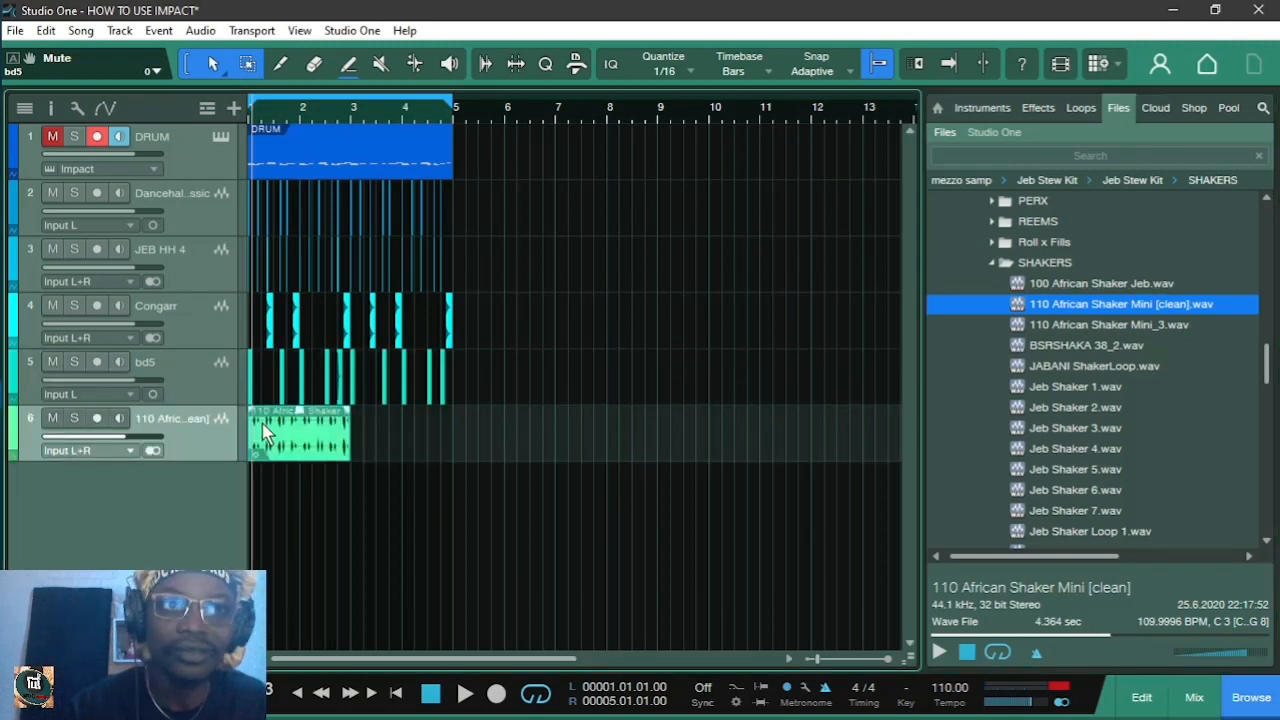
# Duplicate the 110 African Shaker Mini [clean] loop into bars 3 and 4, save the song and play back all sample tracks
pyautogui.press('space')
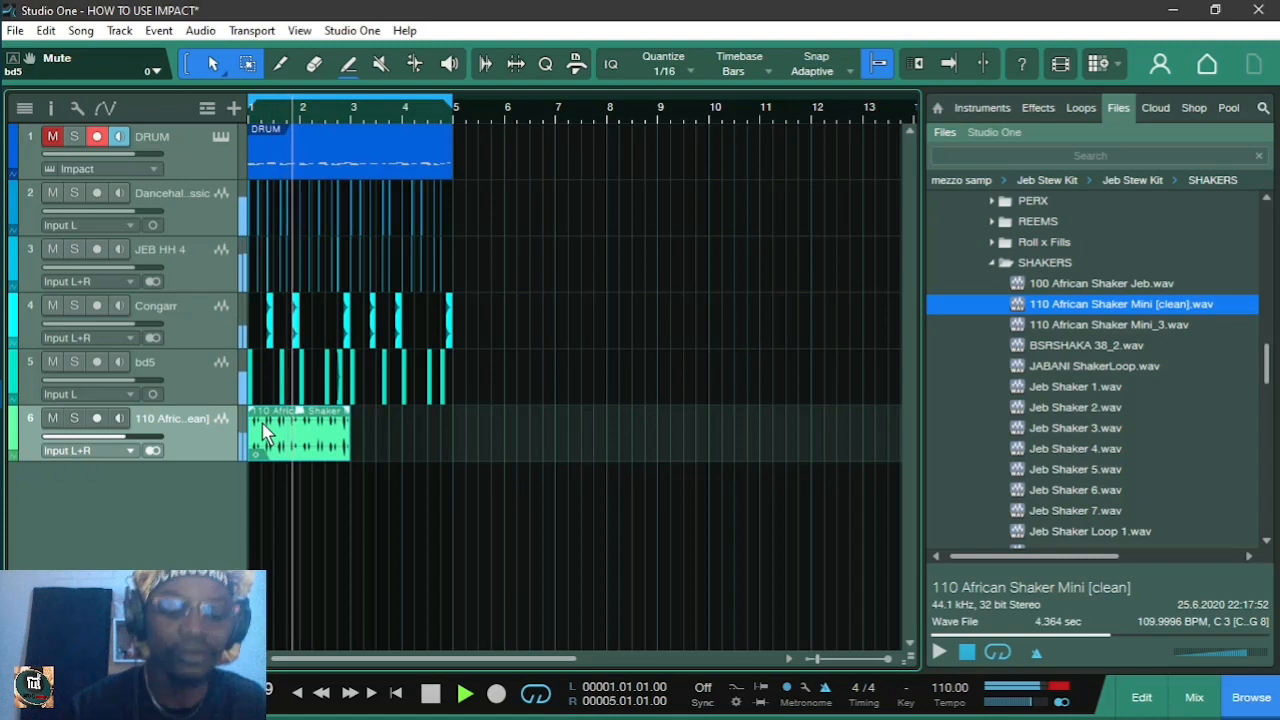
pyautogui.press('d')
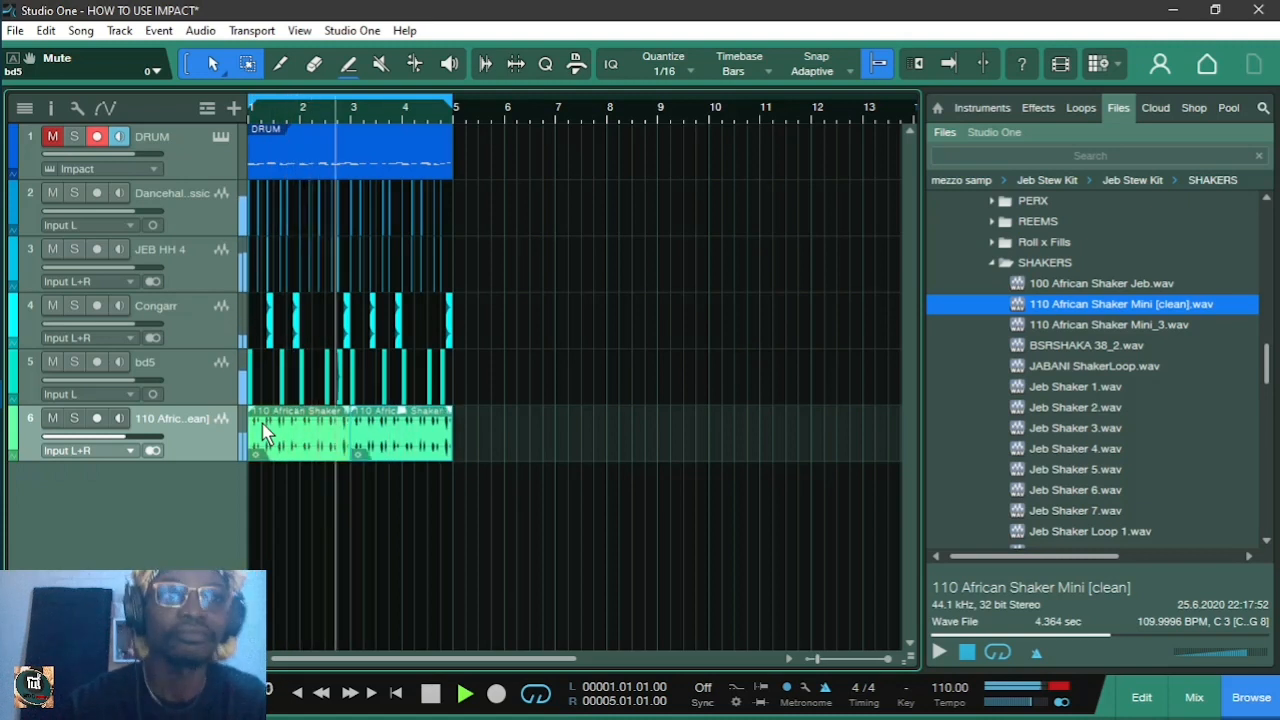
pyautogui.hotkey('ctrl', 's')
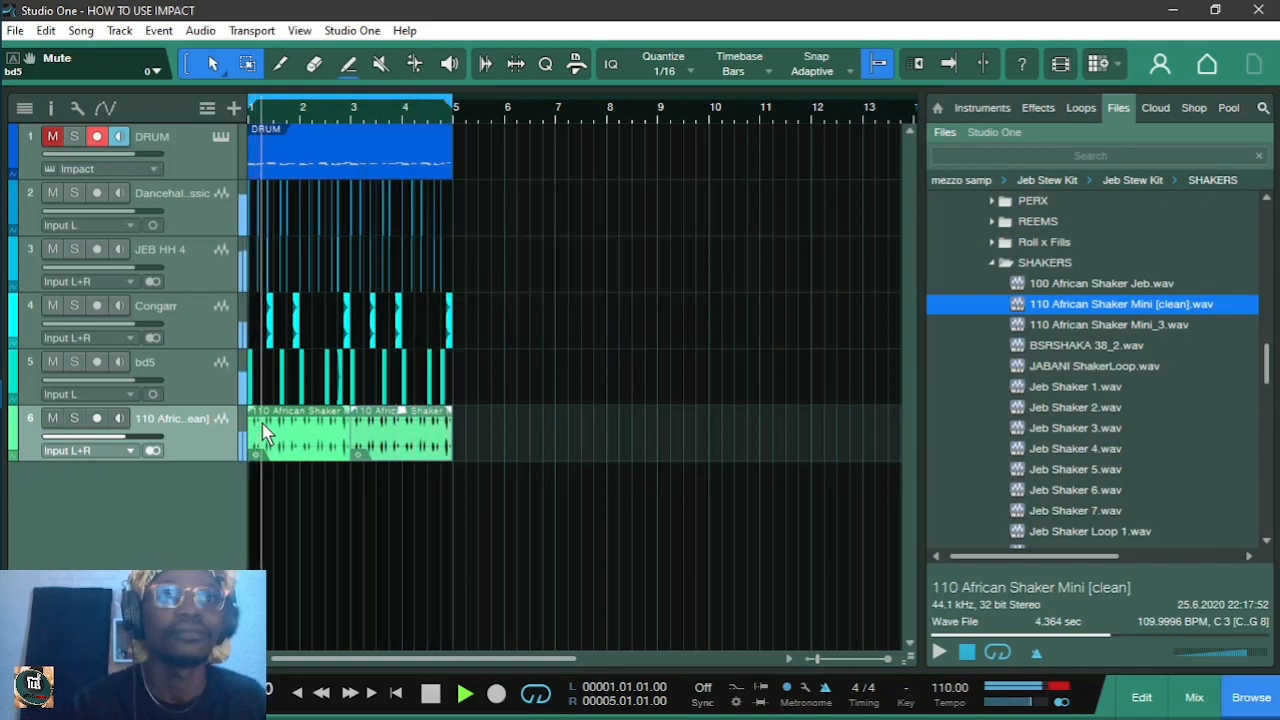
pyautogui.press('space')
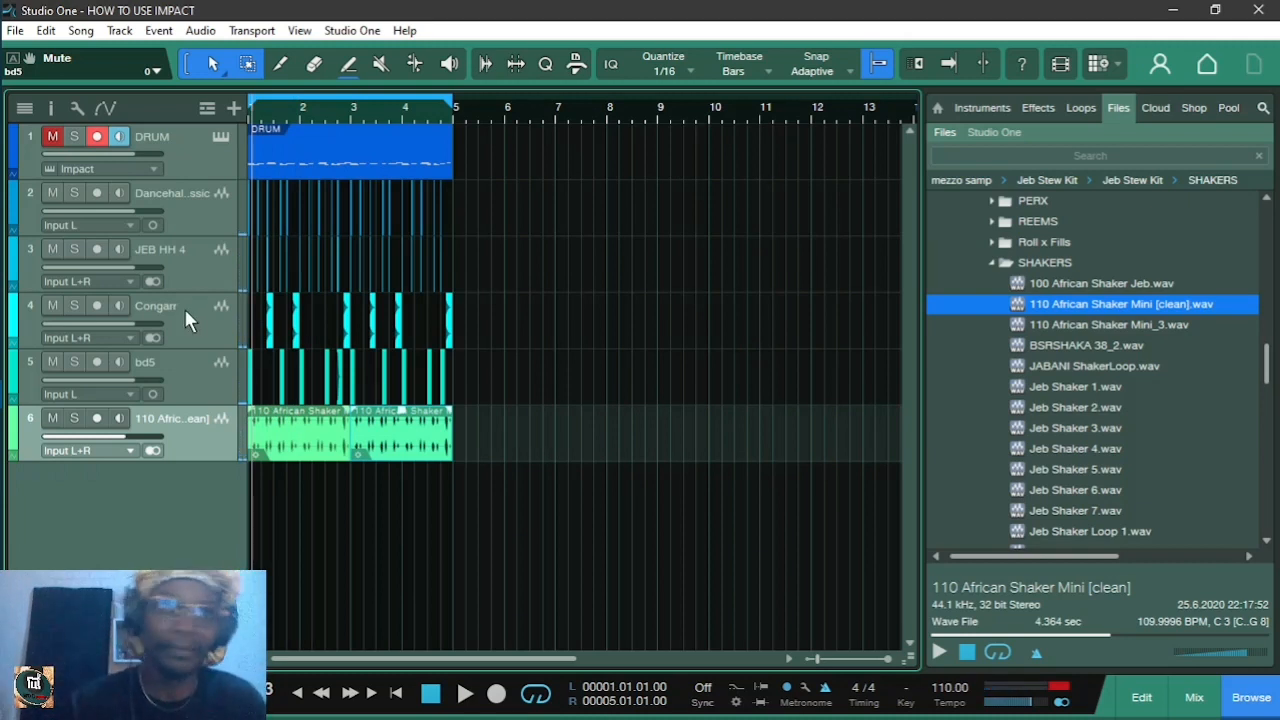
# Solo the DRUM track and play it back, bringing in the African shaker loop before stopping and muting it again
pyautogui.click(77, 140)
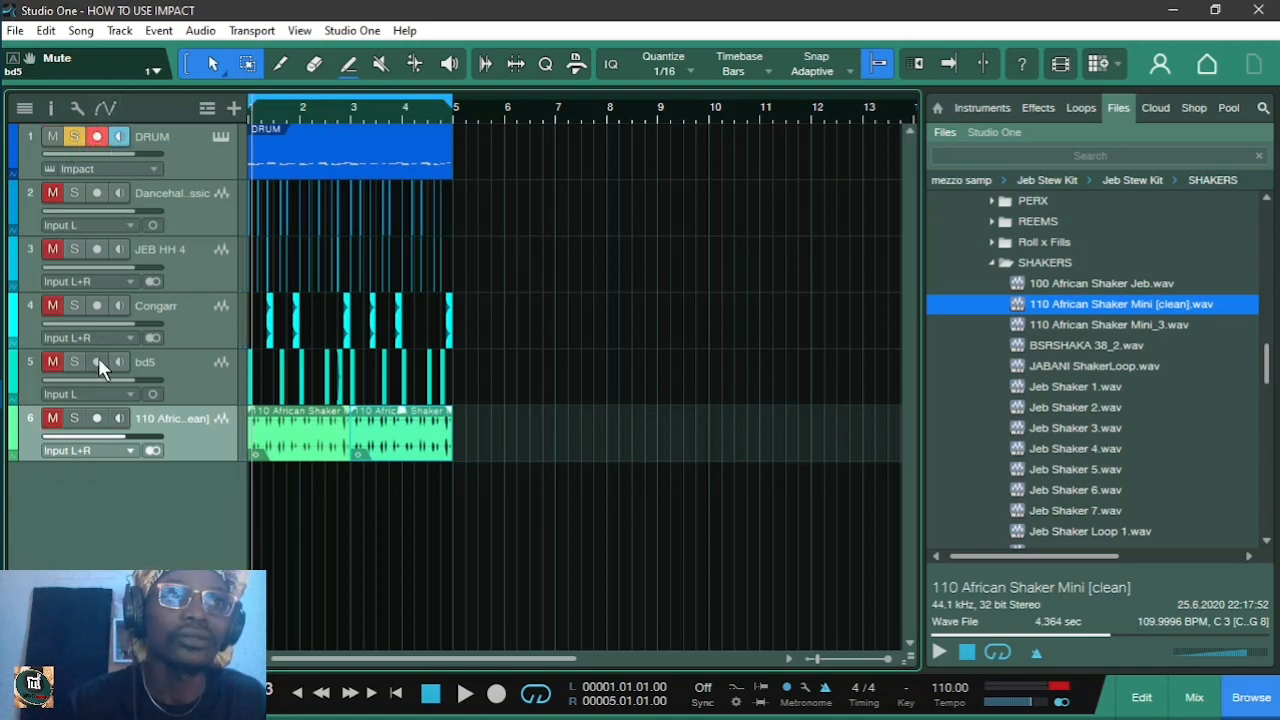
pyautogui.press('space')
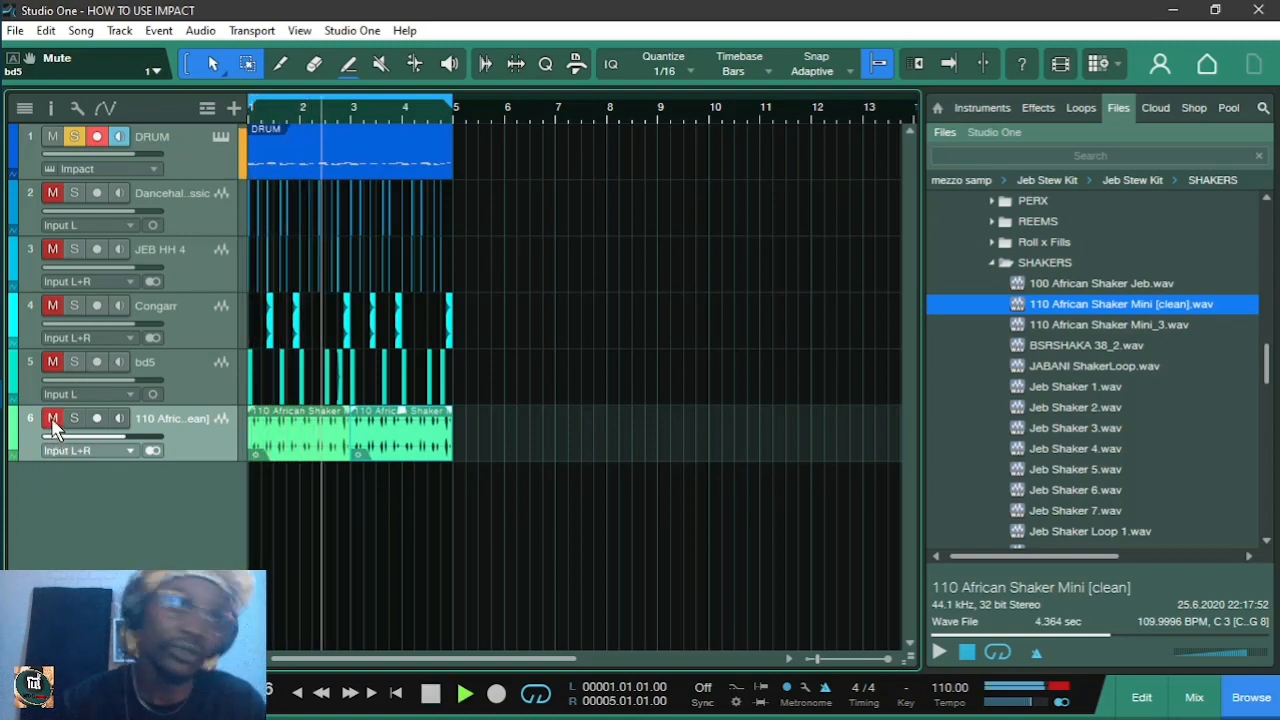
pyautogui.click(54, 420)
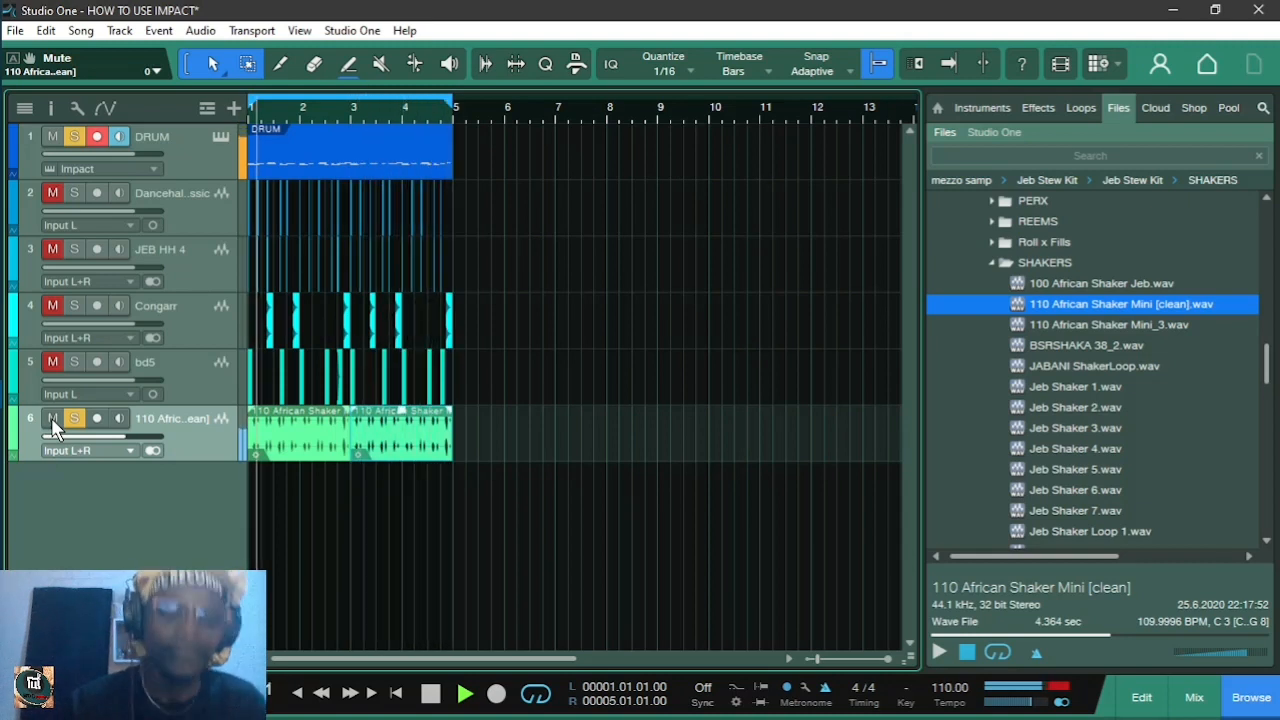
pyautogui.press('space')
pyautogui.click(53, 419)
pyautogui.click(72, 419)
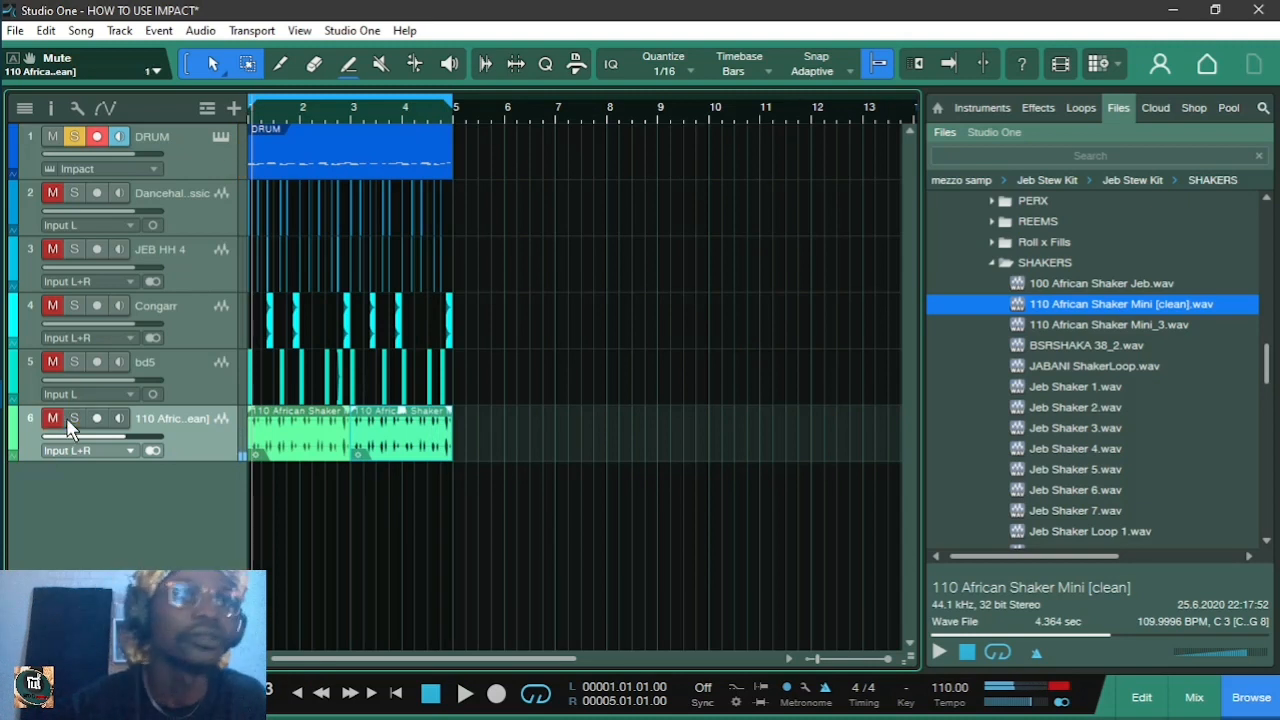
# Take the DRUM track out of solo, keep it muted, disarm its recording and save the song
pyautogui.click(53, 137)
pyautogui.click(74, 137)
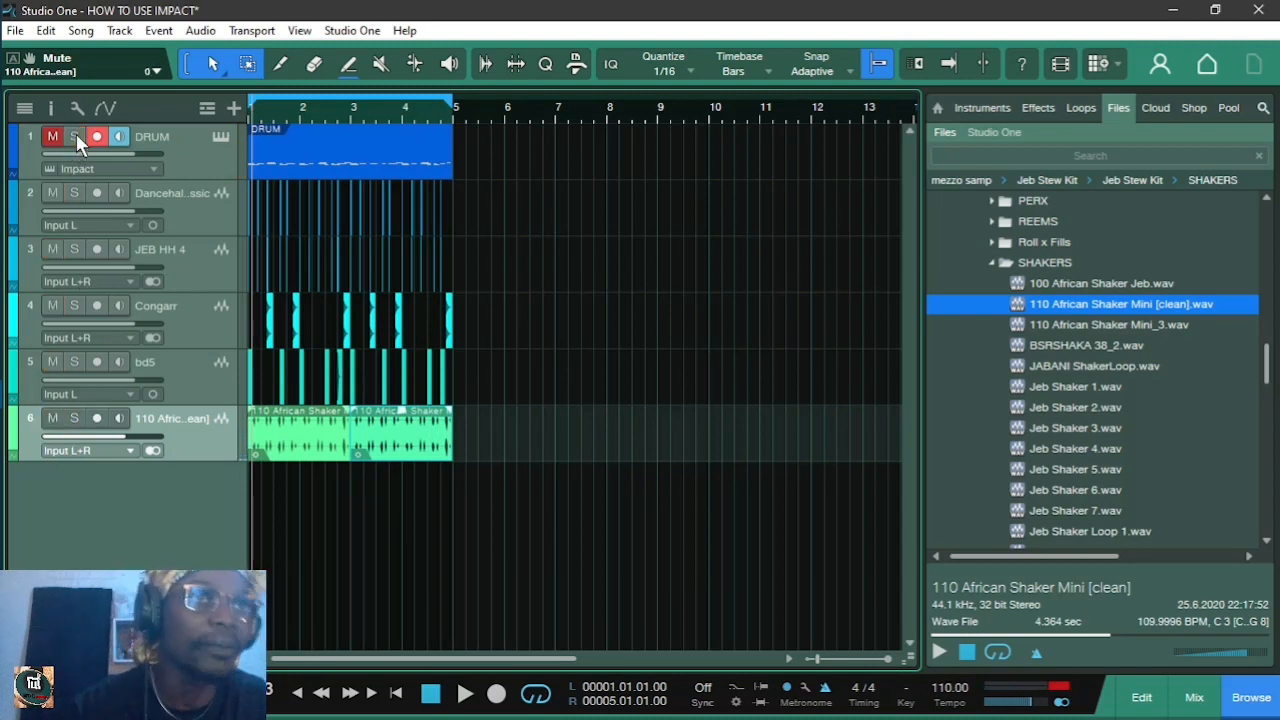
pyautogui.click(97, 137)
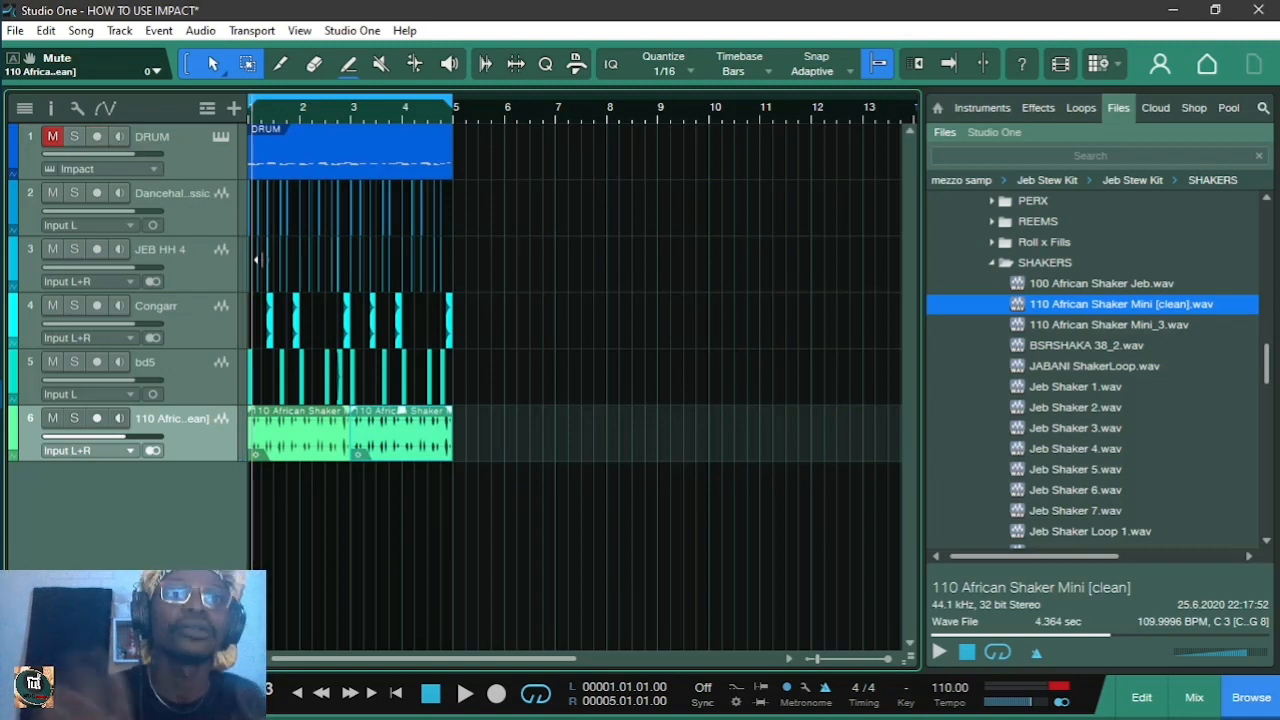
pyautogui.hotkey('ctrl', 's')
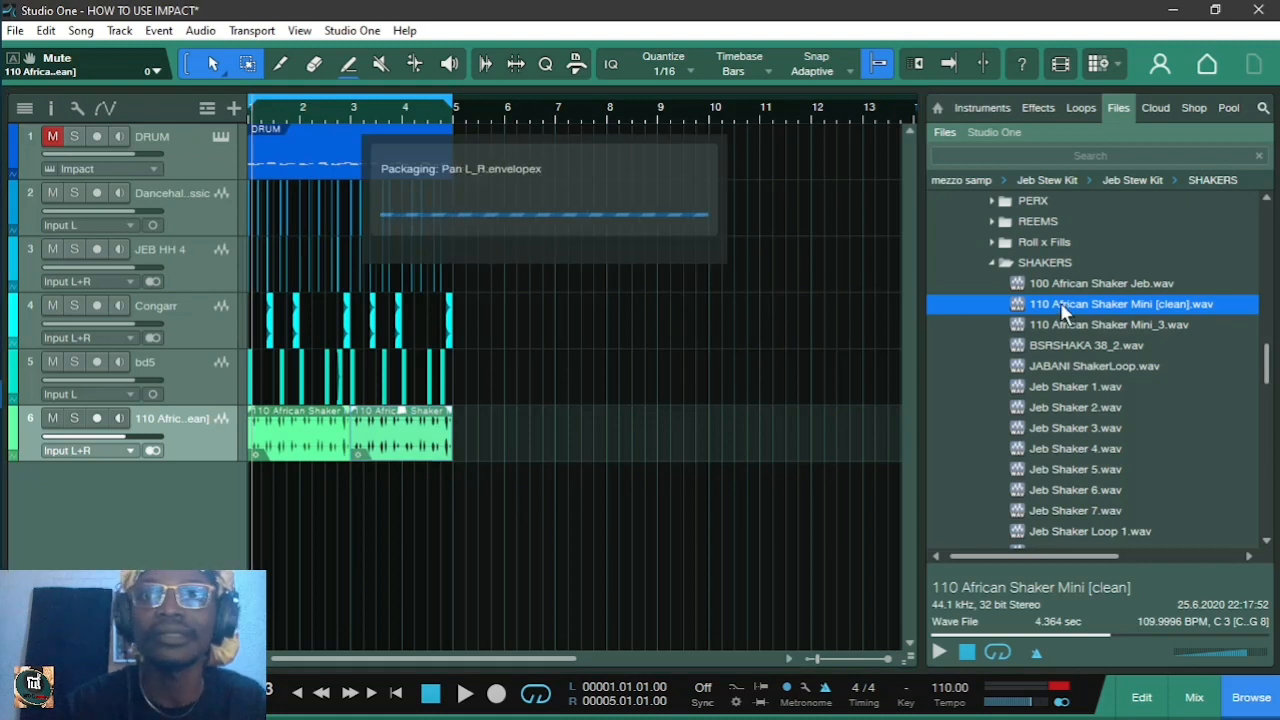
# Add the Applied Acoustics Systems Lounge Lizard EP-4 instrument on a new track, close its window and save the song
pyautogui.click(982, 108)
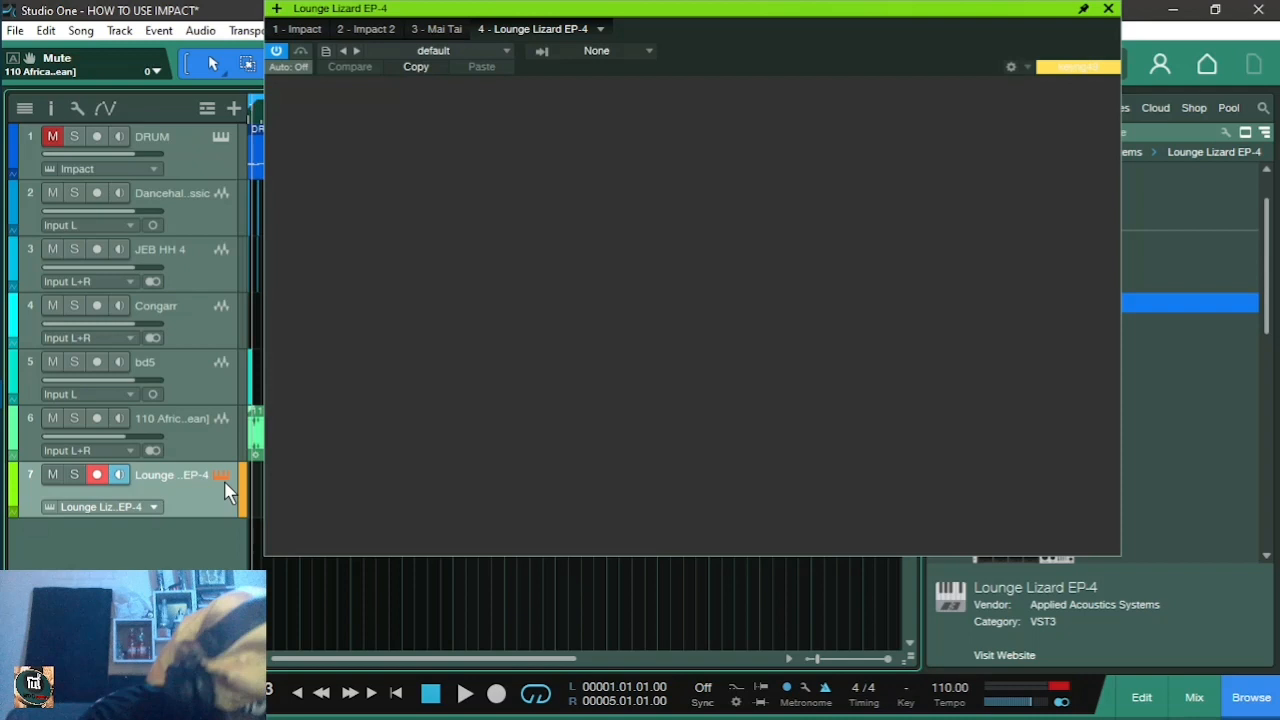
pyautogui.click(224, 481)
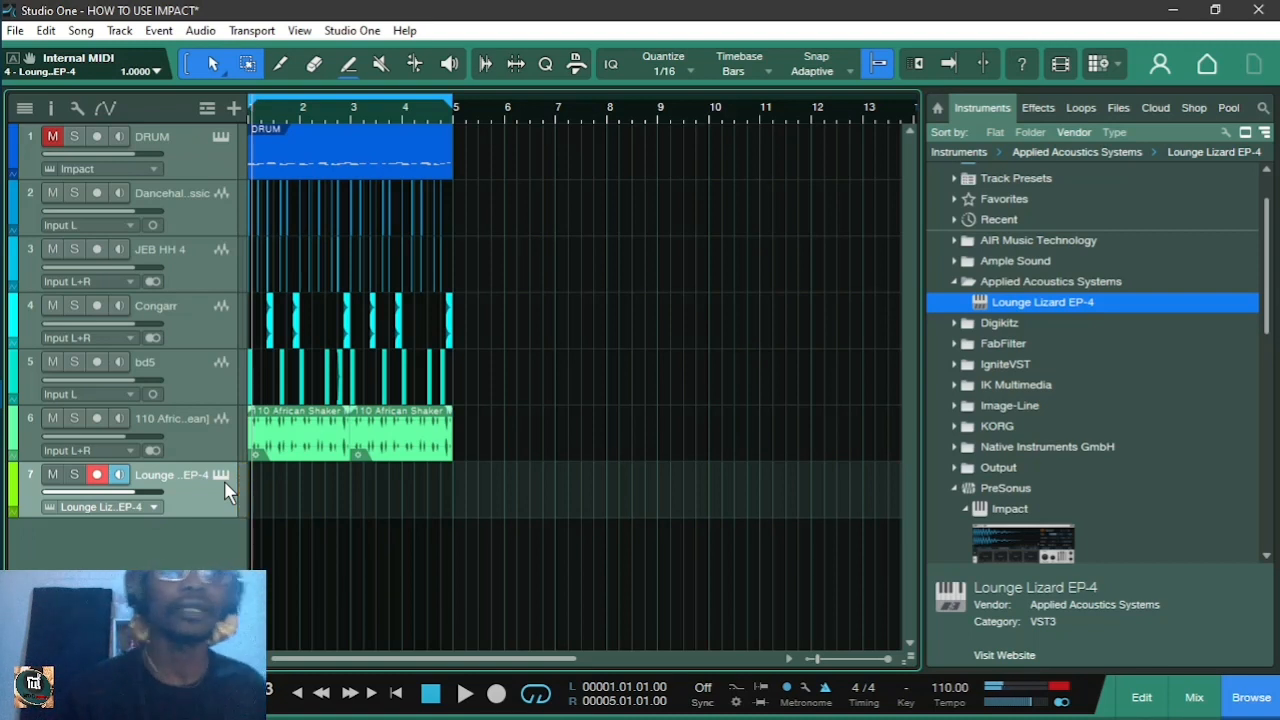
pyautogui.hotkey('ctrl', 's')
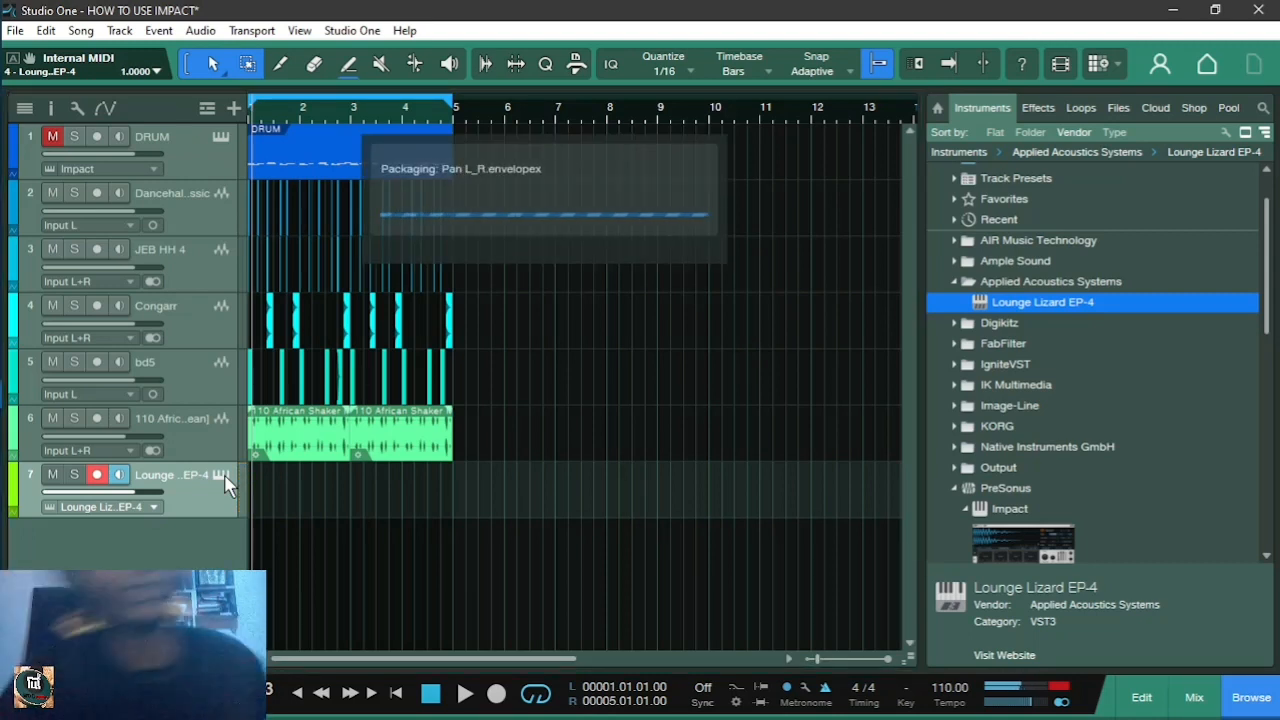
# Open Lounge Lizard EP-4, lower its track volume slightly, rehearse chords over the drum playback and close the instrument window
pyautogui.click(222, 476)
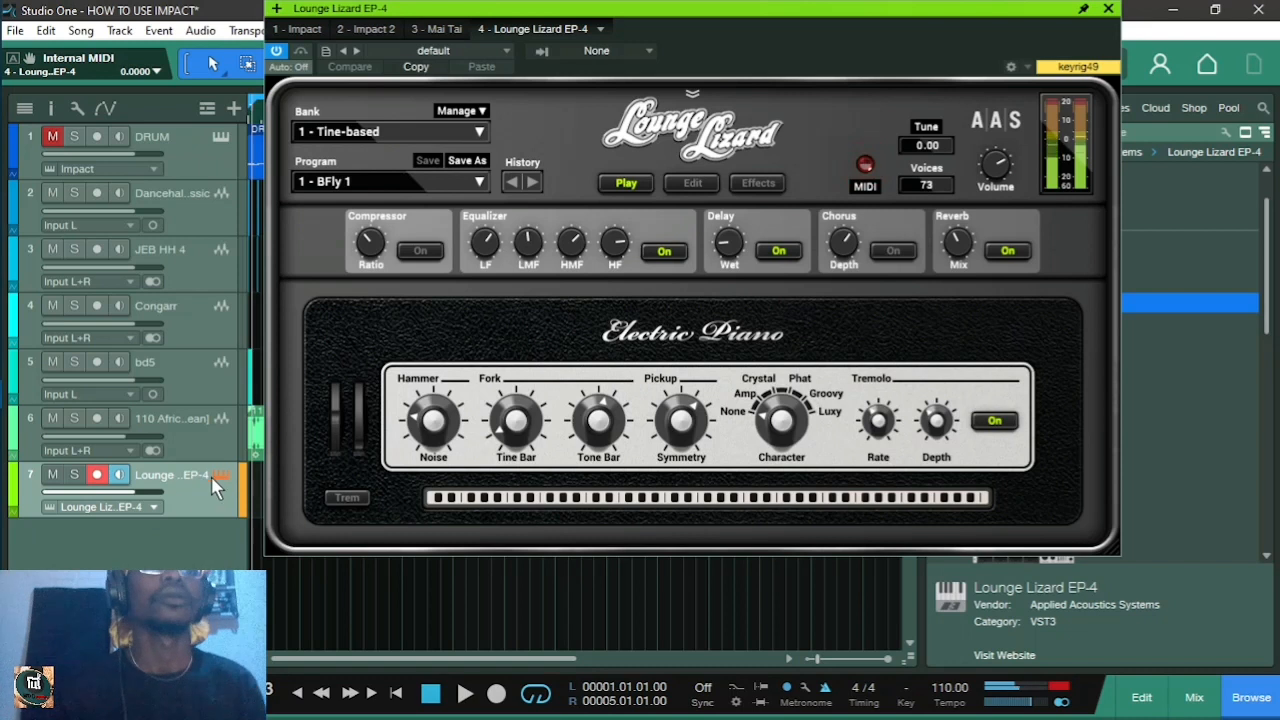
pyautogui.moveTo(111, 491); pyautogui.dragTo(98, 491)
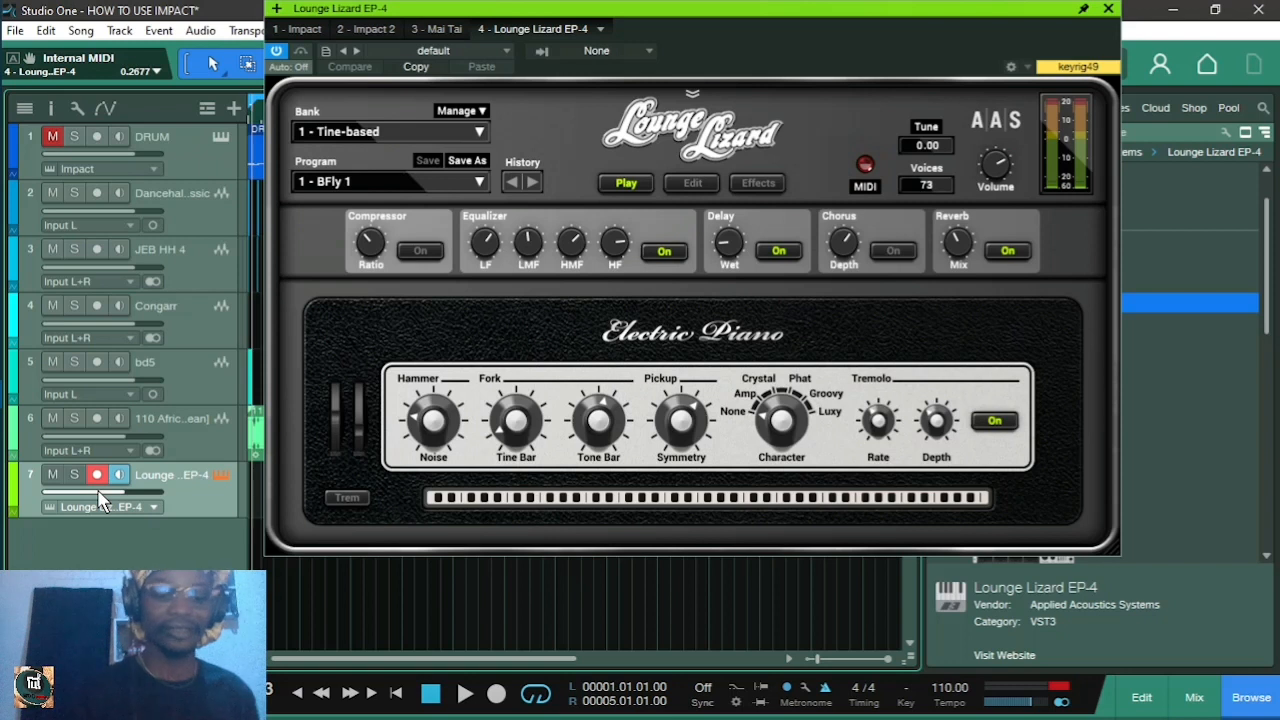
pyautogui.press('space')
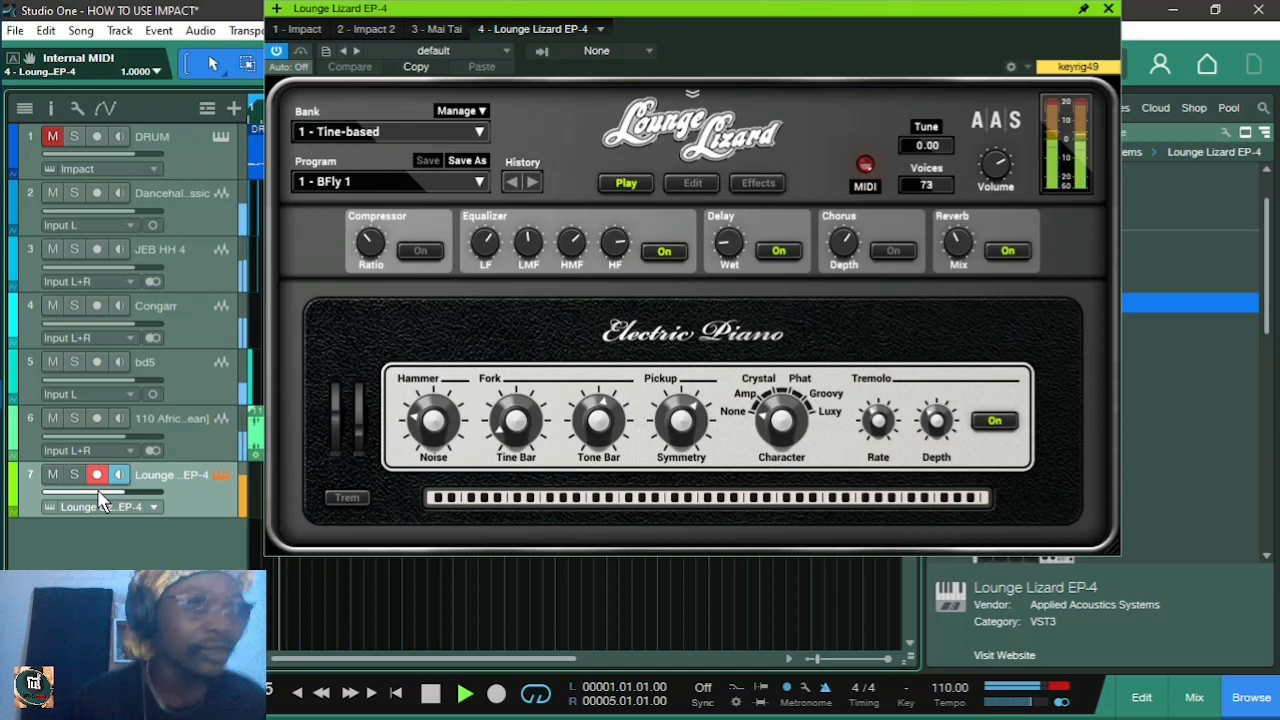
pyautogui.press('space')
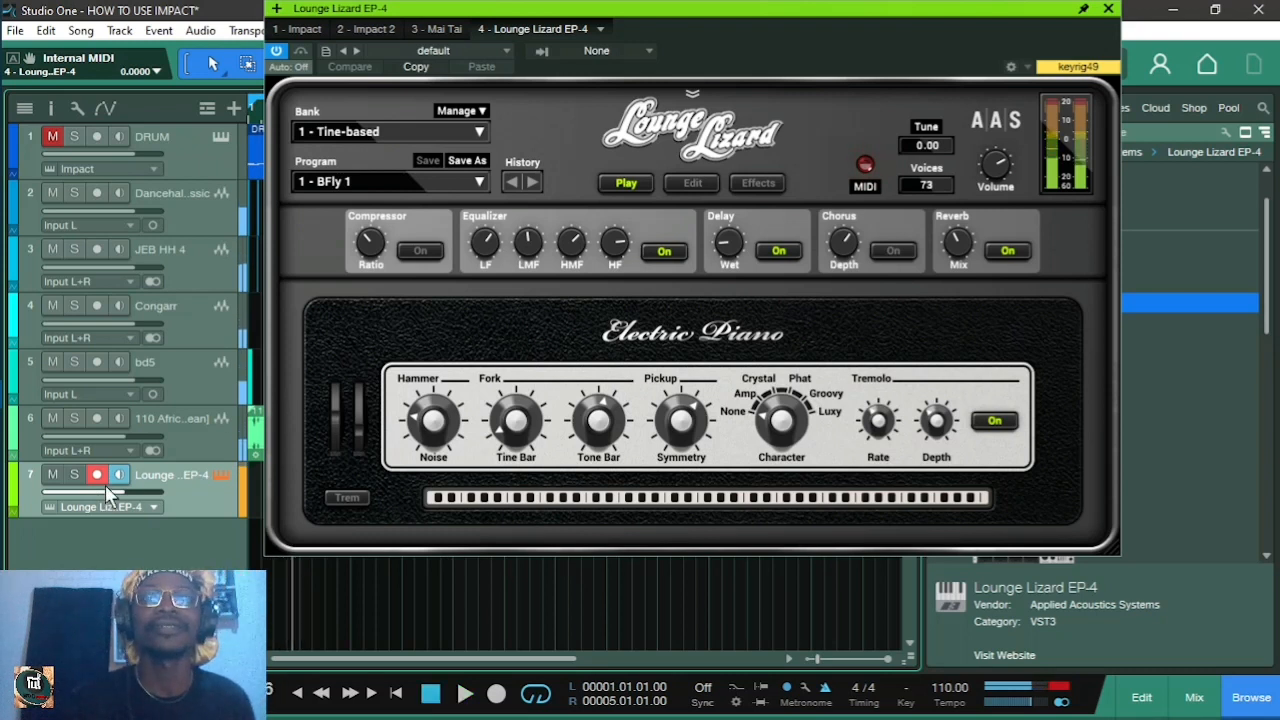
pyautogui.click(1108, 8)
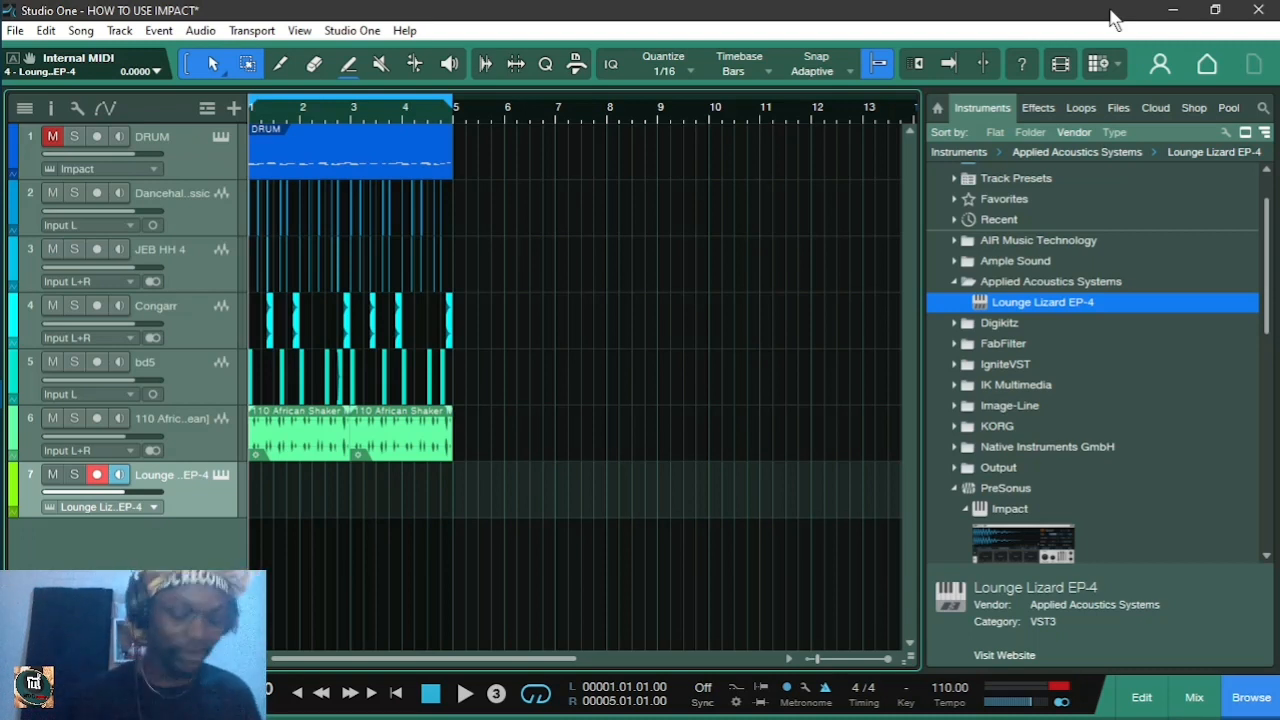
# Record a four-bar electric piano chord part on the Lounge Lizard EP-4 track within the loop, then stop playback
pyautogui.press('KP_Multiply')
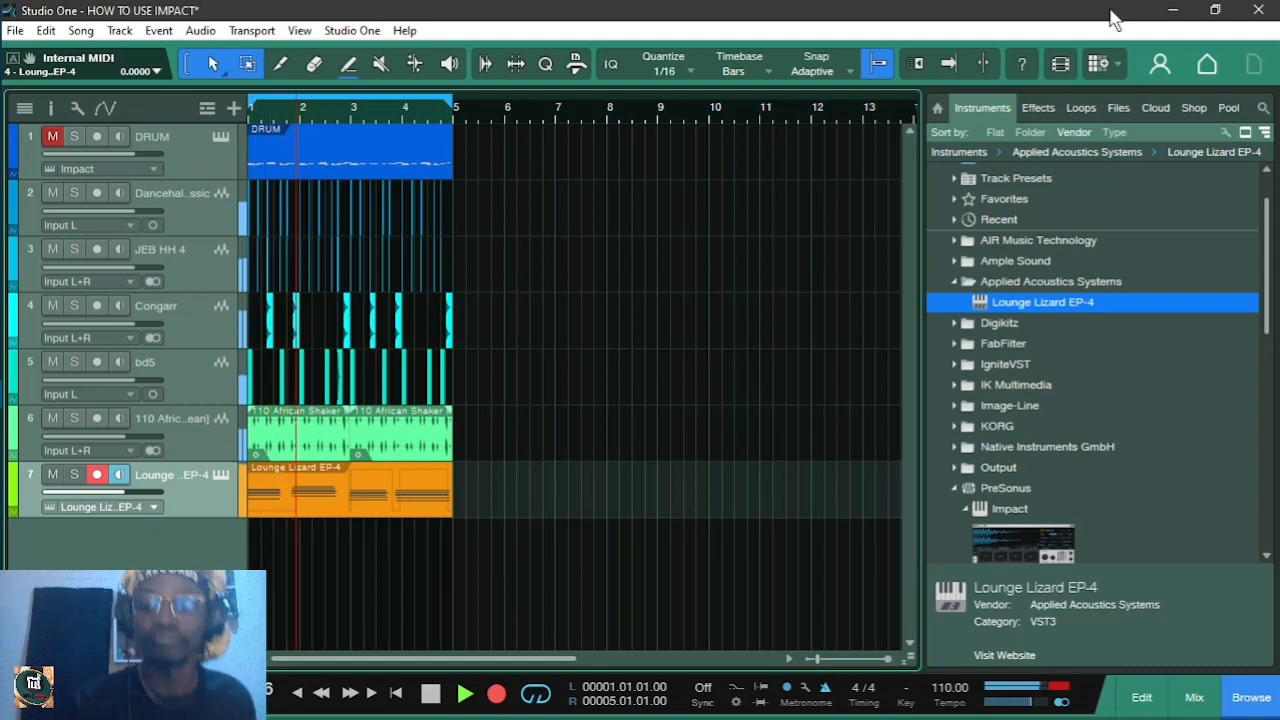
pyautogui.press('KP_Multiply')
pyautogui.press('space')
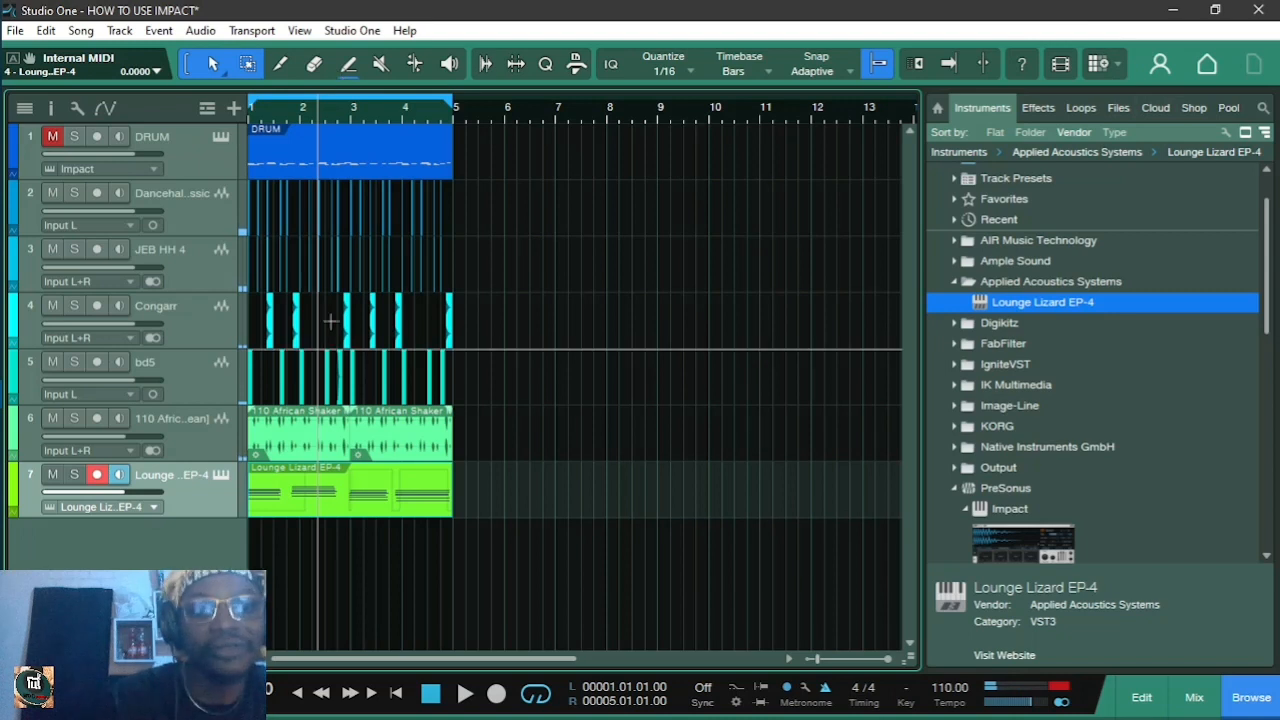
# Quantize all recorded Lounge Lizard EP-4 notes to 1/16, play back the result and close the note editor
pyautogui.doubleClick(342, 507)
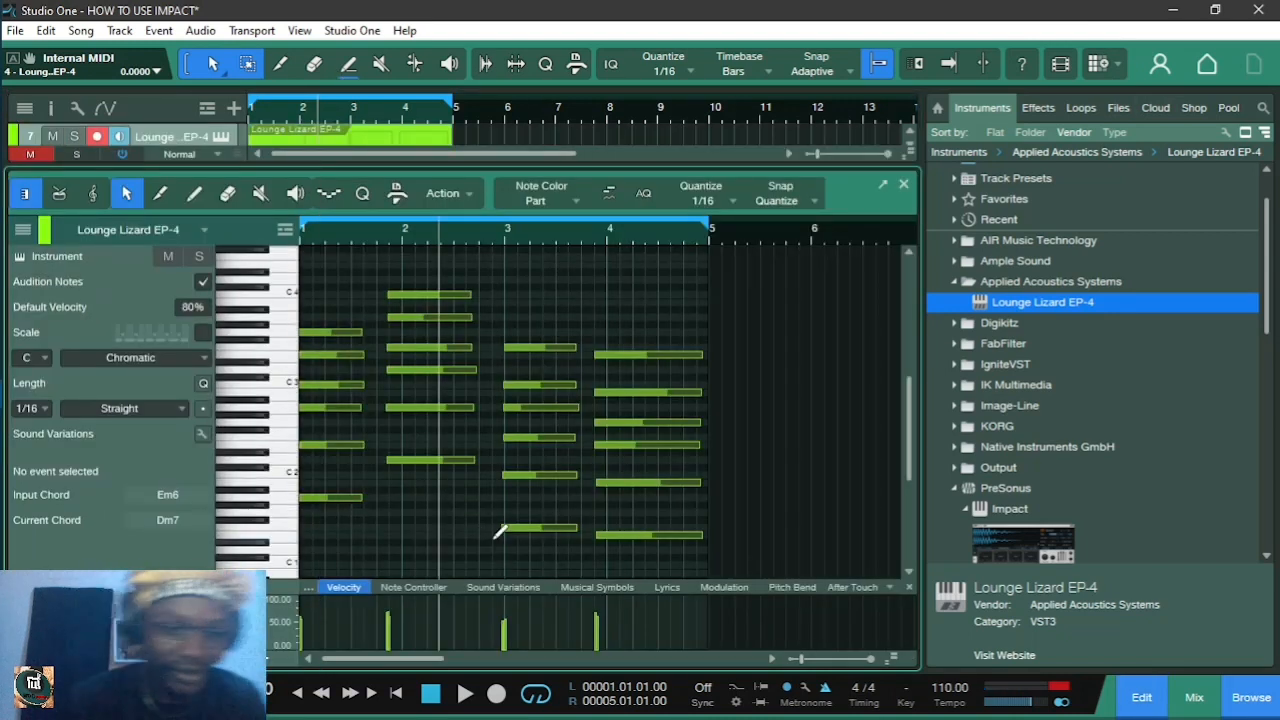
pyautogui.hotkey('ctrl', 'a')
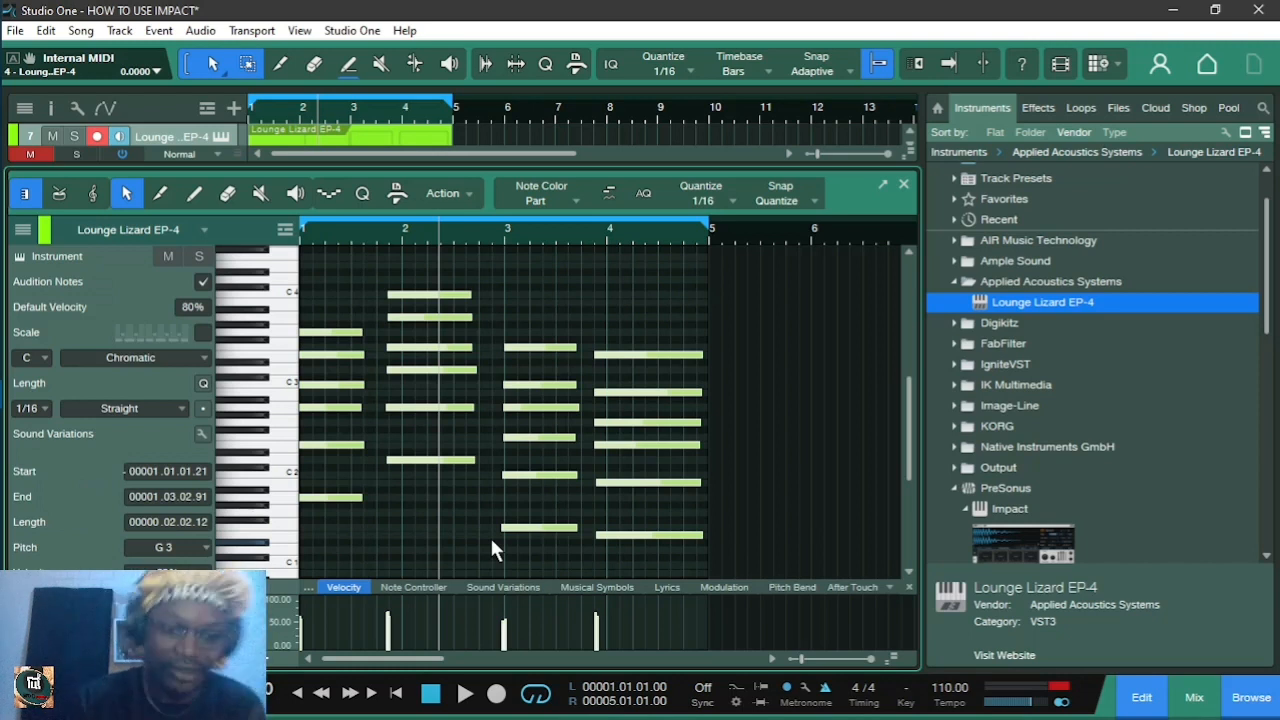
pyautogui.press('q')
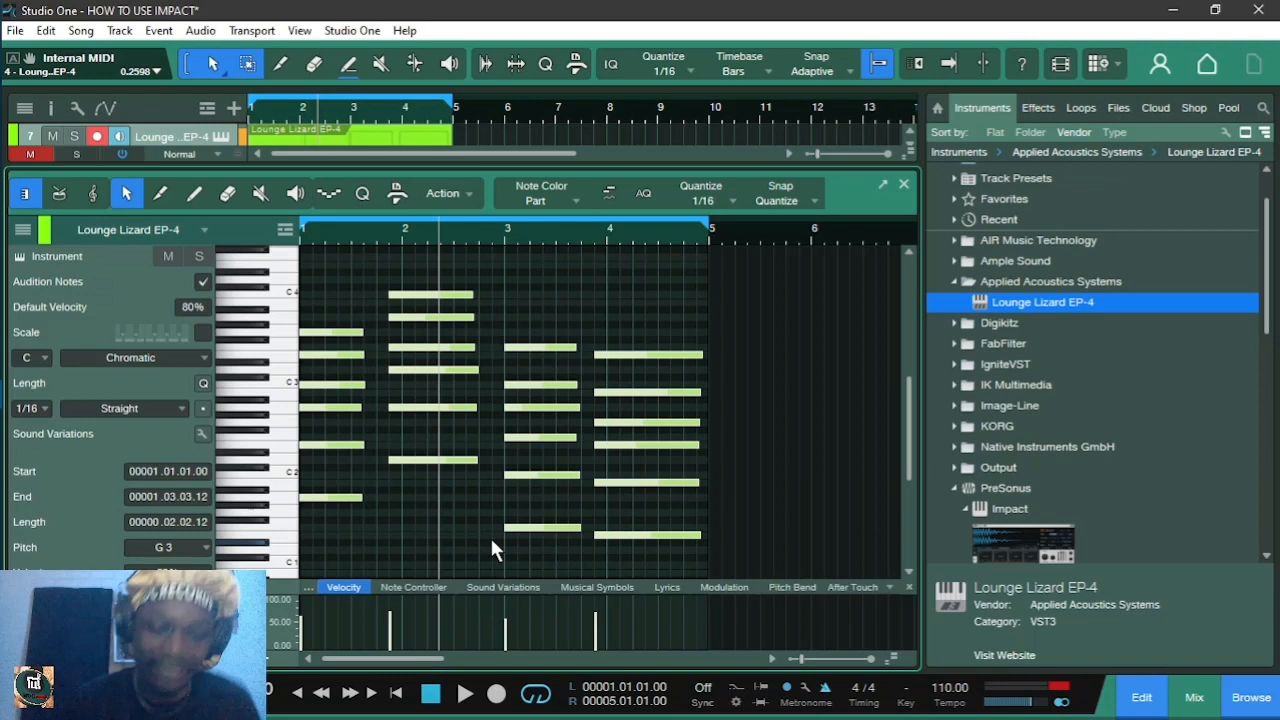
pyautogui.press('space')
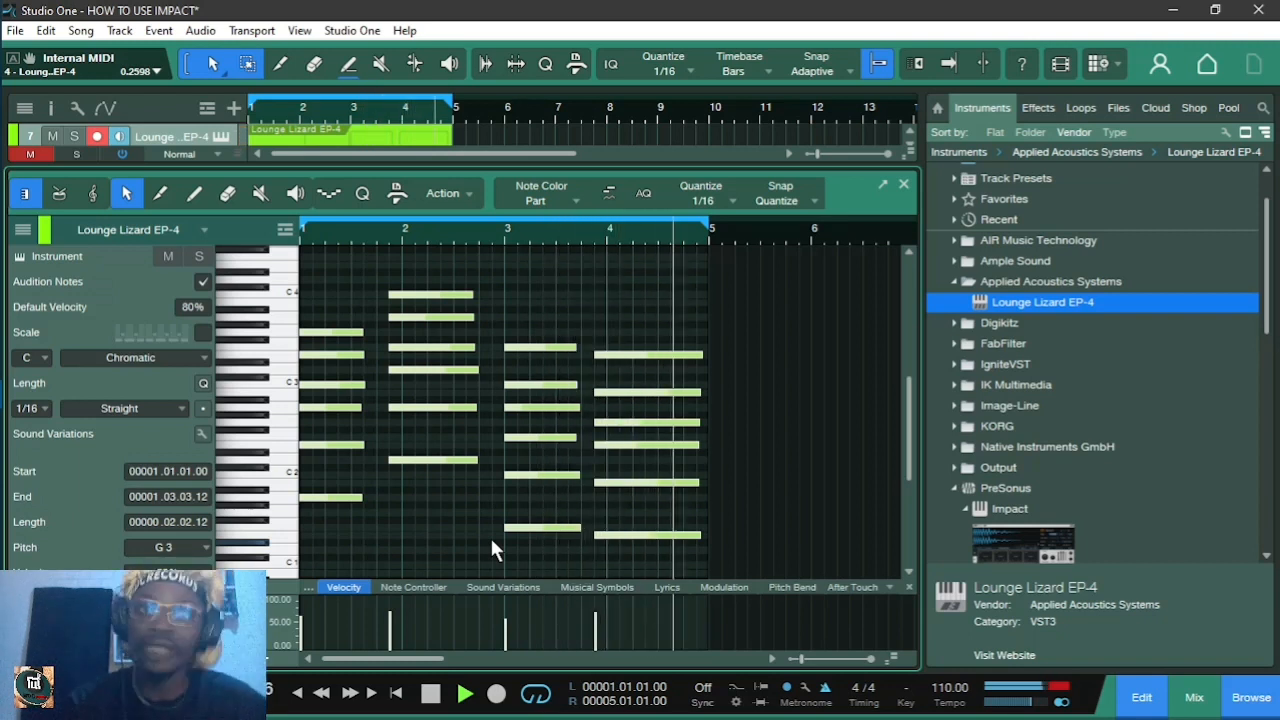
pyautogui.press('space')
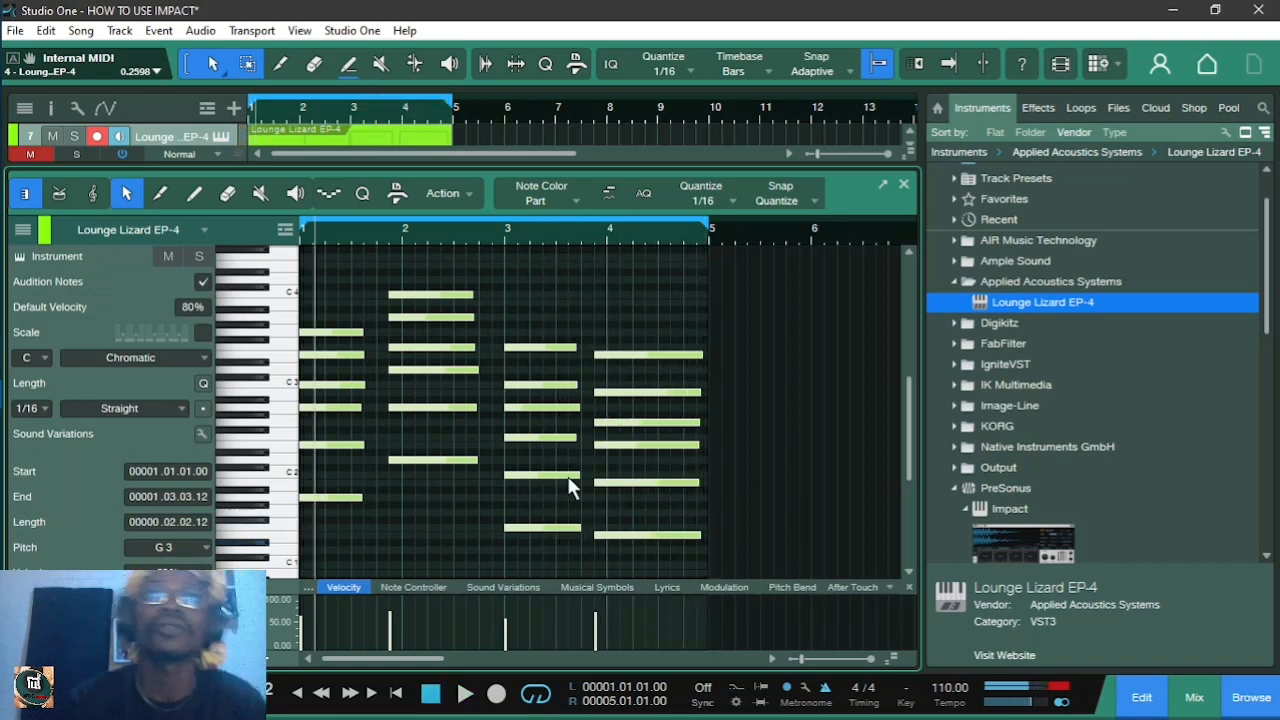
pyautogui.click(903, 186)
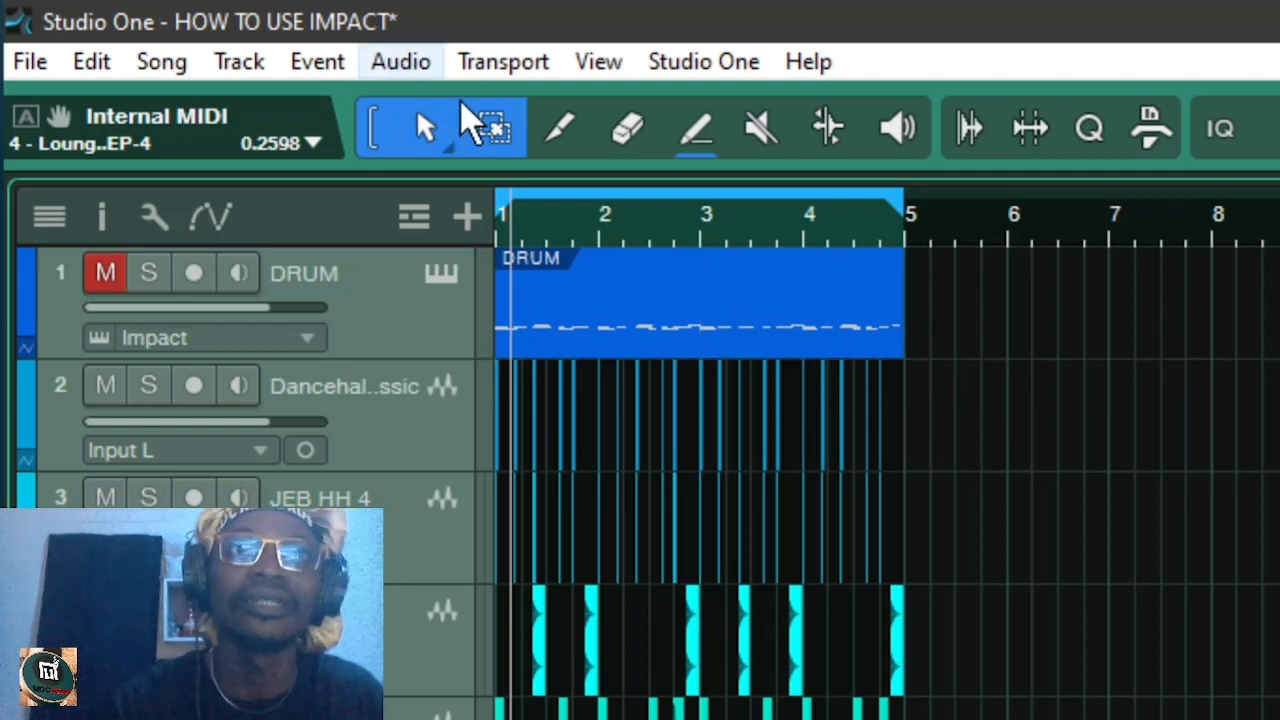
# Switch to the Range tool, mark part of the DRUM event, and create an empty half-bar event at bar 5 on that track
pyautogui.click(494, 128)
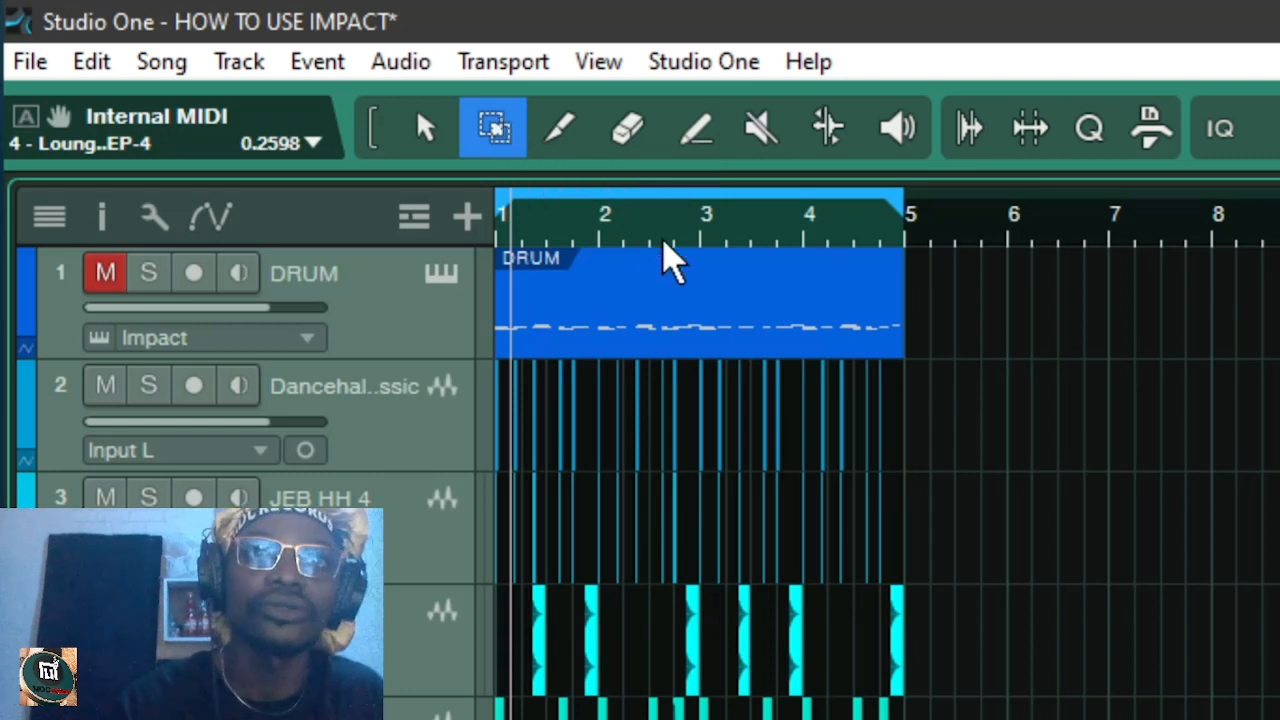
pyautogui.moveTo(684, 289); pyautogui.dragTo(733, 295)
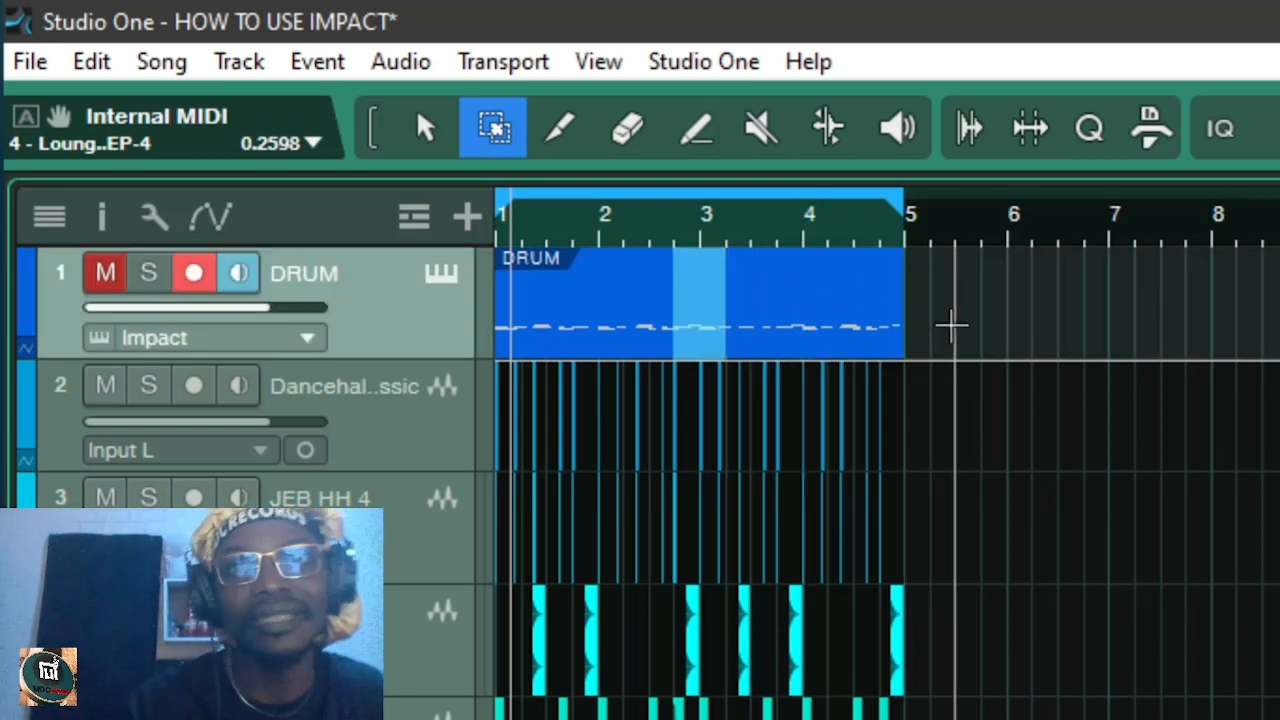
pyautogui.moveTo(902, 310); pyautogui.dragTo(953, 314)
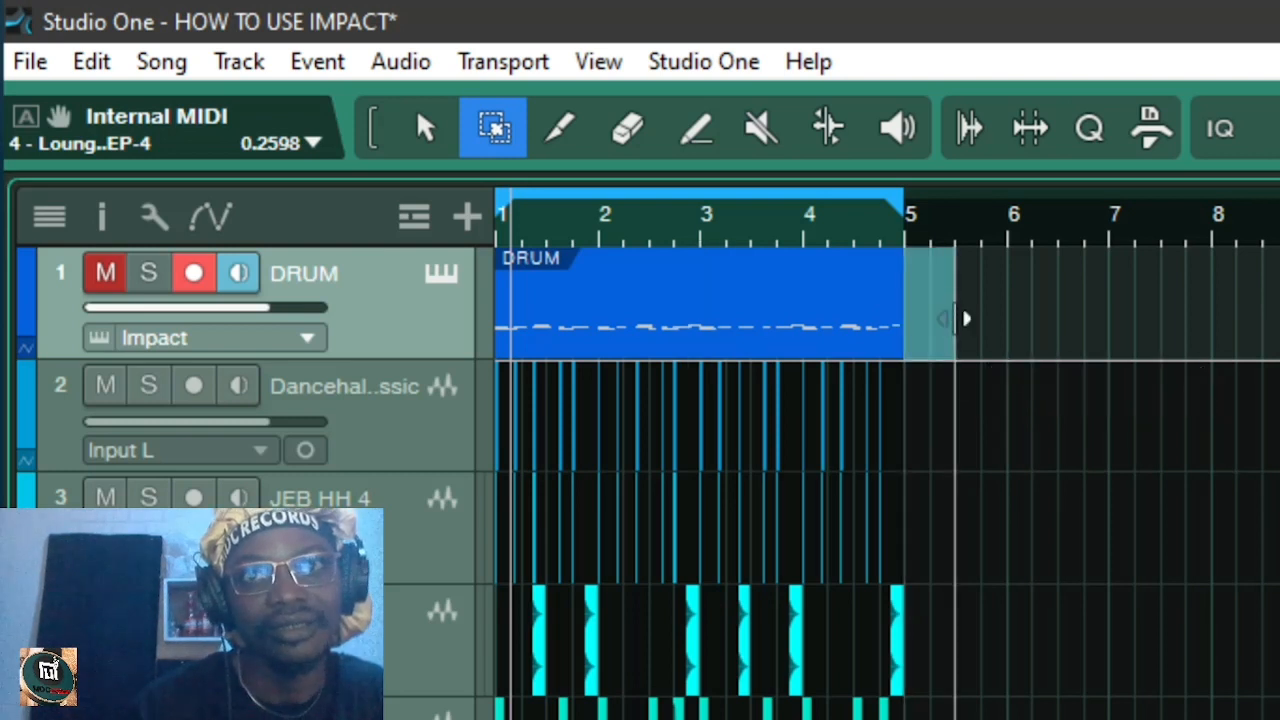
pyautogui.press('g')
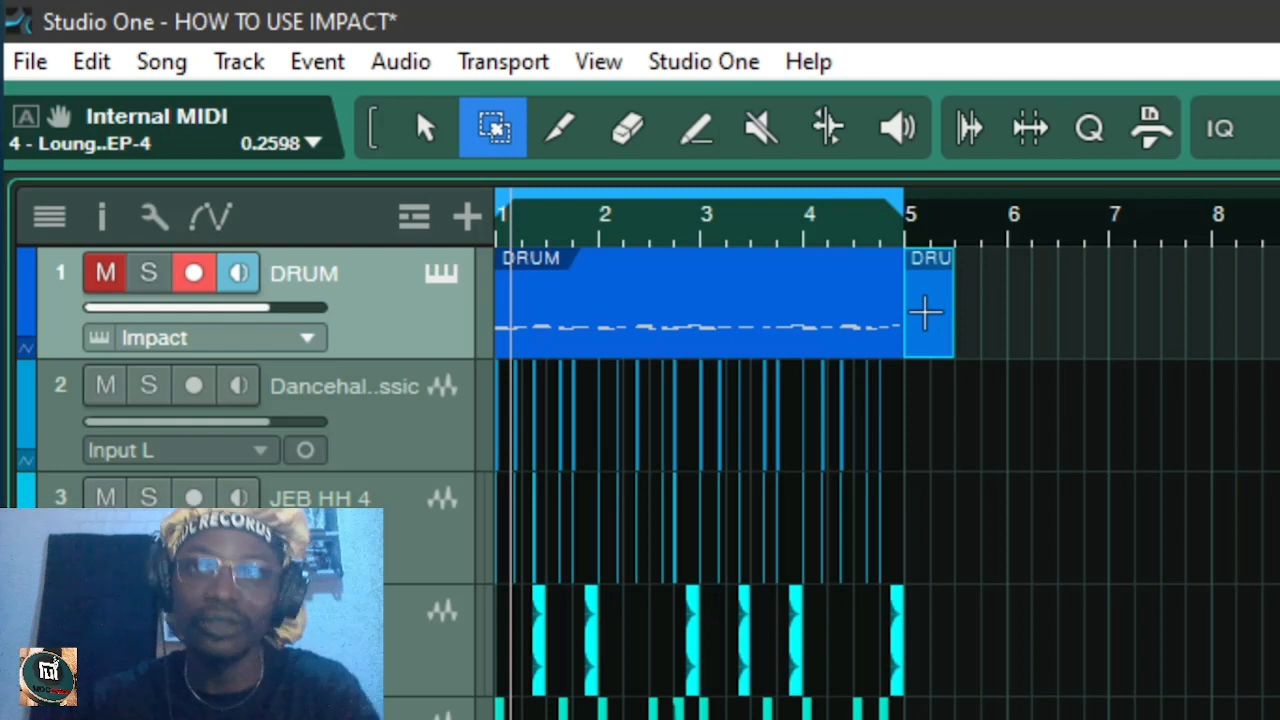
pyautogui.press('e')
pyautogui.press('w')
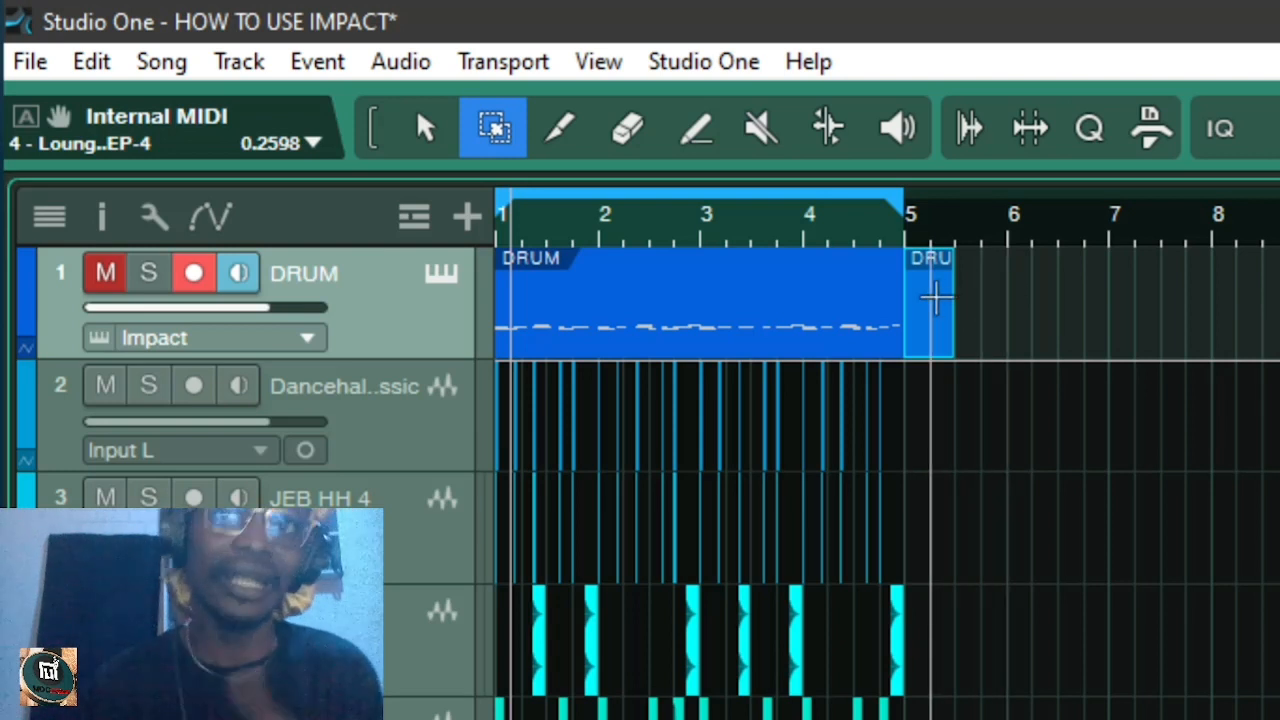
# Create an empty one-bar event from bar 5 to bar 6 on the DRUM track, then undo the added empty events
pyautogui.moveTo(905, 283); pyautogui.dragTo(1008, 306)
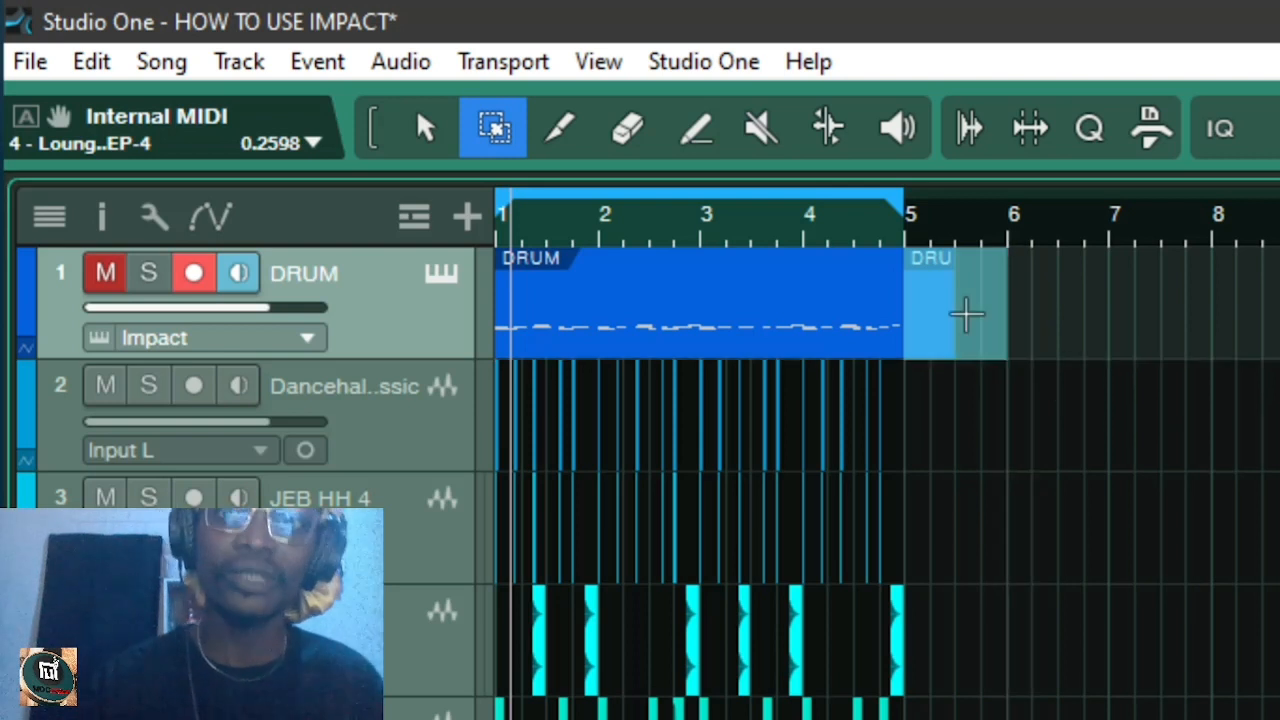
pyautogui.doubleClick(966, 314)
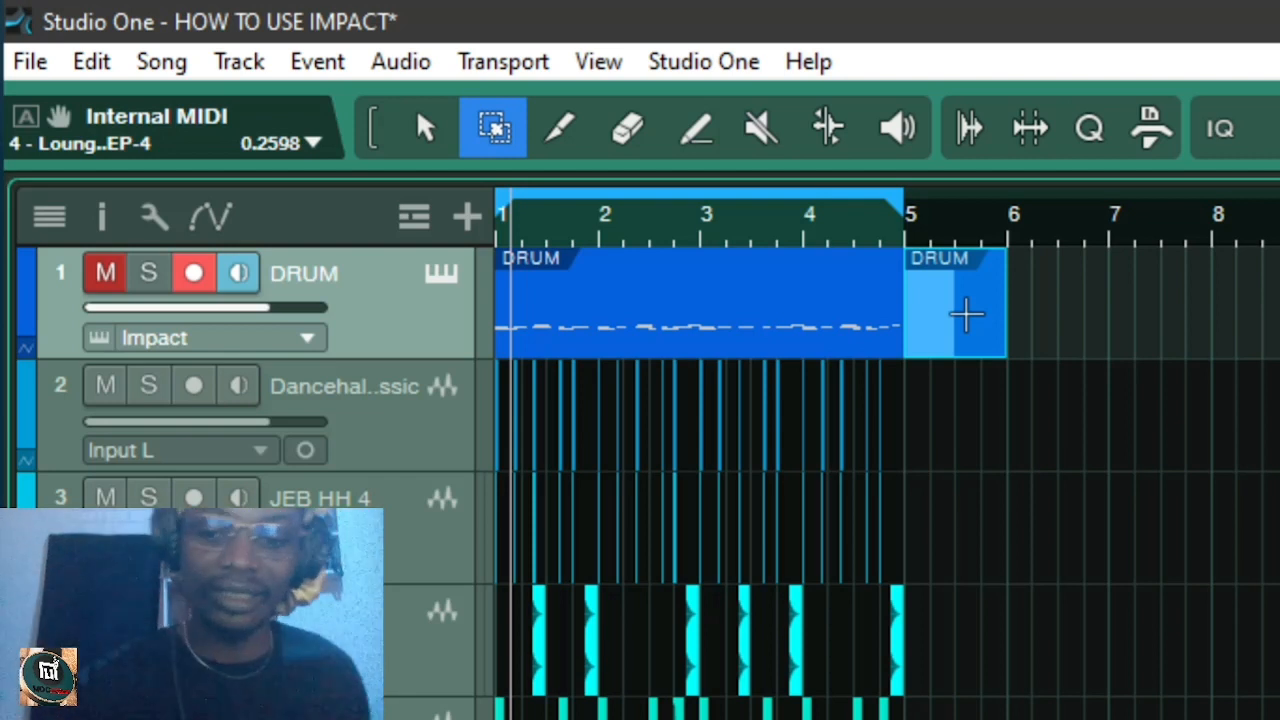
pyautogui.hotkey('ctrl', 'z')
pyautogui.hotkey('ctrl', 'z')
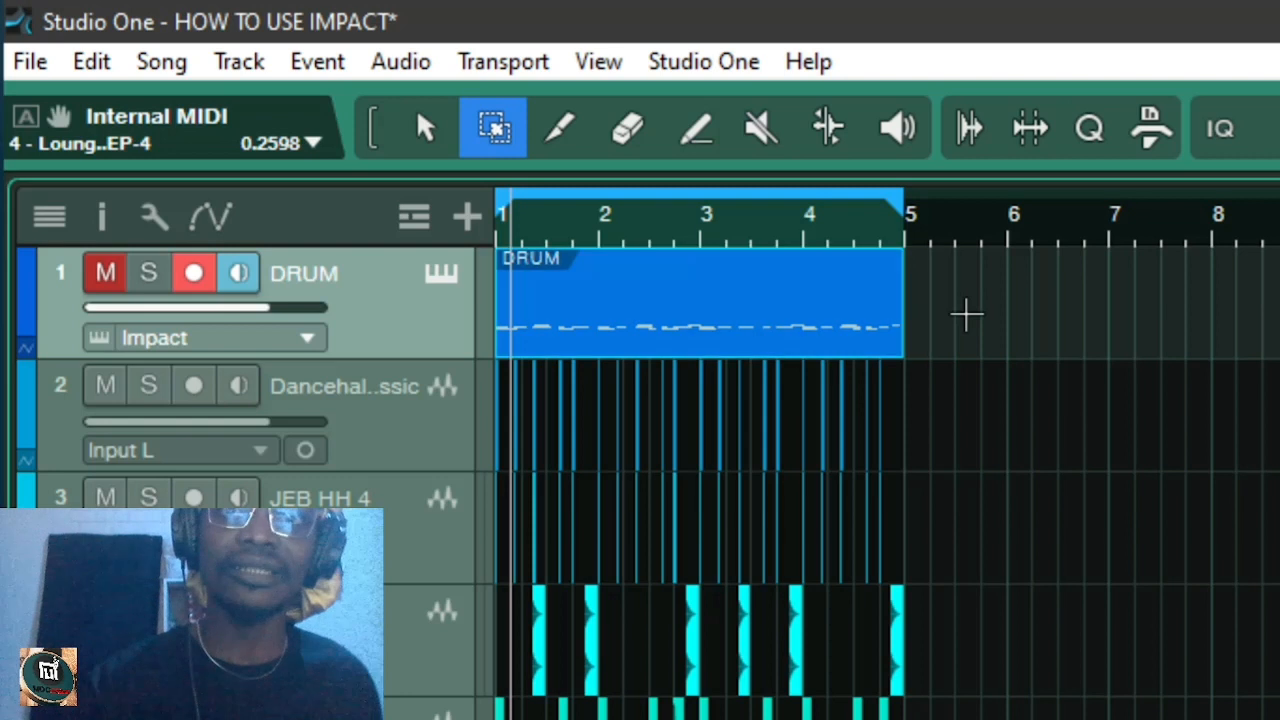
# Split the DRUM event about one beat before bar 3 with the Split tool and erase the part after the cut
pyautogui.click(564, 140)
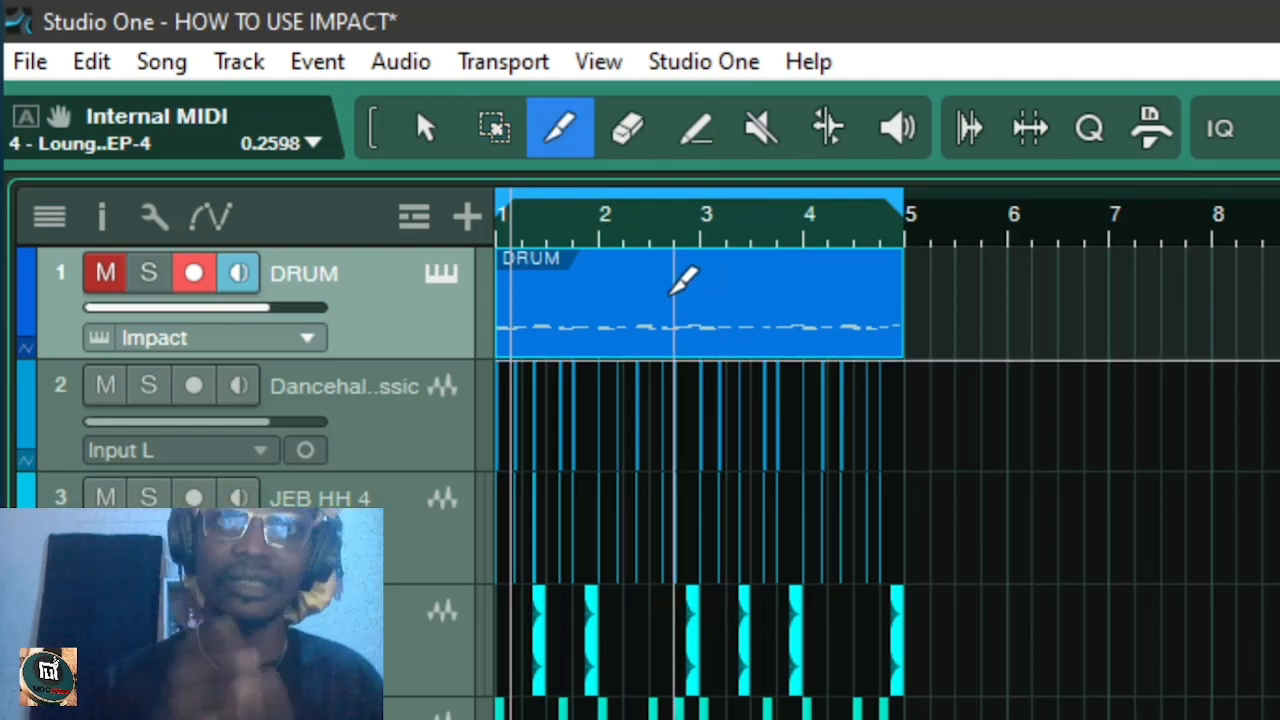
pyautogui.click(674, 290)
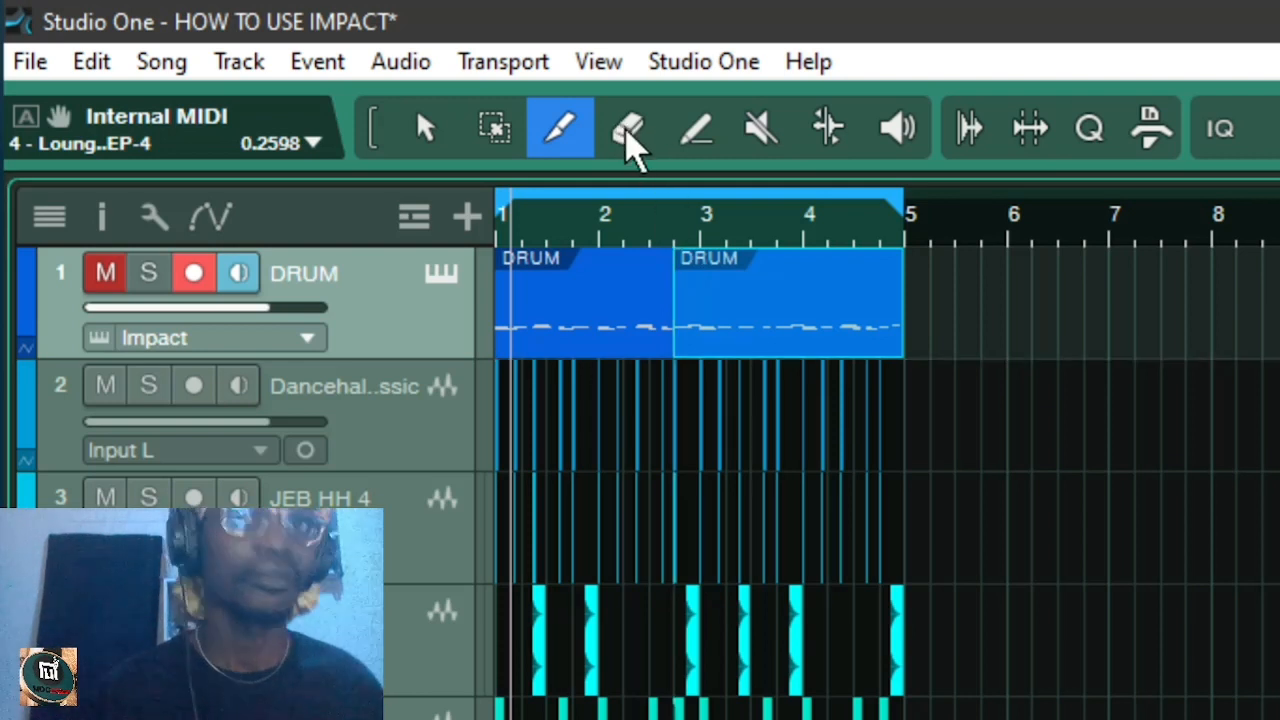
pyautogui.click(632, 140)
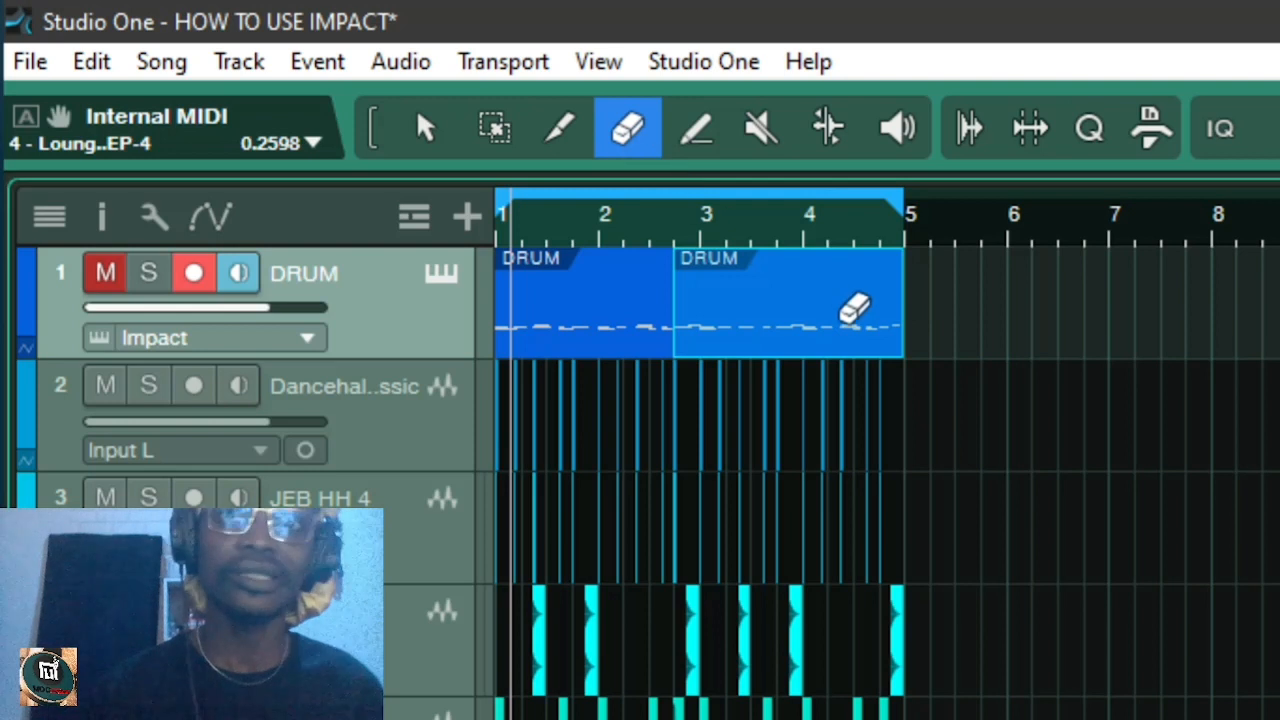
pyautogui.click(852, 308)
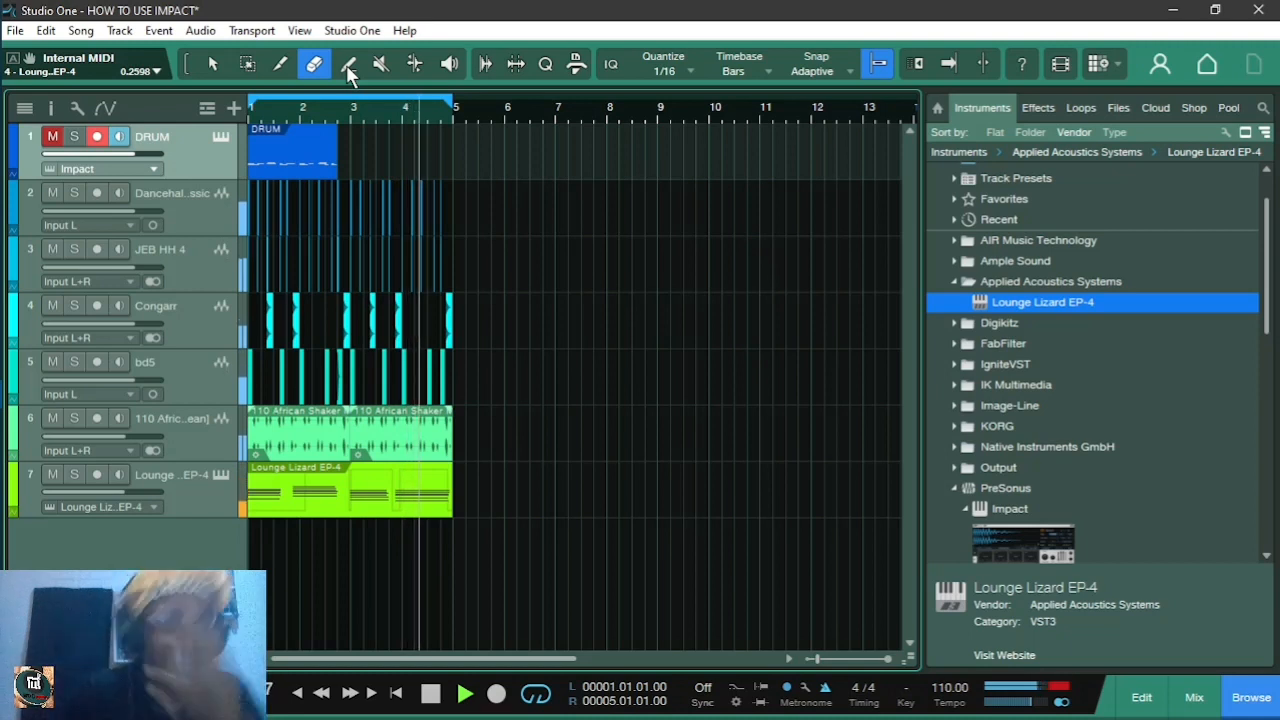
# Stop the song playback and save the song
pyautogui.press('space')
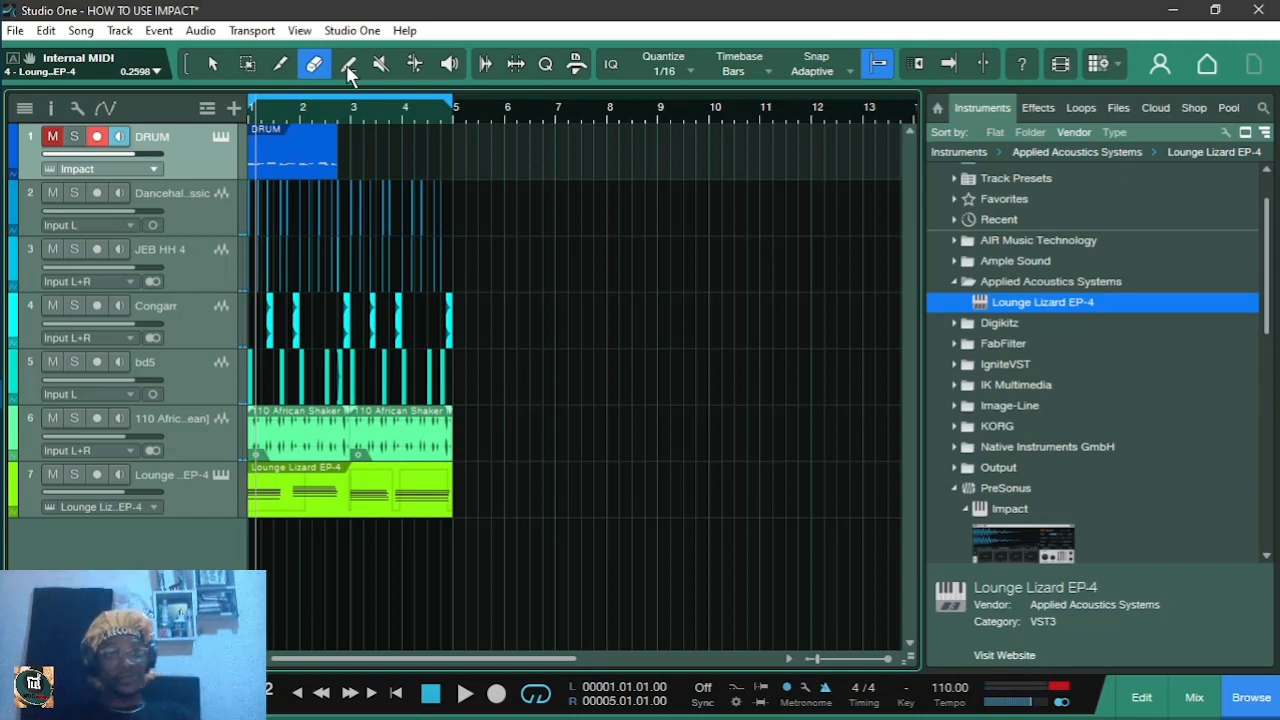
pyautogui.hotkey('ctrl', 's')
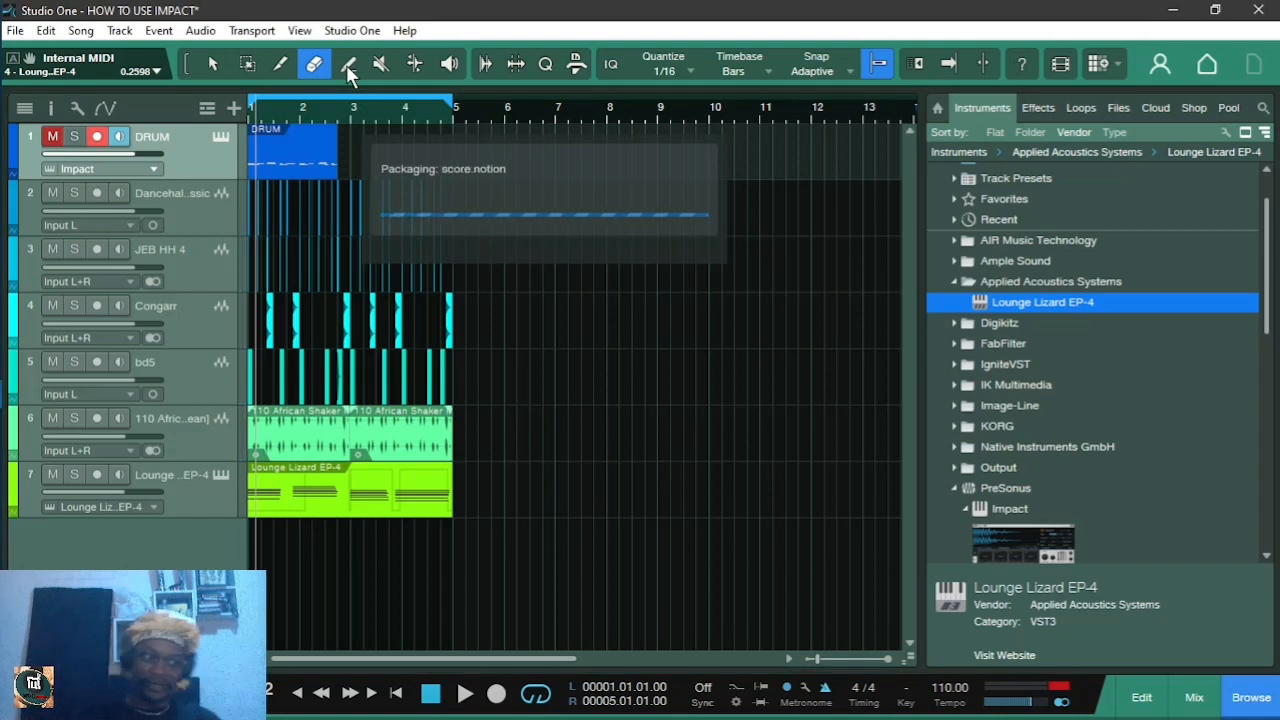